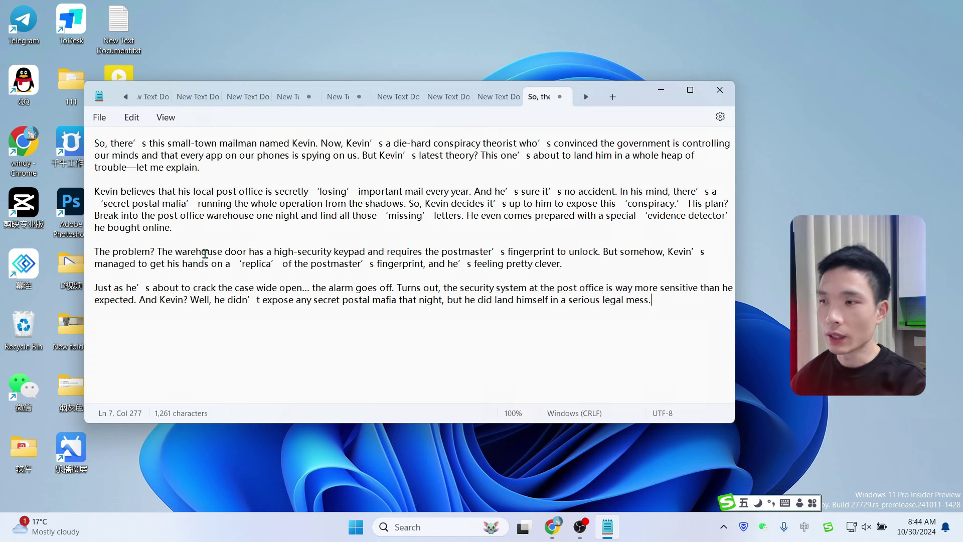
Switch to Chrome and open the ElevenLabs text-to-speech app from its website.
left_click(552, 527)
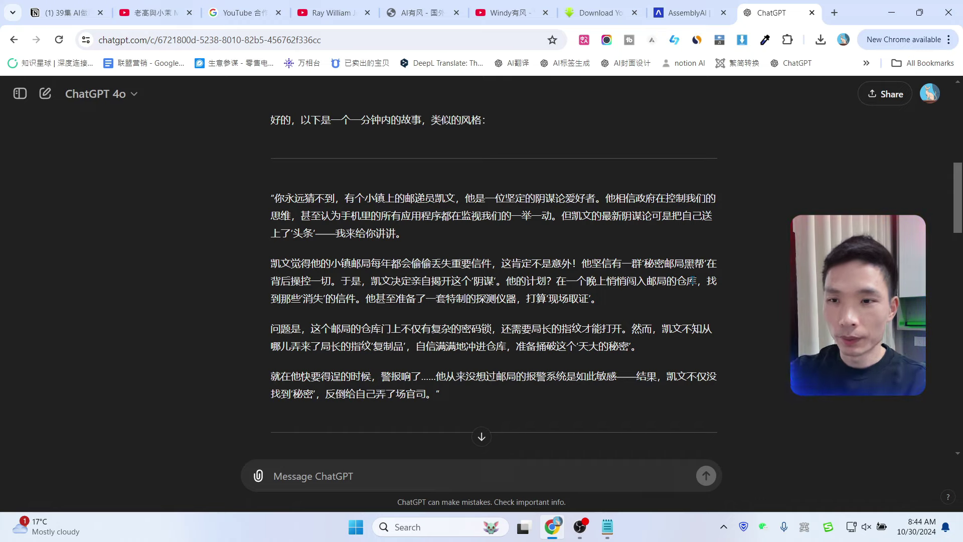
key("ctrl+6")
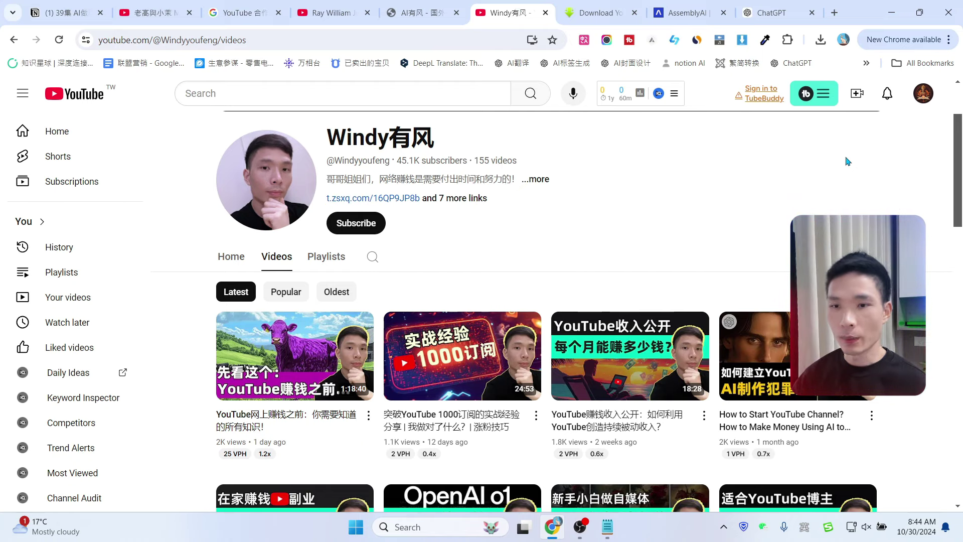
key("ctrl+4")
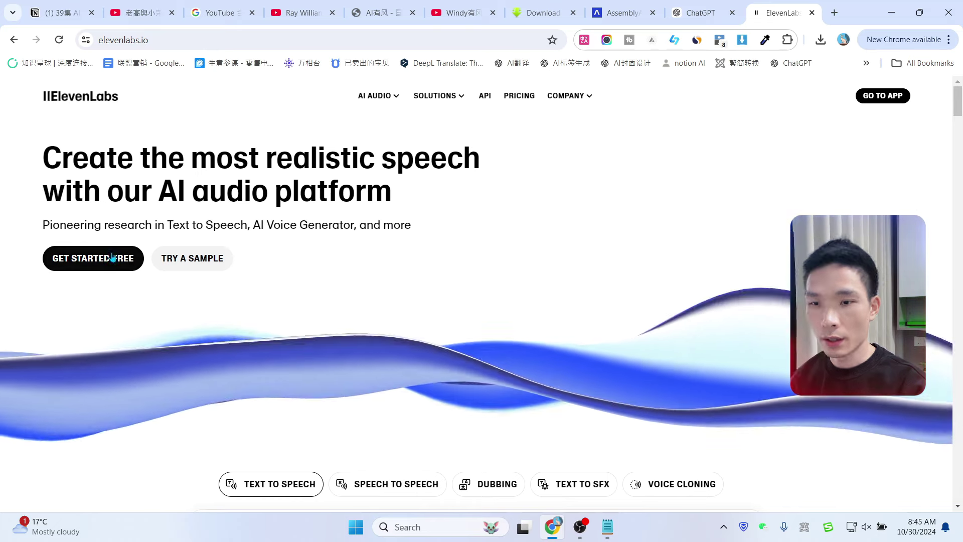
left_click(99, 264)
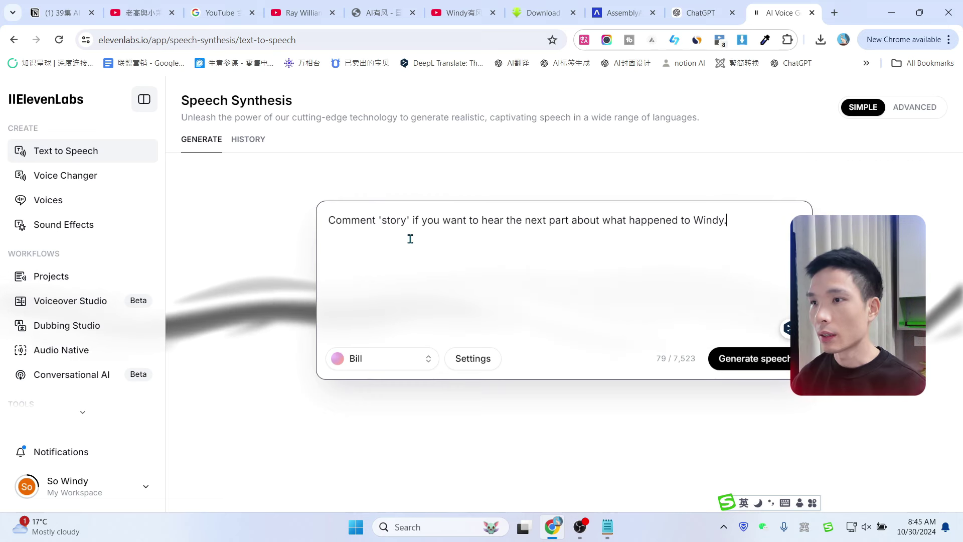
Clear the existing text from the speech text box and browse the list of available voices.
left_click(407, 221)
key("ctrl+a")
key("BackSpace")
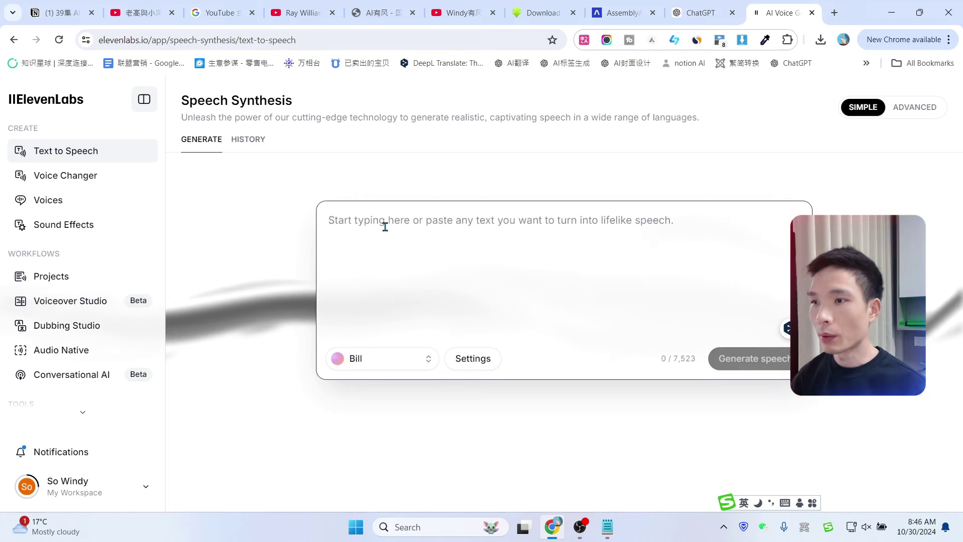
left_click(371, 360)
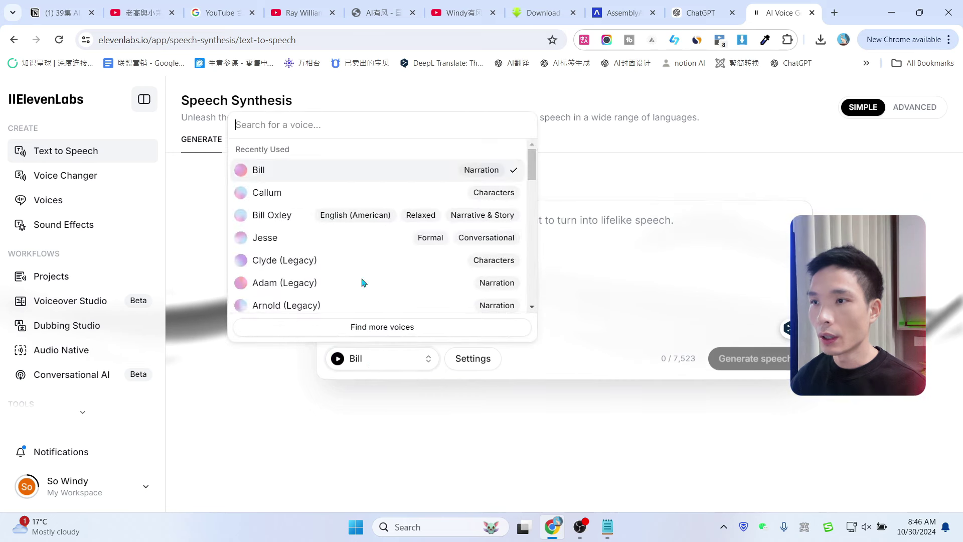
scroll(312, 209, "down", 1)
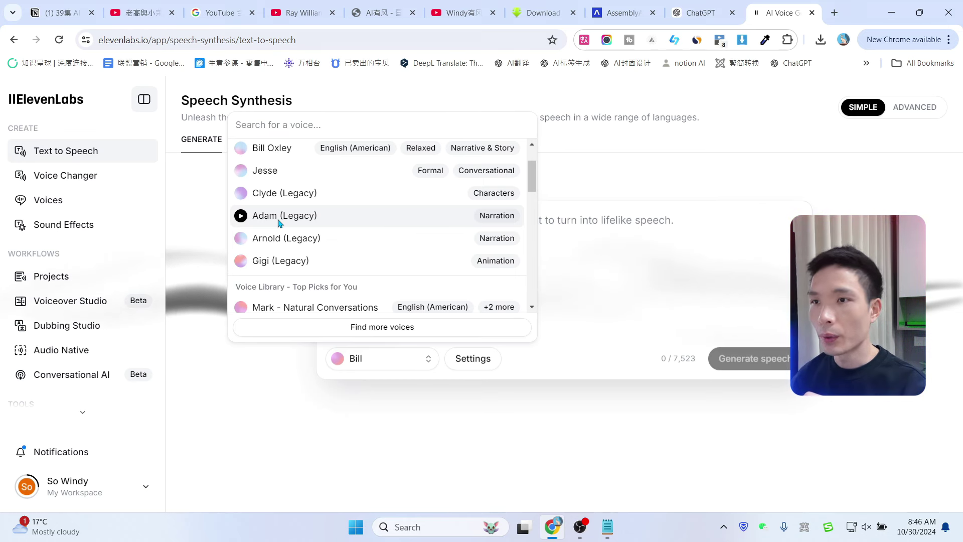
Start adding a new voice from the Voices page, using the Voice Design option.
left_click(49, 205)
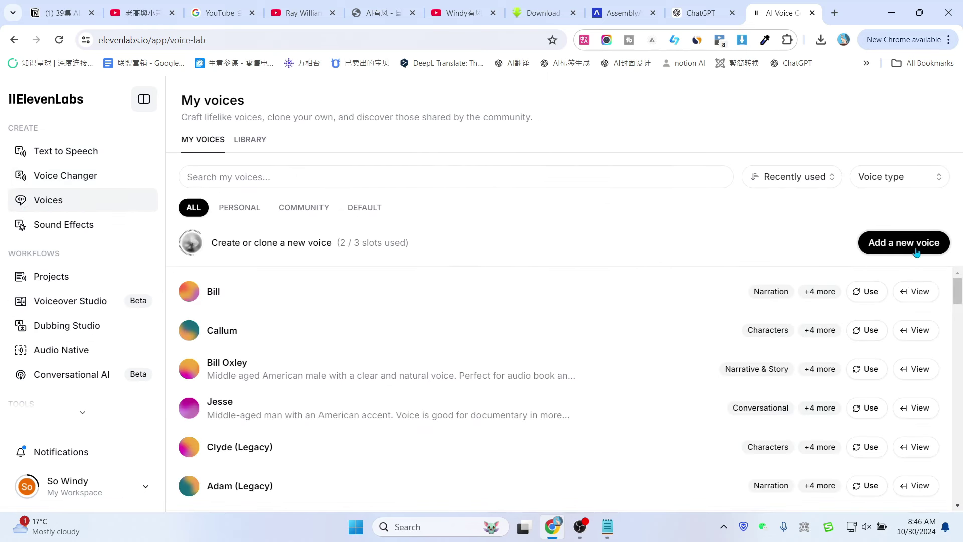
left_click(916, 252)
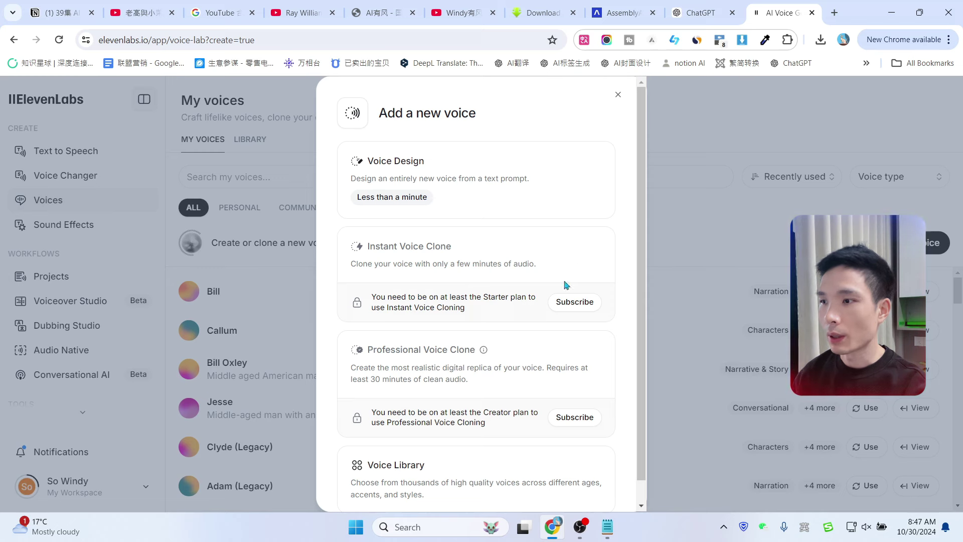
scroll(563, 338, "down", 1)
scroll(563, 338, "down", 1)
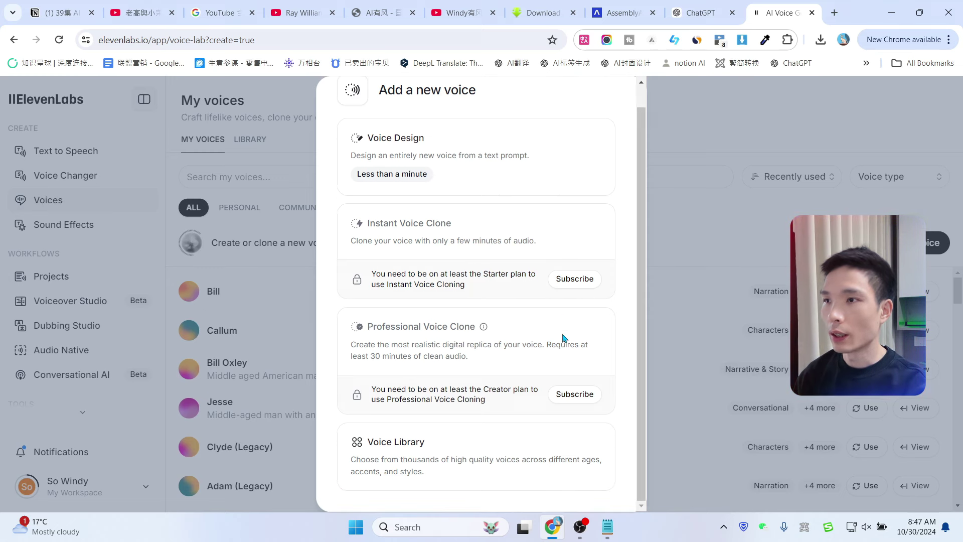
scroll(563, 338, "up", 1)
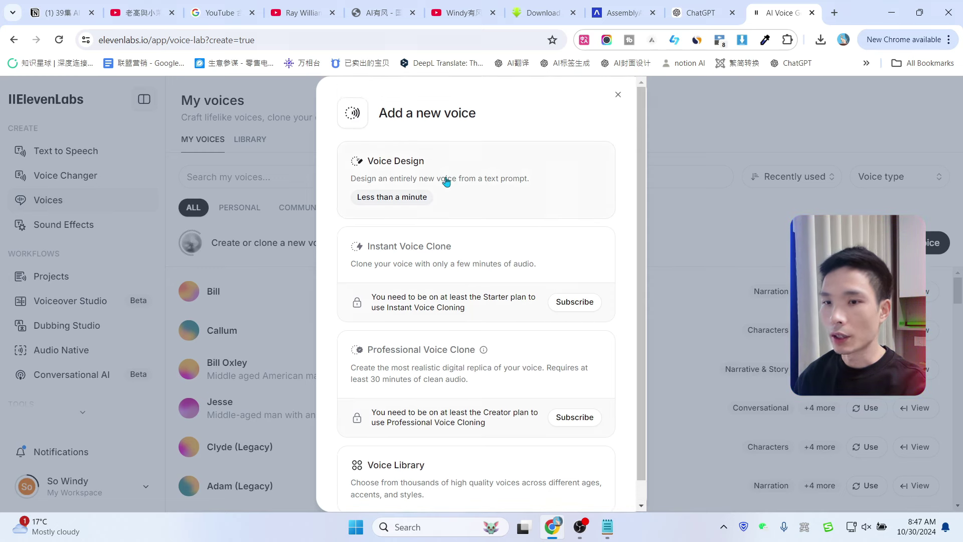
left_click(498, 168)
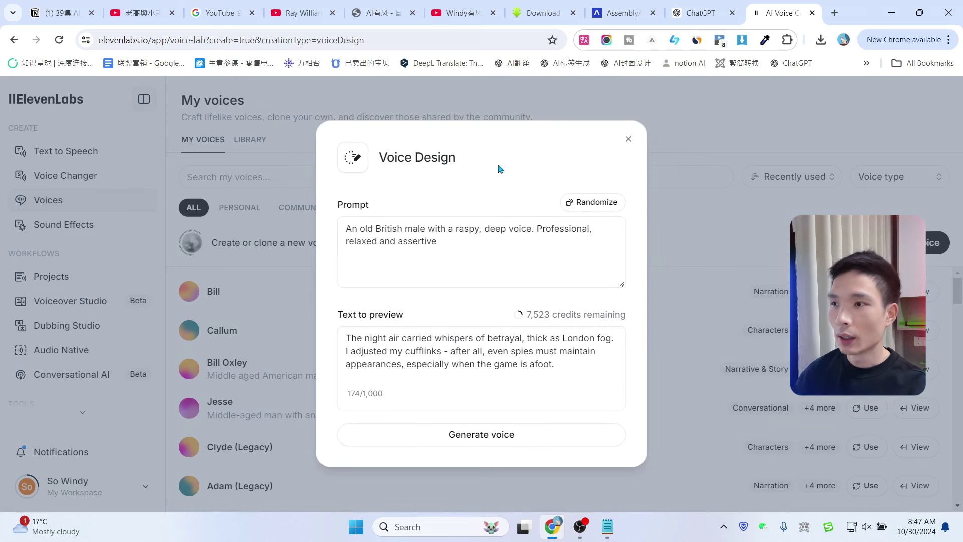
Look at the Ray William Johnson YouTube channel as a voice reference and return to the Voice Design prompt.
left_click(451, 253)
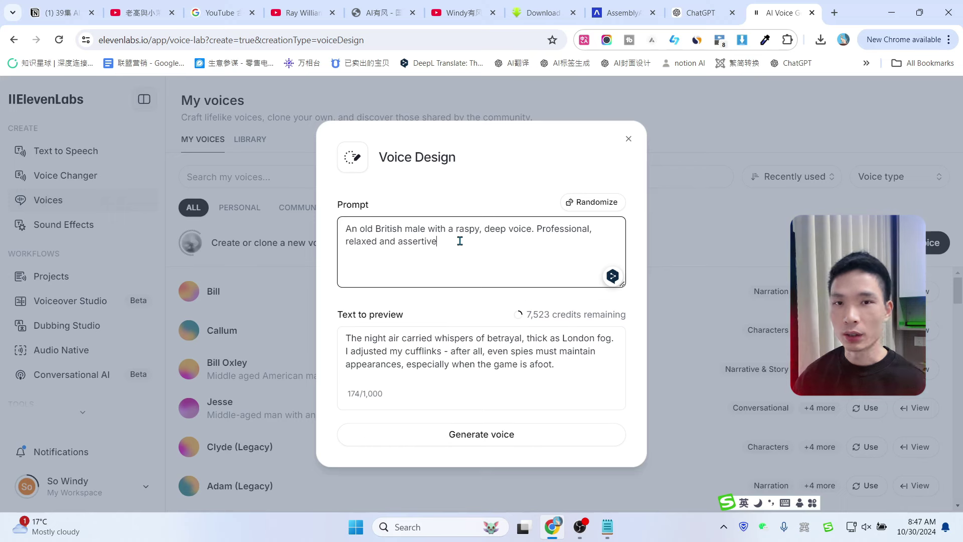
left_click(321, 10)
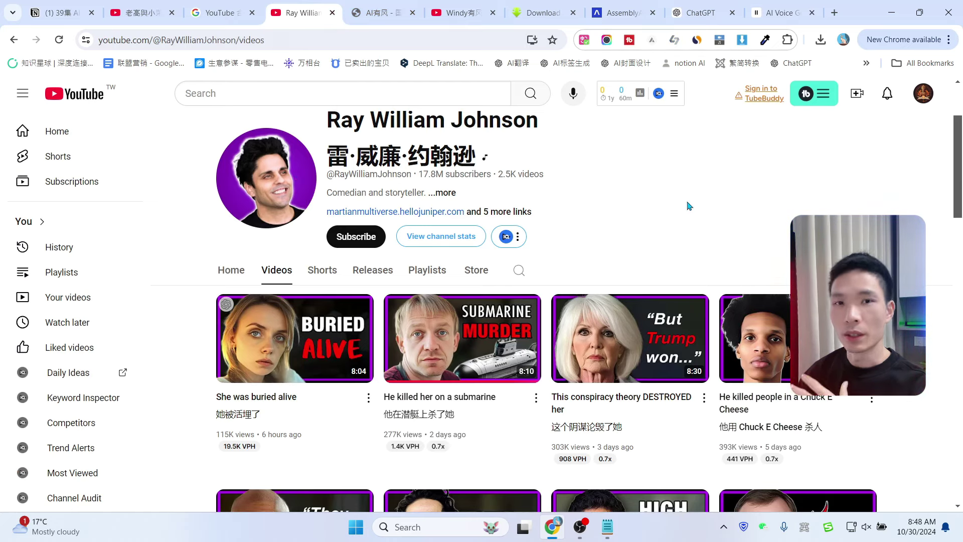
left_click(782, 13)
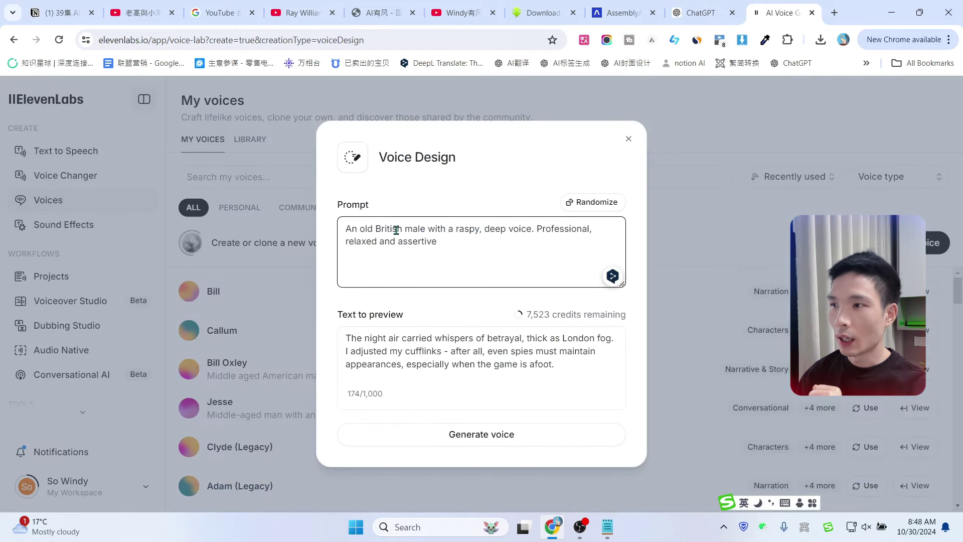
Randomize the voice prompt twice and replace "female" with "man" in the middle-aged American description.
left_click(600, 203)
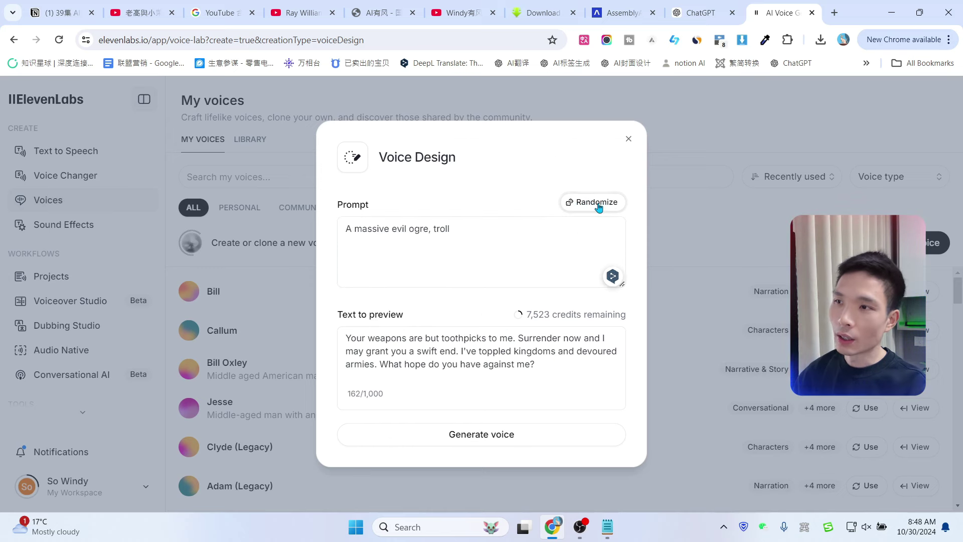
left_click(599, 205)
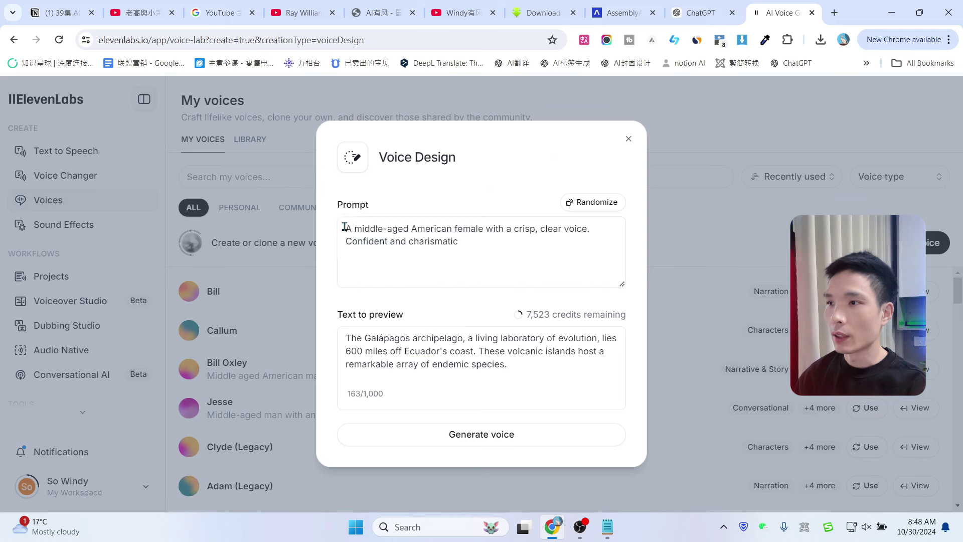
left_click_drag(344, 227, 442, 227)
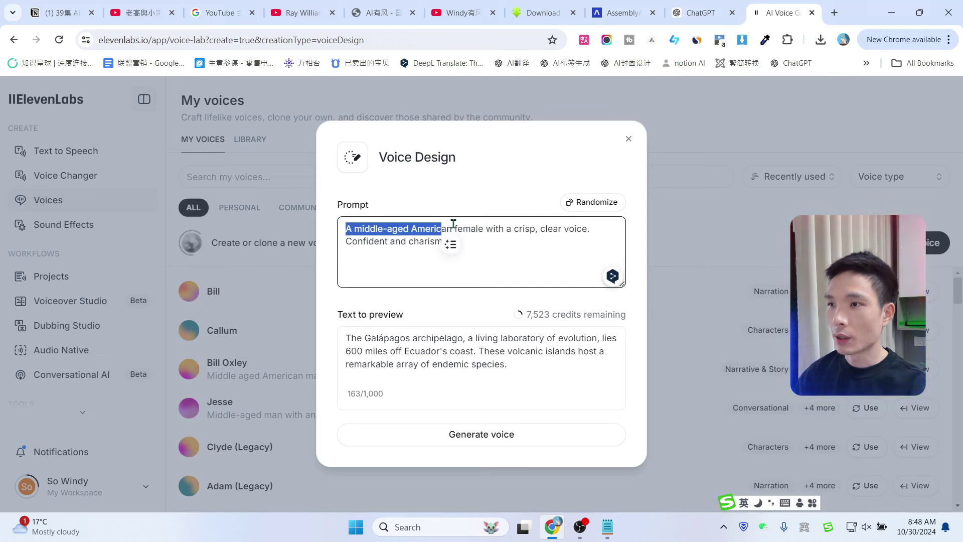
double_click(466, 228)
type("man")
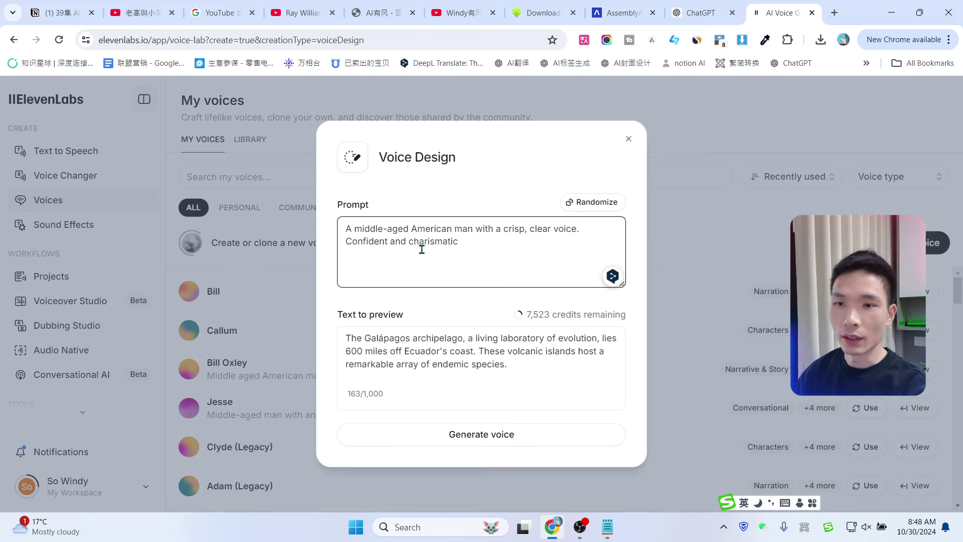
Replace the voice prompt with its Chinese translation, and undo the replacement to restore the English text.
key("ctrl+a")
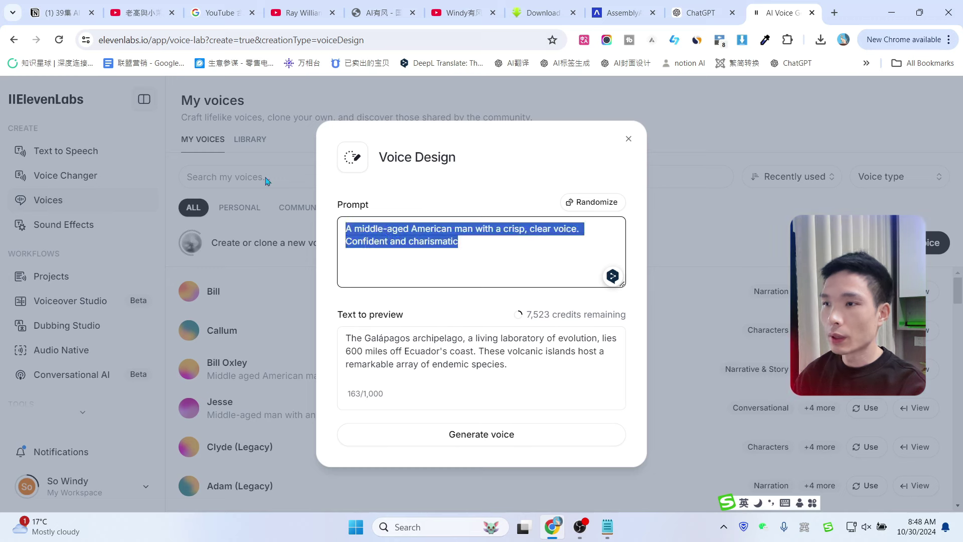
type("美国中年男子，声音清脆。 自信而富有魅力")
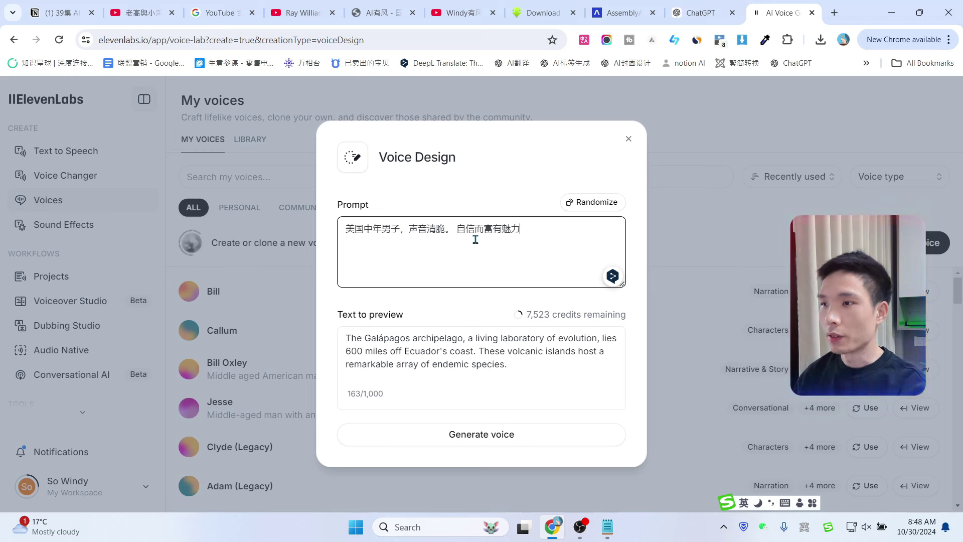
key("ctrl+a")
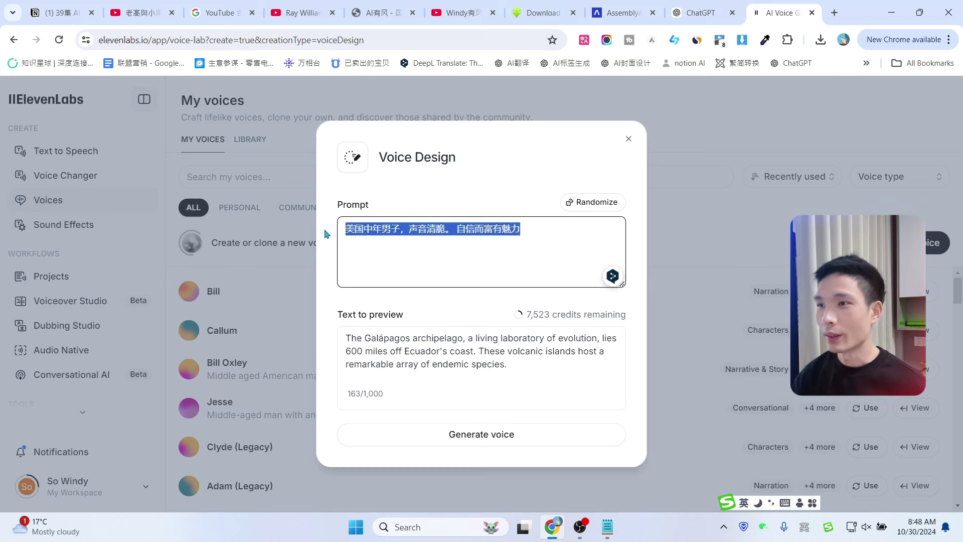
key("ctrl+z")
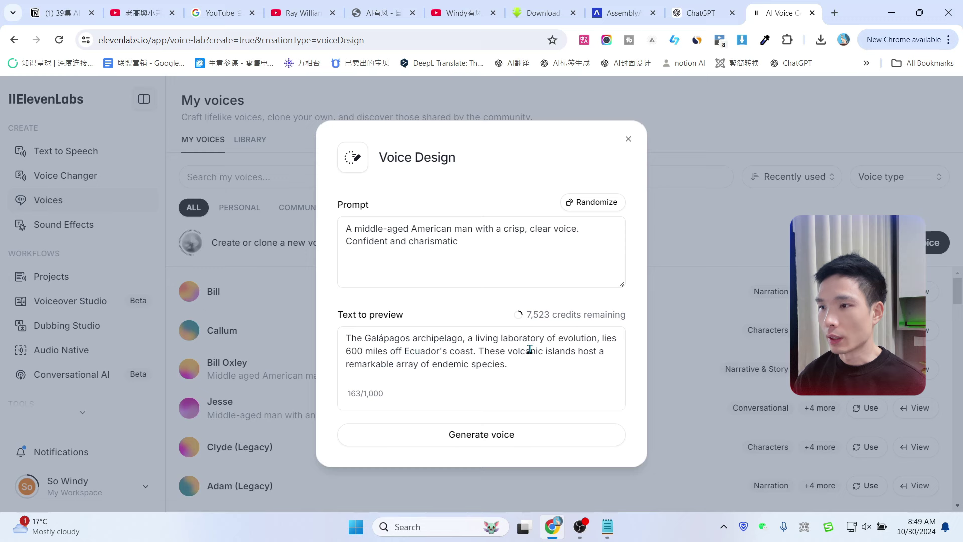
Generate voice previews from the prompt and select Voice 1.
left_click(482, 436)
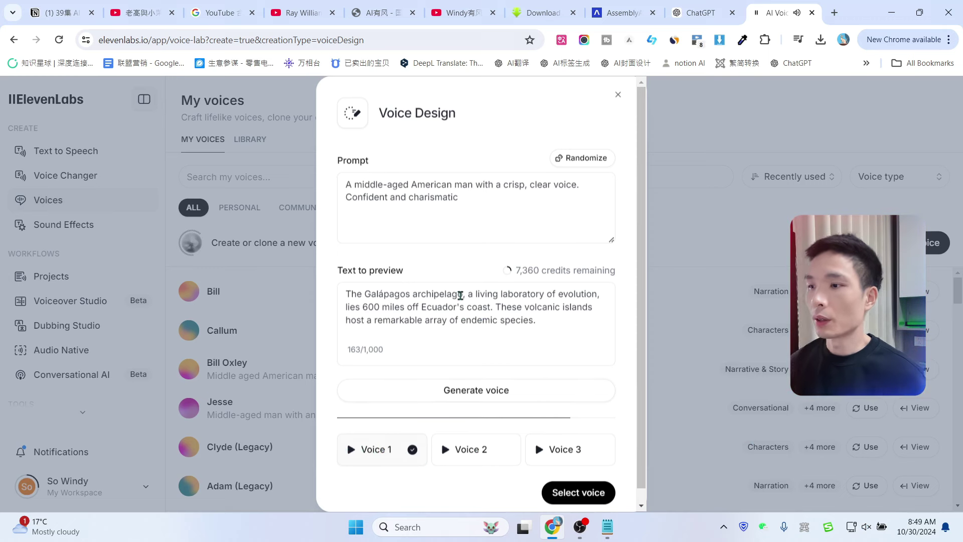
scroll(459, 293, "down", 1)
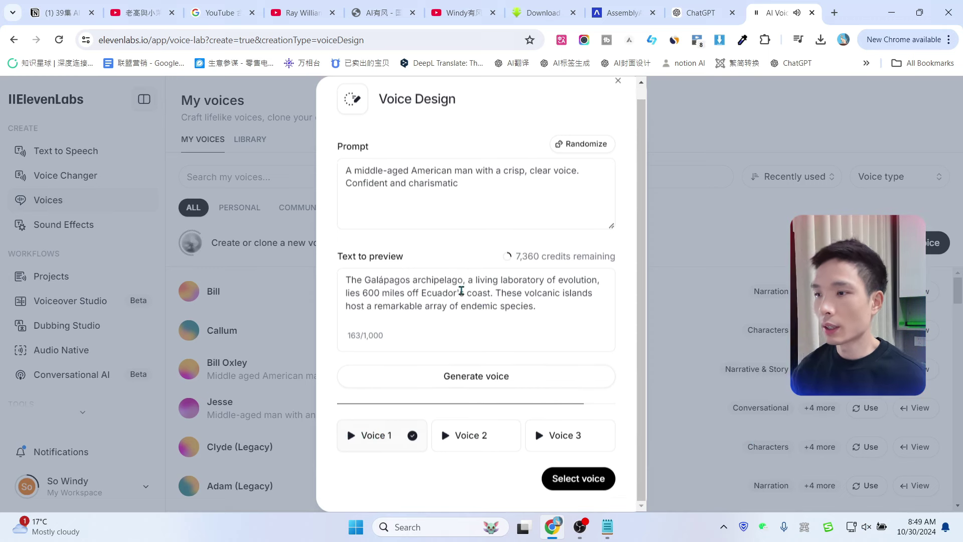
left_click(592, 481)
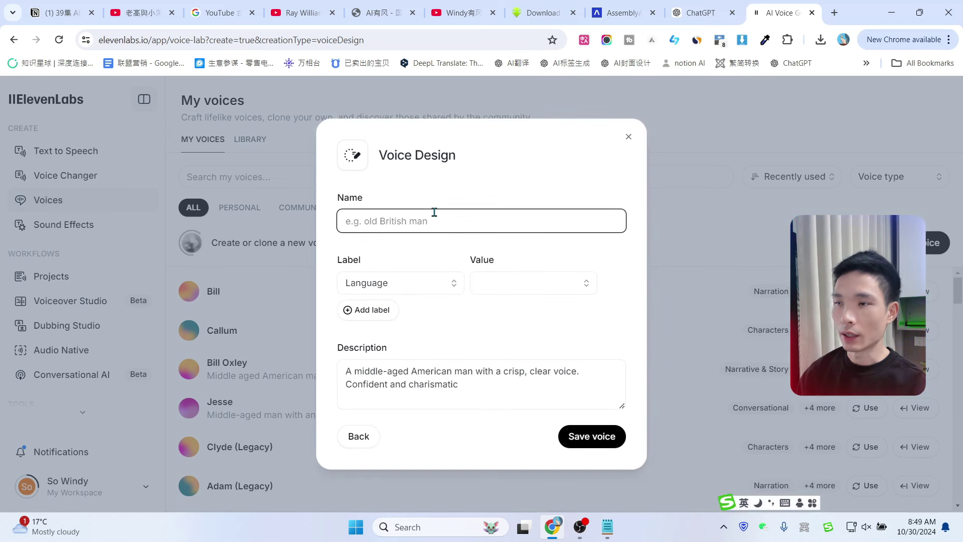
Name the new voice 有风, set its Language label to English, and save it.
type("有风")
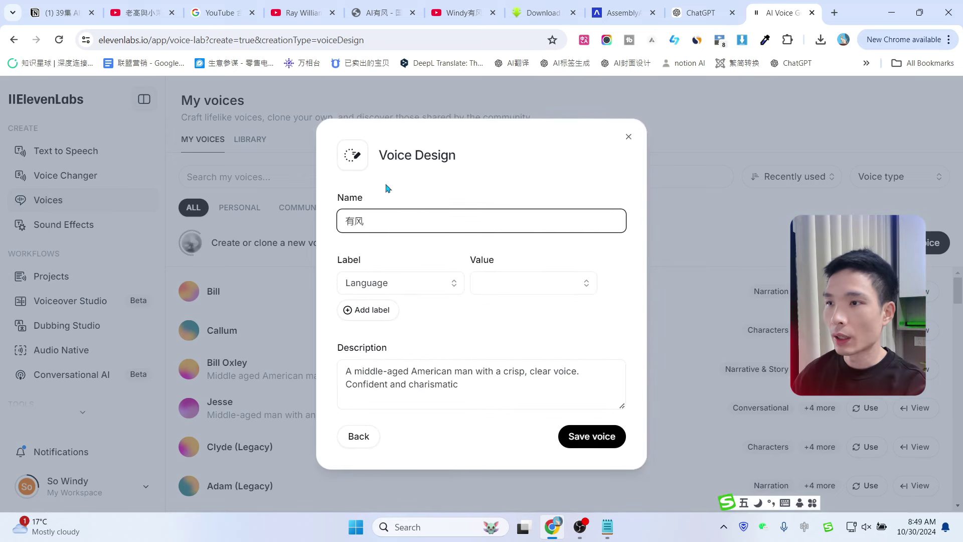
left_click(519, 179)
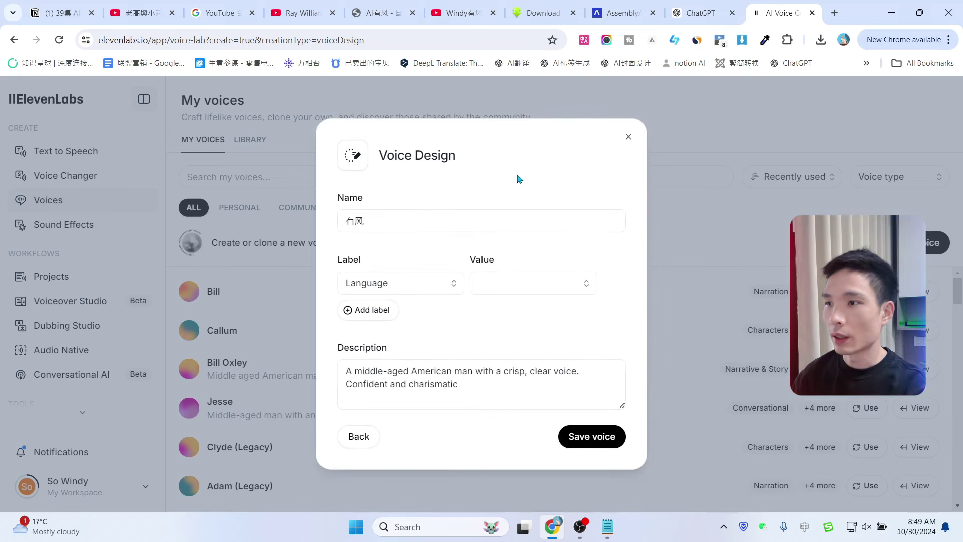
left_click(512, 295)
scroll(522, 396, "down", 3)
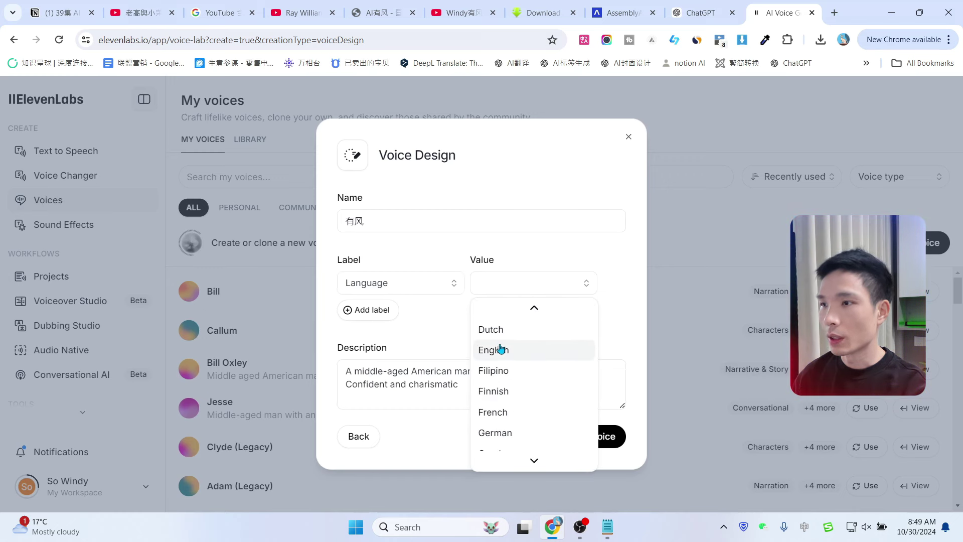
left_click(500, 349)
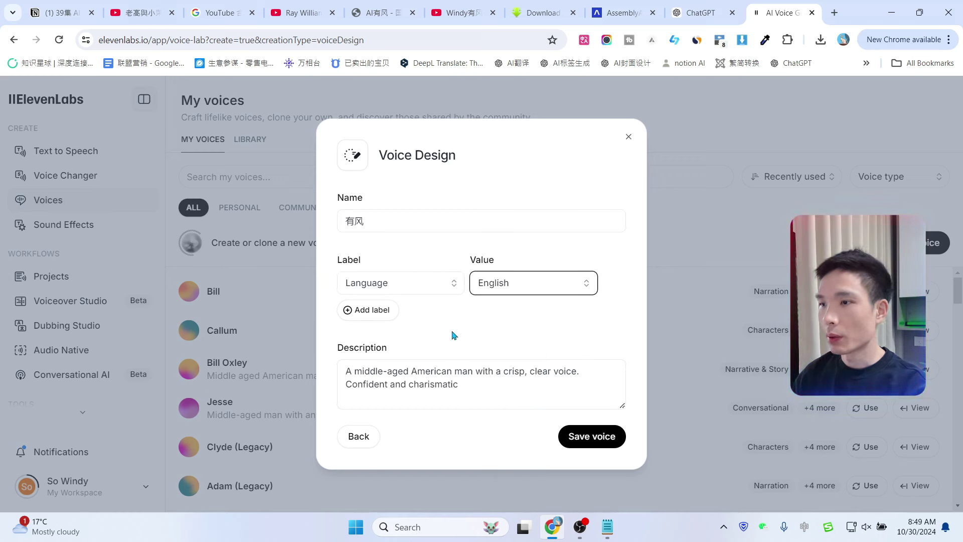
left_click(590, 436)
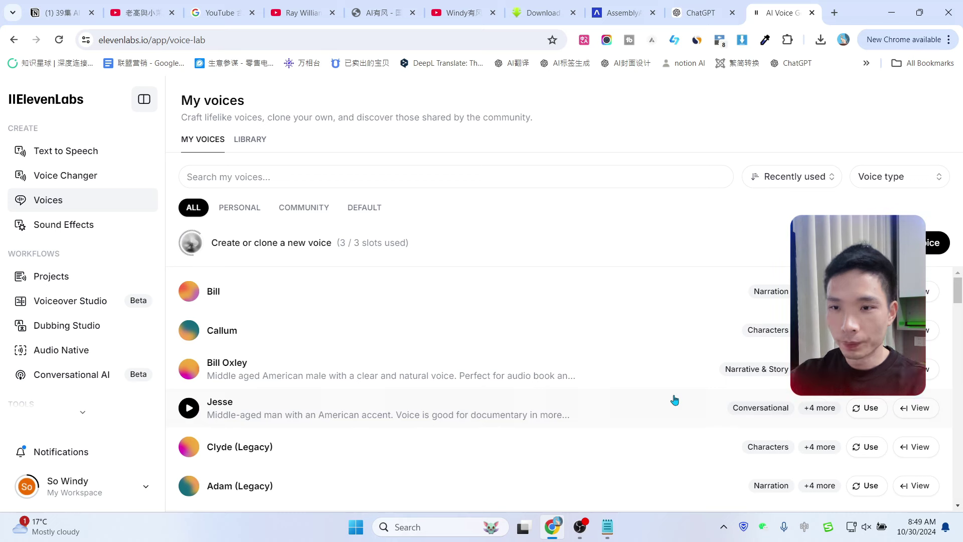
Copy the English mailman story from the ChatGPT conversation and paste it into the ElevenLabs Text to Speech input.
left_click(56, 156)
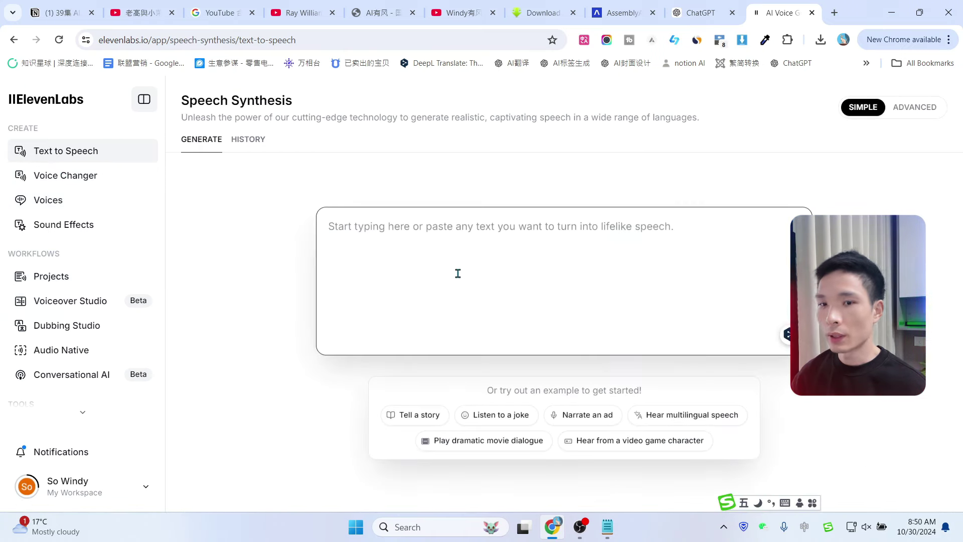
left_click(668, 18)
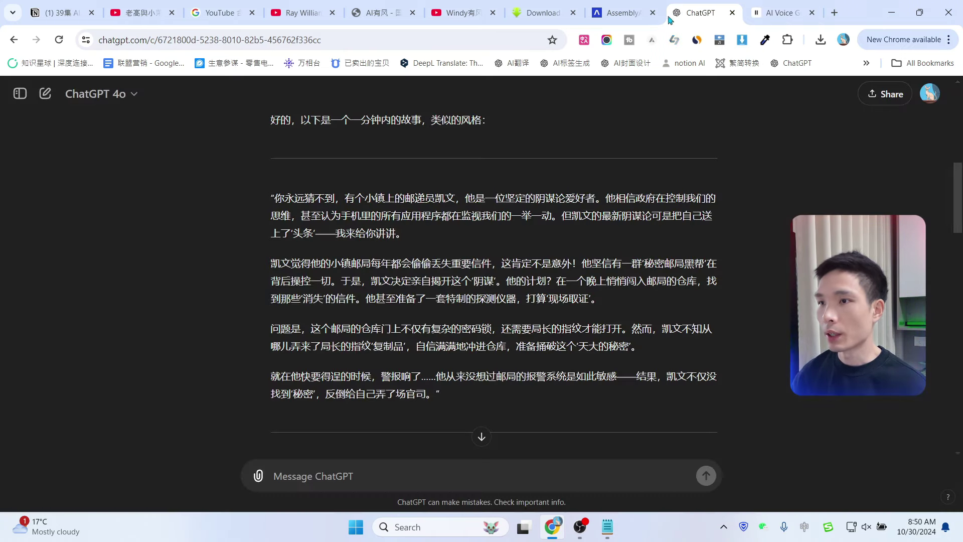
scroll(277, 156, "down", 10)
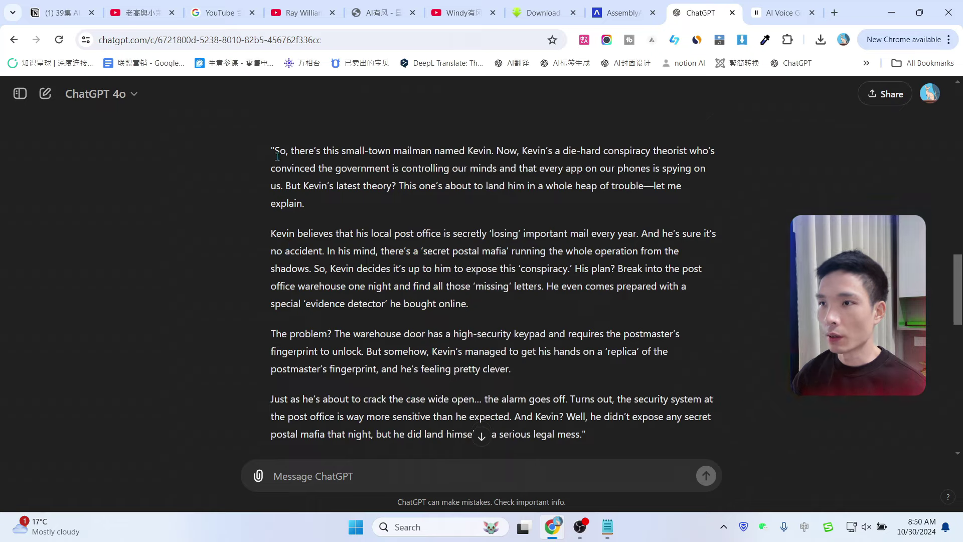
left_click_drag(276, 147, 581, 434)
key("ctrl+c")
key("ctrl+Tab")
left_click(359, 253)
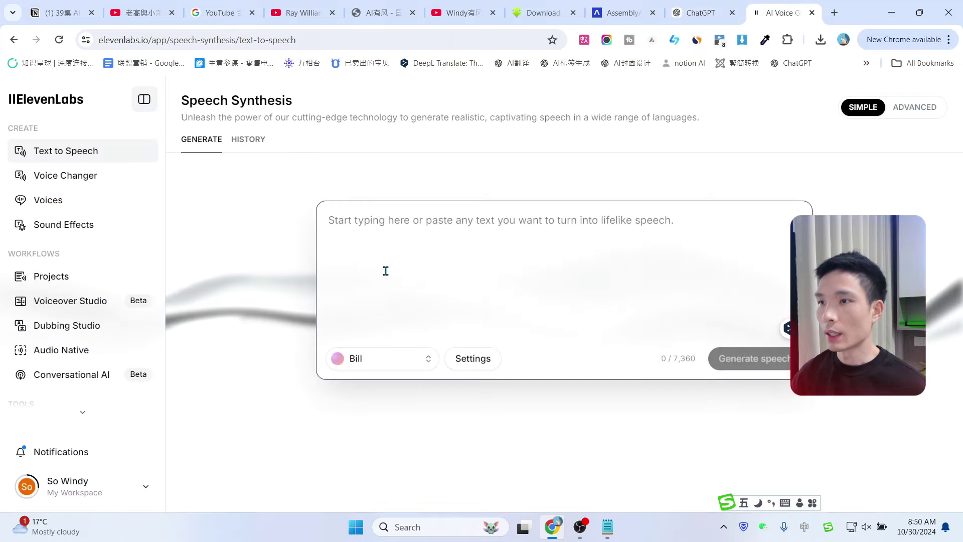
key("ctrl+v")
Generate speech for the story with the 有风 voice and download the audio.
left_click(359, 460)
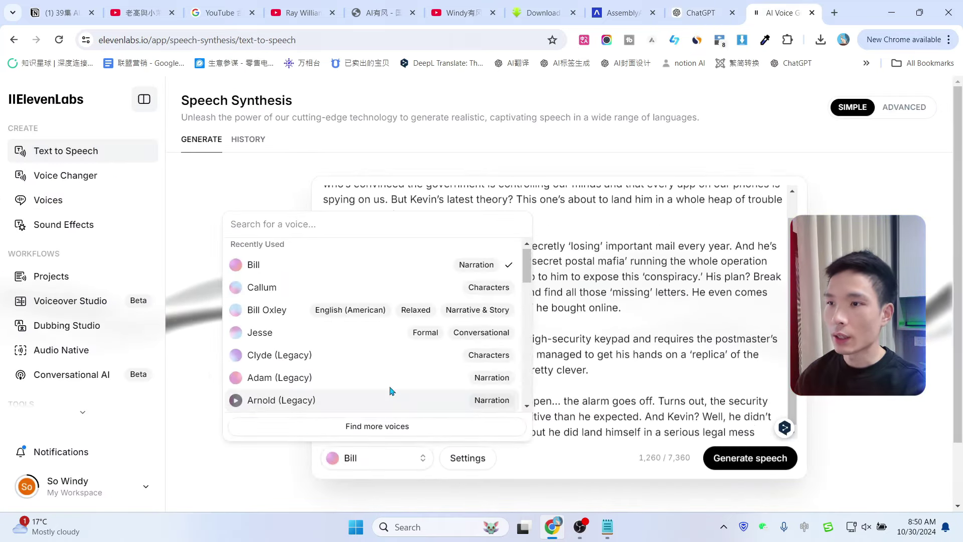
scroll(352, 326, "down", 5)
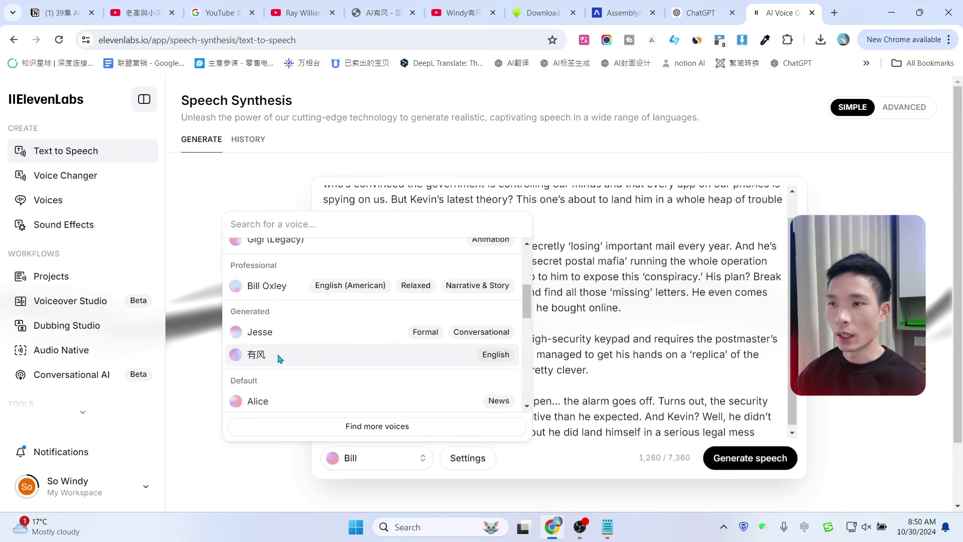
left_click(290, 358)
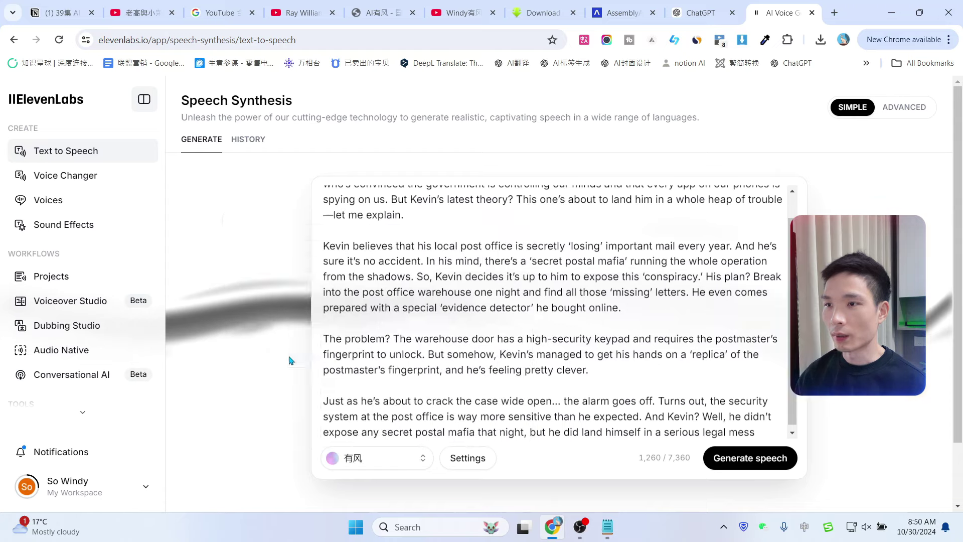
left_click(757, 467)
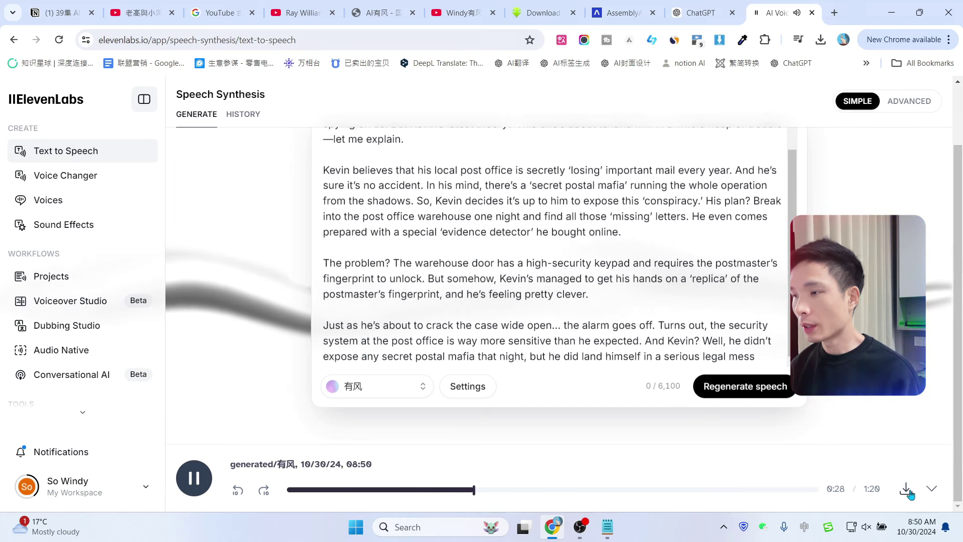
left_click(906, 489)
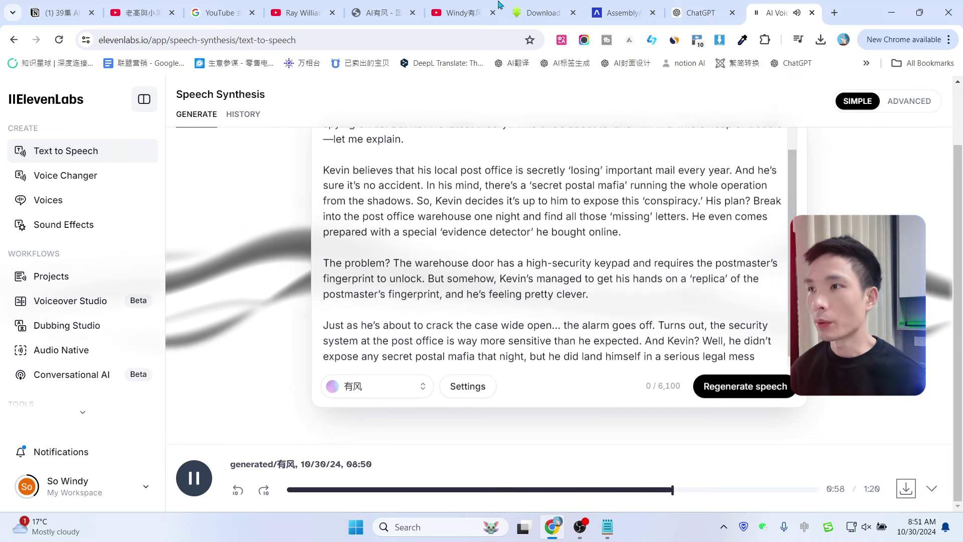
Switch to 剪映, import the ElevenLabs Bill narration MP3 and place it at the start of the timeline.
left_click(482, 8)
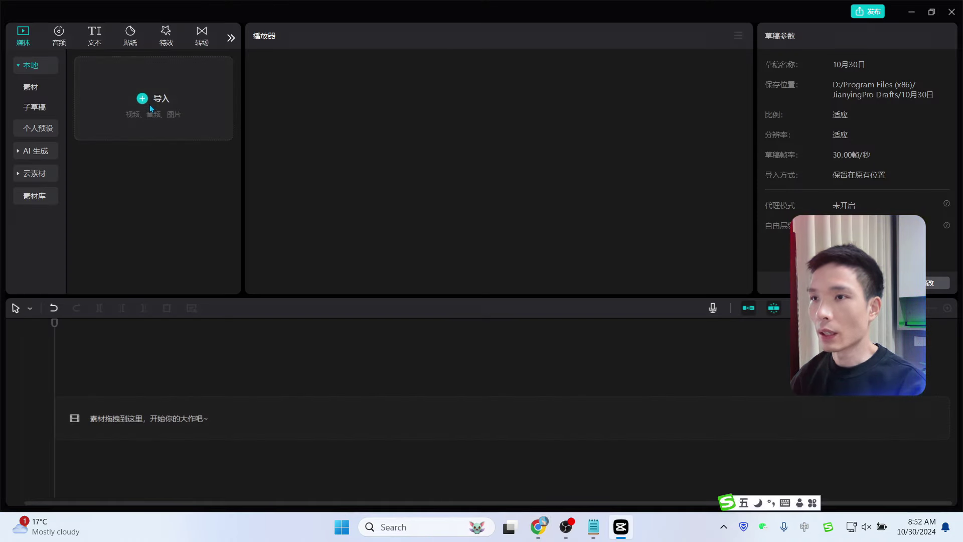
left_click(151, 108)
double_click(145, 190)
left_click_drag(150, 135, 93, 425)
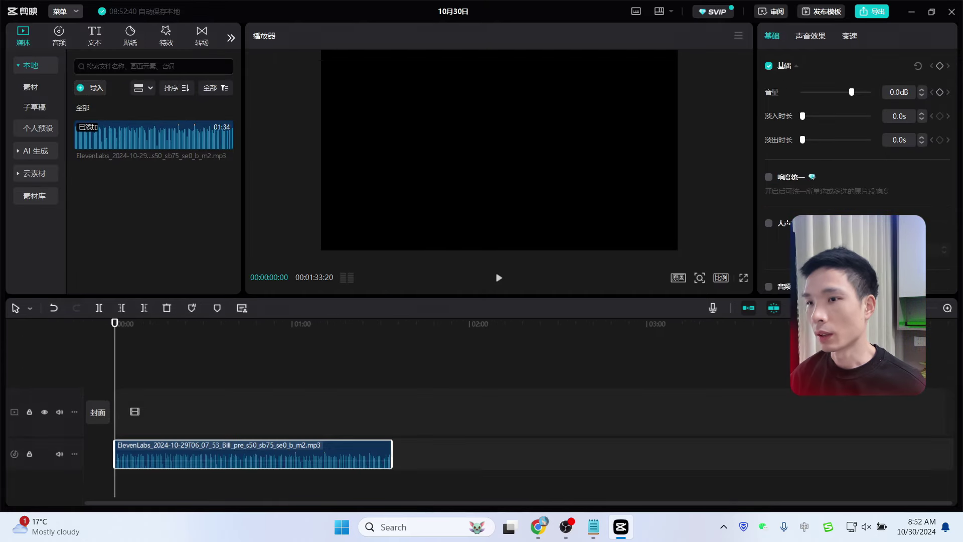
Remove the narration's first pause by splitting at 00:00:01:10, trimming the second clip's start to 00:00:02:05 and moving it against the first clip.
left_click(947, 307)
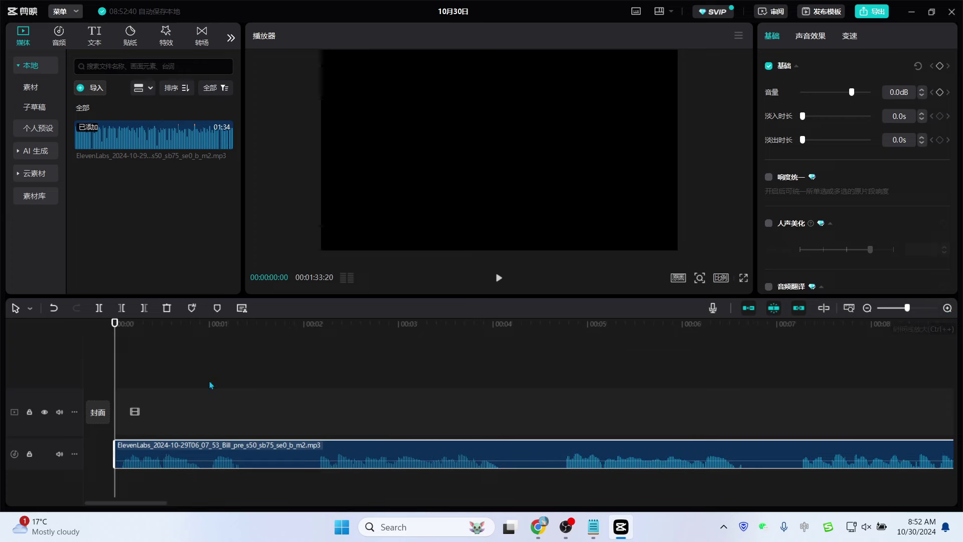
left_click_drag(133, 331, 253, 344)
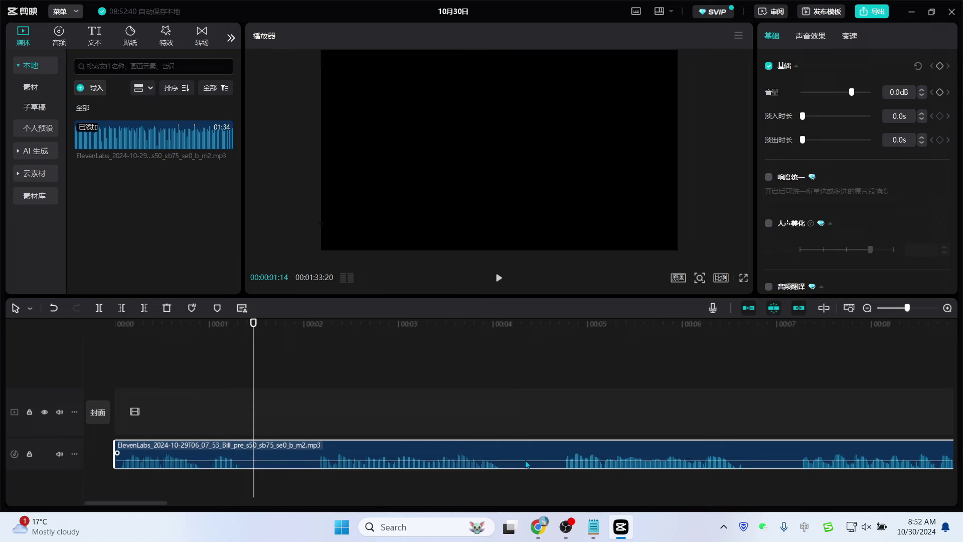
left_click_drag(256, 323, 240, 336)
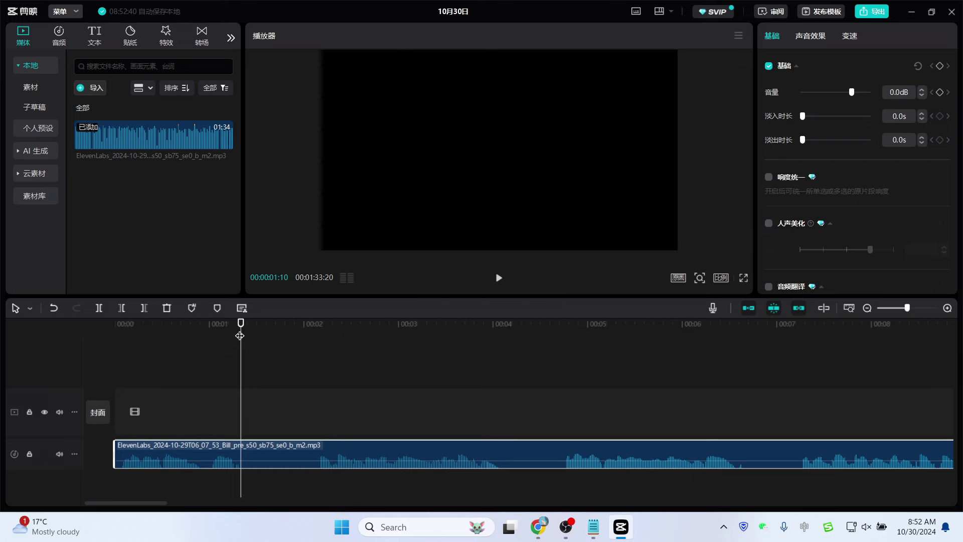
left_click(99, 307)
left_click_drag(241, 331, 320, 336)
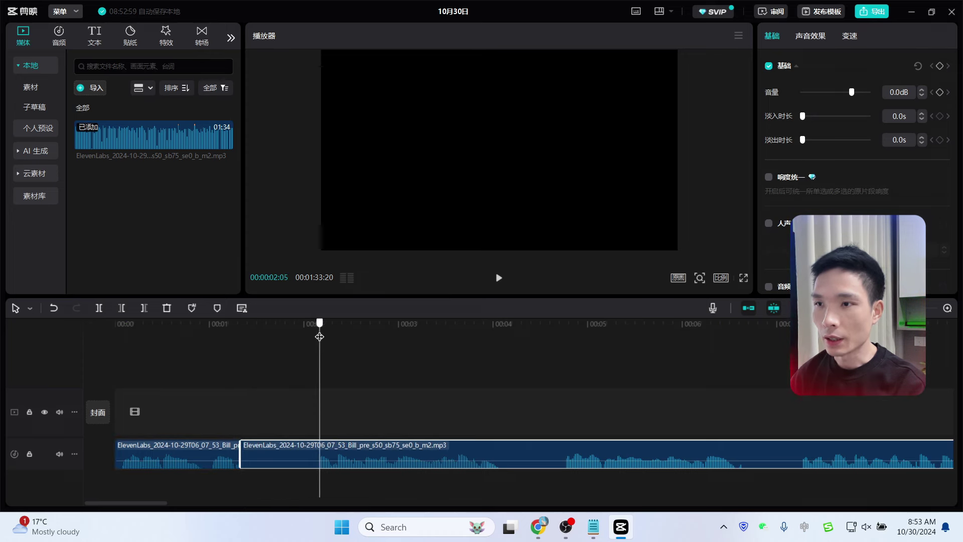
left_click(122, 307)
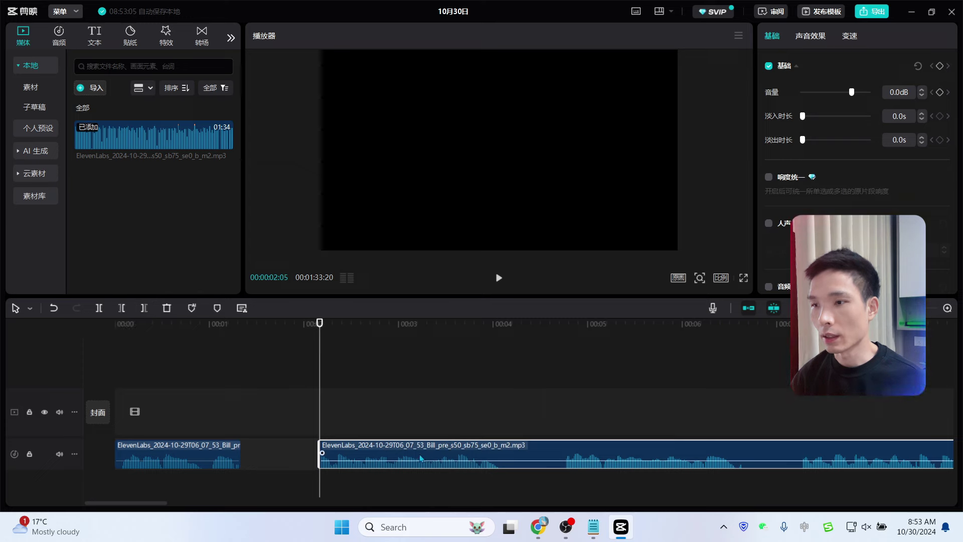
left_click_drag(418, 459, 338, 458)
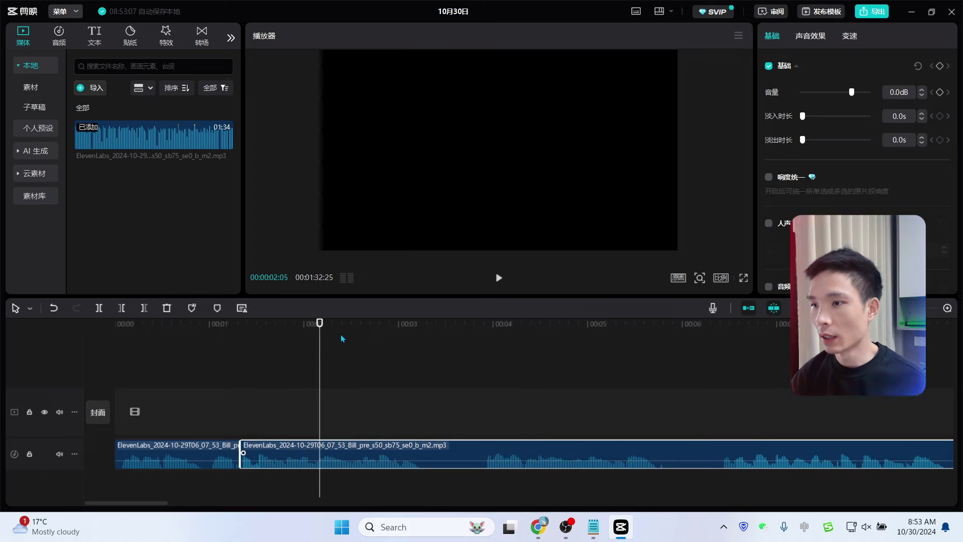
Split the narration at the second pause and trim the start of the remaining clip to 00:00:03:27.
left_click_drag(321, 334, 484, 339)
left_click(98, 307)
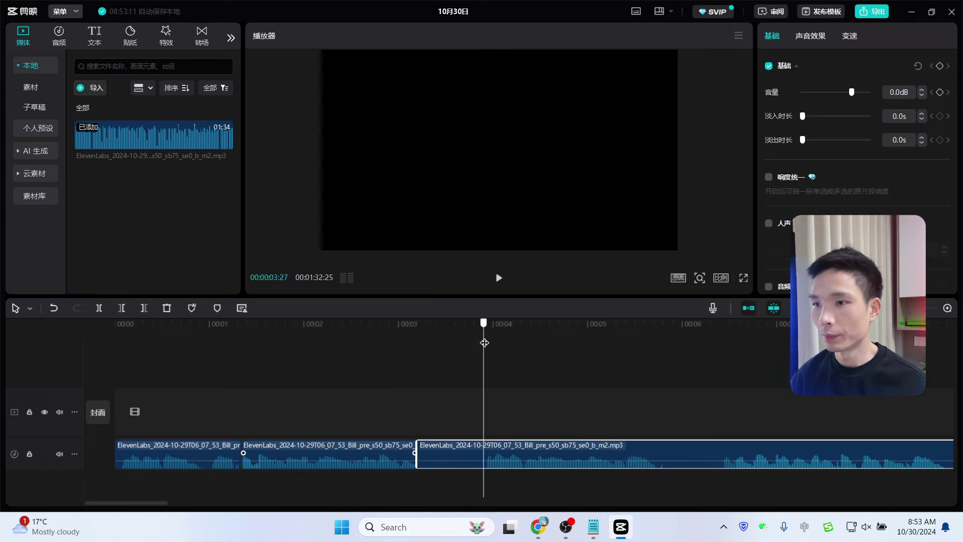
left_click(121, 307)
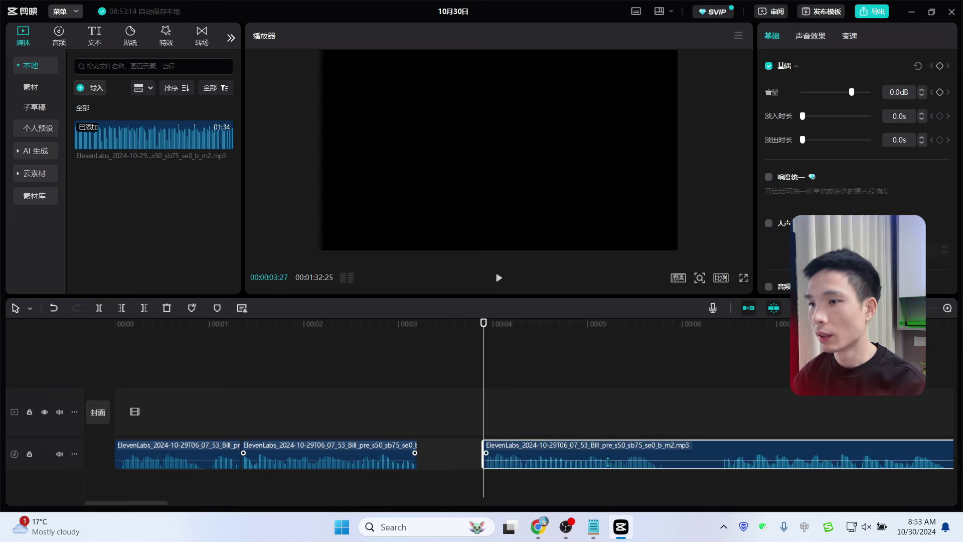
left_click_drag(572, 457, 572, 459)
Split off the third pause, trim the last clip's start to 00:00:09:17, and move the last two clips forward to close both gaps.
scroll(365, 317, "down", 2)
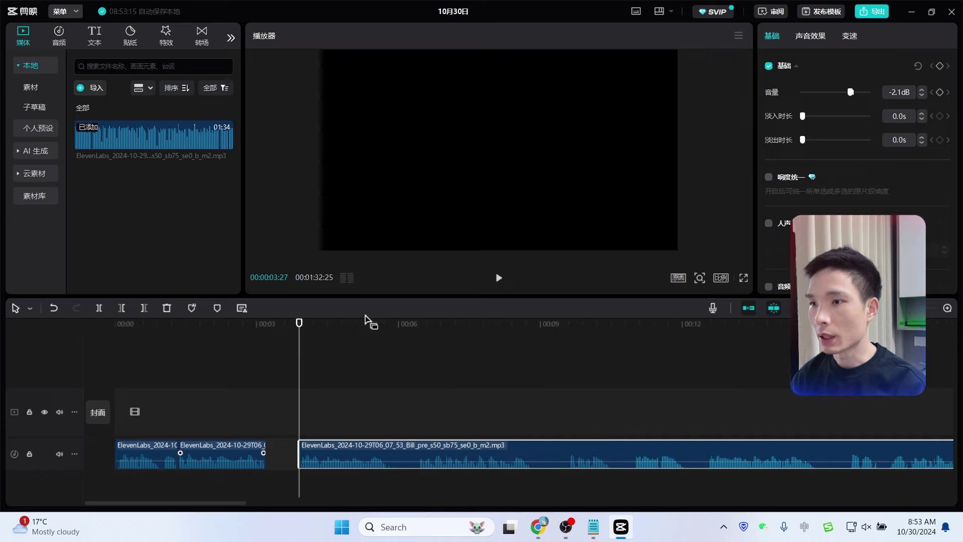
left_click_drag(301, 327, 567, 326)
left_click(100, 307)
left_click(121, 307)
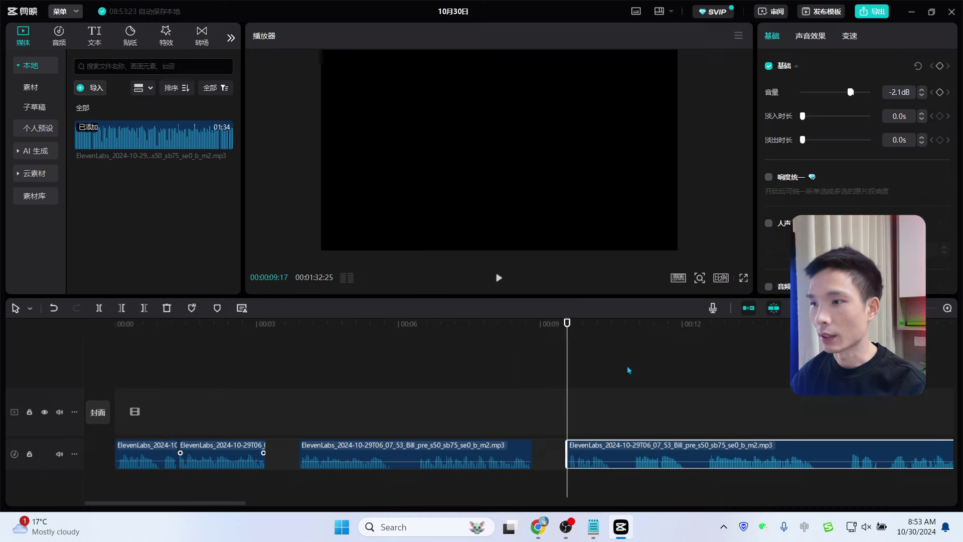
left_click_drag(331, 453, 296, 454)
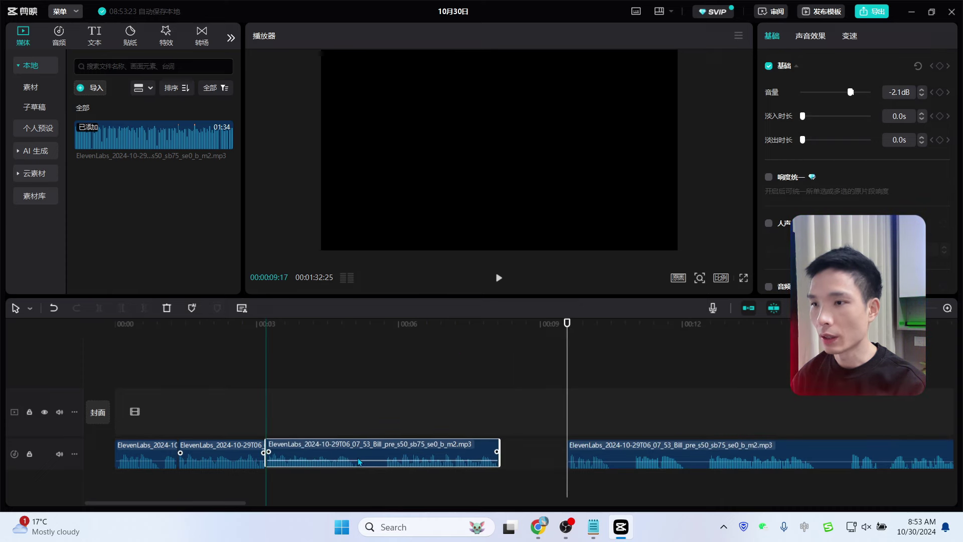
left_click_drag(586, 456, 516, 456)
scroll(297, 390, "down", 5)
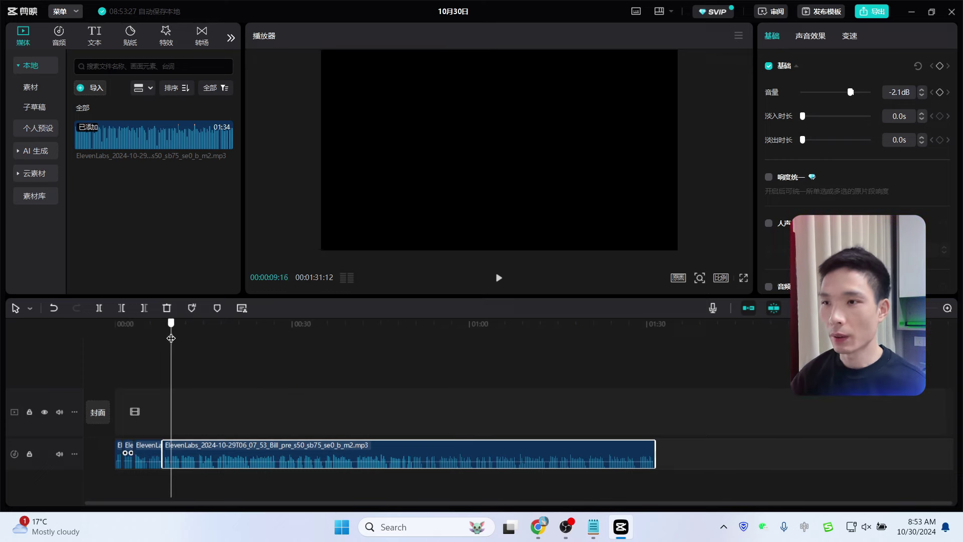
left_click_drag(176, 343, 195, 344)
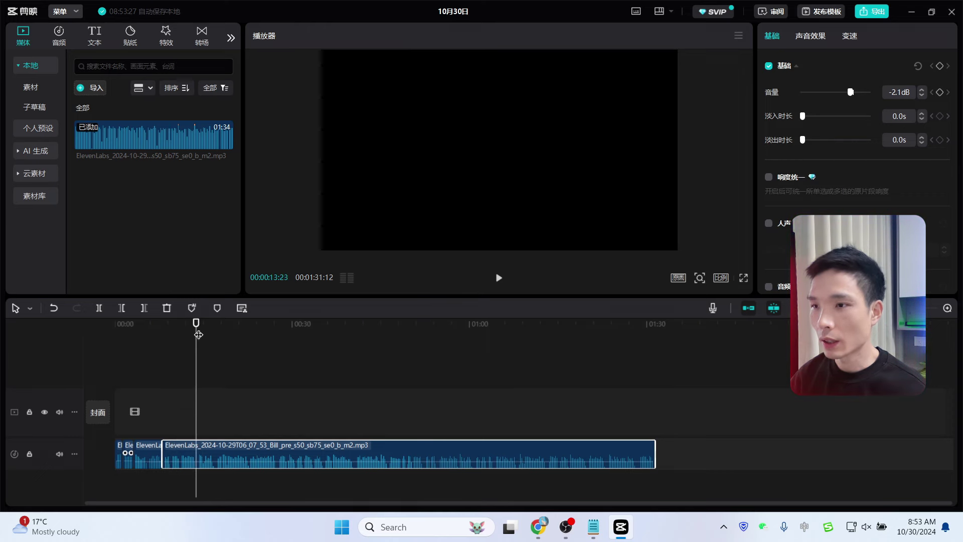
left_click_drag(198, 334, 215, 334)
Switch to ElevenLabs, replace the closing line with its Chinese translation and use 有风 as the name in it.
key("alt+Tab")
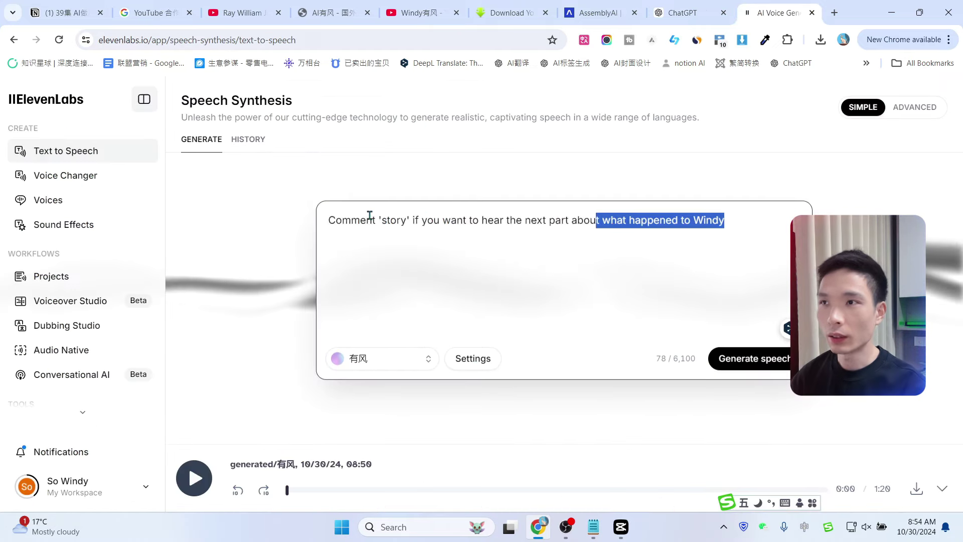
left_click_drag(369, 214, 328, 220)
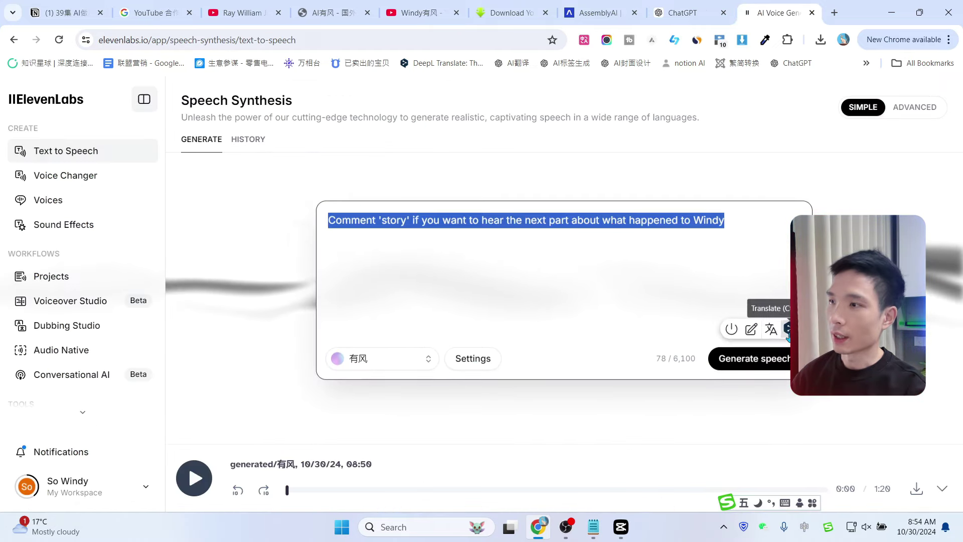
key("ctrl+v")
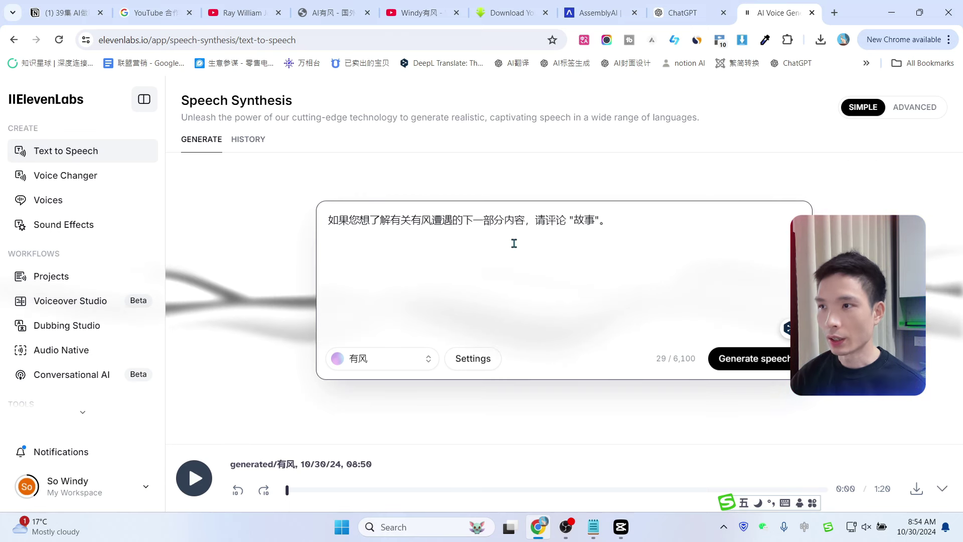
left_click_drag(432, 221, 411, 221)
type("有风")
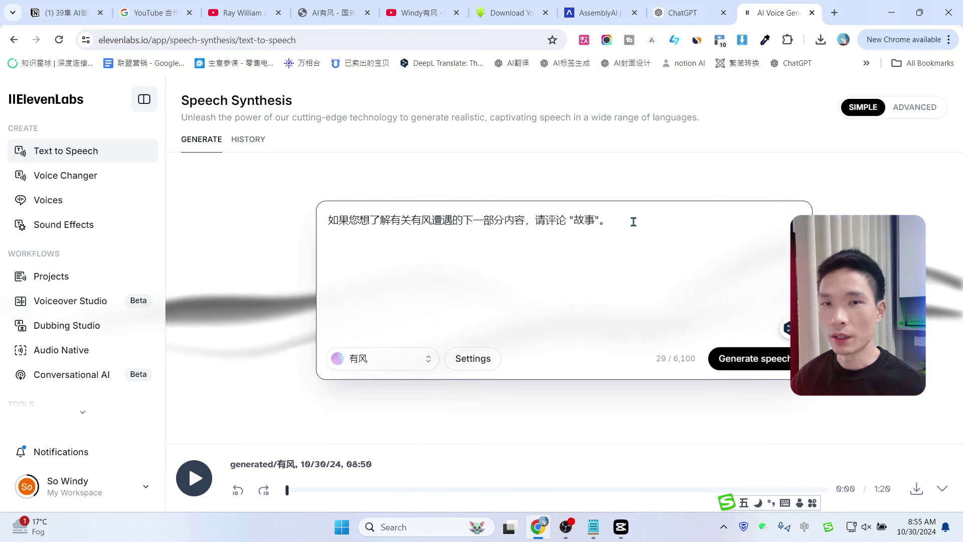
Set the text to "Comment 'story' if you want to hear the next part about what happened to Windy", generate its speech and download it.
left_click_drag(633, 221, 325, 216)
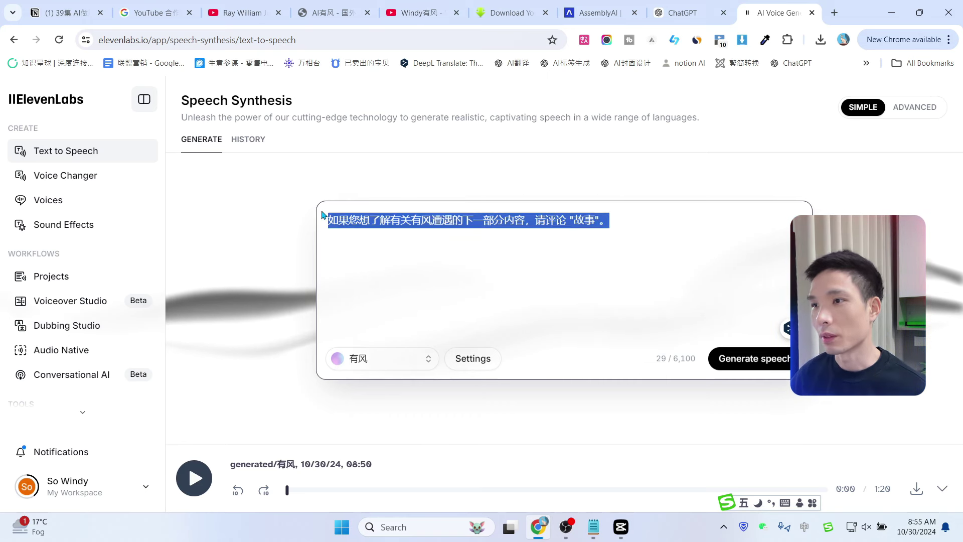
key("ctrl+v")
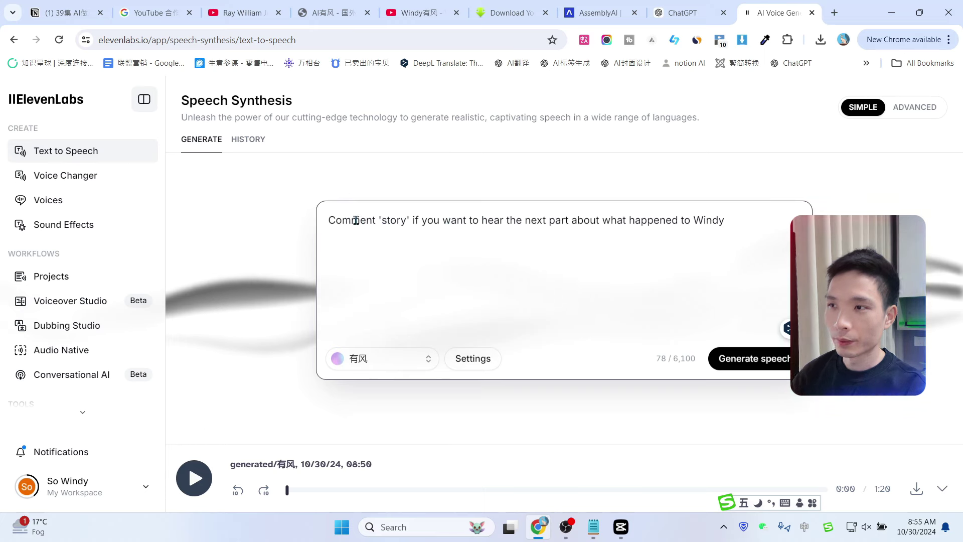
key("ctrl+Return")
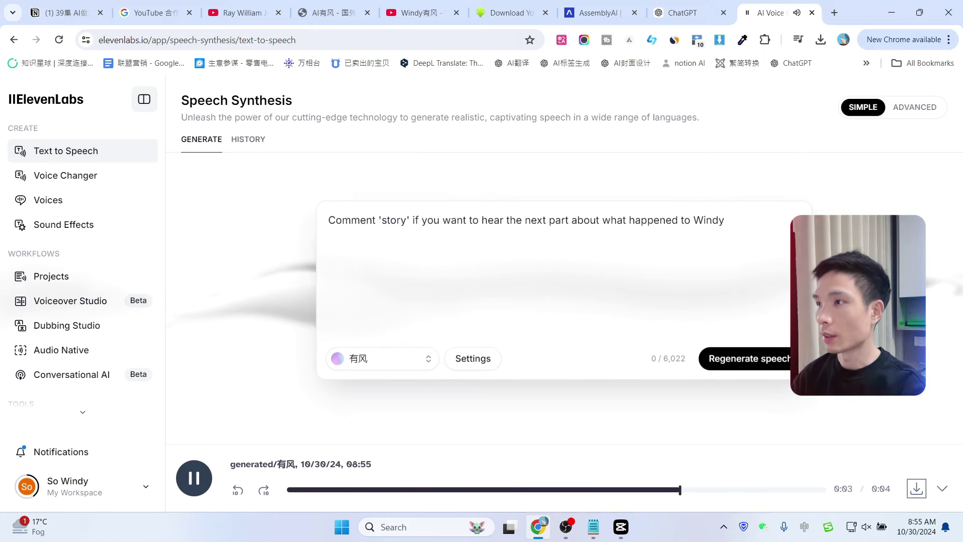
left_click(916, 488)
Switch to 剪映, import 最后一句.mp3 and place it directly after the last narration clip.
left_click(620, 528)
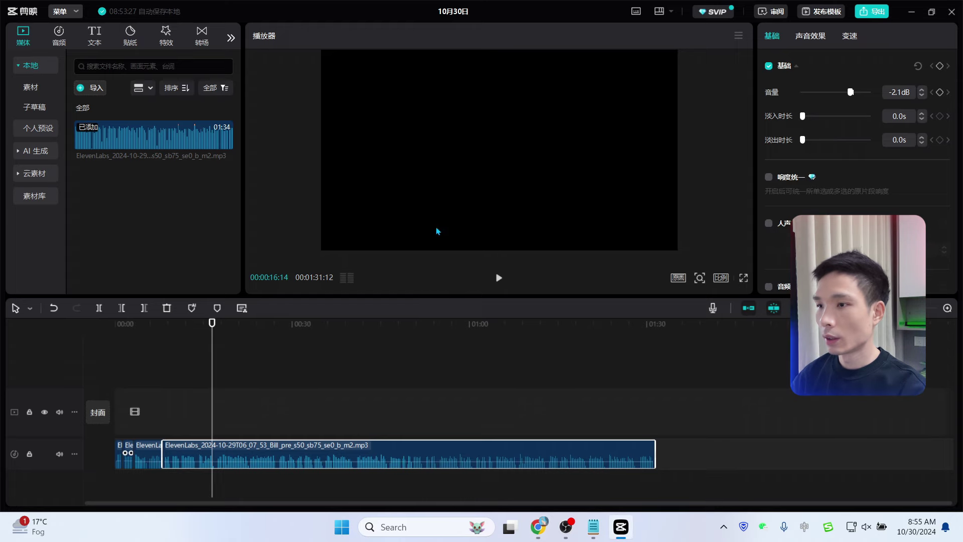
left_click(90, 88)
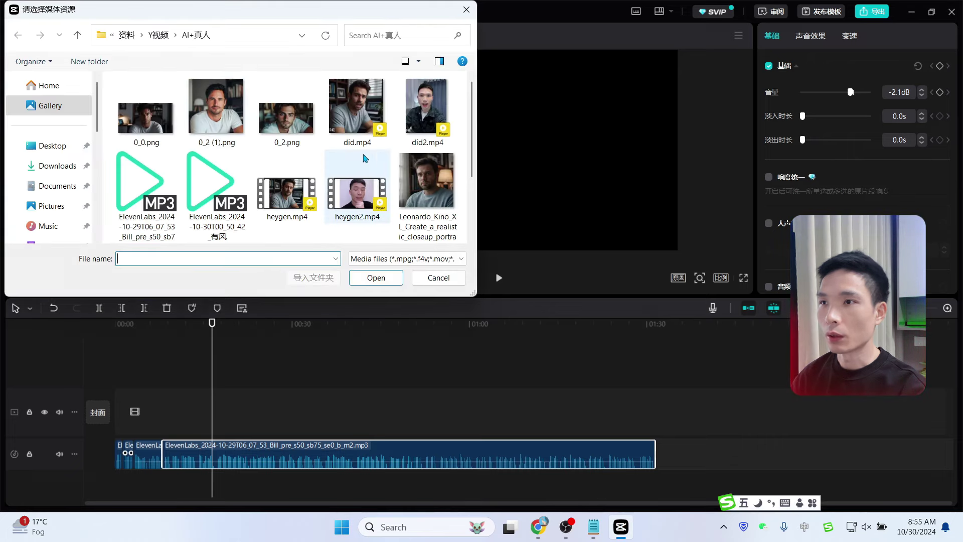
left_click_drag(366, 157, 666, 462)
left_click(654, 457)
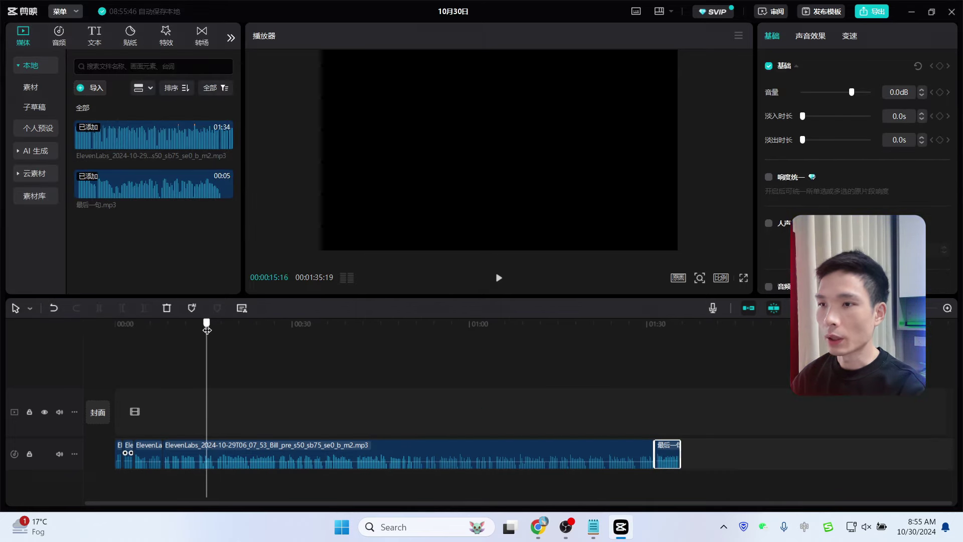
left_click(658, 342)
left_click(437, 345)
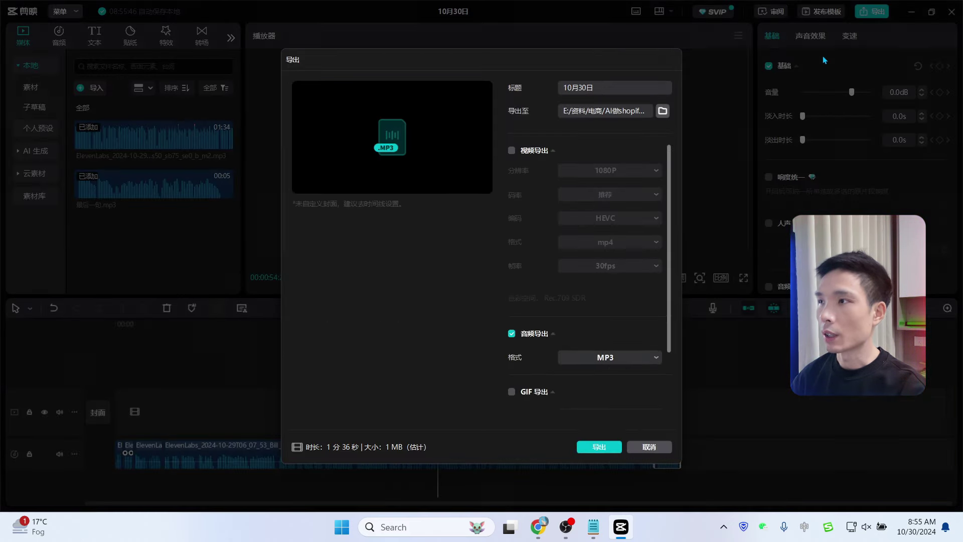
Review the MP3 audio export settings in the export dialog and cancel it without exporting.
scroll(527, 323, "down", 3)
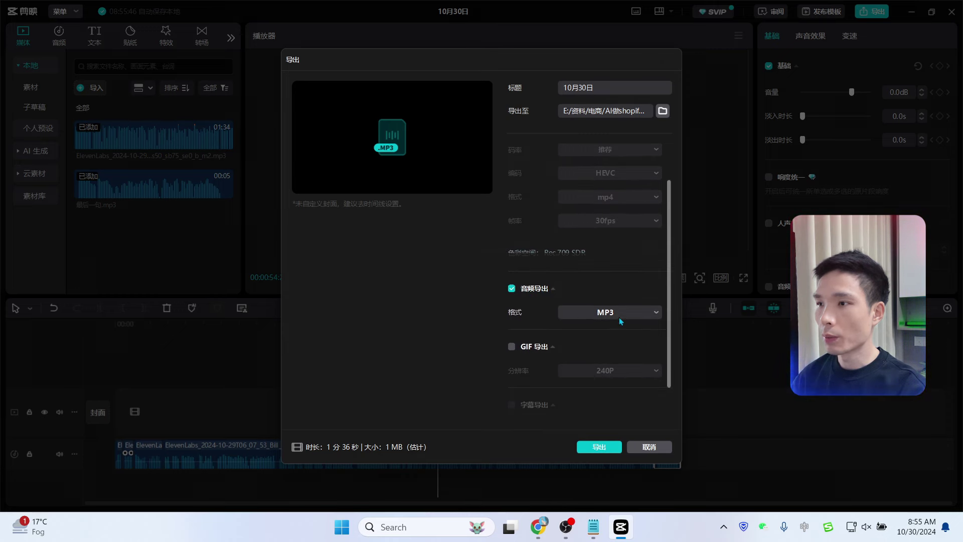
scroll(623, 303, "down", 2)
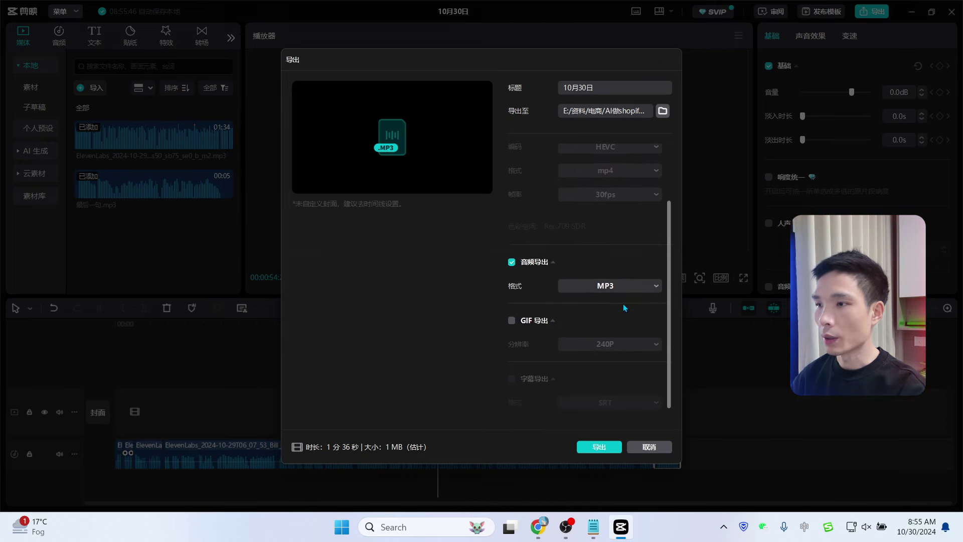
left_click(649, 446)
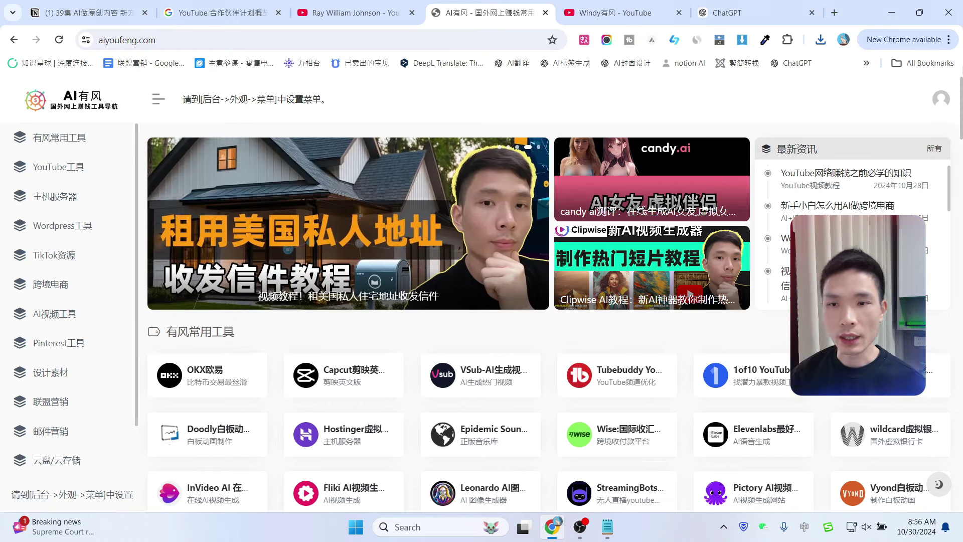
Switch to YouTube in the browser and look through the Windy有风 channel's video list.
left_click(617, 13)
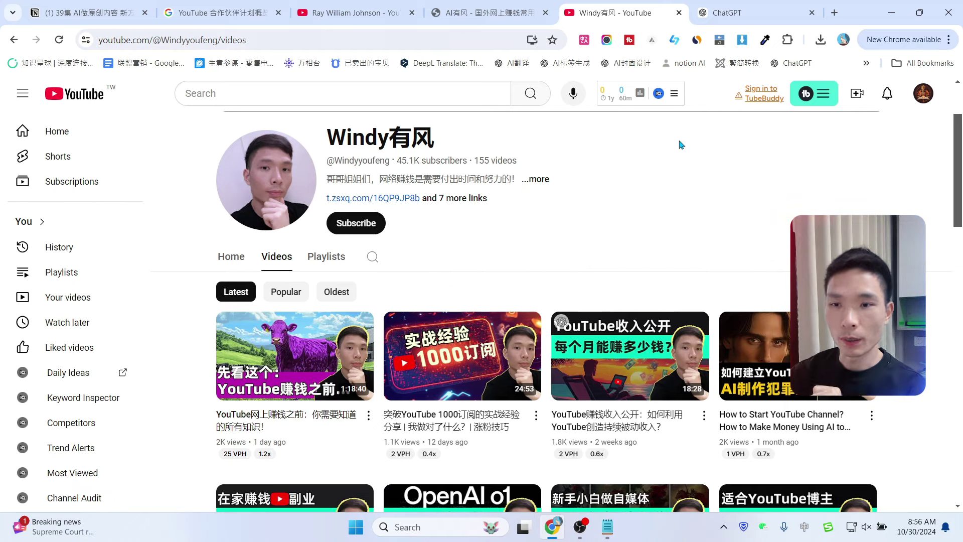
scroll(681, 145, "down", 8)
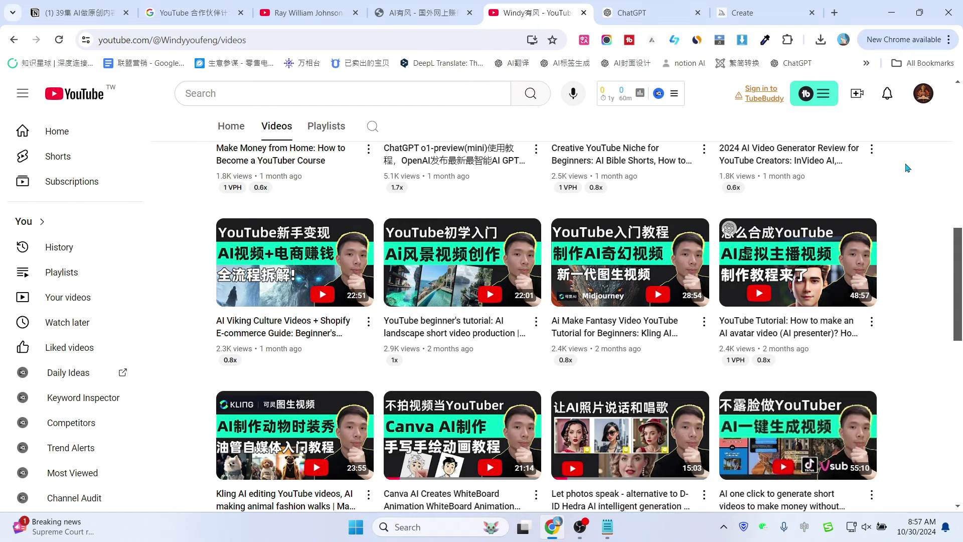
key("ctrl+Tab")
key("ctrl+Tab")
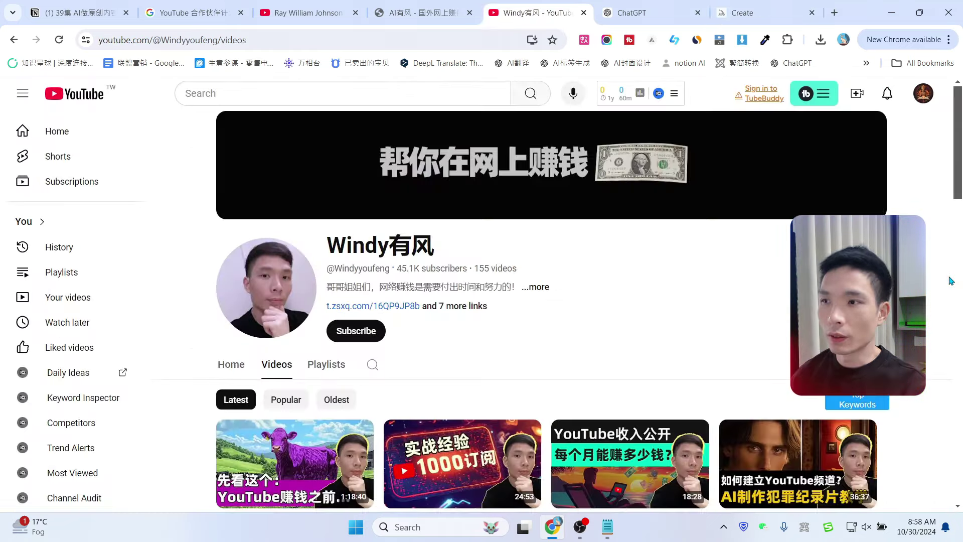
scroll(552, 301, "down", 1)
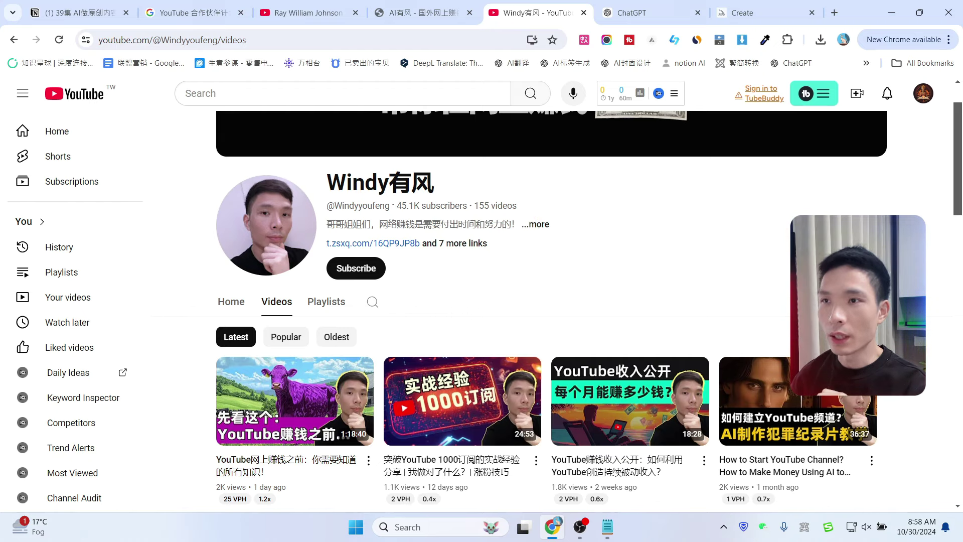
scroll(958, 266, "down", 1)
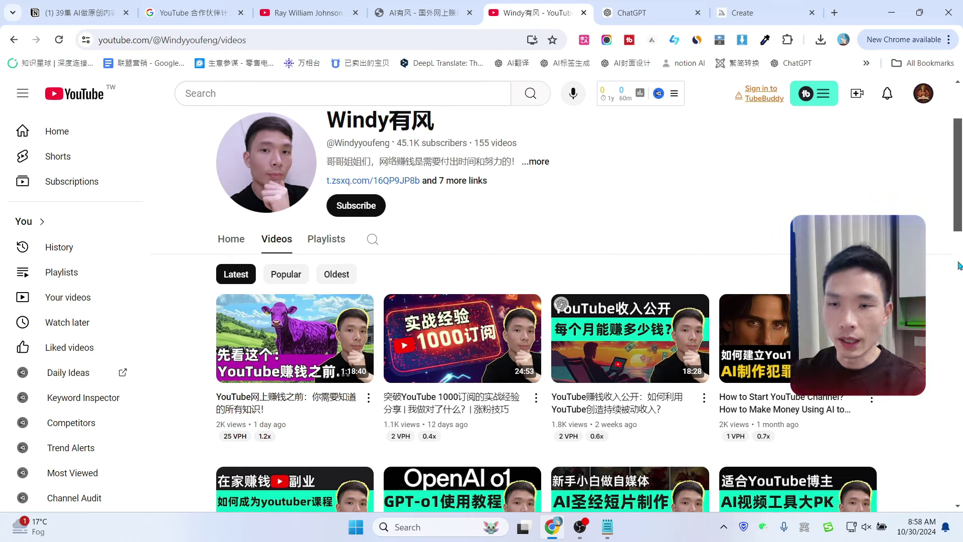
Switch to Ray William Johnson's YouTube channel and show its Shorts.
key("ctrl+Tab")
key("ctrl+Tab")
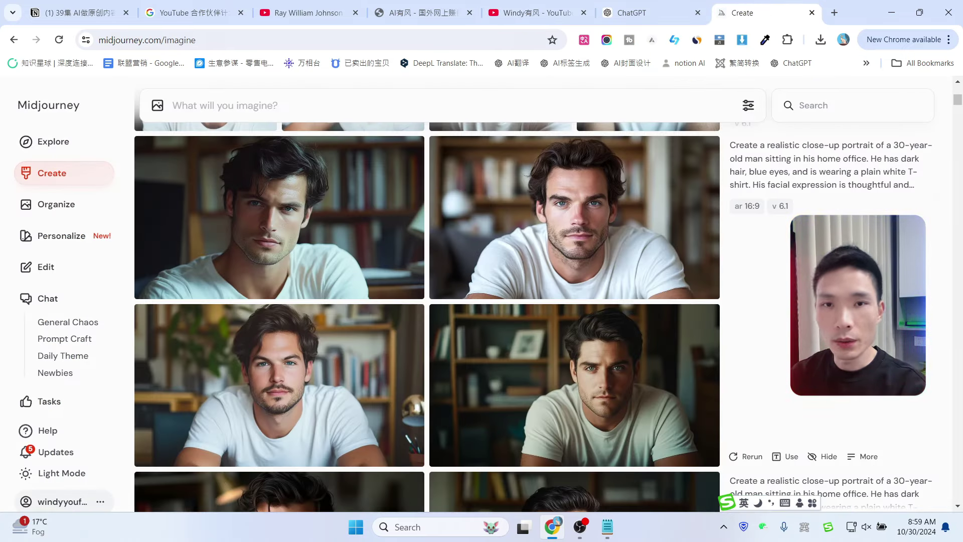
key("ctrl+3")
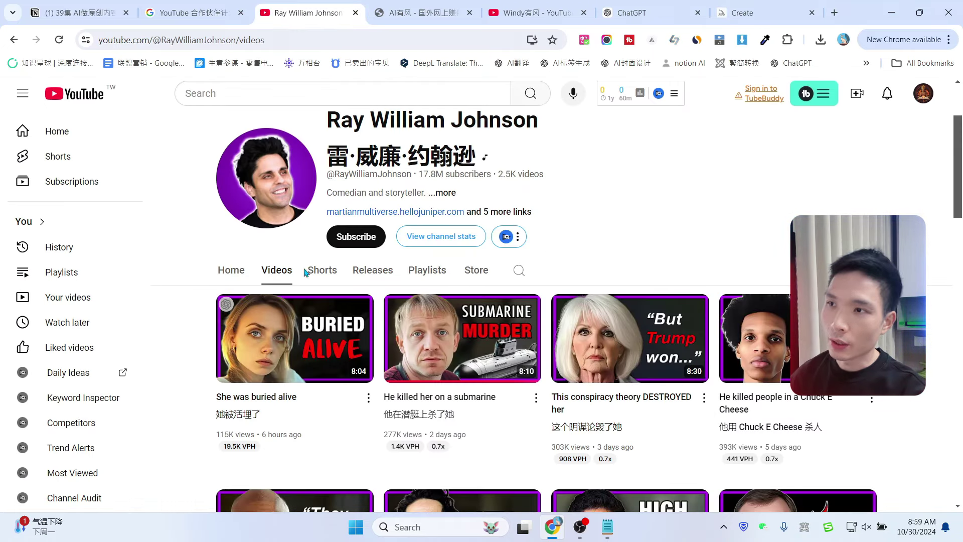
left_click(324, 275)
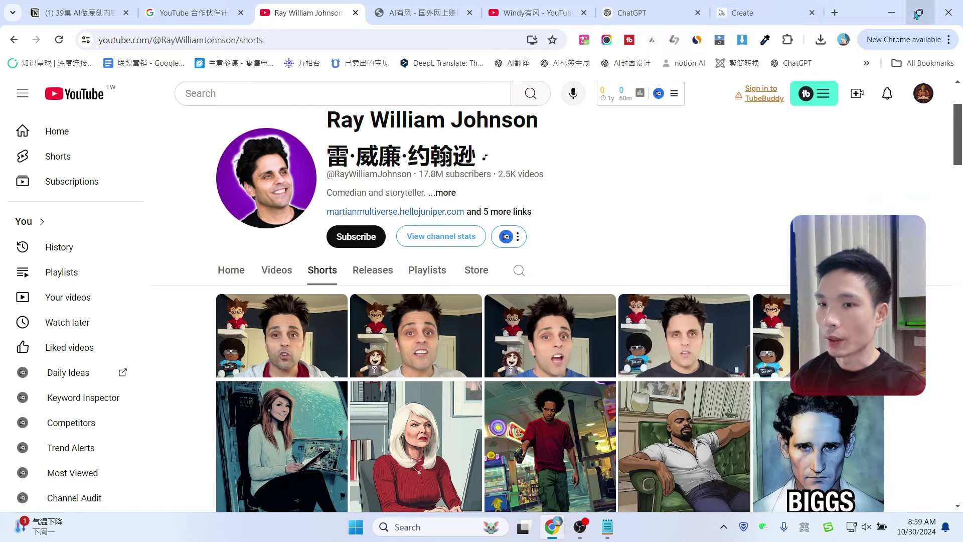
Switch to Midjourney and examine the generated portraits of the dark-haired man in a white T-shirt.
left_click(752, 12)
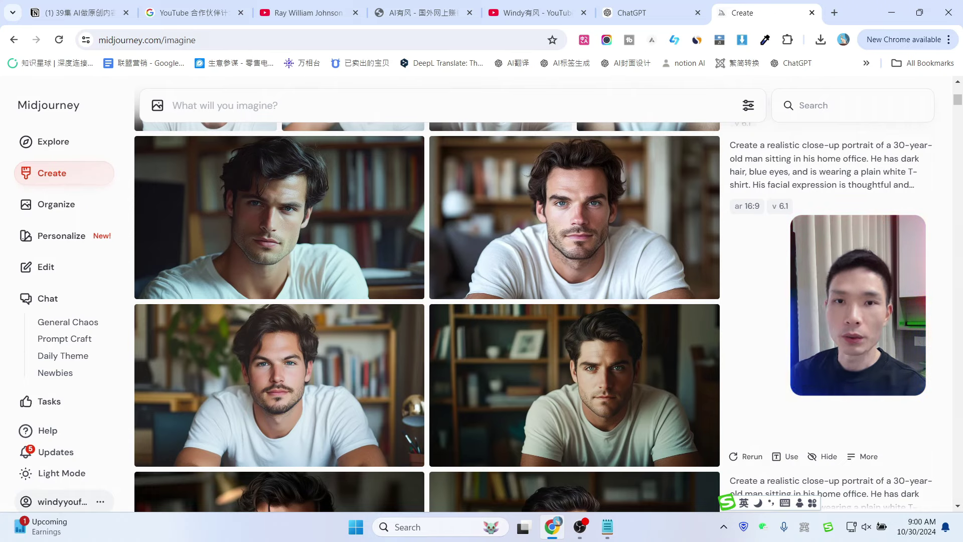
scroll(747, 227, "up", 7)
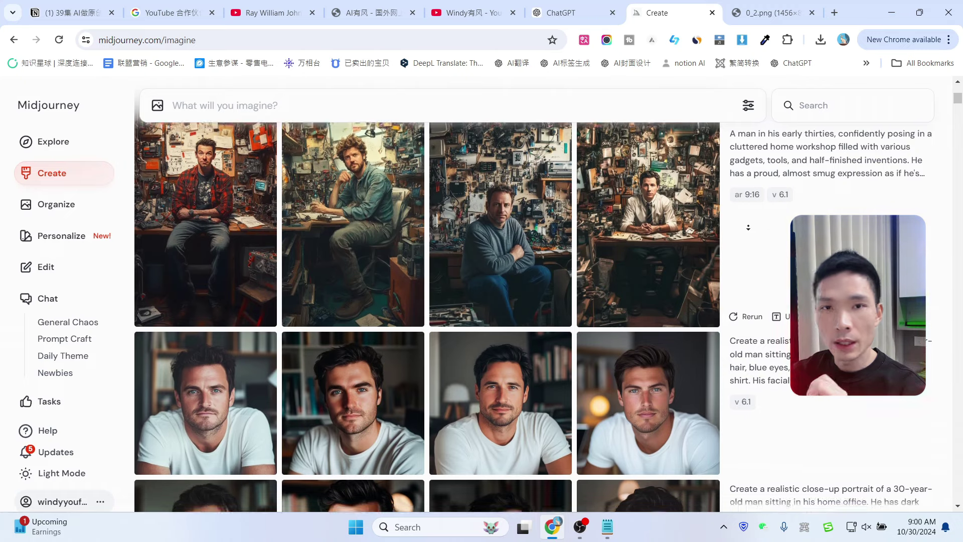
scroll(747, 227, "down", 1)
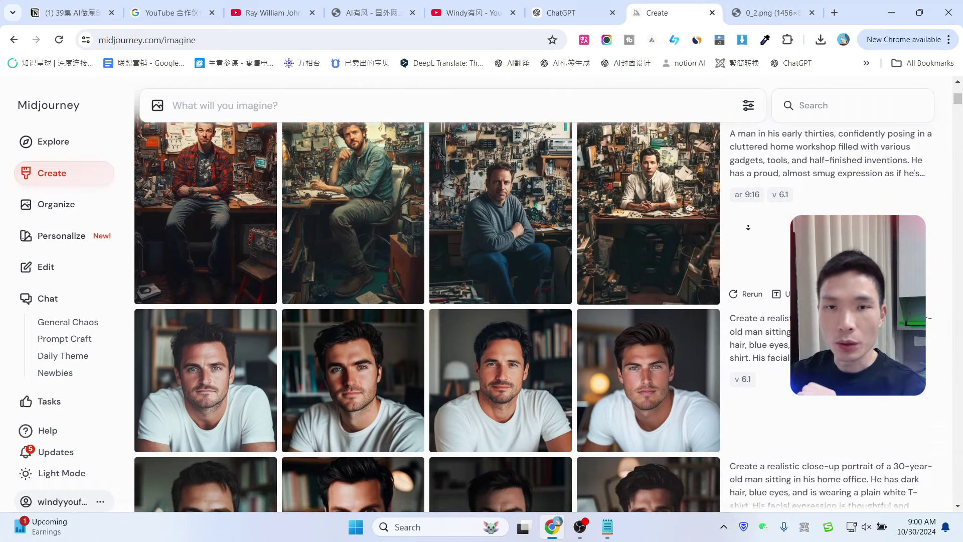
scroll(747, 228, "down", 1)
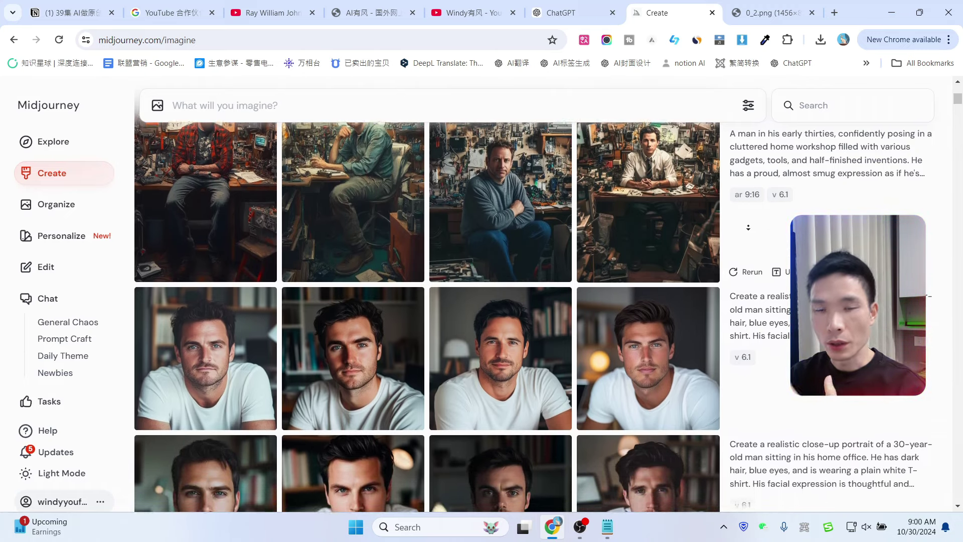
scroll(747, 227, "down", 1)
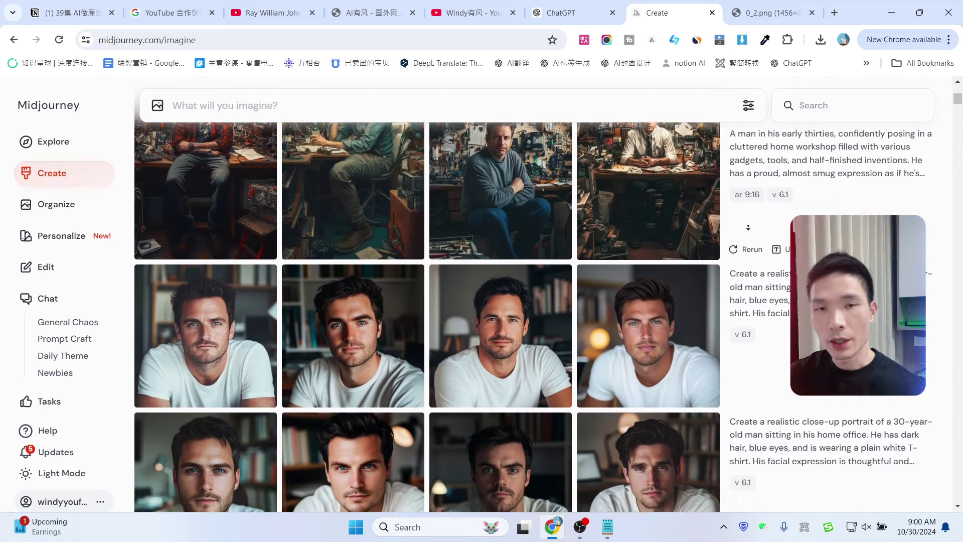
scroll(747, 227, "down", 1)
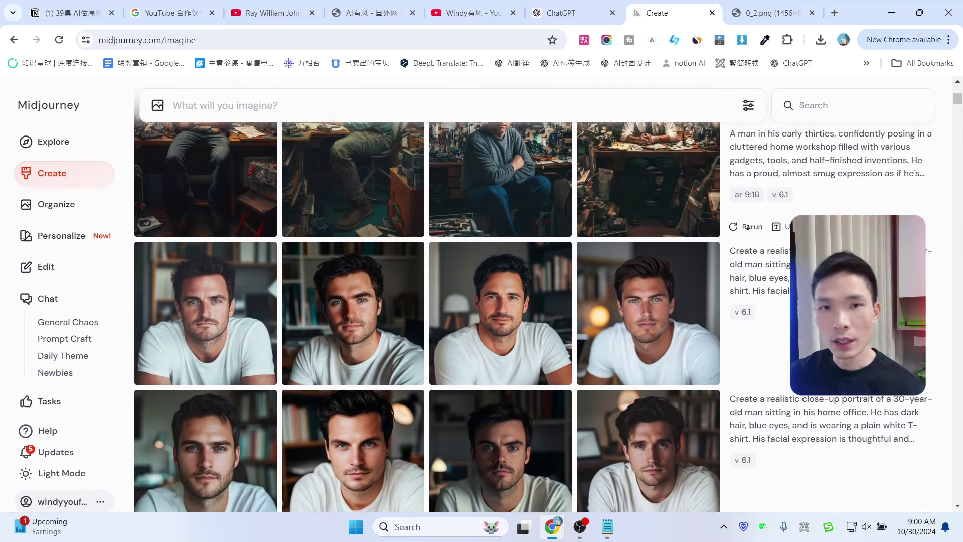
scroll(748, 226, "down", 1)
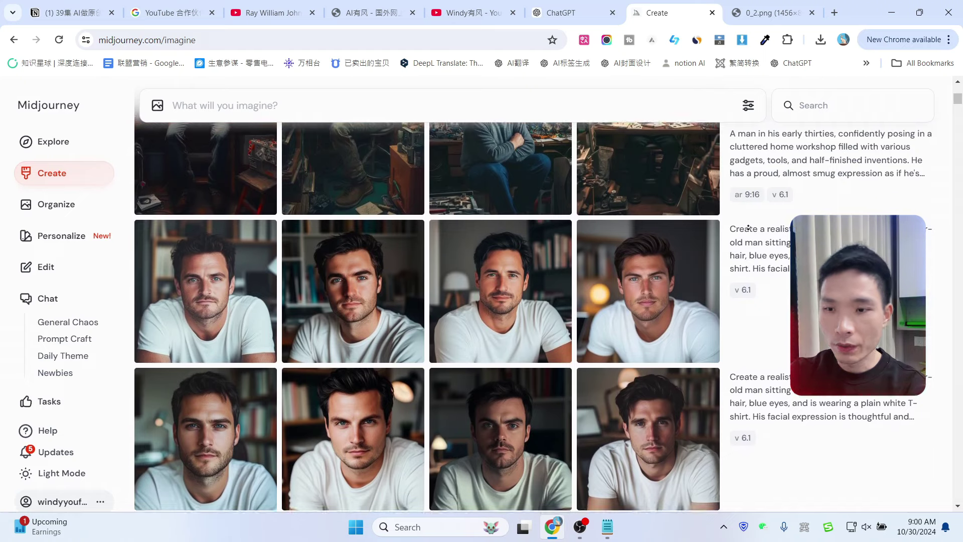
scroll(747, 227, "down", 2)
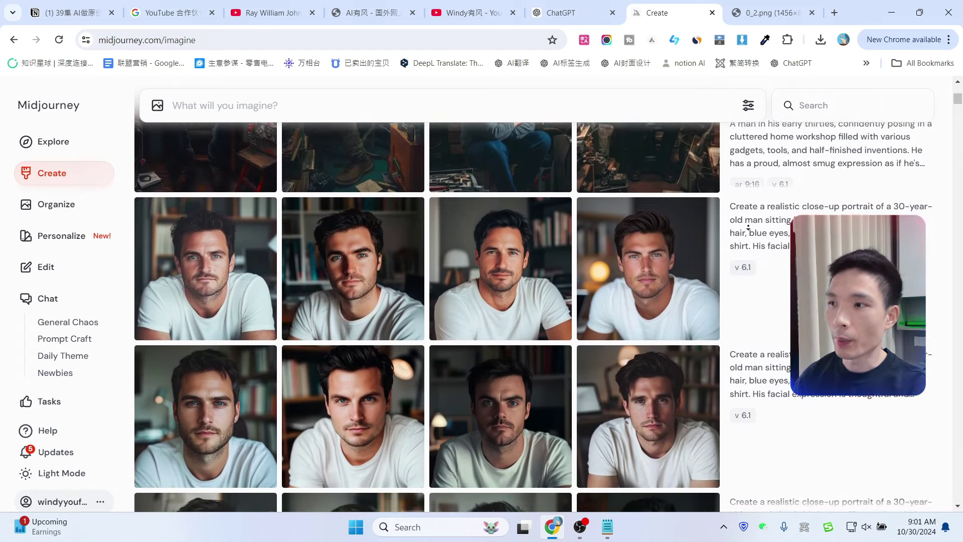
scroll(417, 240, "down", 2)
View 0_2.png at full size and open a 16:9 Midjourney portrait of the man in his home office.
key("ctrl+Tab")
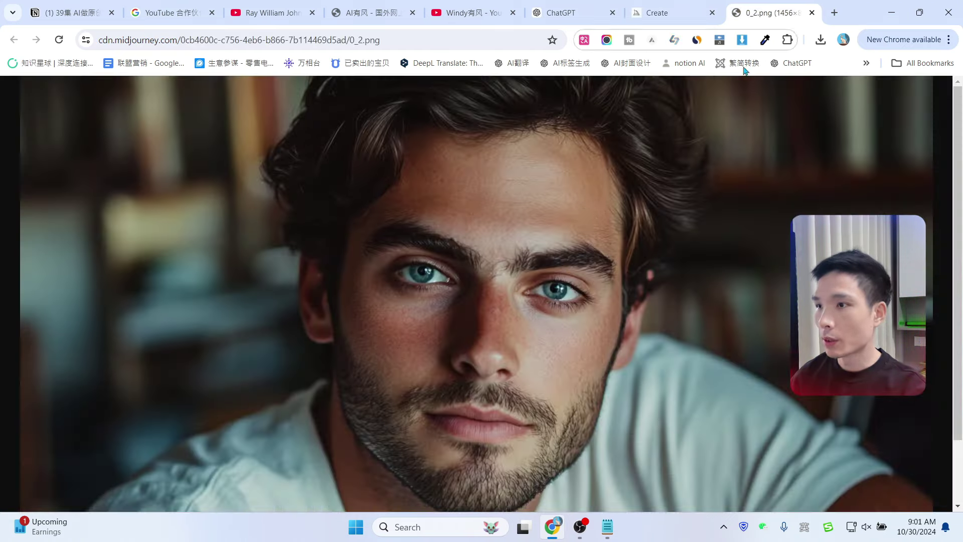
left_click(419, 247)
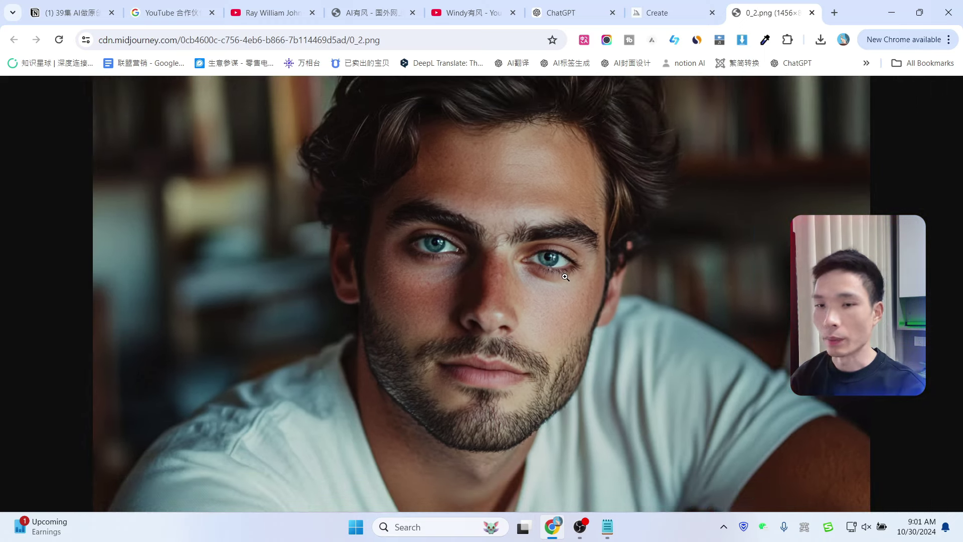
left_click(636, 5)
left_click(597, 215)
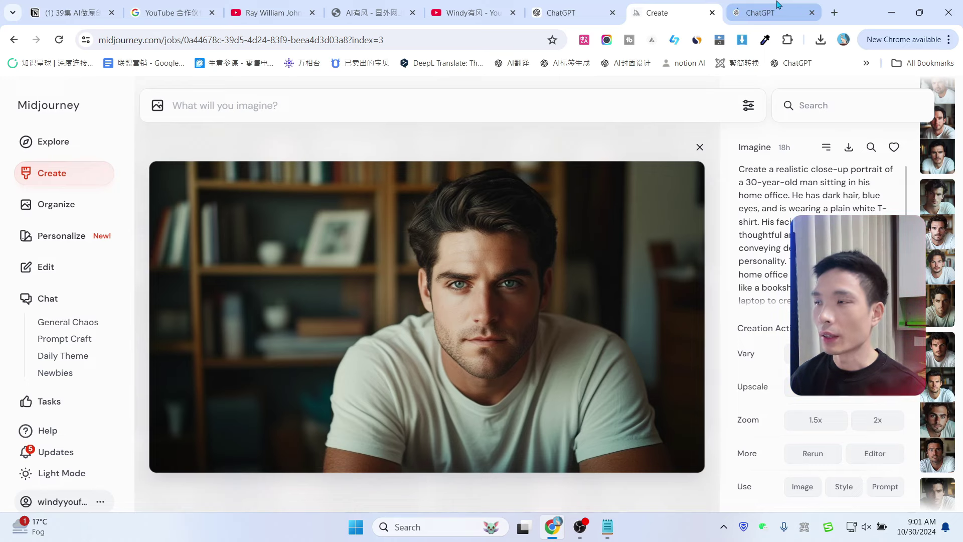
Ask ChatGPT in Chinese for a photorealistic character design: 28-year-old man, home office, facial close-up, dark hair, blue eyes, T-shirt, looking straight at the camera.
left_click(776, 10)
type("我写好了一个新的 YouTube Shorts 视频脚本，这个频道是讲故事类型的。现在我想为它设计一个人物角色。你的任务是帮我想一个设计思路。 我想让这个角色是一个大约28岁左右的男人，坐在他的家庭办公室里。画面主要是他的面部特写。他有深色头发和蓝色眼睛，穿着T恤。他面对着镜头，直视镜头。图片要非常逼真。请把这个想法转换成一个文字描述的设计思路。")
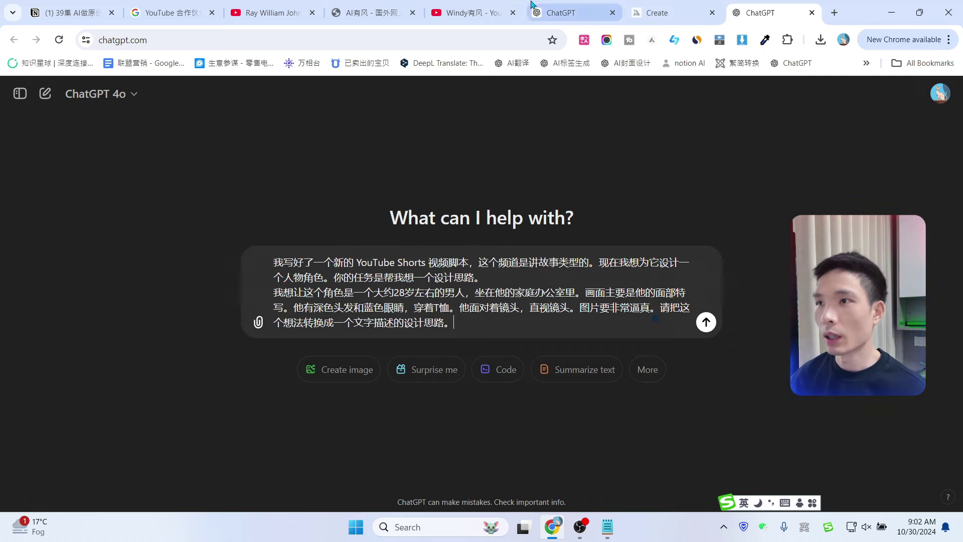
left_click(353, 11)
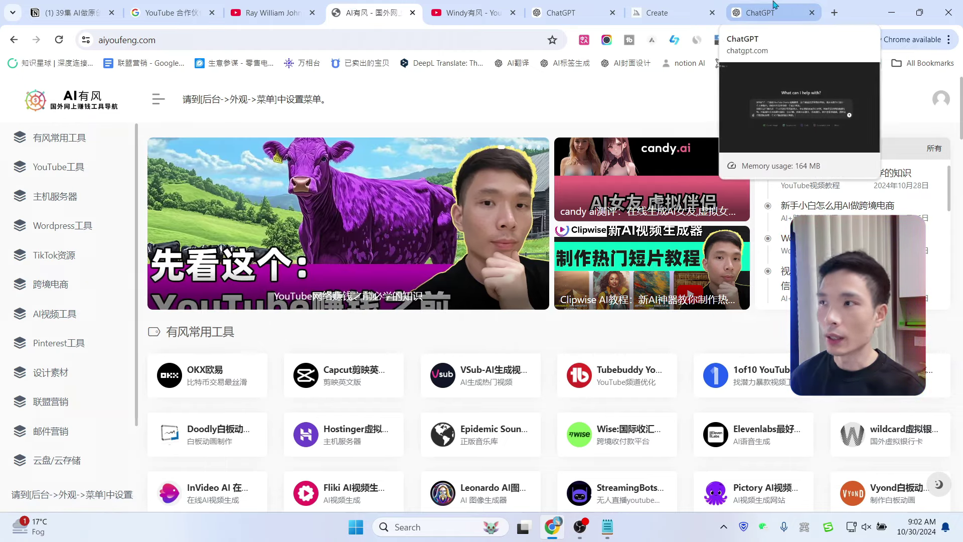
left_click(792, 6)
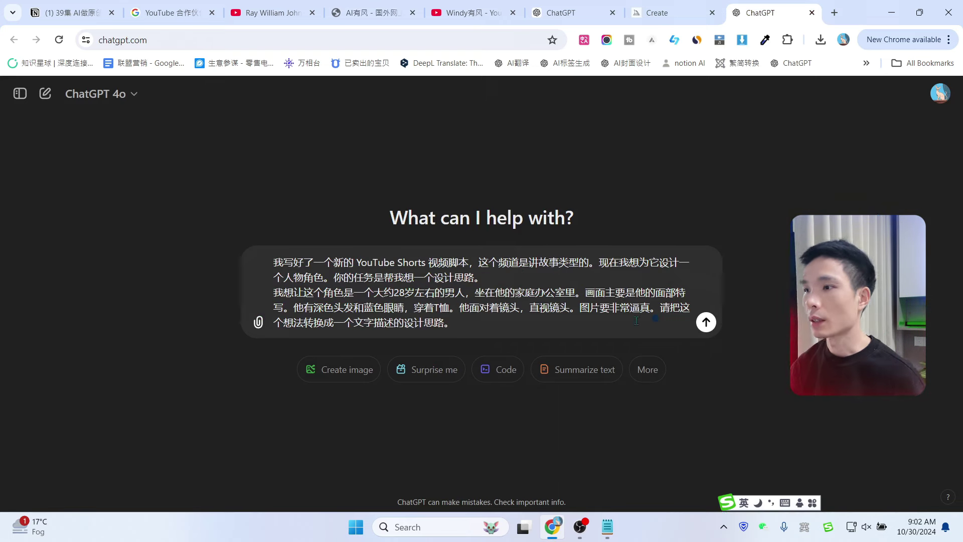
left_click(706, 323)
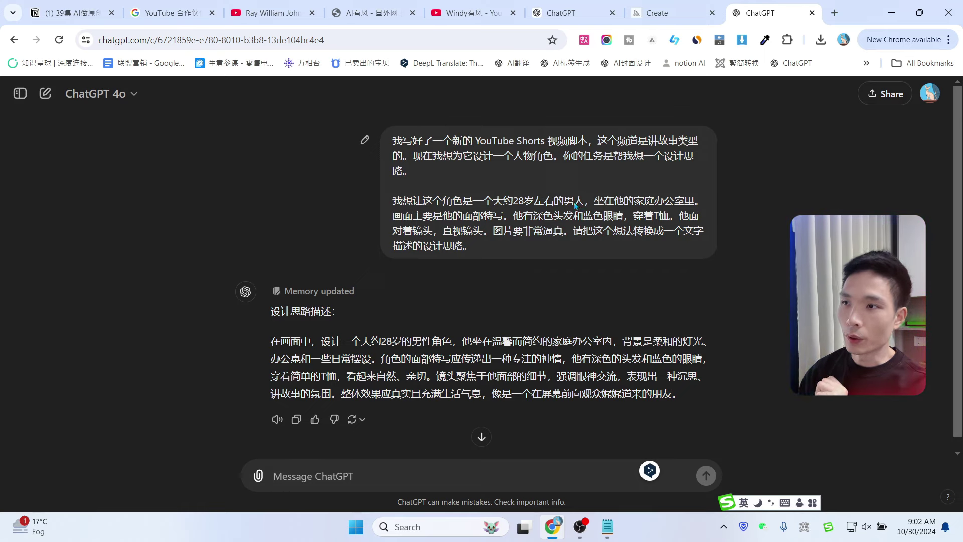
Look at Ray William Johnson's Shorts for comparison and highlight 直视镜头 in the character request in ChatGPT.
left_click(276, 11)
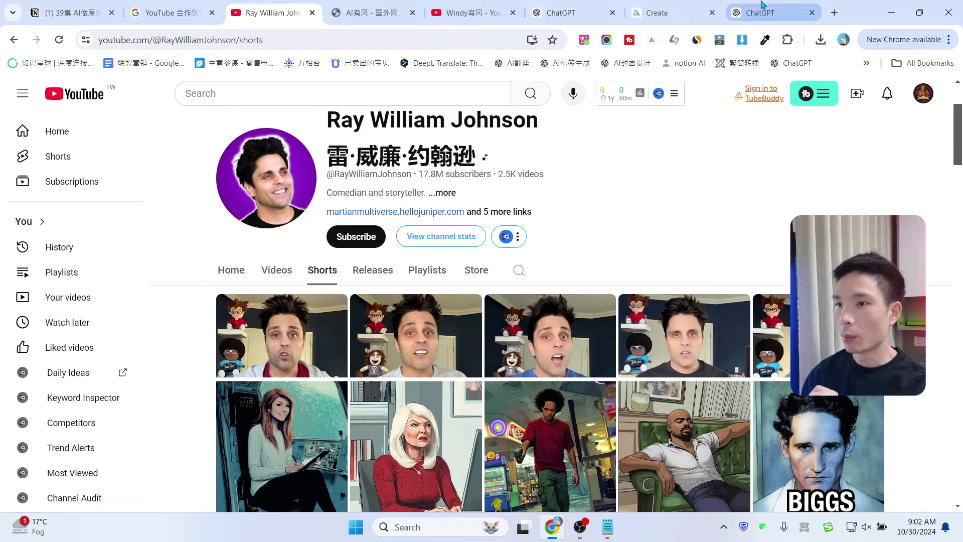
left_click(758, 11)
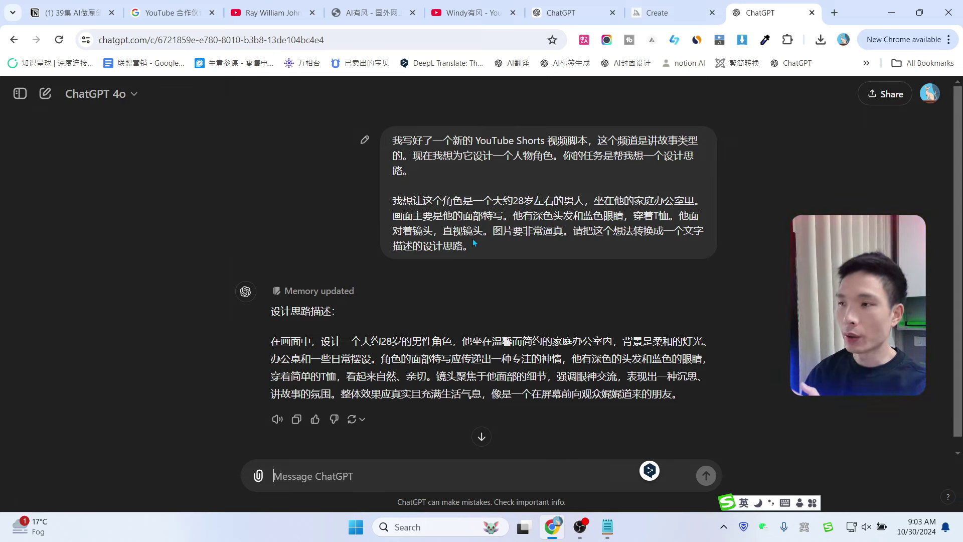
left_click_drag(444, 232, 483, 232)
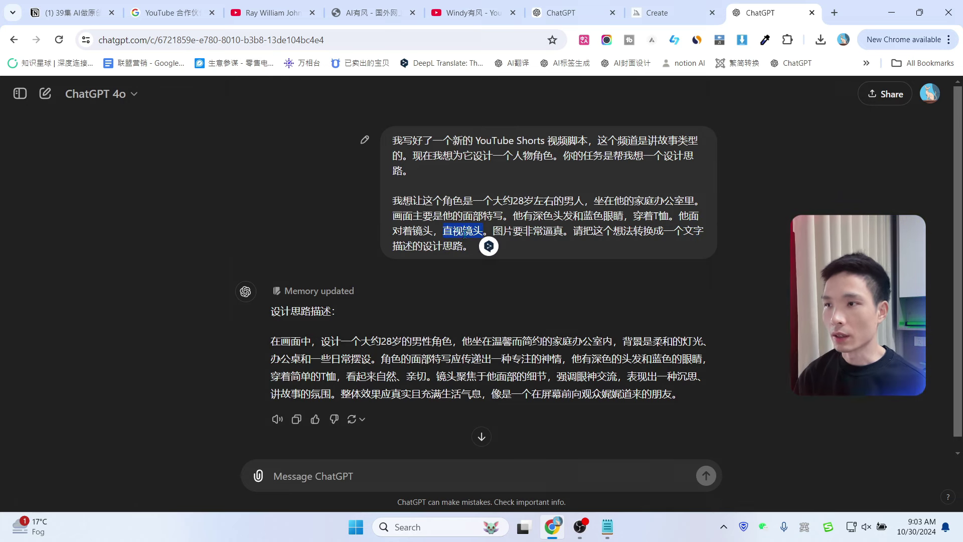
left_click(460, 233)
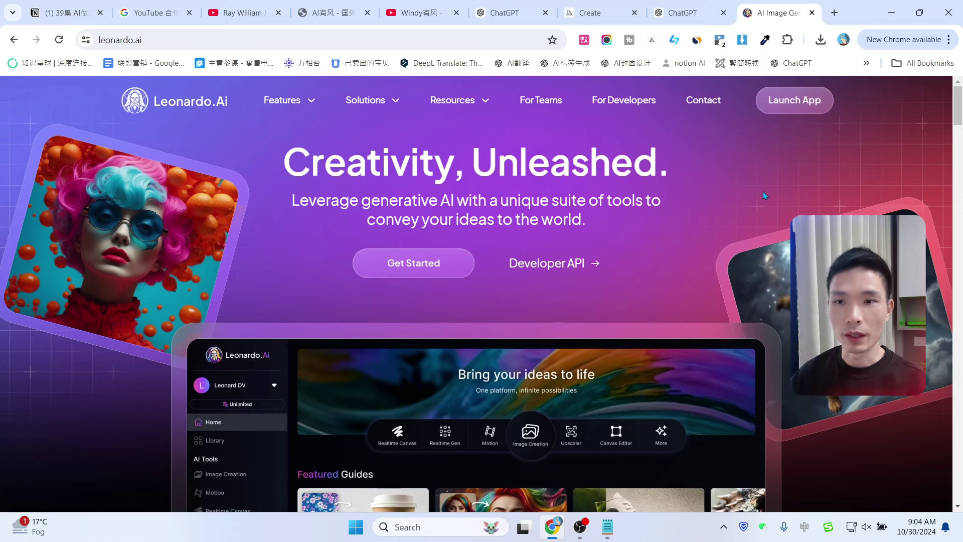
Ask ChatGPT in Chinese to convert the character design idea into a text prompt usable in Leonardo AI.
key("ctrl+shift+Tab")
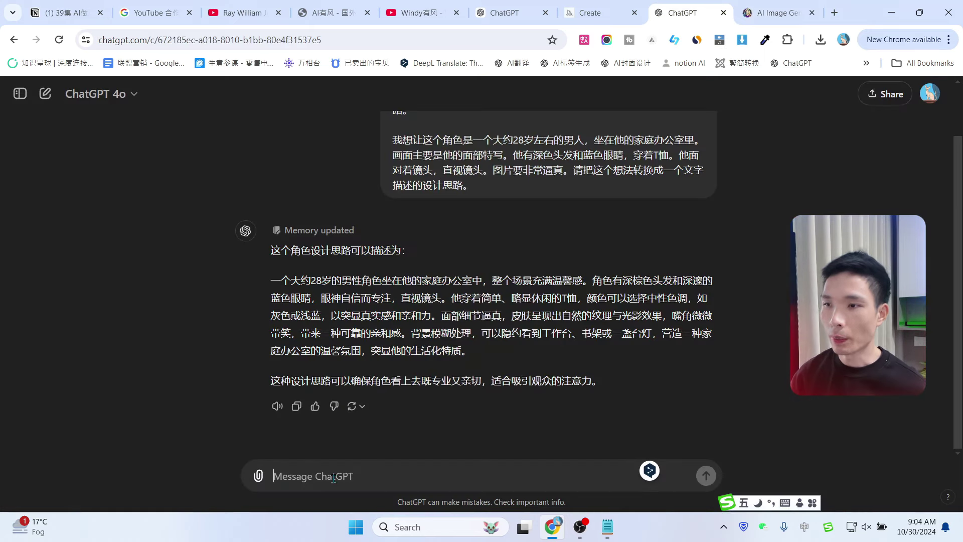
type("不错！把这个设计思路转换成可以在Leonardo AI中使用的文字提示prompt")
left_click(706, 475)
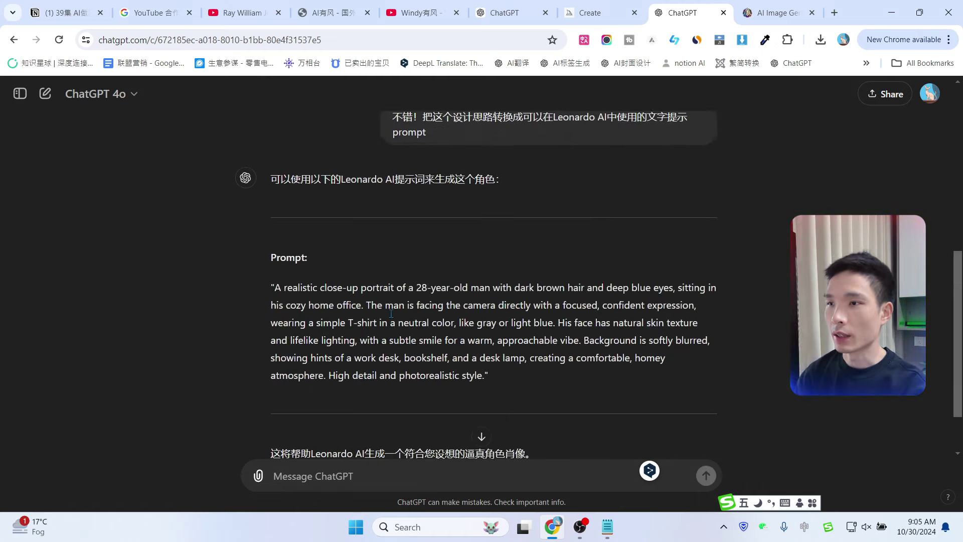
Copy the English portrait prompt from ChatGPT's reply and open the Leonardo.Ai app from its website.
left_click_drag(275, 210, 484, 302)
key("ctrl+c")
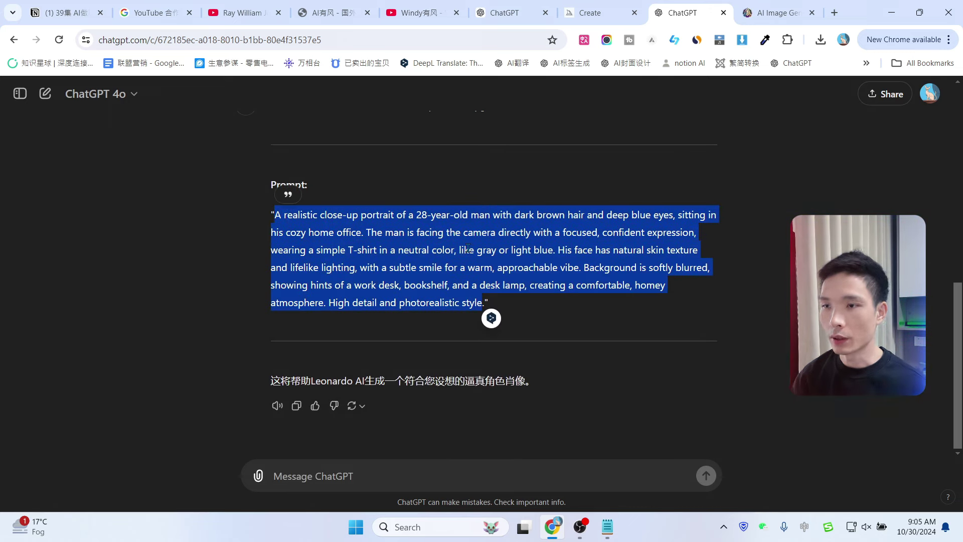
left_click(775, 12)
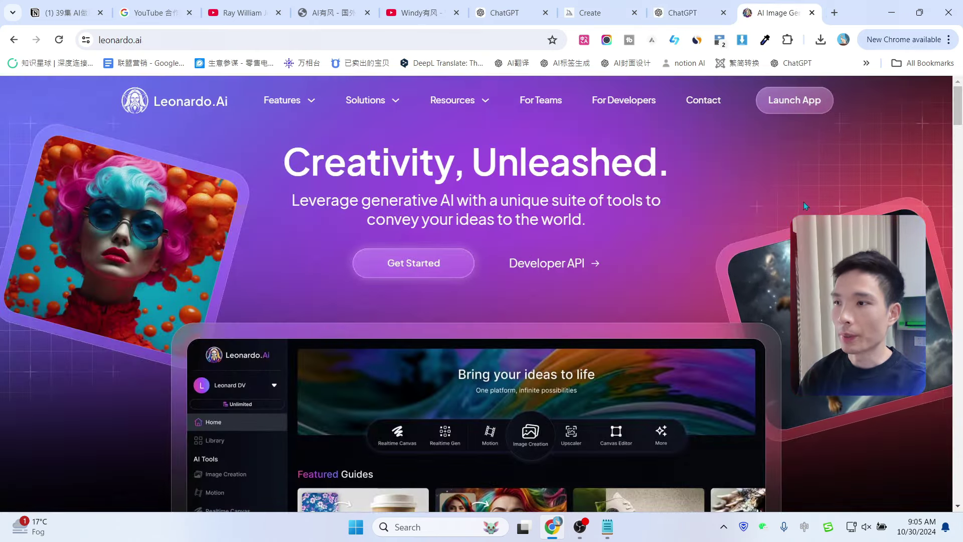
left_click(413, 270)
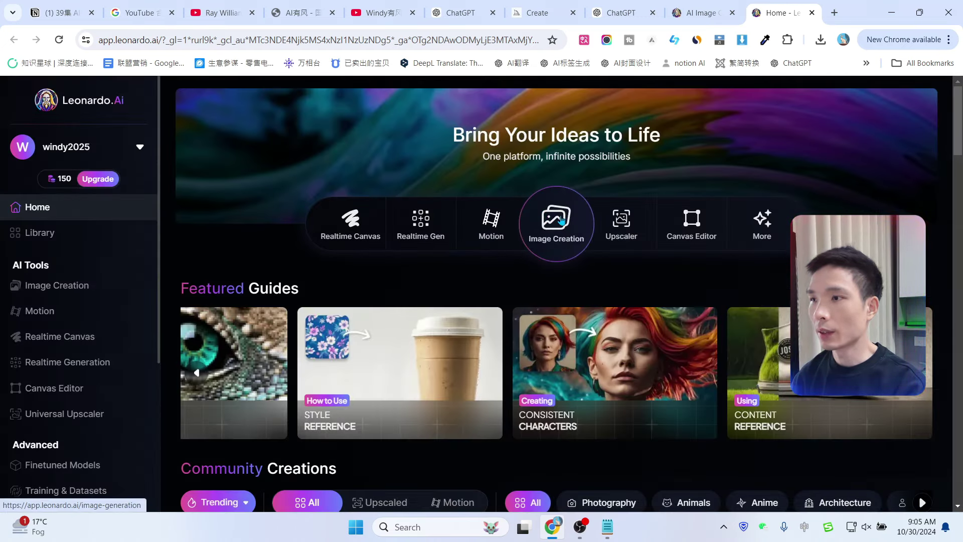
Open Leonardo's Image Creation and replace the old prompt with the 28-year-old man portrait prompt from ChatGPT.
left_click(561, 216)
left_click(626, 13)
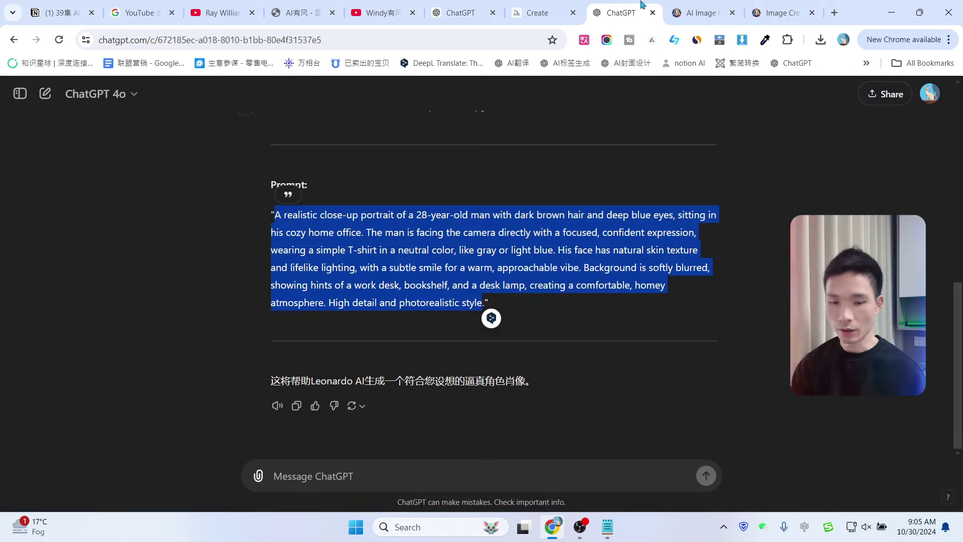
left_click(797, 6)
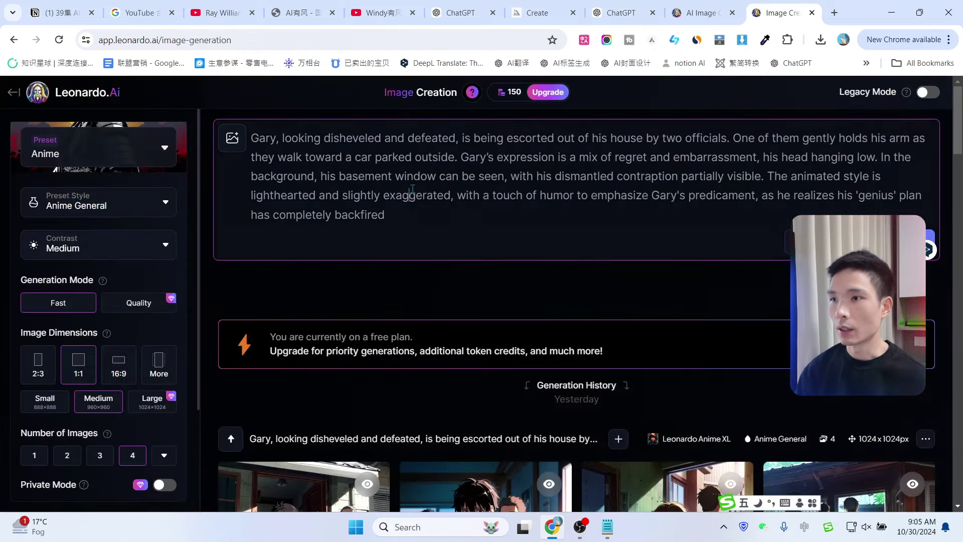
key("ctrl+a")
left_click(410, 225)
key("ctrl+a")
key("ctrl+v")
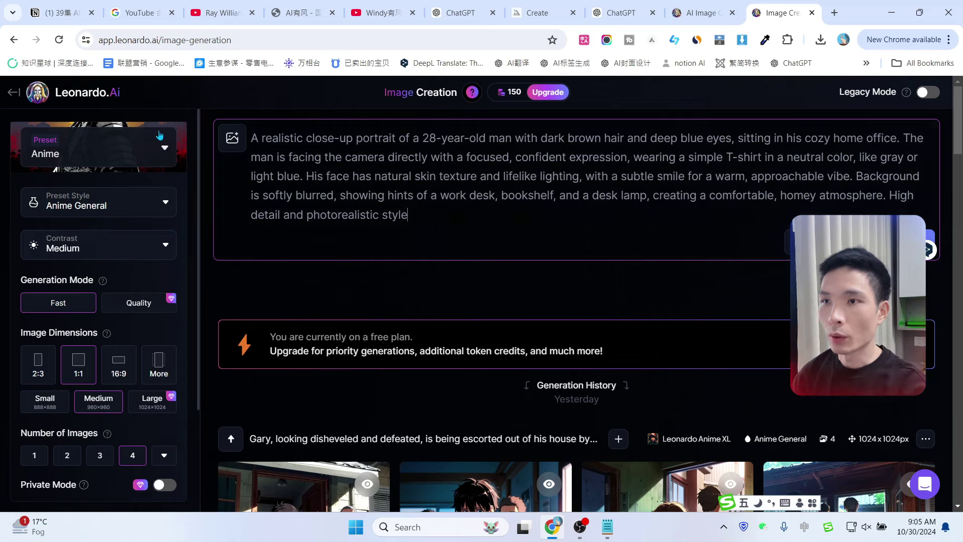
Set the preset to Cinematic Kino, and look at Midjourney's Explore page as an alternative generator.
left_click(165, 155)
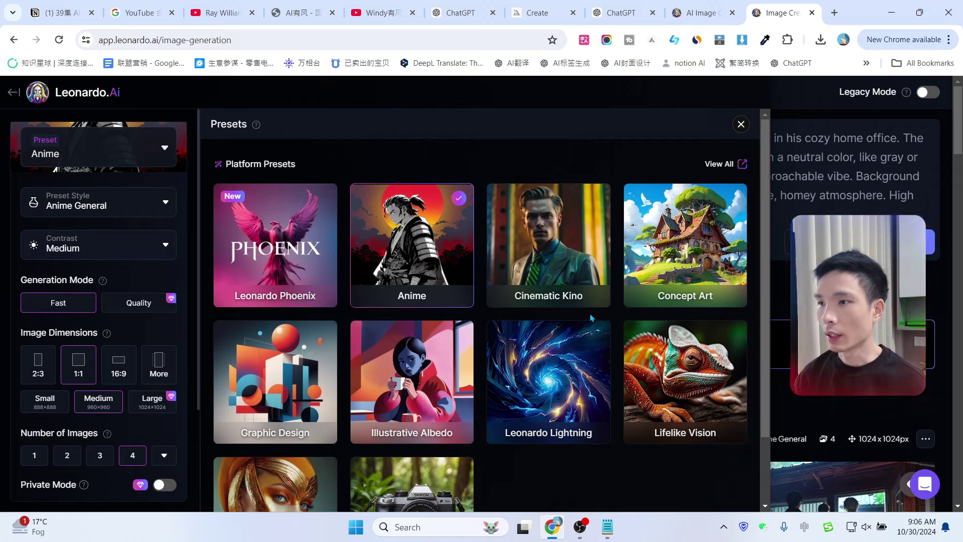
left_click(557, 199)
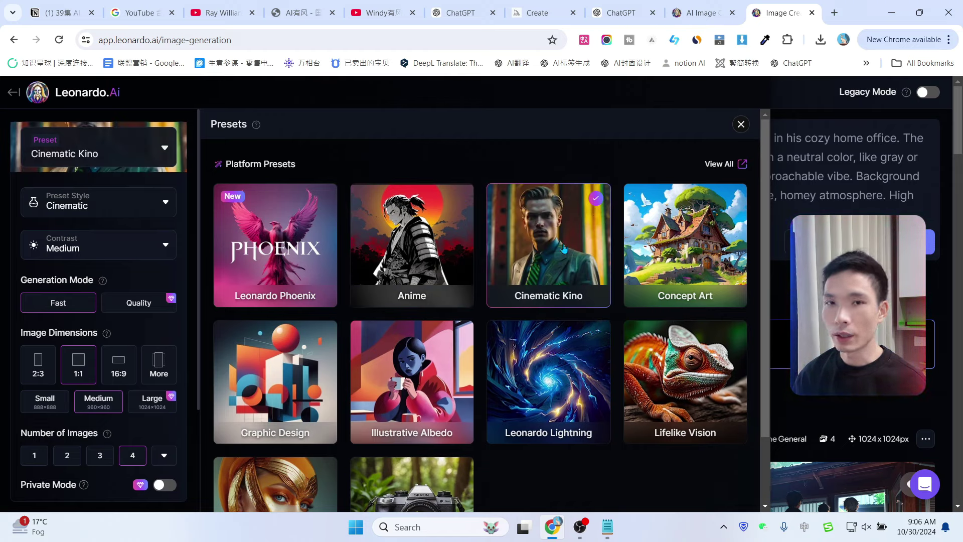
key("ctrl+shift+t")
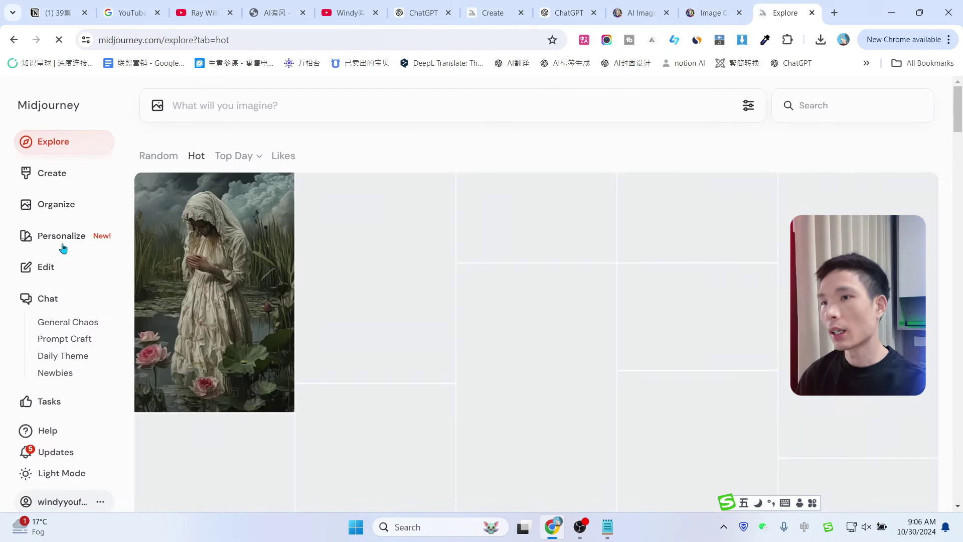
left_click(702, 11)
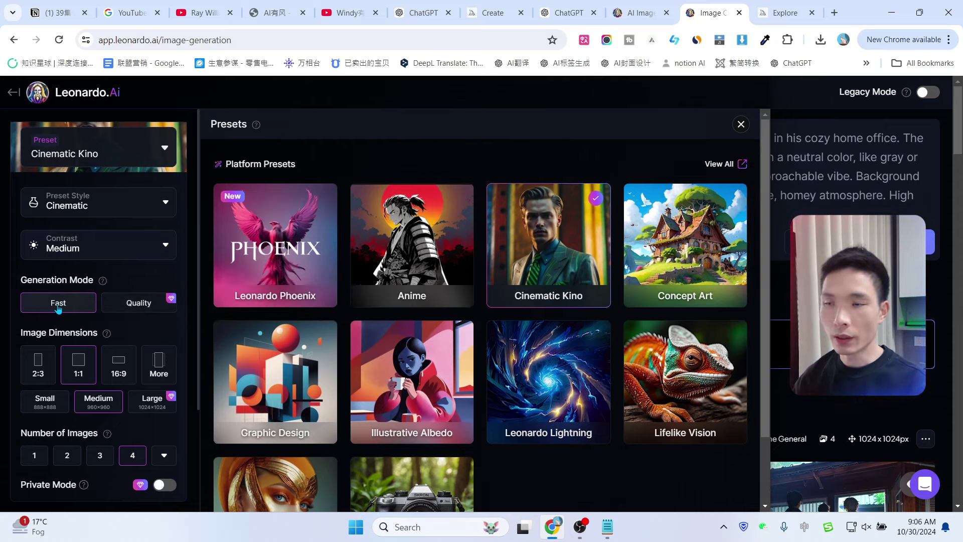
Review the image dimensions and number of images, generate the portraits from the prompt, and look through the results.
scroll(88, 303, "down", 2)
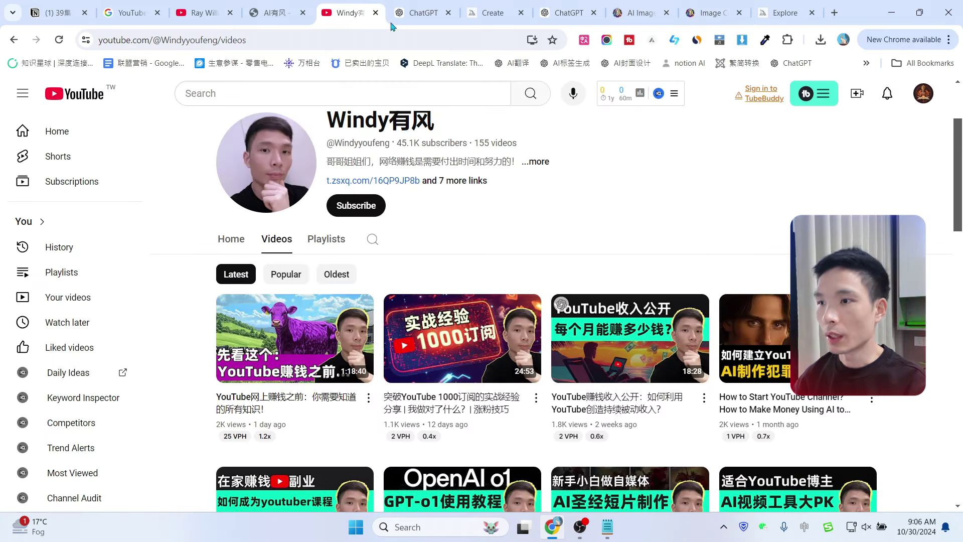
left_click(201, 12)
scroll(596, 271, "down", 1)
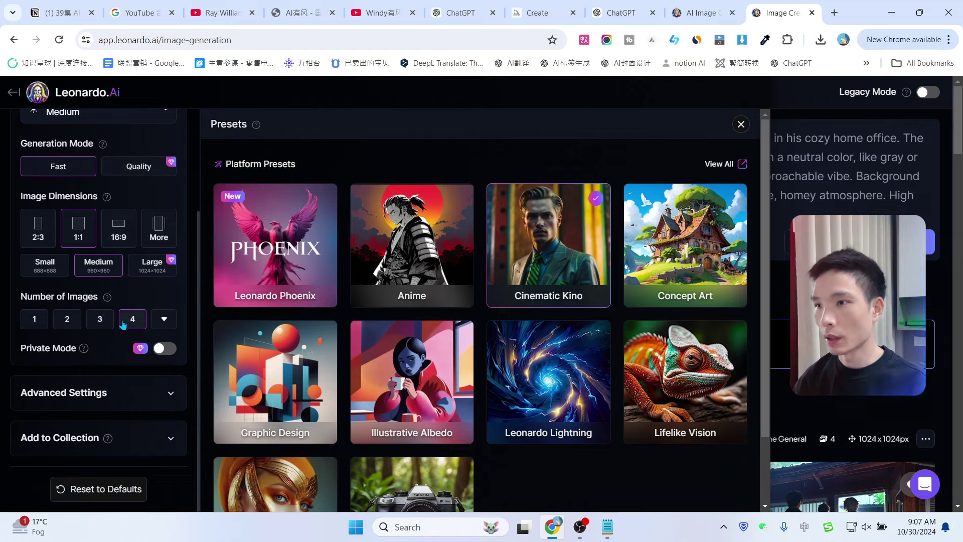
scroll(128, 346, "up", 1)
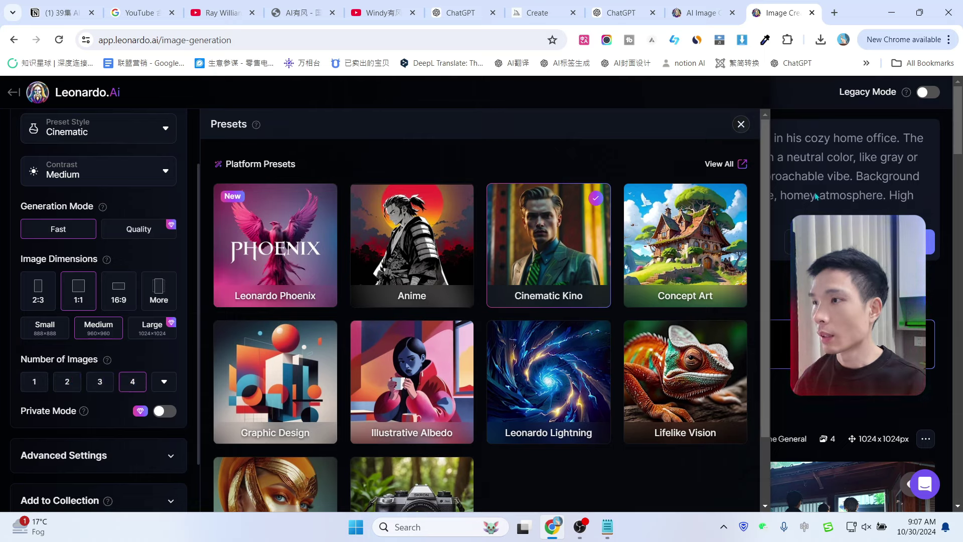
left_click(740, 125)
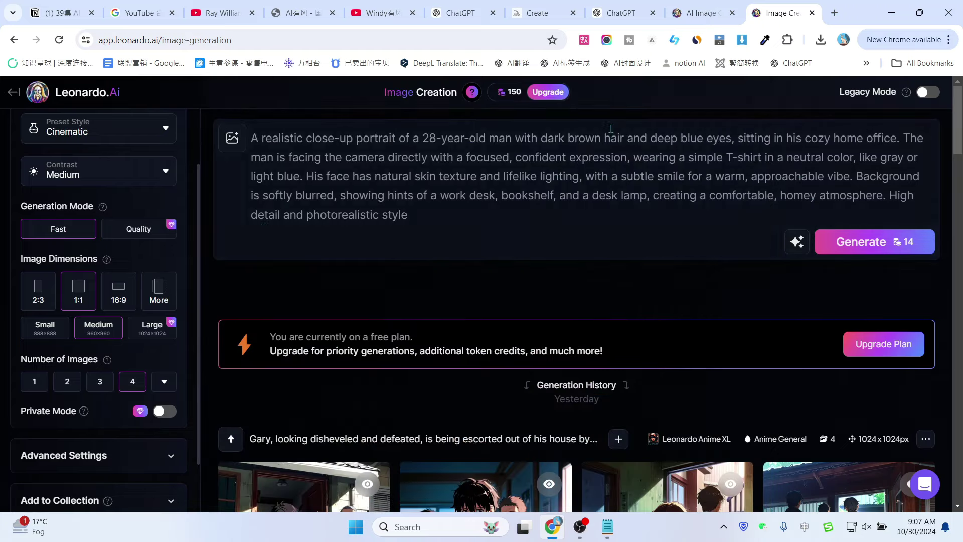
left_click(880, 249)
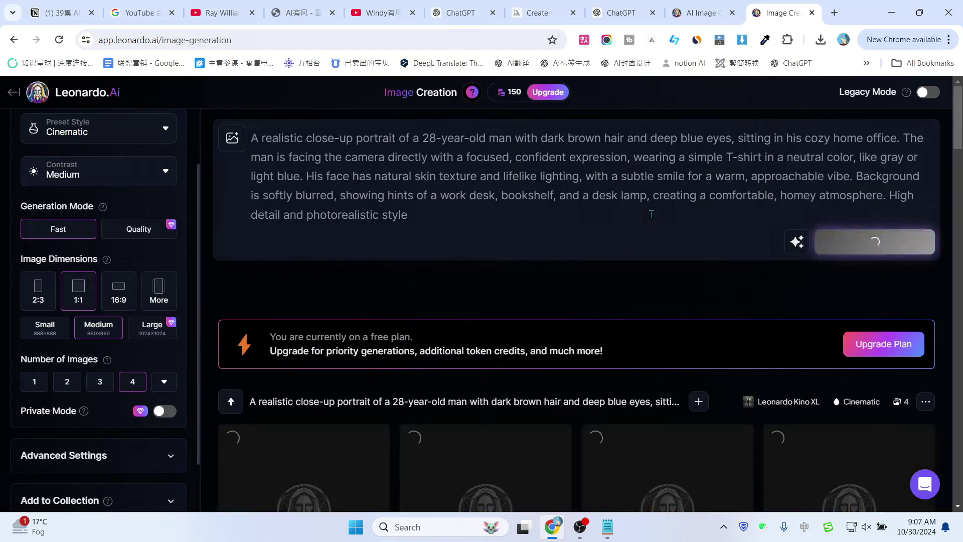
scroll(527, 299, "down", 3)
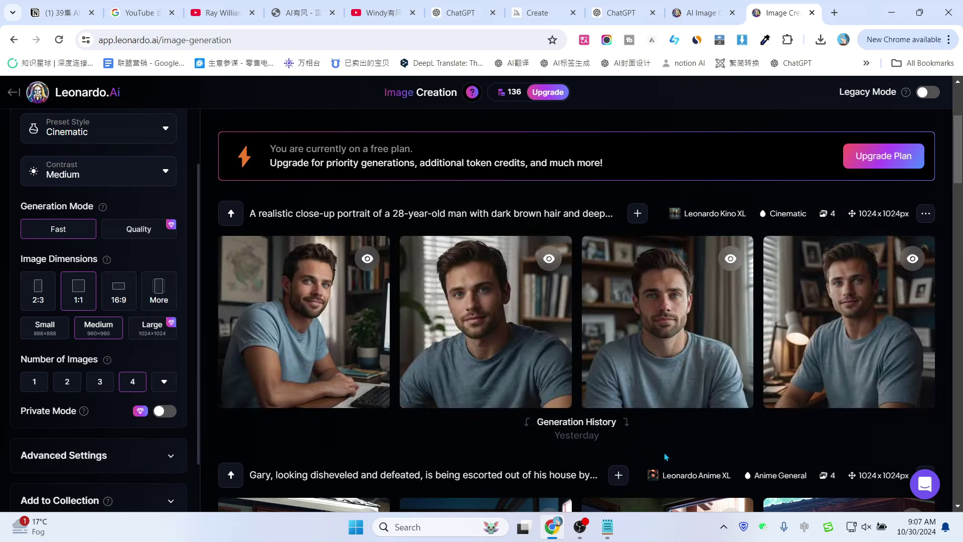
scroll(666, 455, "up", 3)
scroll(667, 457, "down", 3)
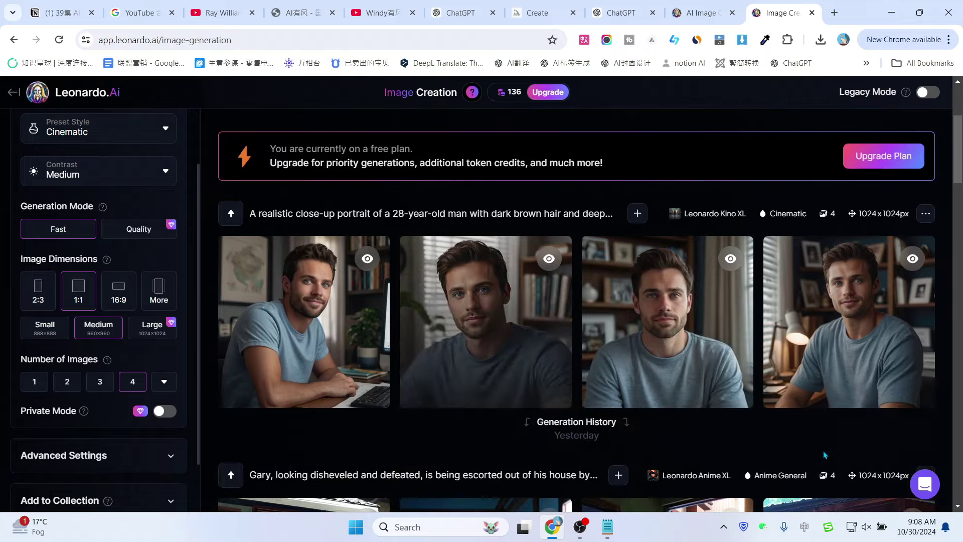
scroll(941, 311, "up", 3)
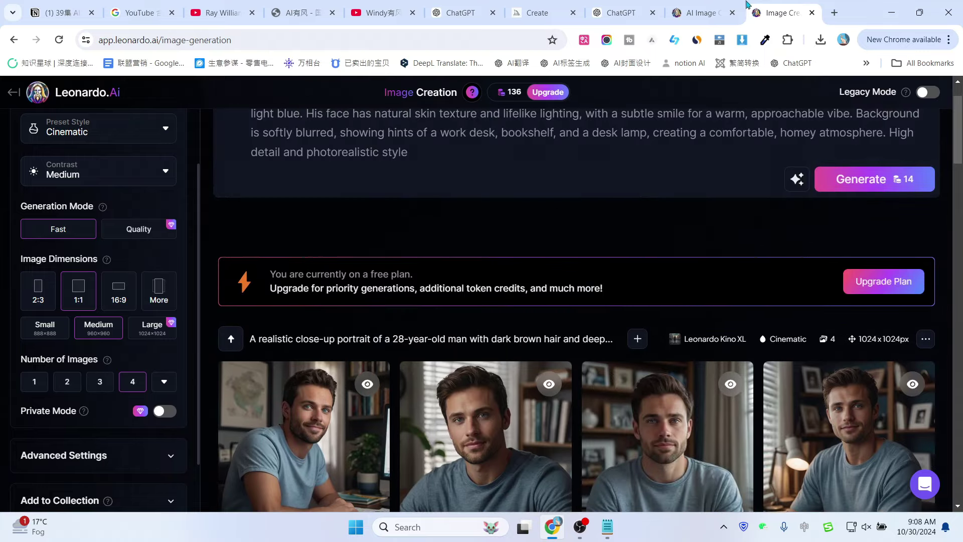
Ask ChatGPT for a different version with "再来一段不一样的" and copy the new English portrait prompt.
left_click(620, 13)
left_click(333, 476)
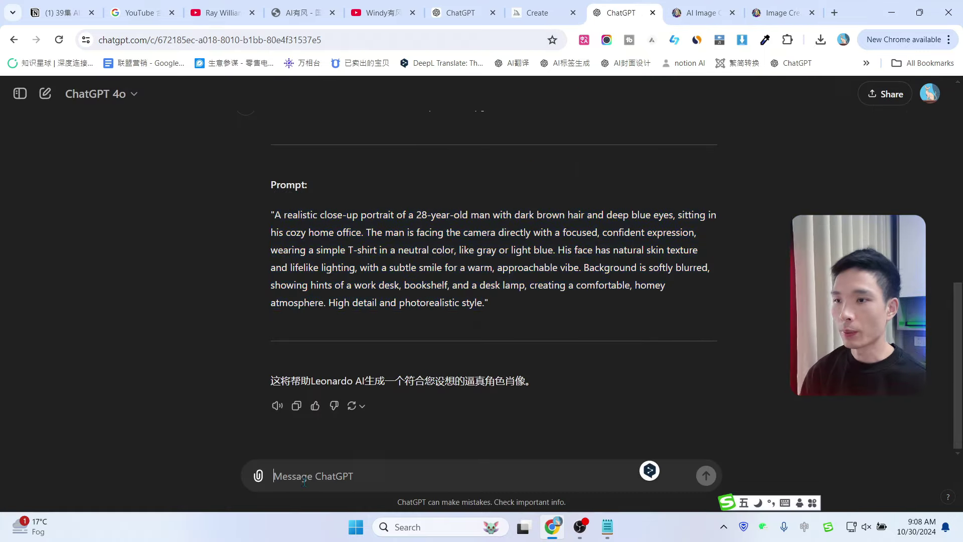
type("再来一段不一样的")
key("Return")
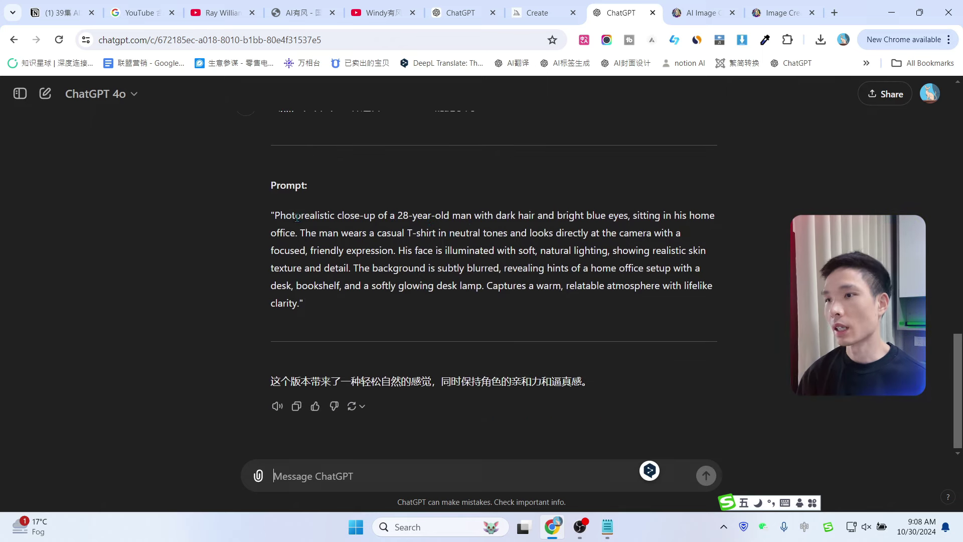
left_click_drag(275, 211, 297, 307)
key("ctrl+c")
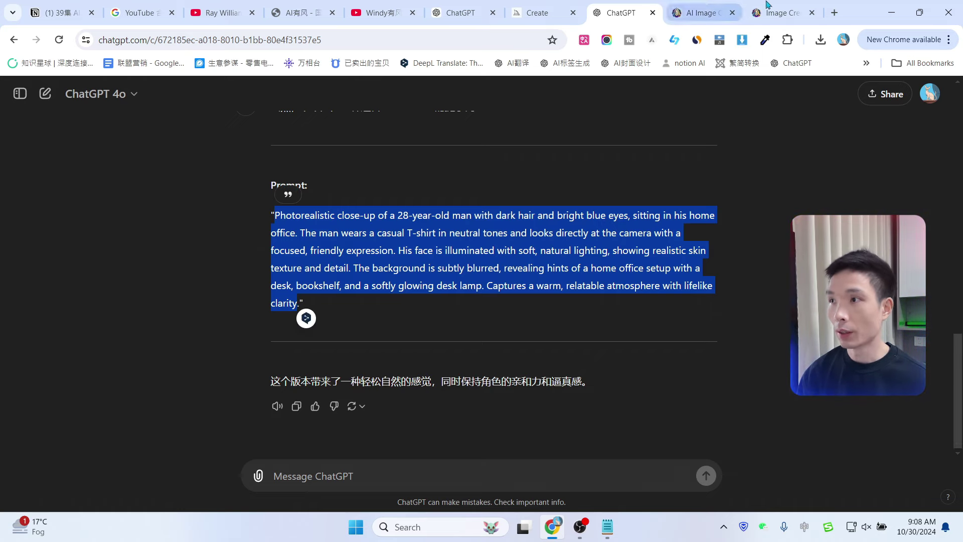
Replace the Leonardo prompt with the new photorealistic close-up version, change the man's age to 35, and generate the images.
left_click(780, 12)
scroll(489, 175, "up", 1)
left_click(444, 201)
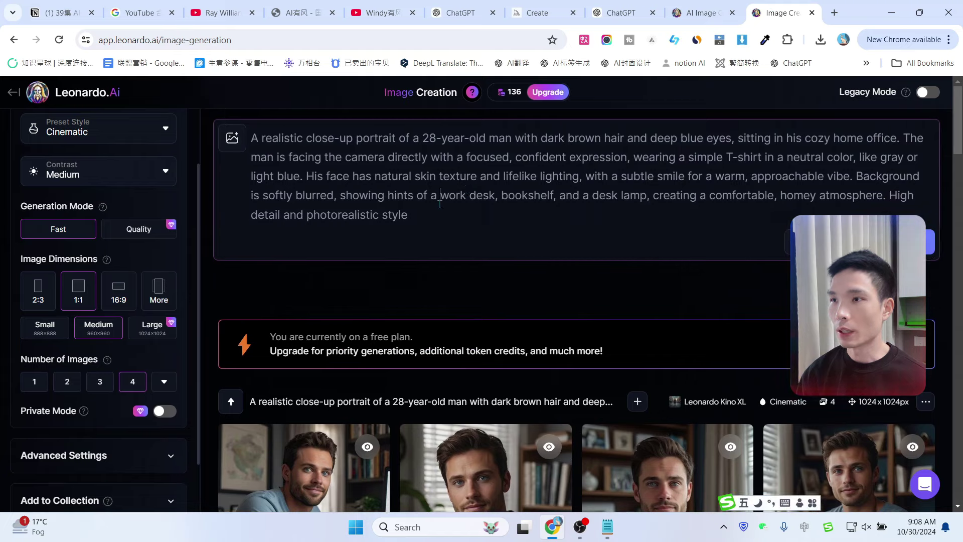
key("ctrl+a")
key("ctrl+v")
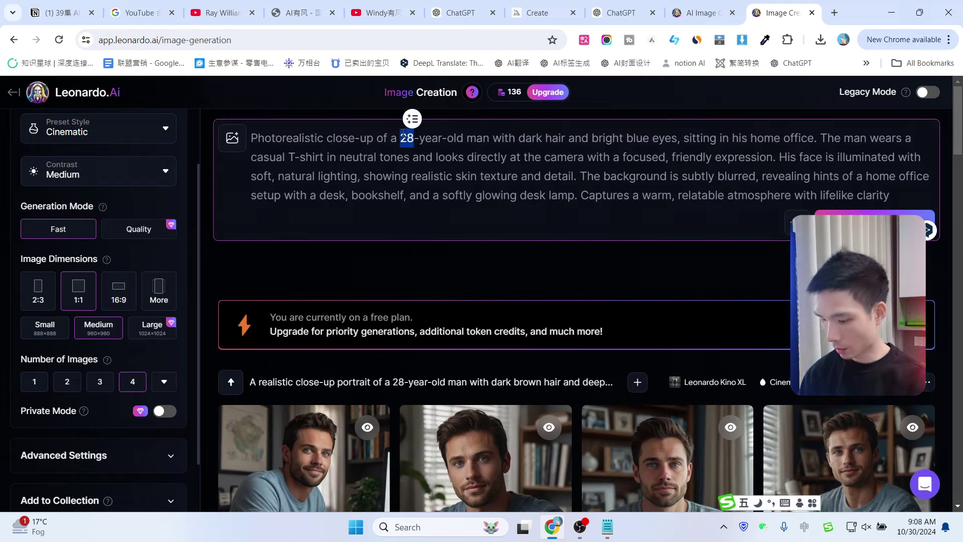
type("35")
left_click(798, 221)
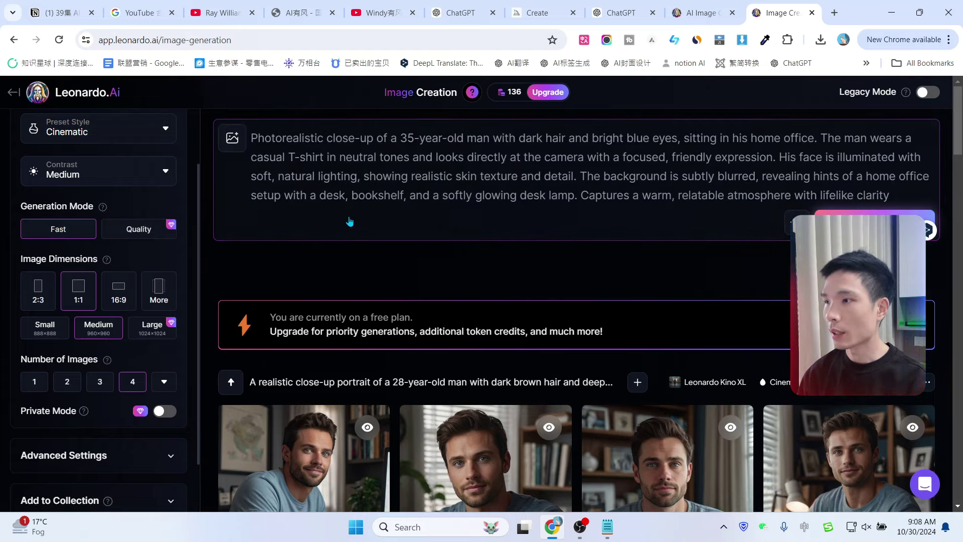
View one of the generated portraits enlarged and browse the Leonardo library for earlier home-office portraits of the man.
scroll(531, 215, "down", 6)
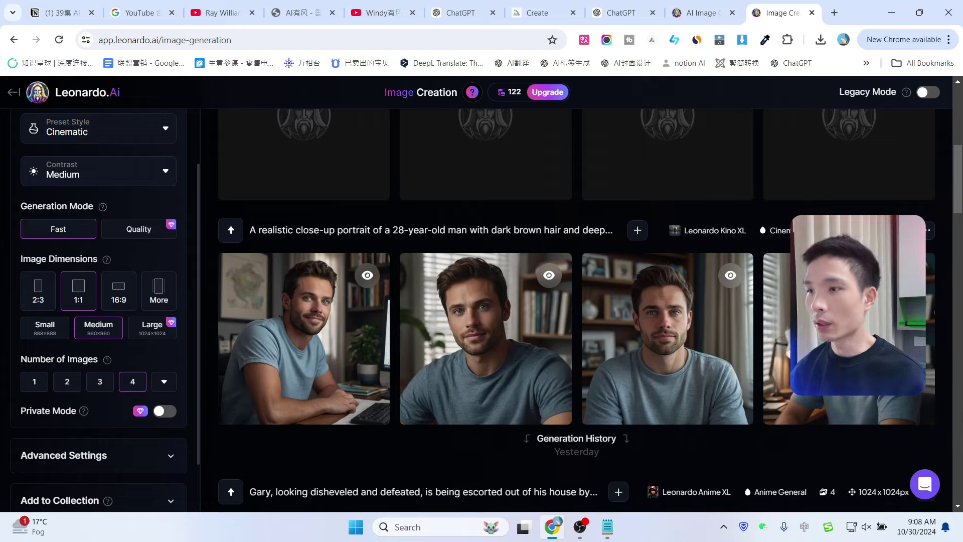
left_click(513, 328)
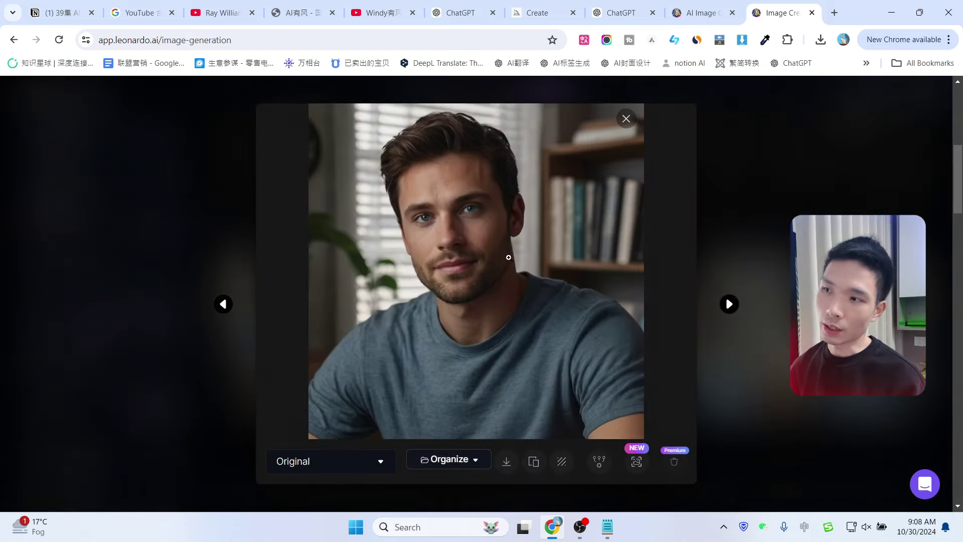
left_click(625, 119)
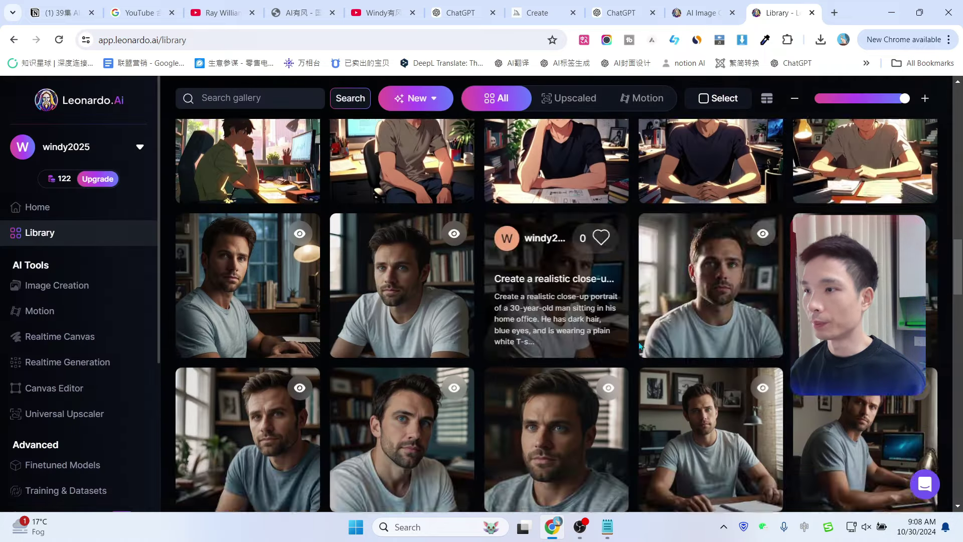
scroll(803, 396, "down", 4)
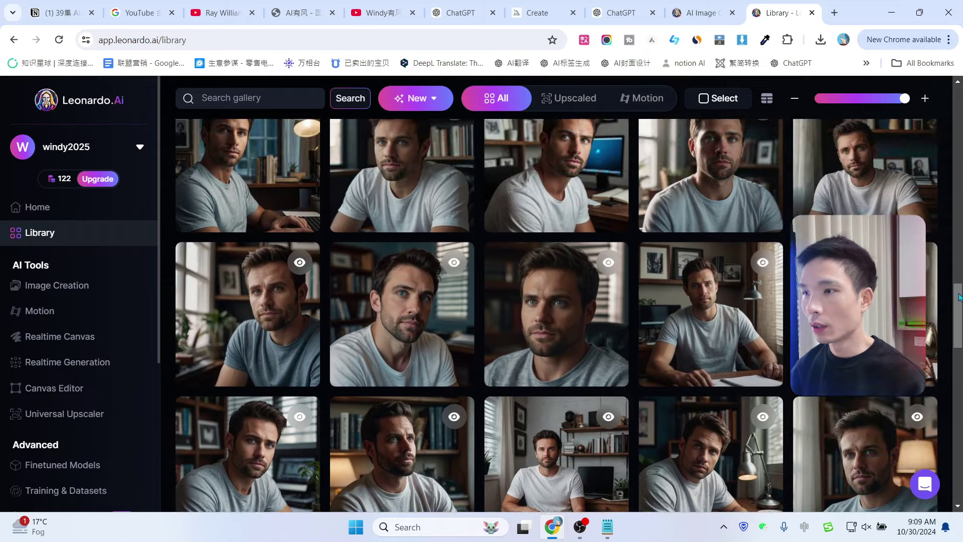
scroll(803, 396, "down", 4)
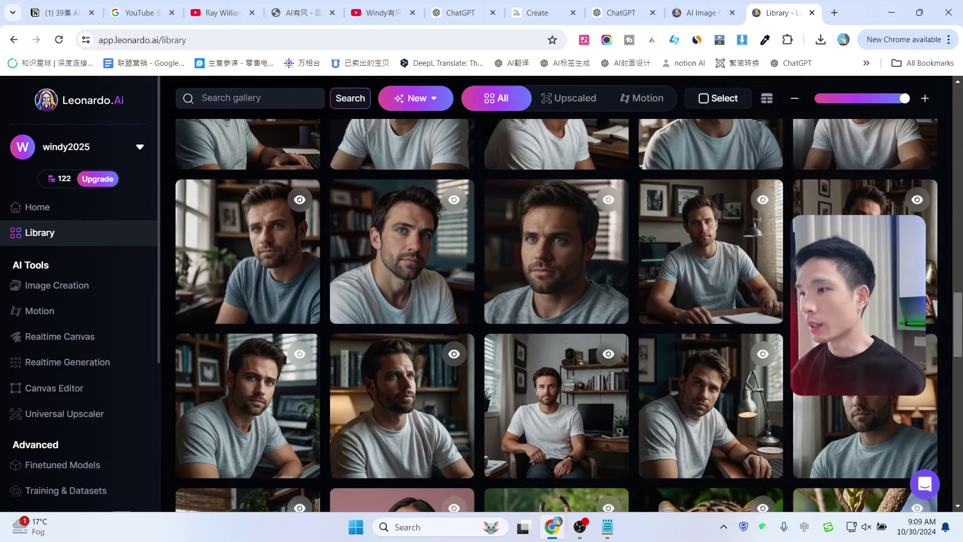
scroll(486, 223, "down", 1)
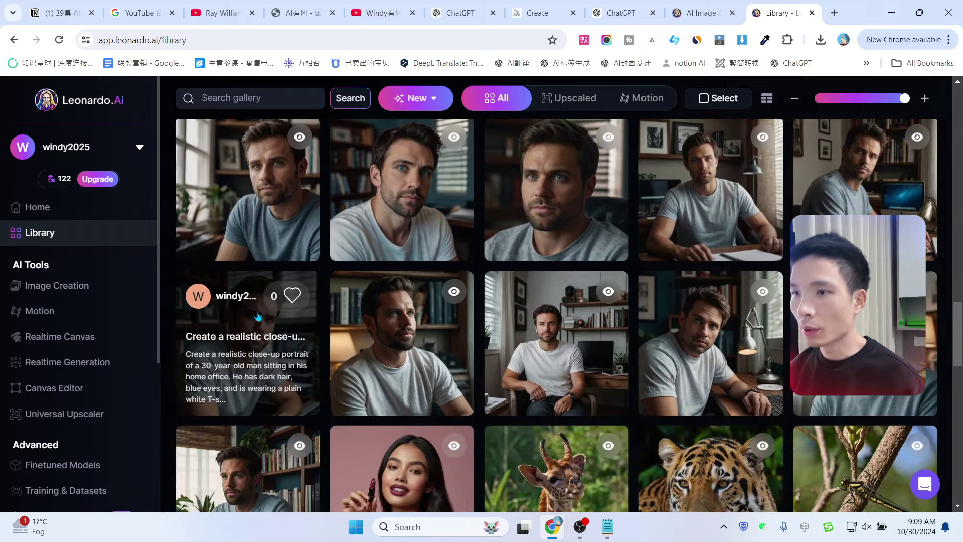
left_click(486, 223)
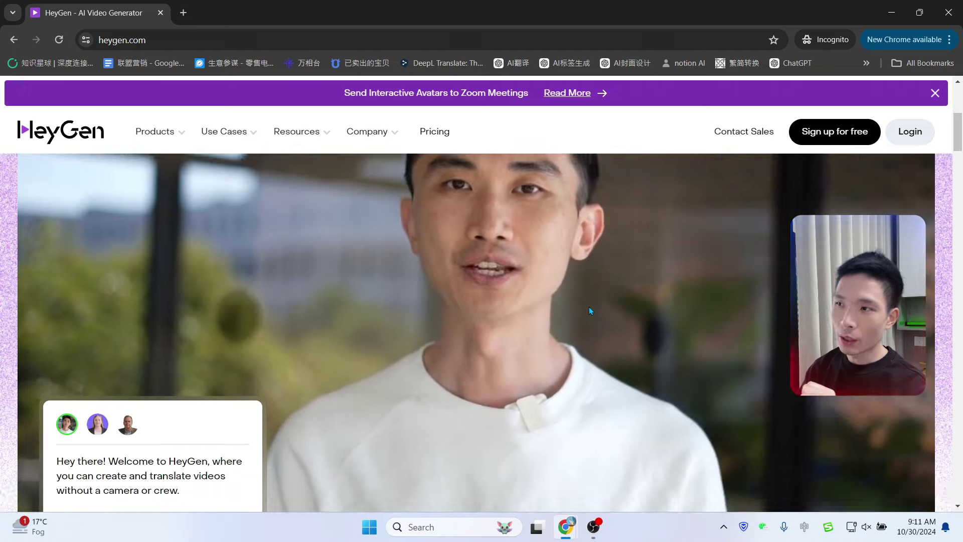
Switch to HeyGen and start a new landscape avatar video from scratch.
scroll(589, 307, "up", 1)
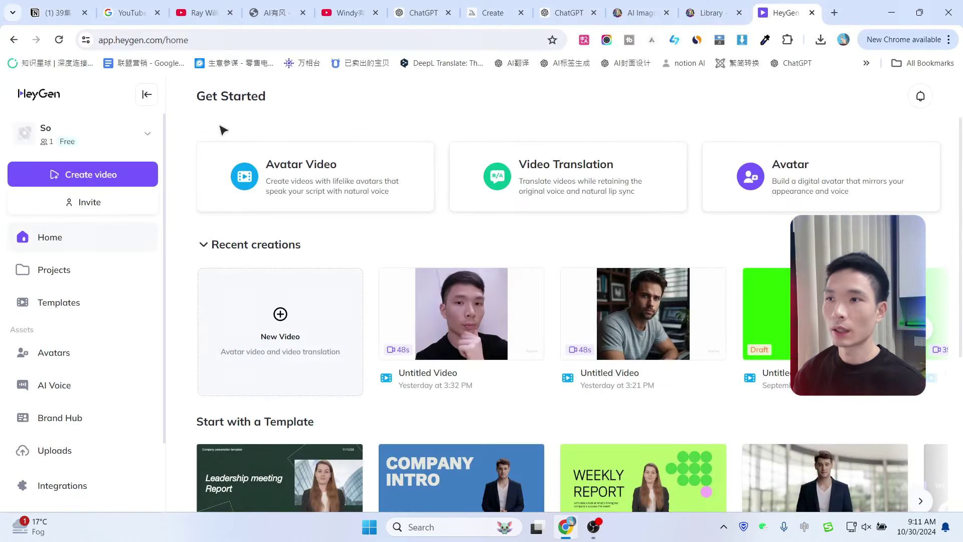
left_click(322, 180)
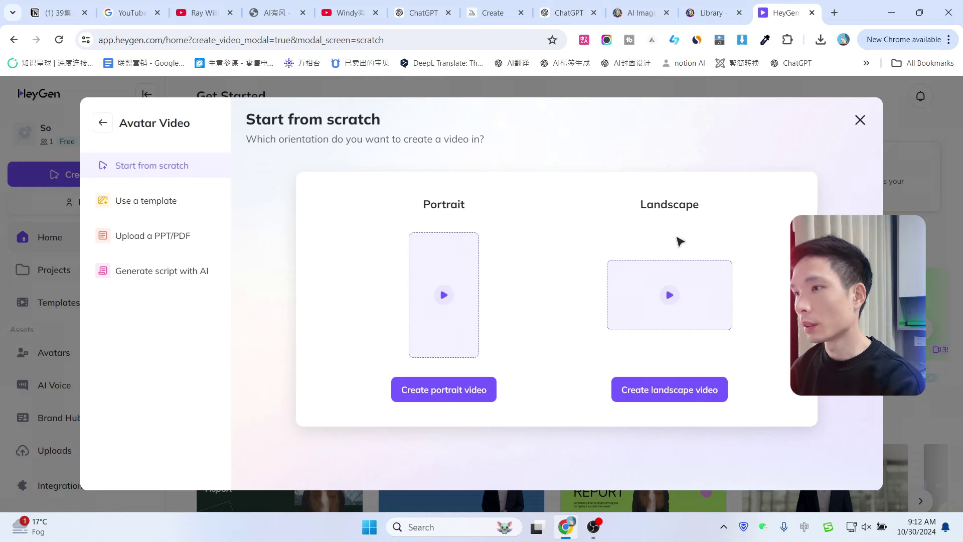
left_click(671, 396)
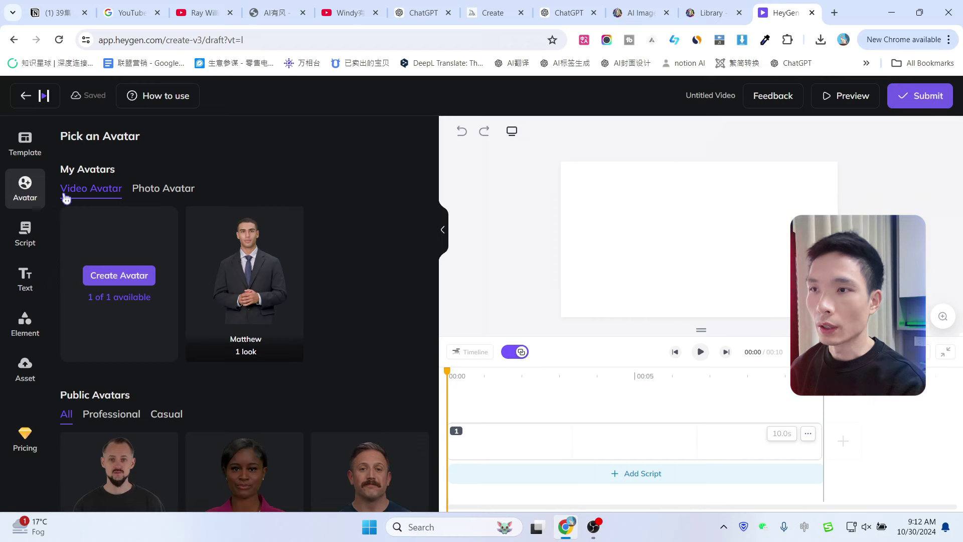
Look at the photo upload option without uploading, and add the existing photo avatar of the man in a grey T-shirt beside a window.
left_click(153, 195)
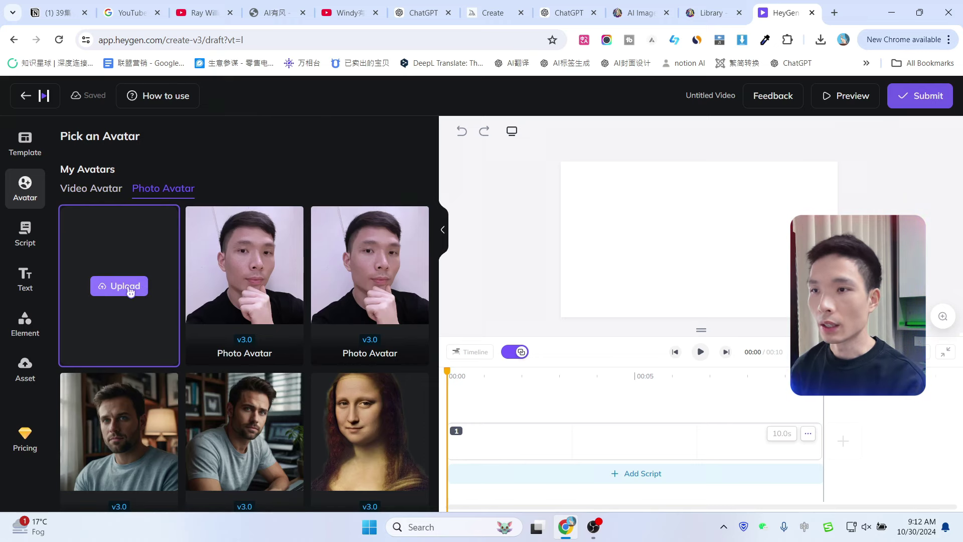
left_click(157, 278)
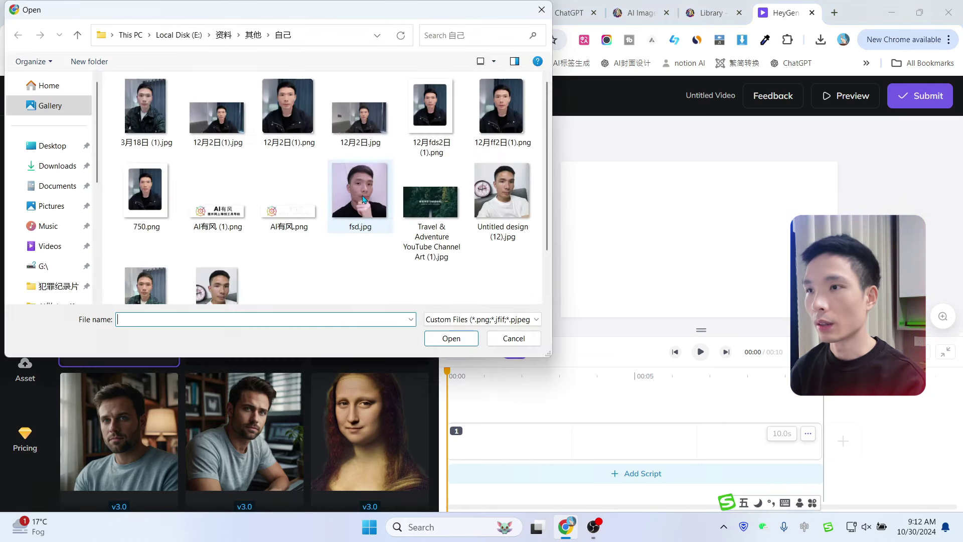
left_click(514, 338)
scroll(199, 351, "down", 3)
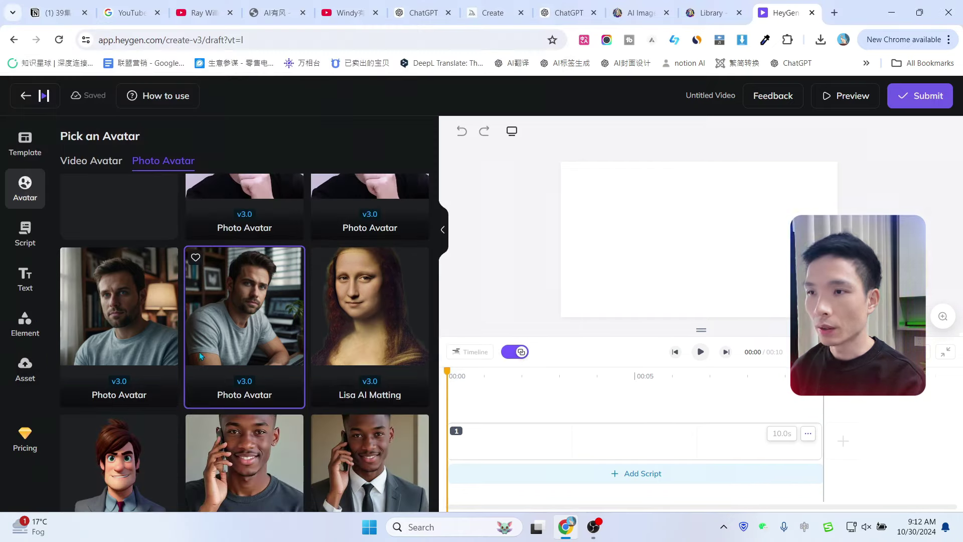
left_click(239, 294)
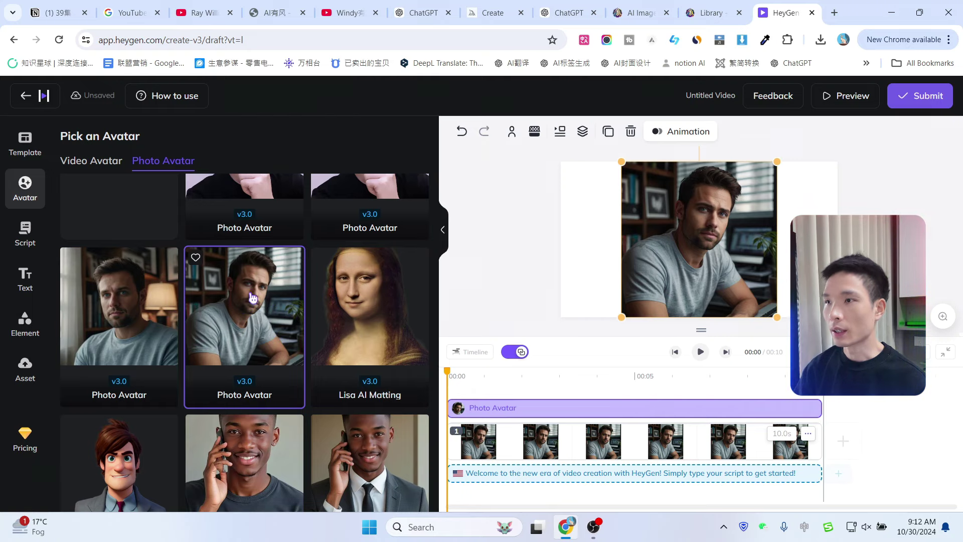
Delete the default welcome script from the avatar scene.
left_click(25, 236)
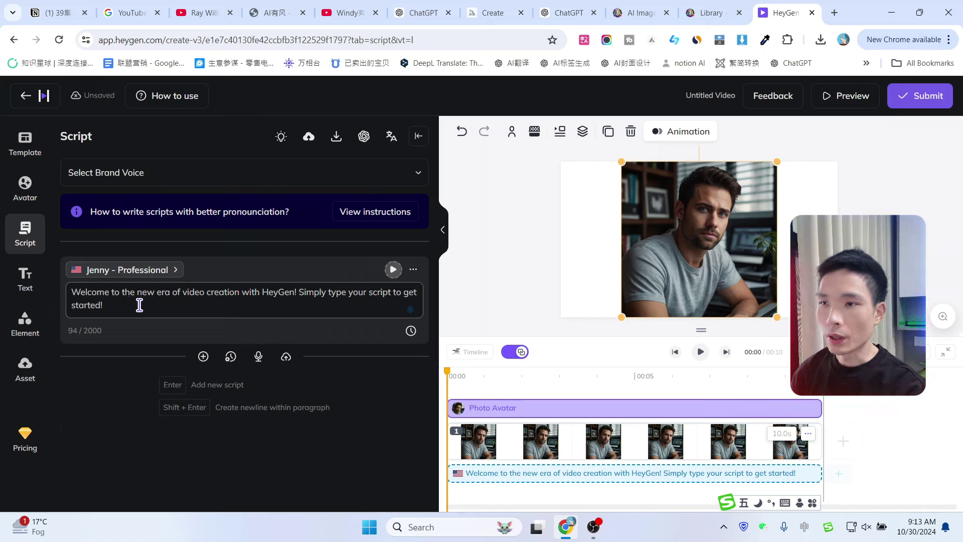
left_click_drag(140, 305, 71, 291)
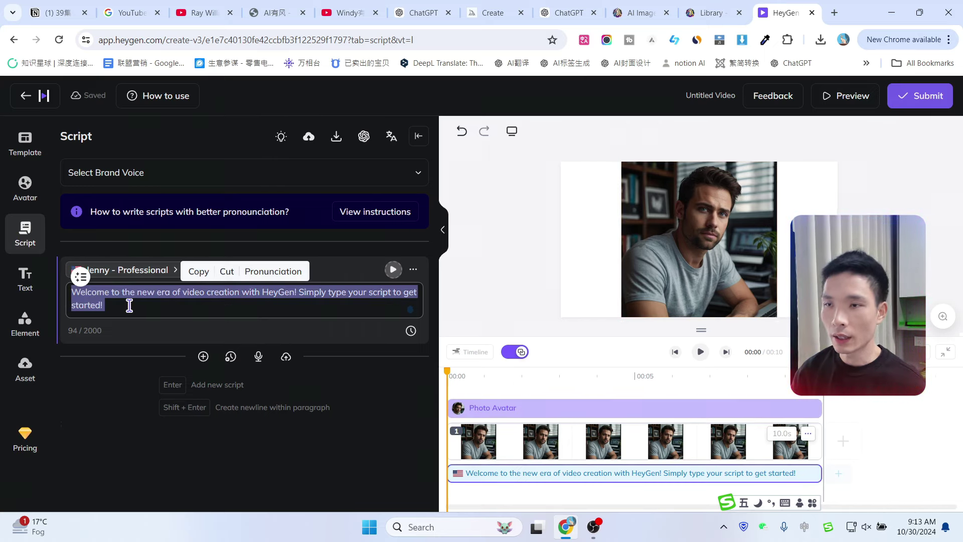
left_click(413, 271)
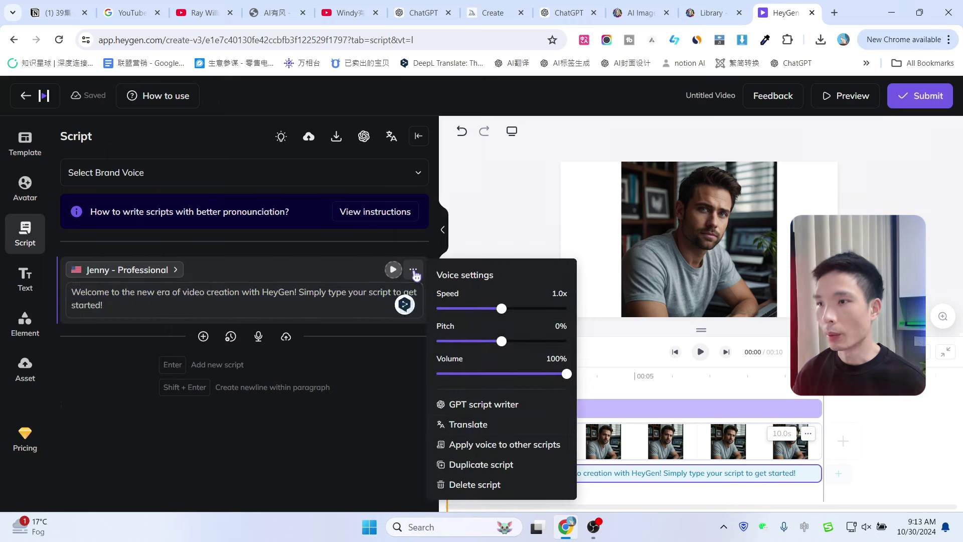
left_click(461, 485)
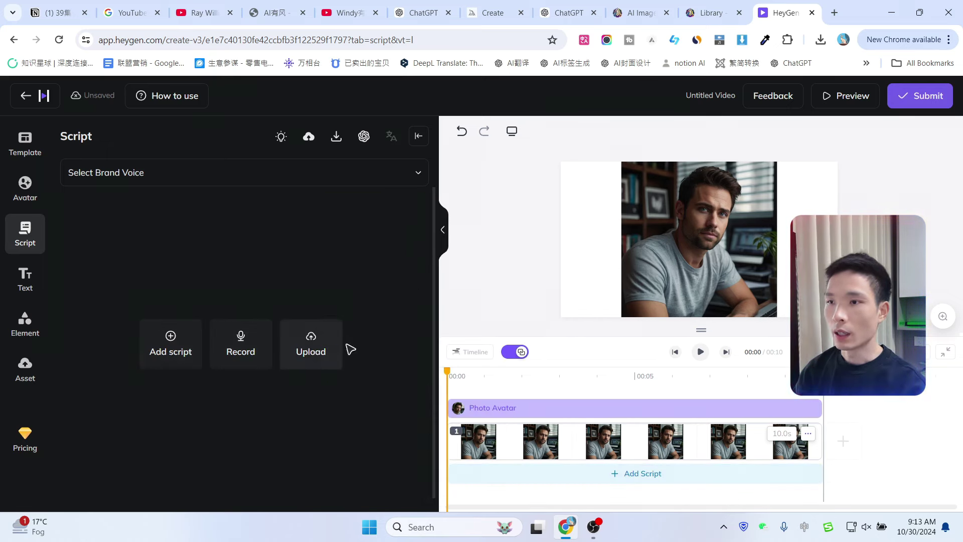
Skip uploading a new local audio file and use the existing 合成后声音.MP3 recording as the avatar's script.
left_click(313, 353)
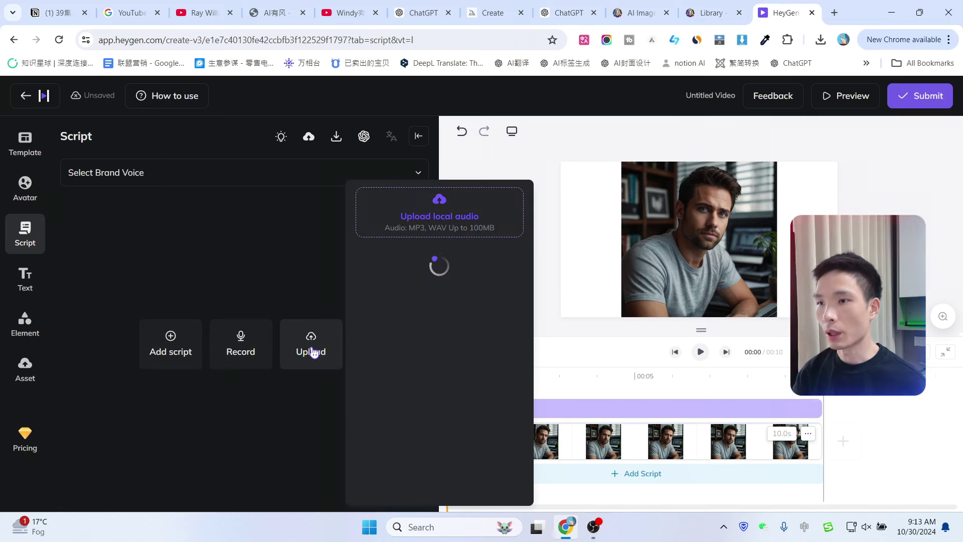
left_click(441, 211)
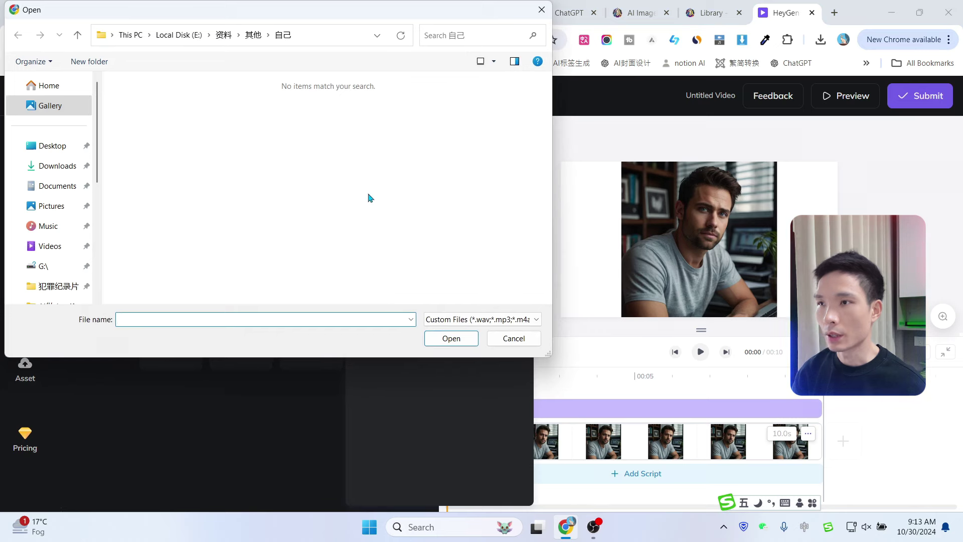
left_click(513, 337)
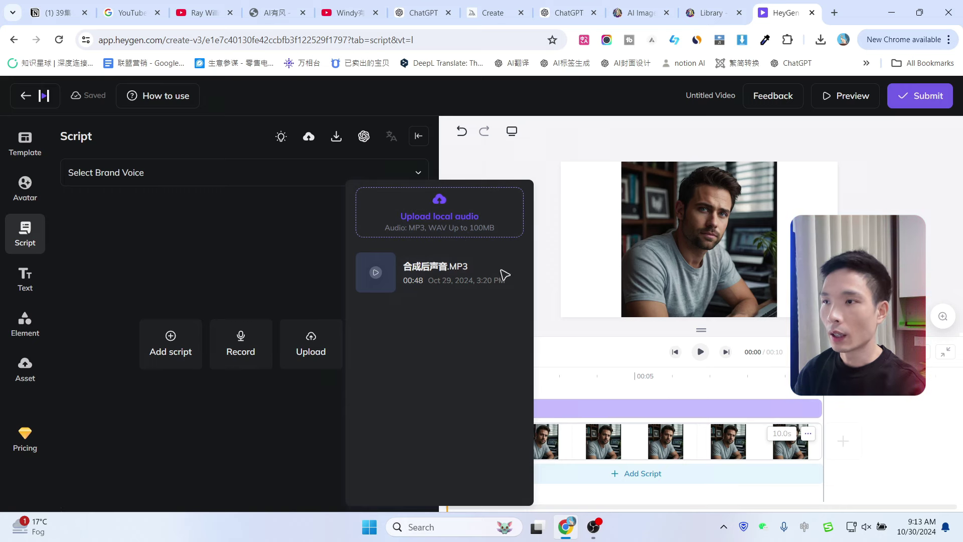
left_click(394, 272)
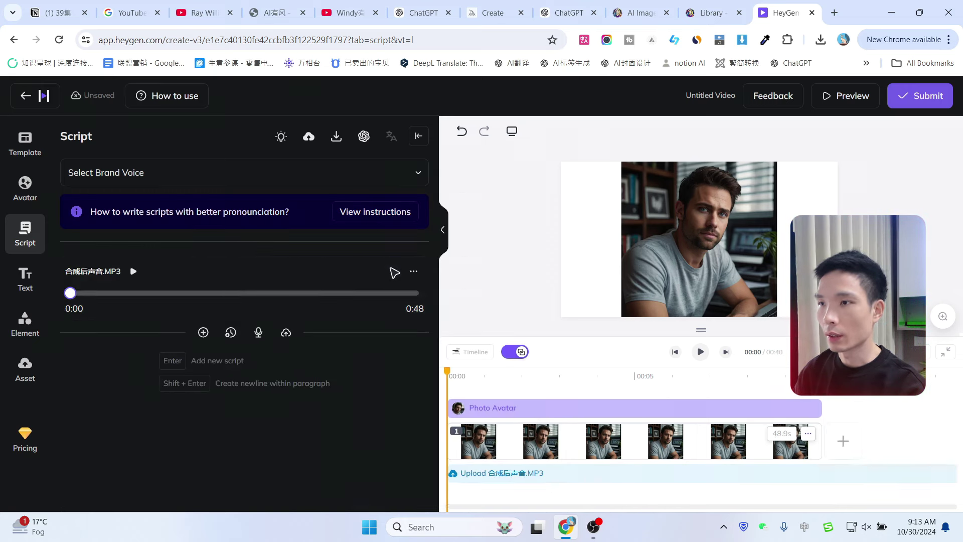
Review the video submission settings for resolution, location and format without submitting the video.
left_click(928, 100)
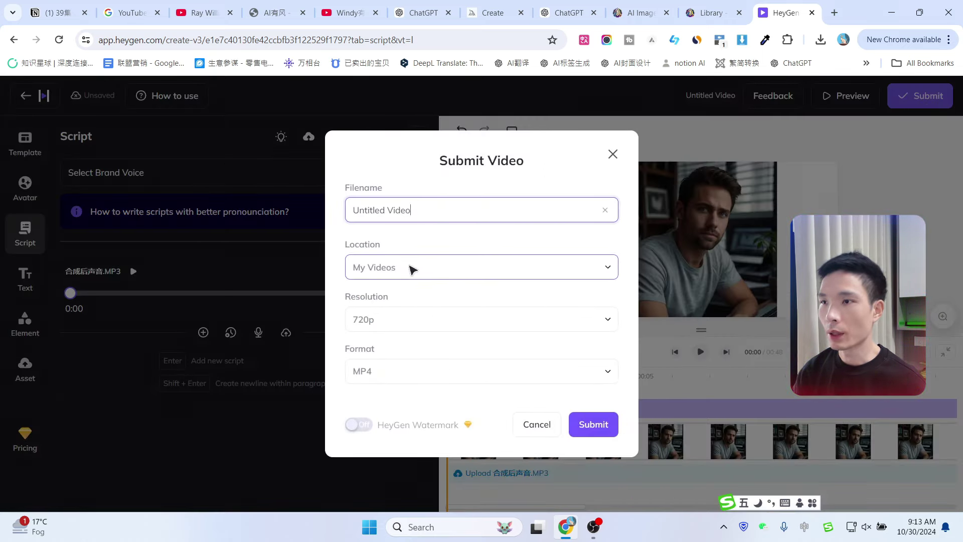
left_click(403, 309)
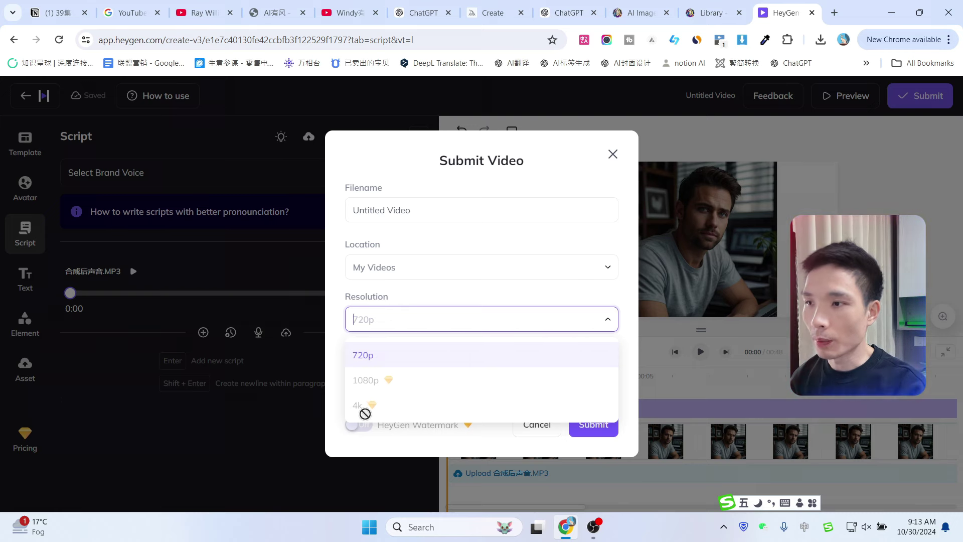
left_click(474, 275)
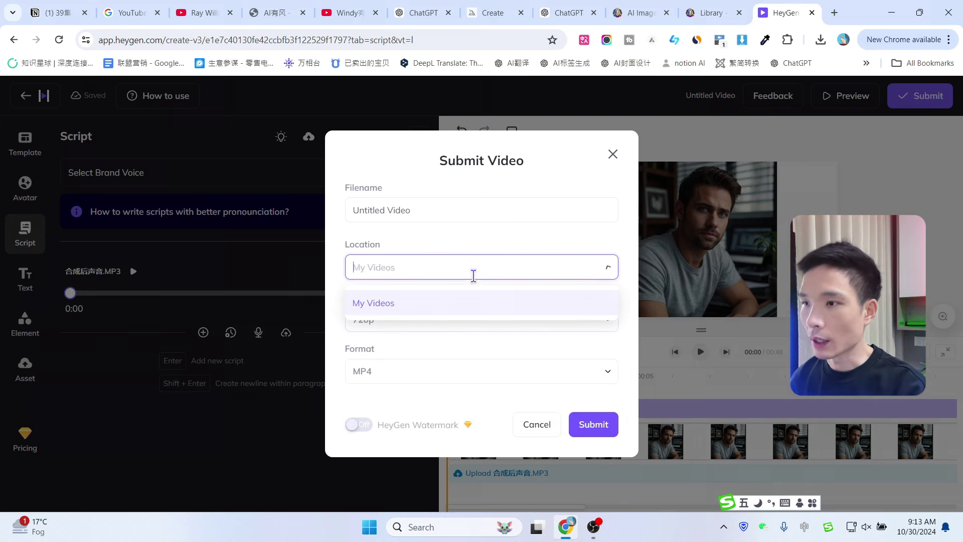
left_click(385, 372)
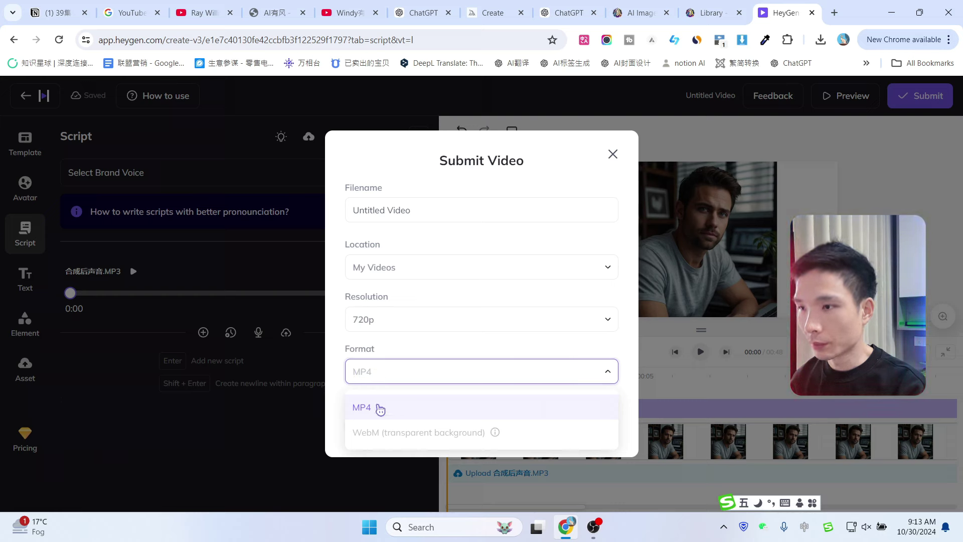
left_click(440, 354)
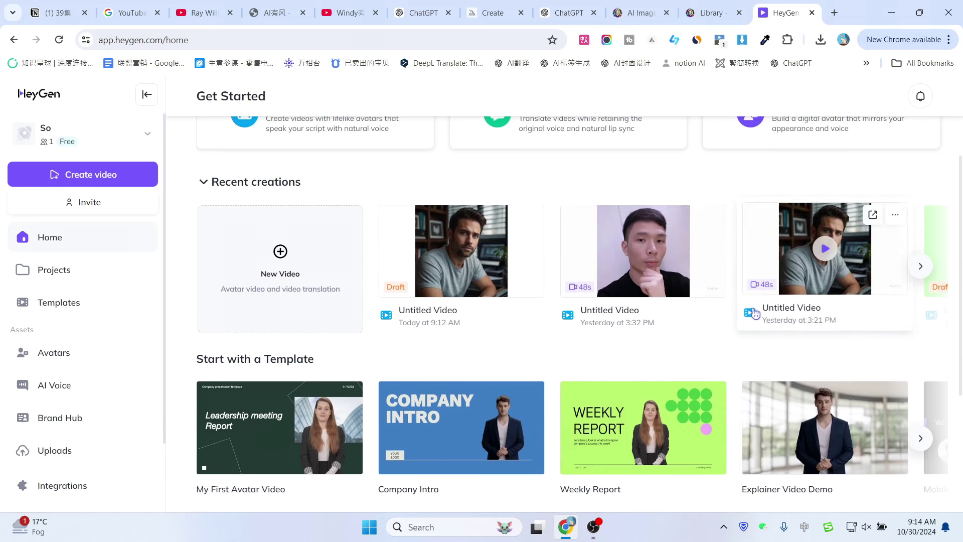
Preview yesterday's finished video of the man in the grey T-shirt, return to the home page and show its download option.
left_click(895, 214)
left_click(860, 242)
left_click(834, 250)
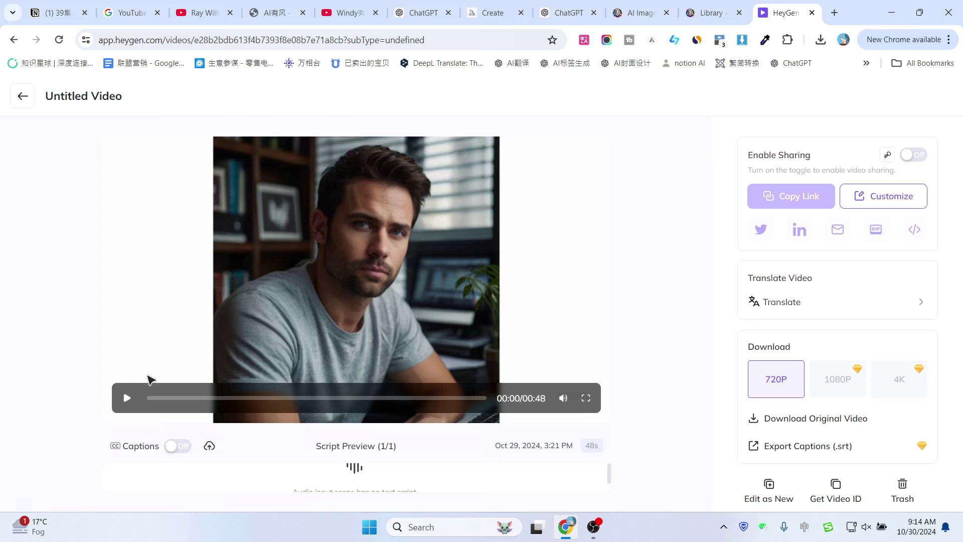
left_click(127, 397)
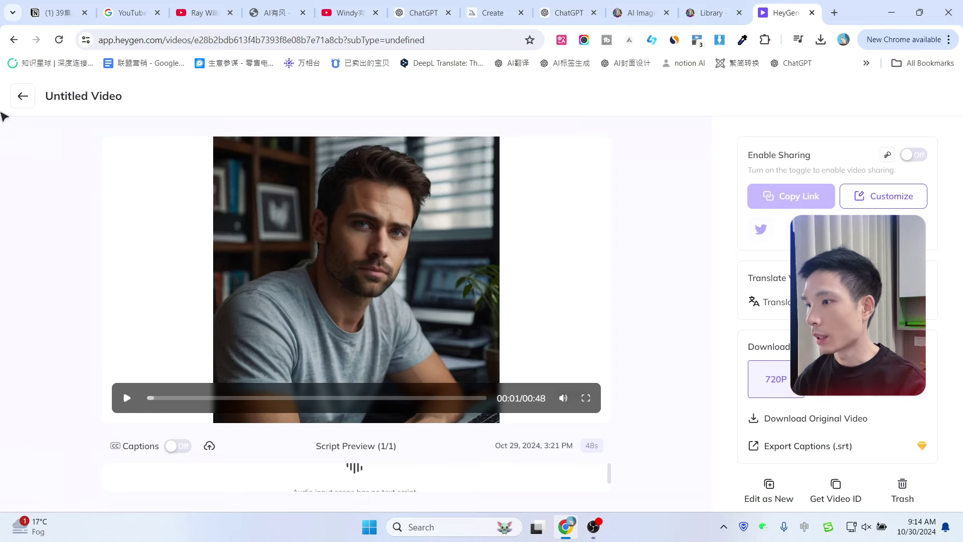
left_click(22, 96)
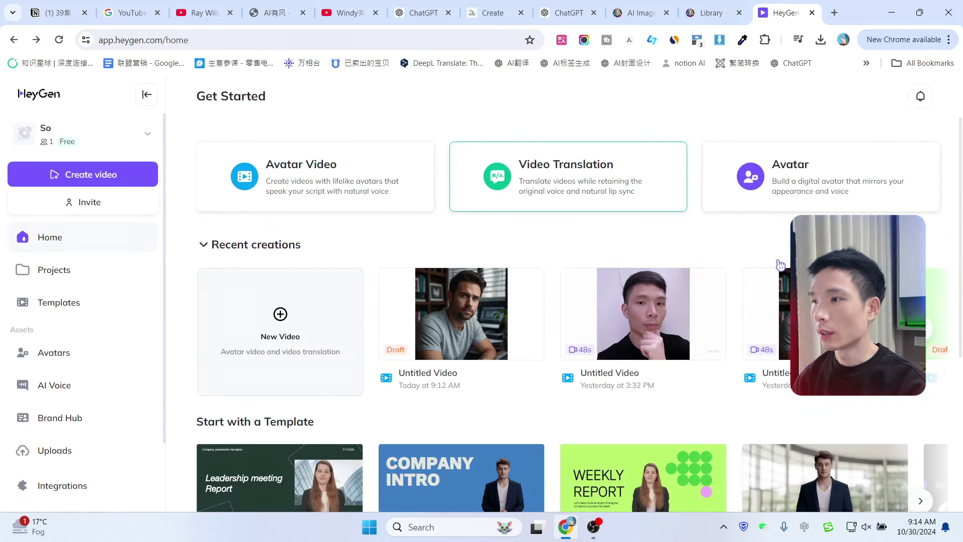
left_click(895, 277)
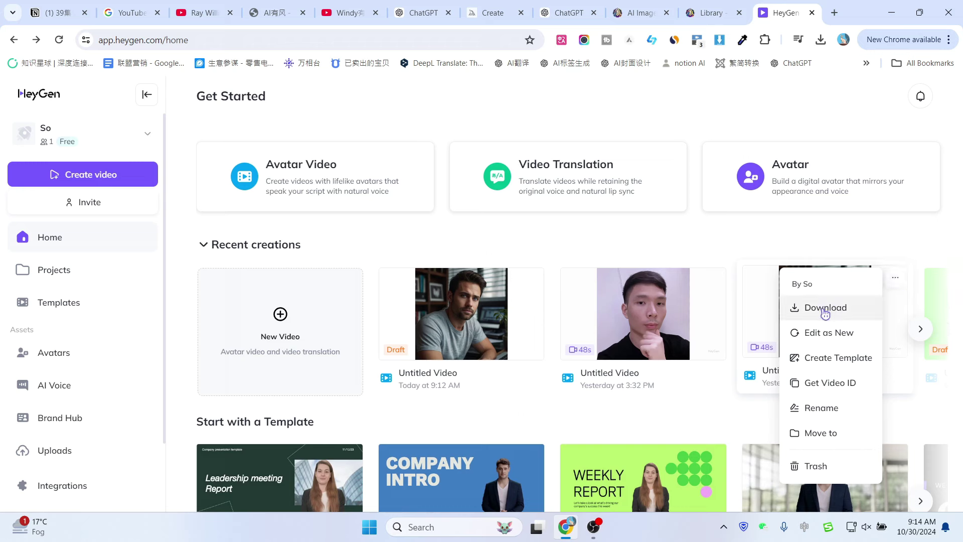
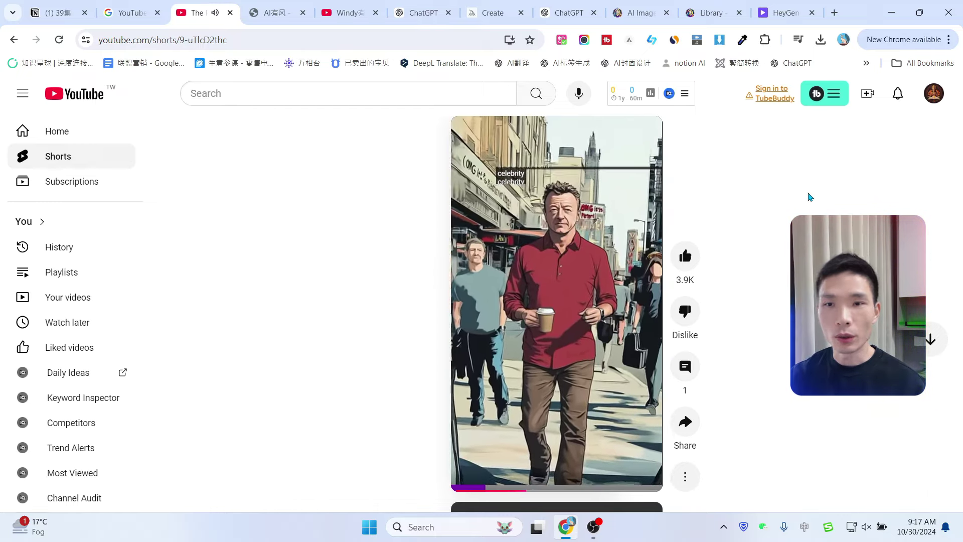
Leave the playing YouTube Short and browse Ray William Johnson's Shorts for their illustrated story visuals.
key("alt+Left")
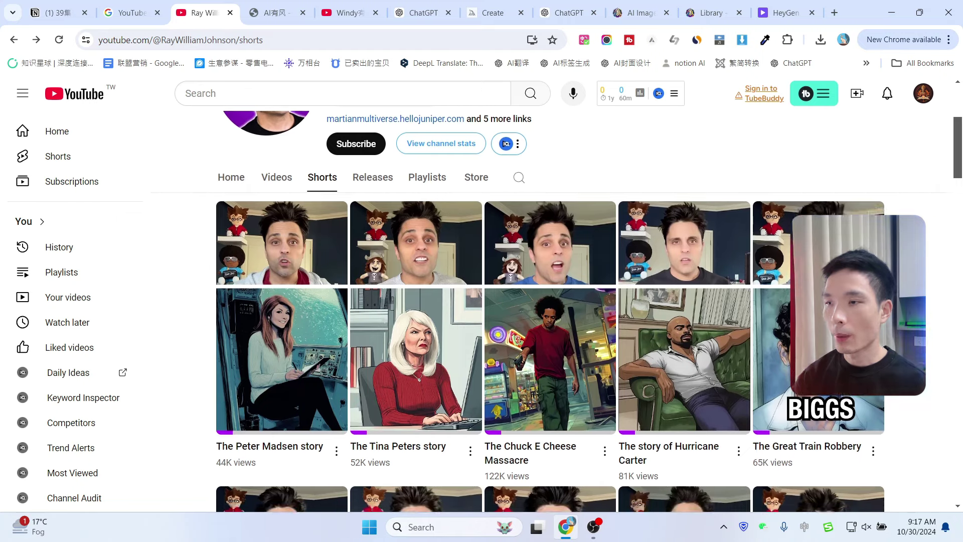
scroll(550, 341, "down", 2)
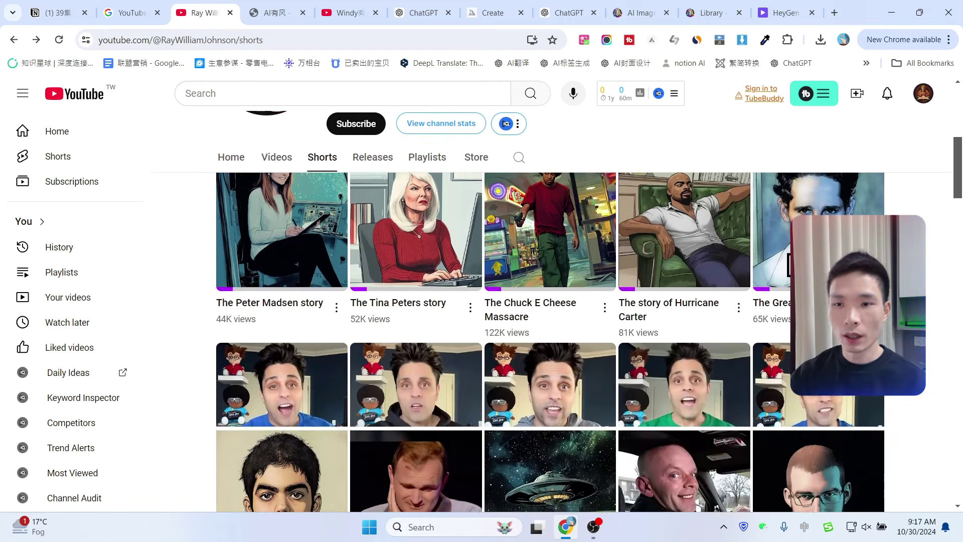
scroll(550, 341, "down", 2)
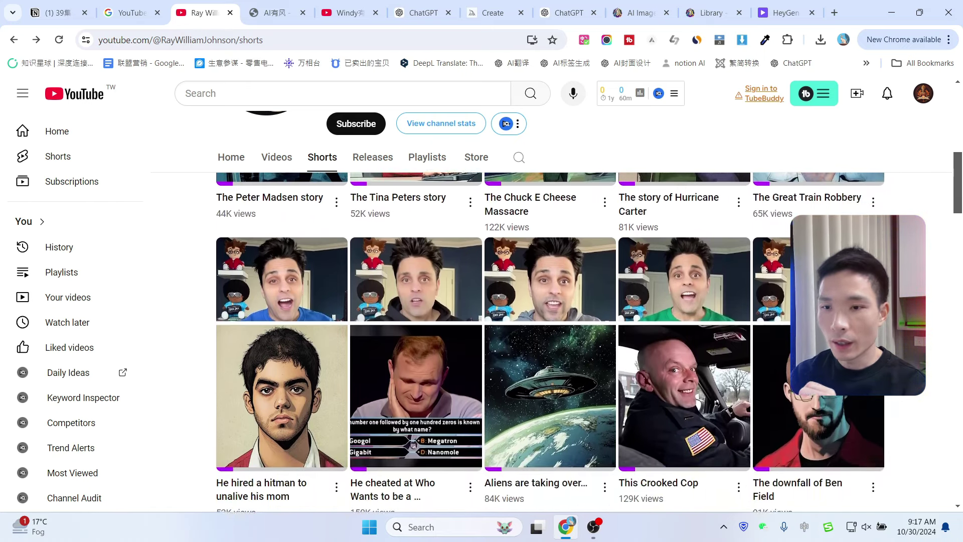
scroll(550, 341, "down", 1)
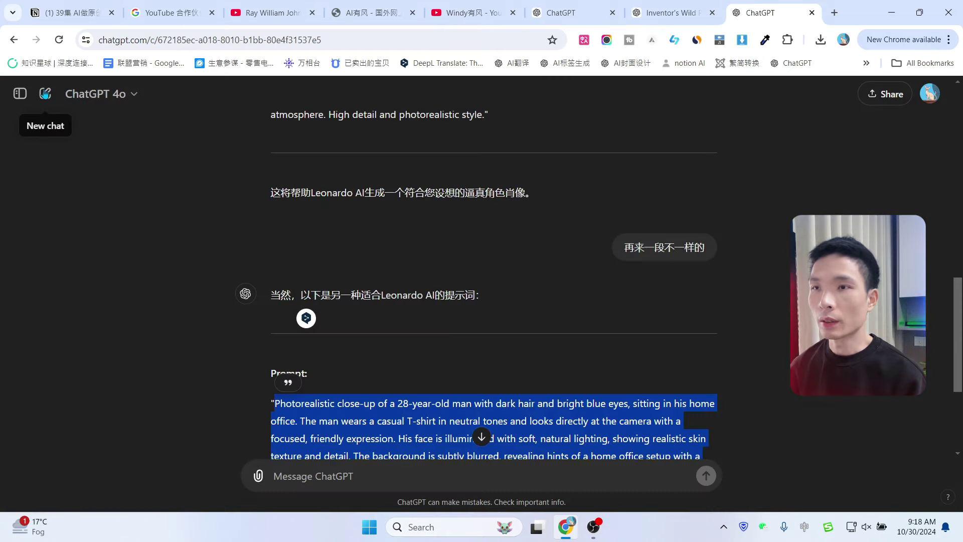
In a new ChatGPT chat, request Leonardo AI prompts for each script sentence with consistent characters, an animated look and no gun or violence wording.
left_click(44, 95)
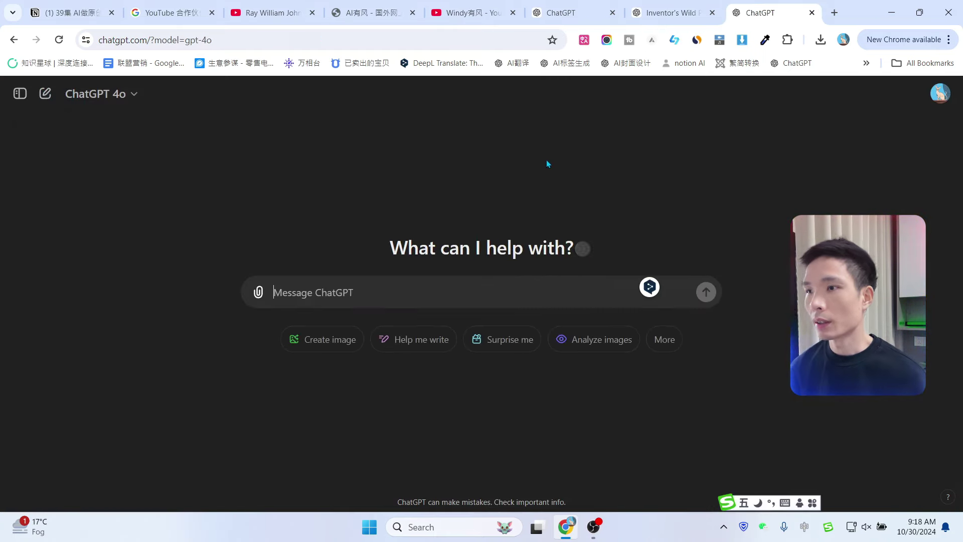
type("你现在扮演专业的提示词生成器。我已经为我的 YouTube 短视频制作了一个脚本和配音，这是一个故事，需要一些视觉效果。你的任务就是为 Leonardo AI 制作图像提示词prompt，让它能符合脚本中描述的事件场景。我会一句一句地给你脚本内容，然后你把那句话转成详细的图像提示词prompt，我再用它来生成实际的视觉效果。 prompt有几点要求： 1、保持人物一致 2、生成出来的图片为动画效果")
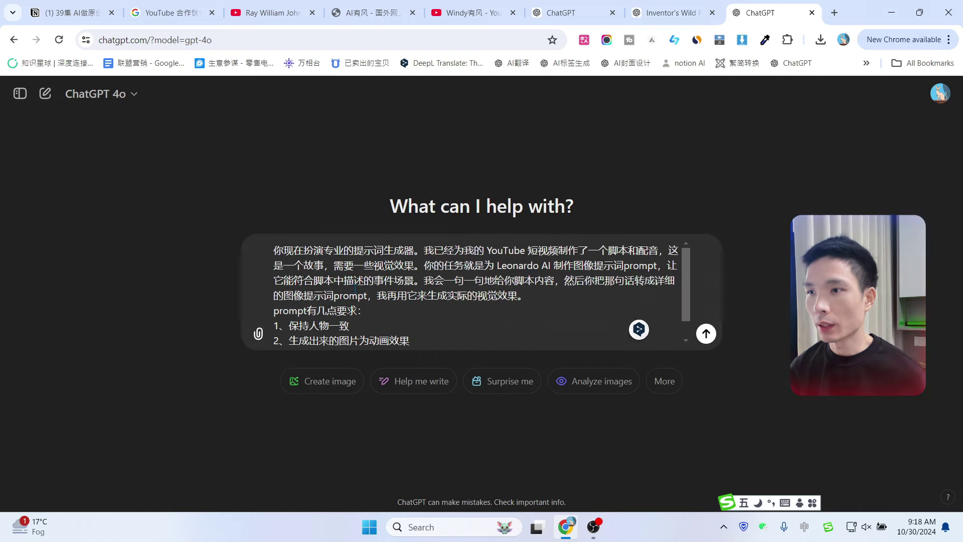
key("Return")
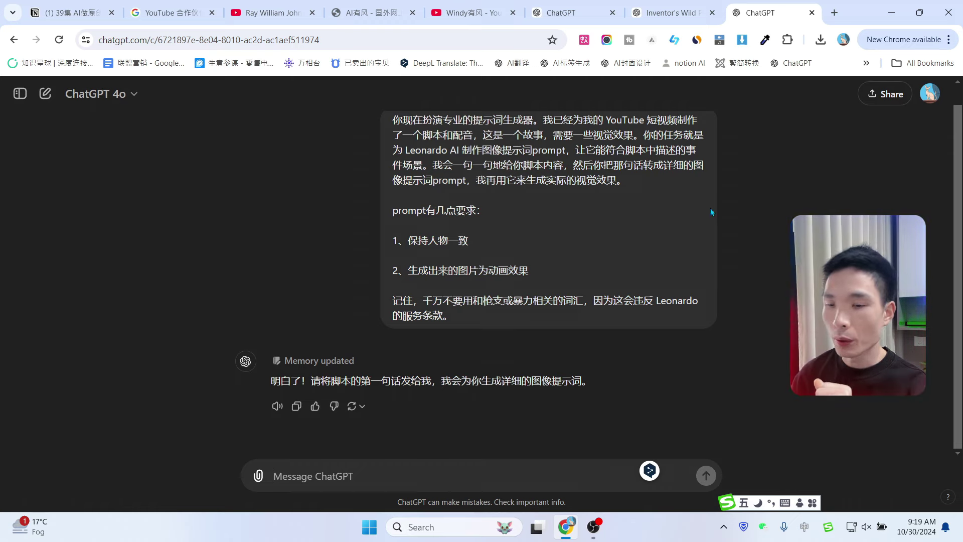
Highlight the start of the inventor story's second paragraph in the other chat, glance at the AI有风 site and return to the image-prompt chat.
left_click(651, 6)
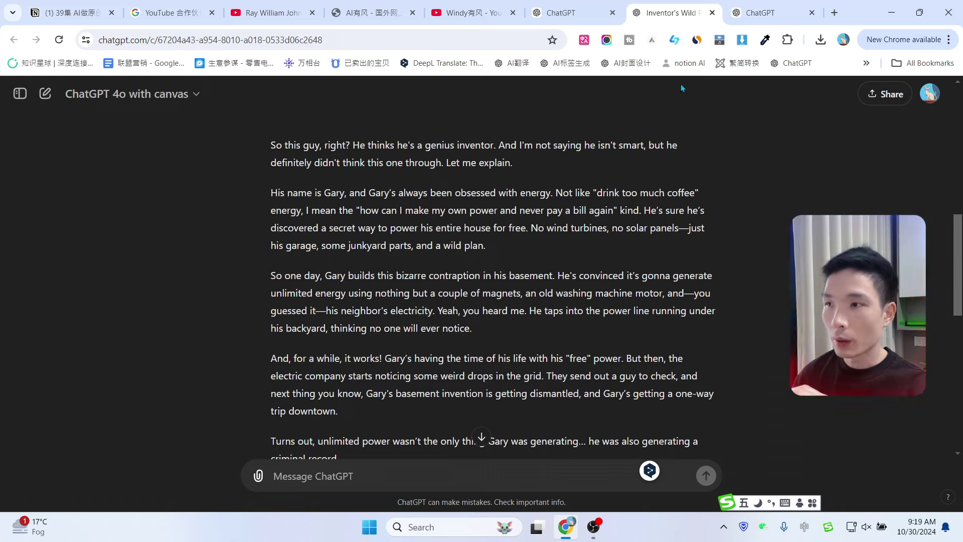
left_click_drag(267, 189, 399, 211)
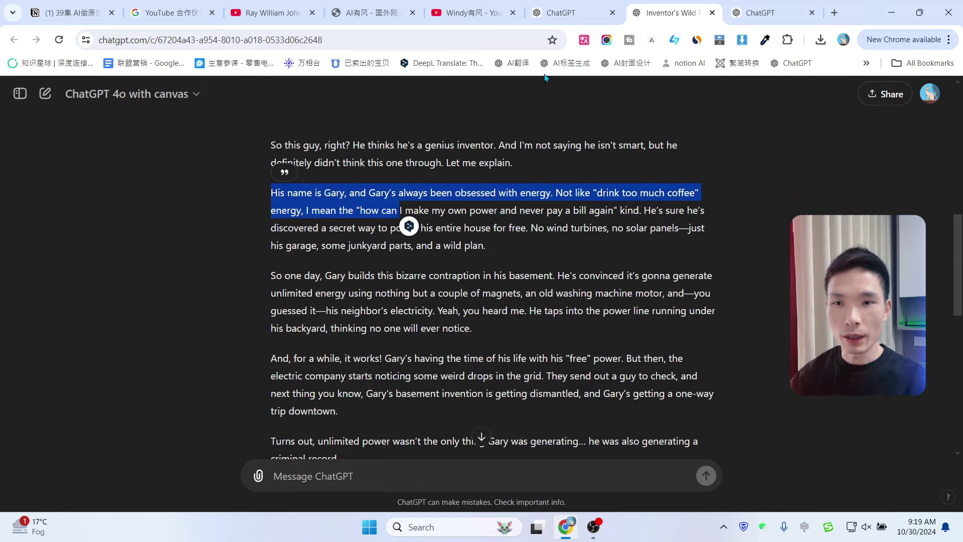
key("ctrl+Tab")
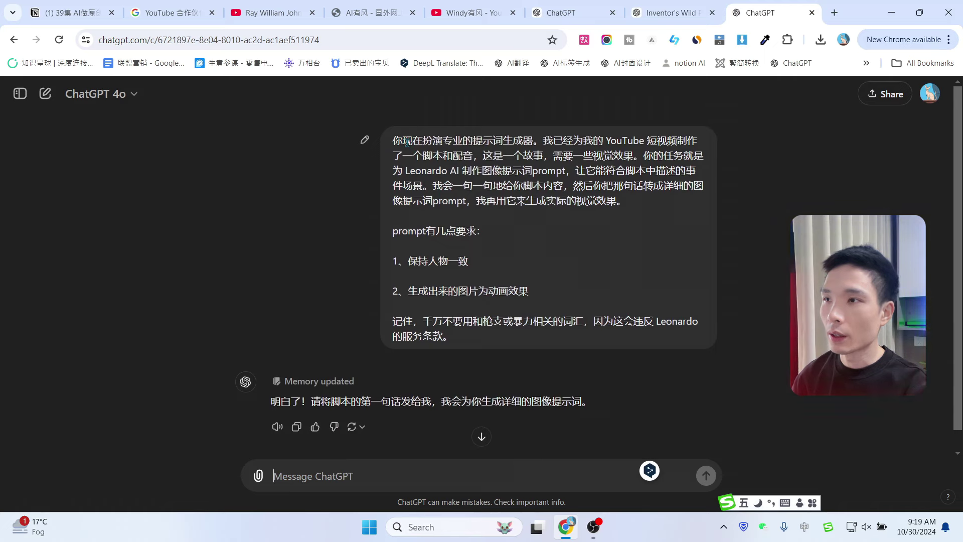
key("ctrl+4")
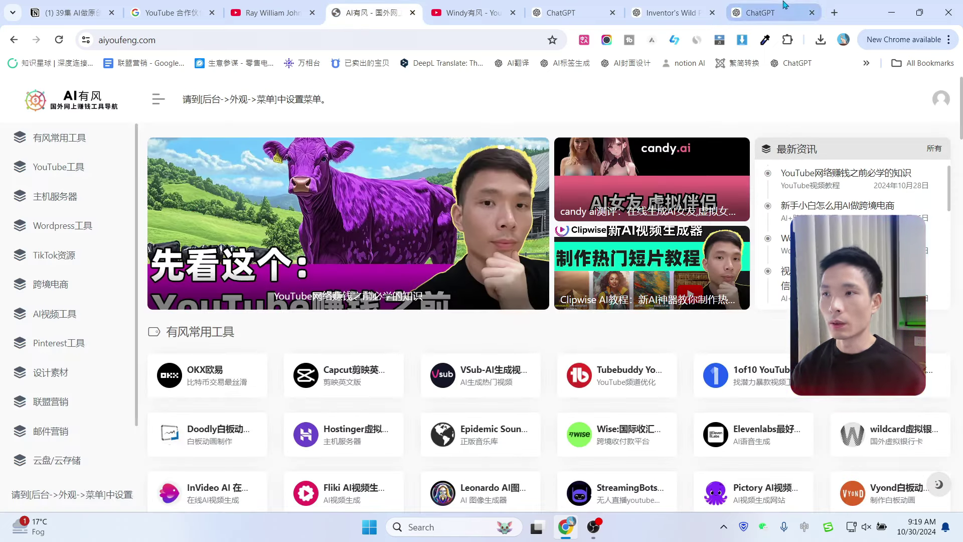
left_click(785, 10)
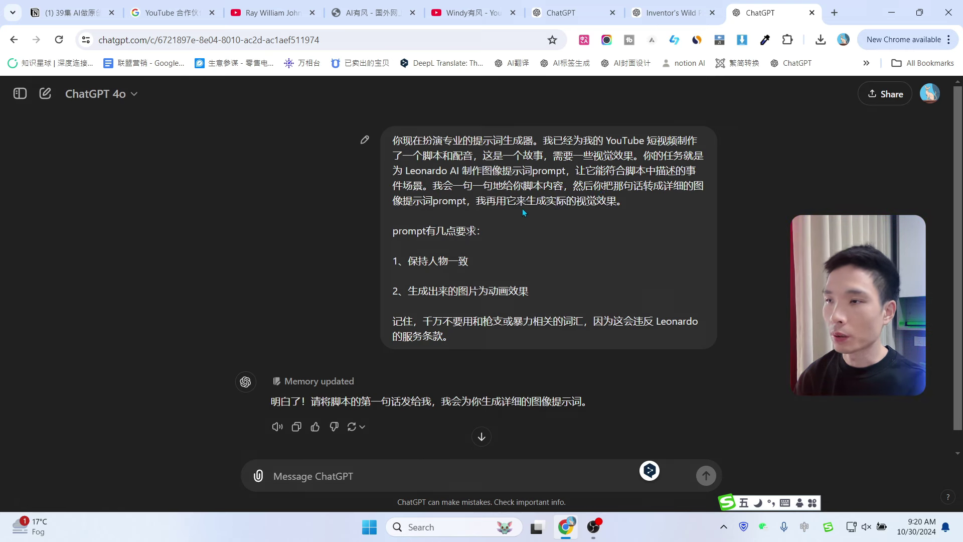
Highlight the prompt's requirements for consistent characters and animated images, and compare them with the illustrated Shorts on the Ray William Johnson channel.
scroll(515, 234, "down", 1)
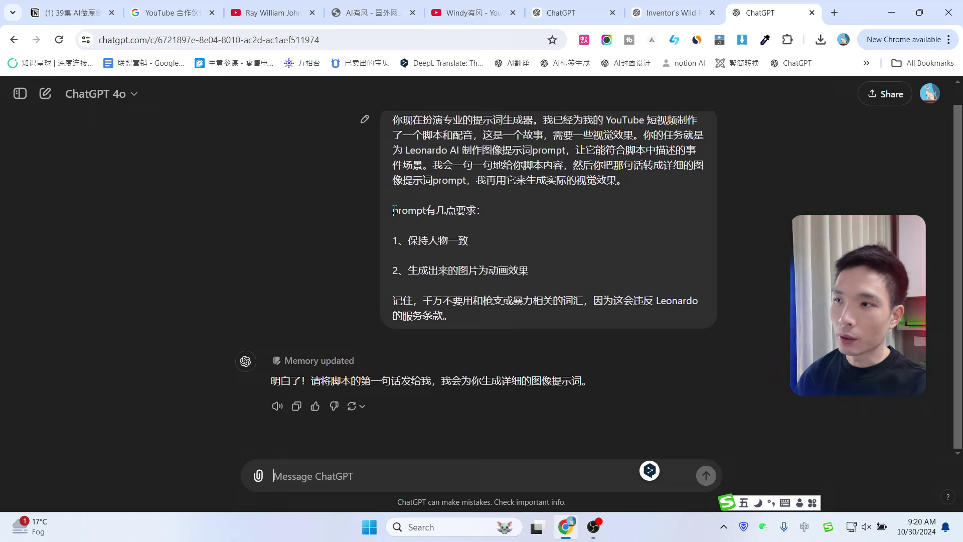
left_click_drag(394, 210, 481, 215)
left_click(499, 223)
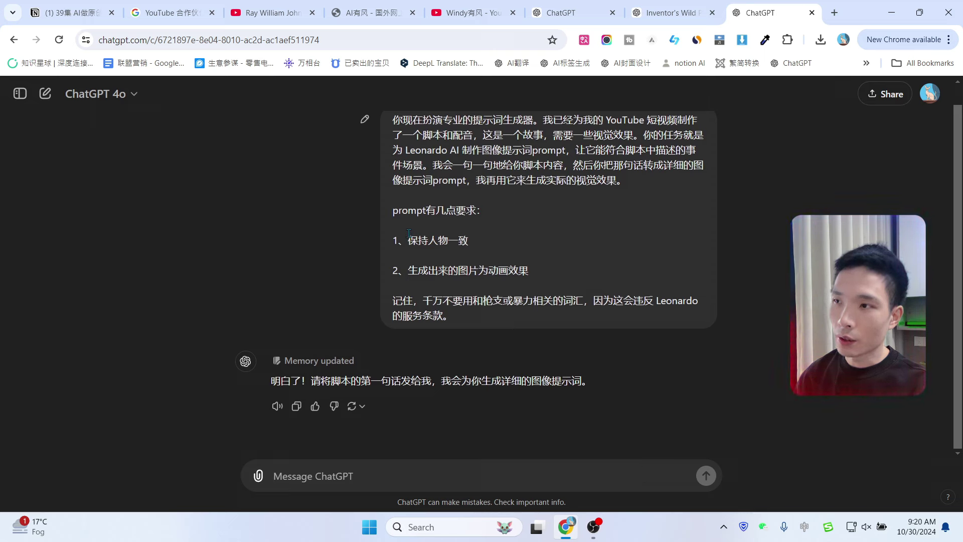
left_click_drag(408, 232, 468, 241)
left_click(553, 230)
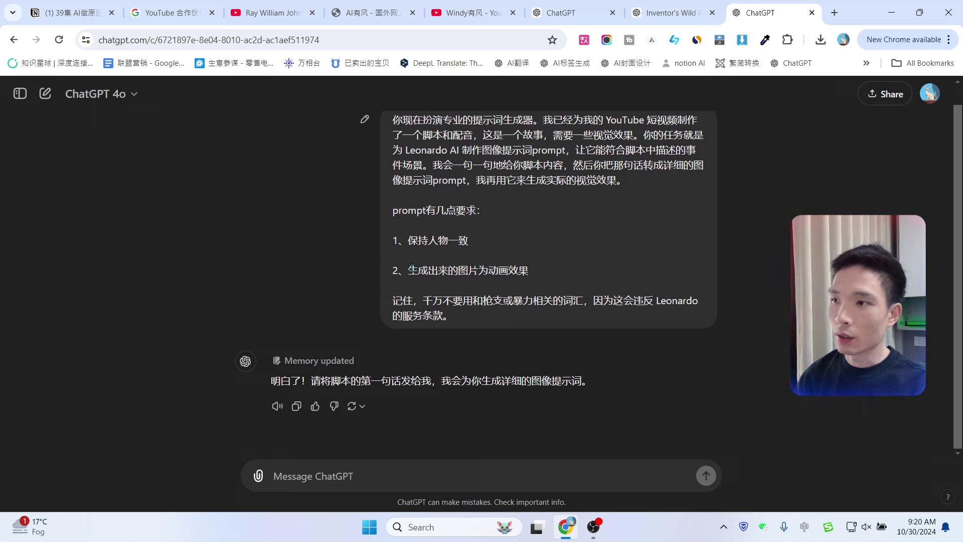
left_click_drag(410, 268, 540, 271)
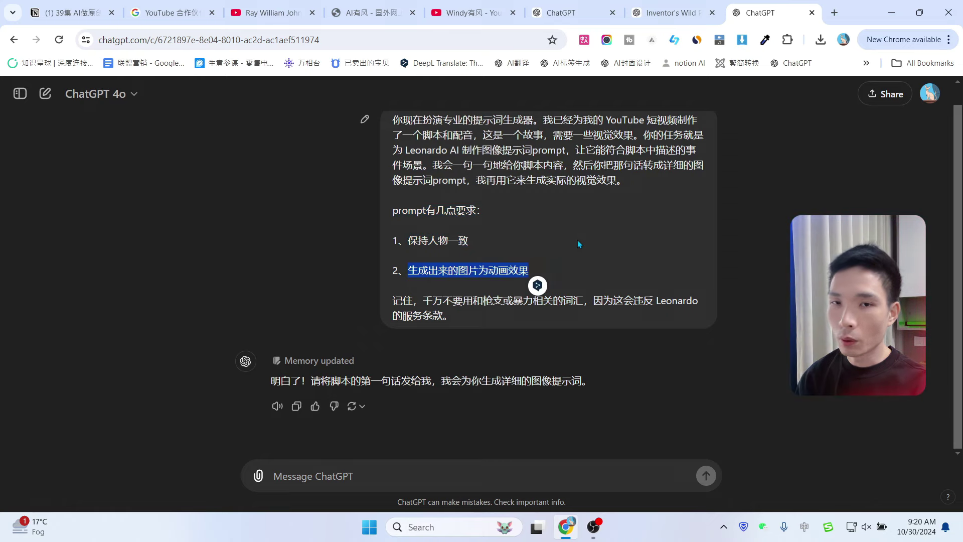
key("ctrl+3")
scroll(457, 295, "up", 5)
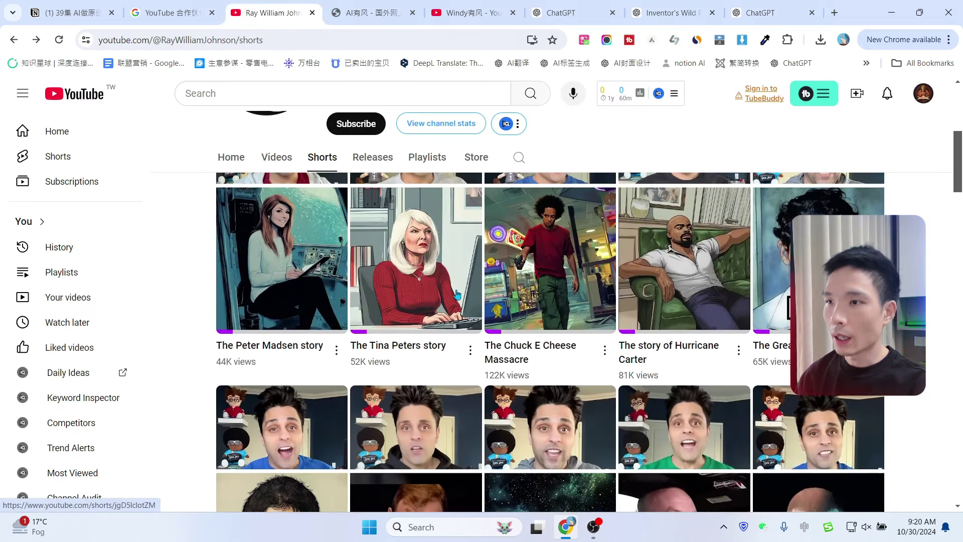
Reread the Leonardo AI prompt requirements in the image-prompt chat and compare them with Ray William Johnson's illustrated Shorts.
left_click(772, 12)
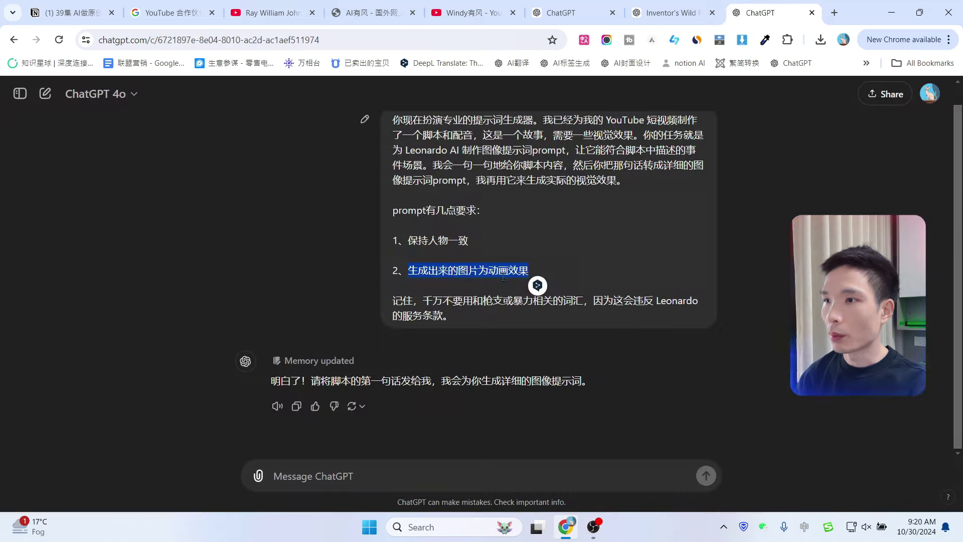
left_click(451, 301)
scroll(452, 301, "up", 1)
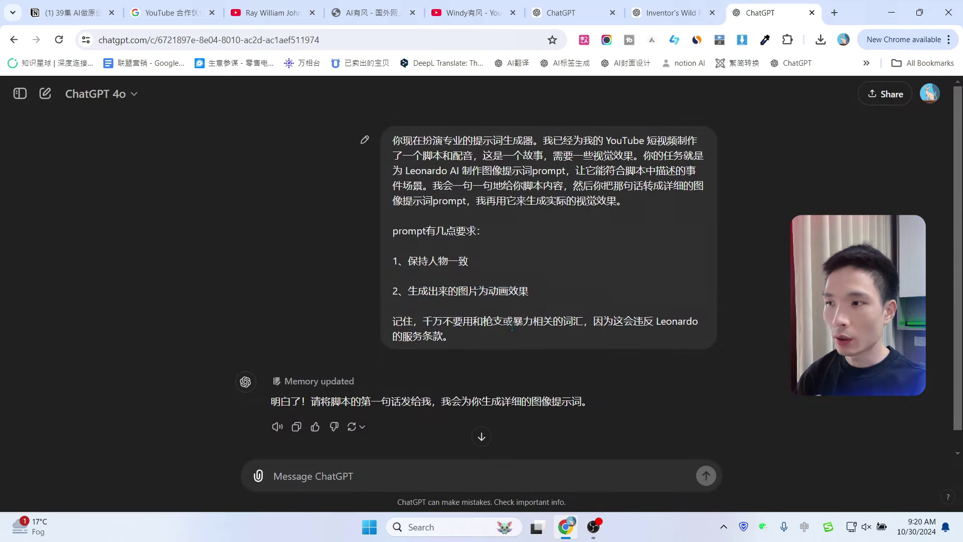
left_click(265, 12)
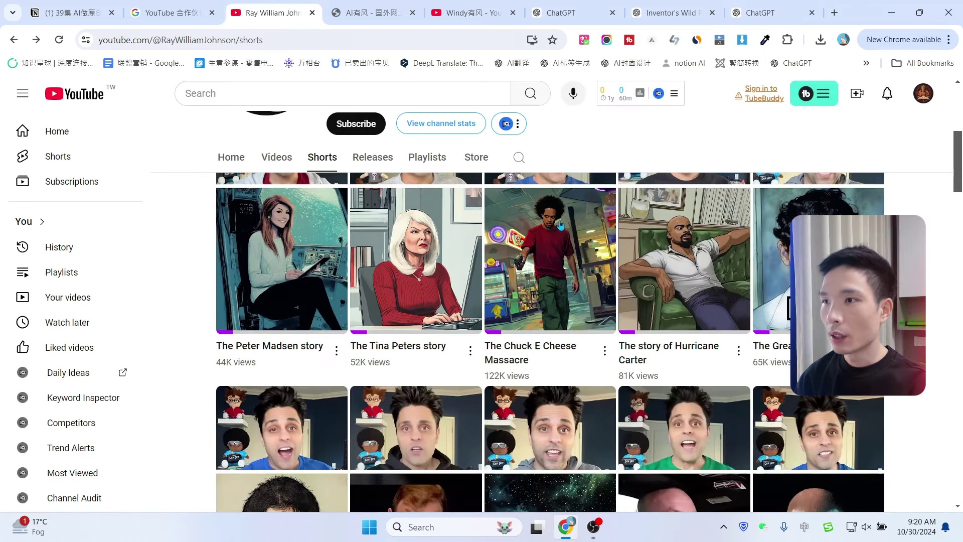
scroll(254, 269, "up", 2)
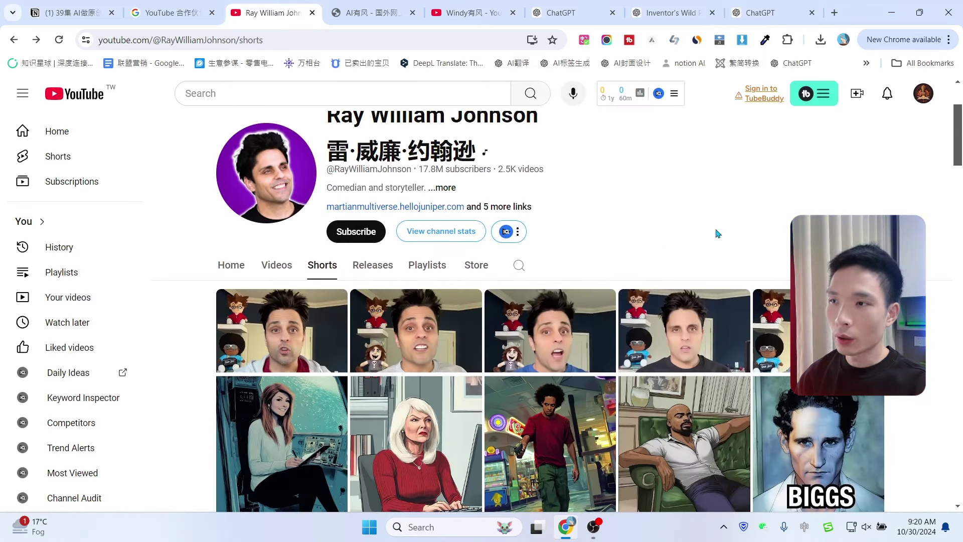
scroll(727, 208, "down", 1)
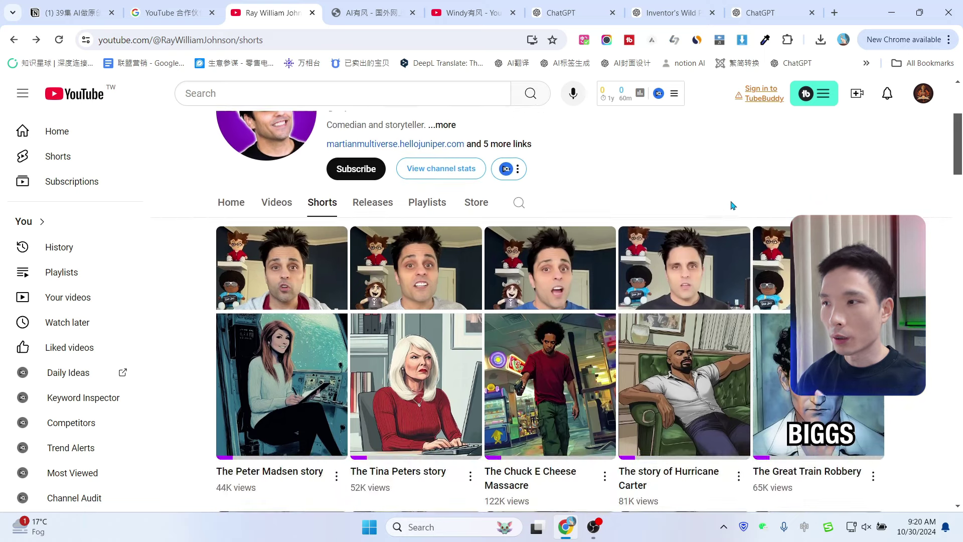
Return to the image-prompt chat and highlight the requirement against gun or violence wording.
key("ctrl+8")
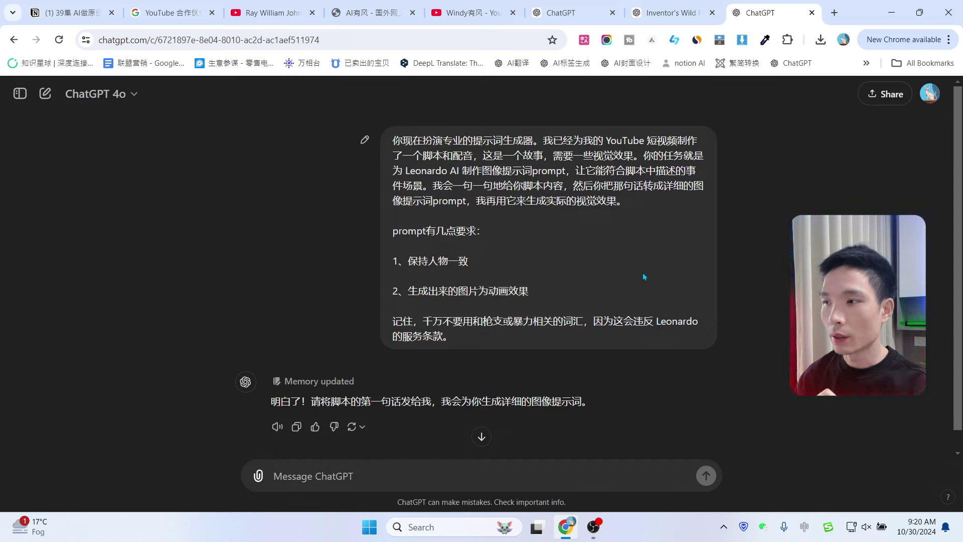
left_click_drag(432, 320, 593, 321)
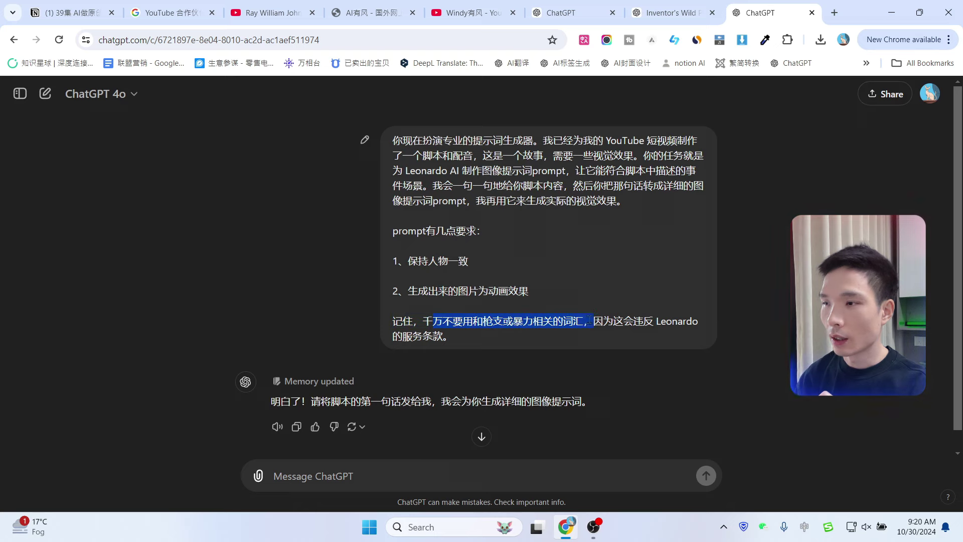
left_click(617, 236)
scroll(626, 247, "down", 1)
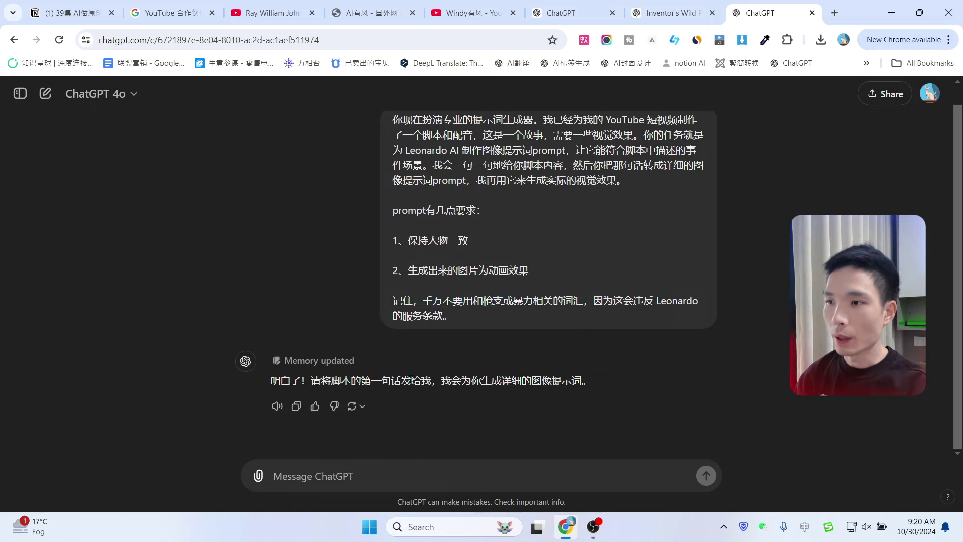
Look over the small-town mailman story in the other ChatGPT chat and close that chat.
left_click(567, 10)
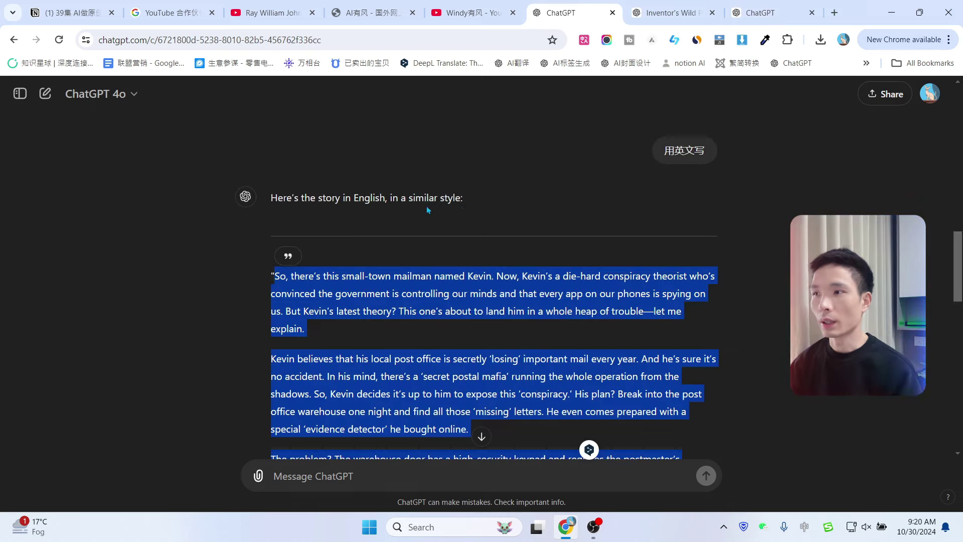
left_click(458, 197)
scroll(458, 198, "up", 10)
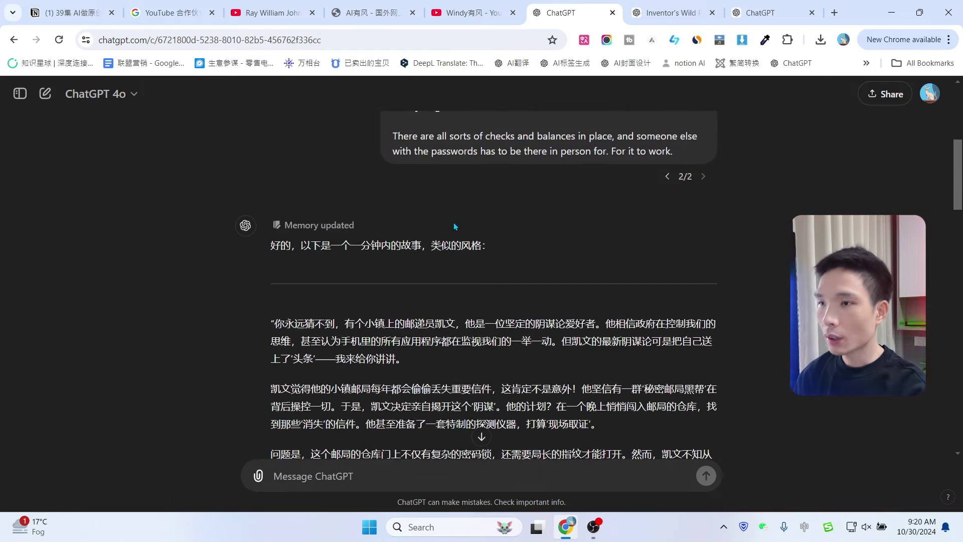
scroll(453, 221, "down", 4)
scroll(453, 222, "down", 5)
key("ctrl+w")
Copy the inventor story's opening paragraph, "So this guy, right?" through "Let me explain.", and send it to the image-prompt chat.
left_click_drag(271, 208, 524, 230)
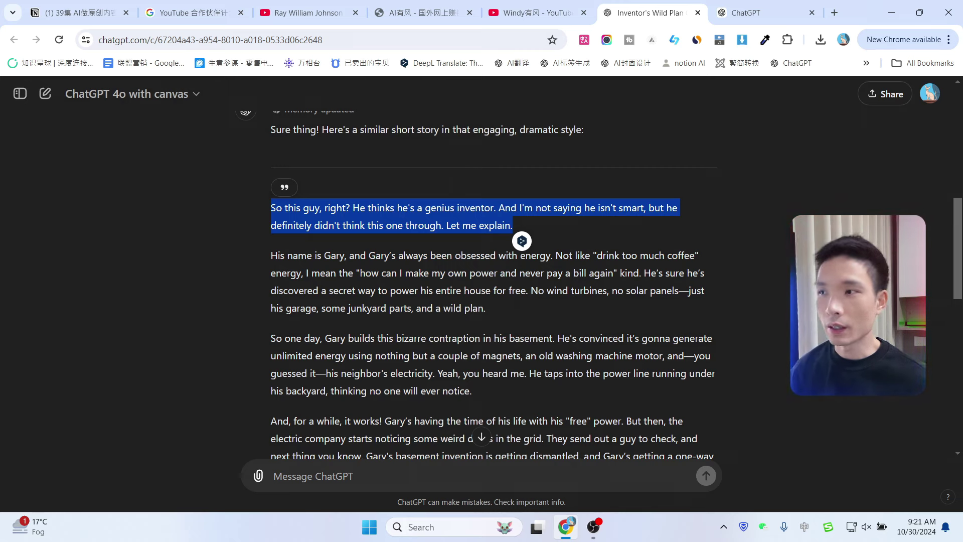
left_click(274, 210)
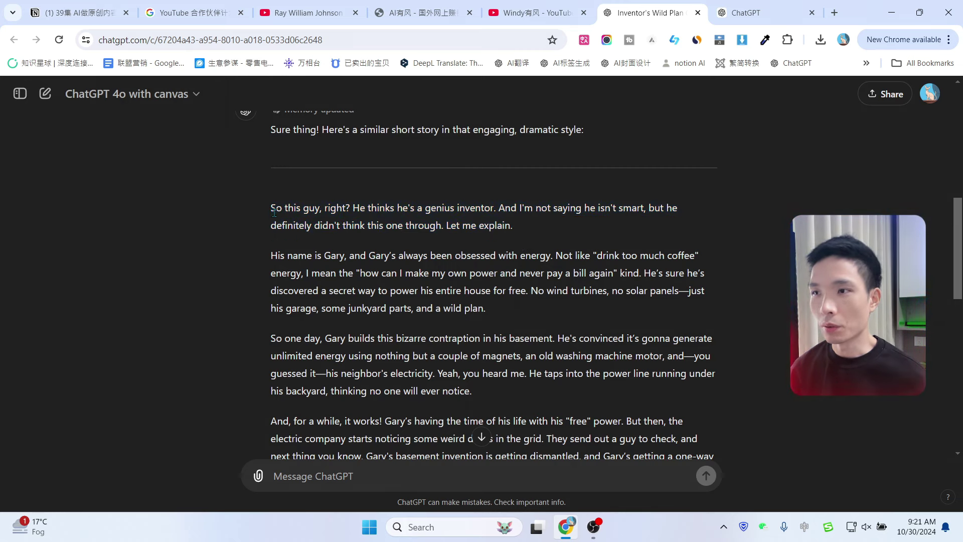
left_click_drag(272, 207, 580, 224)
key("ctrl+c")
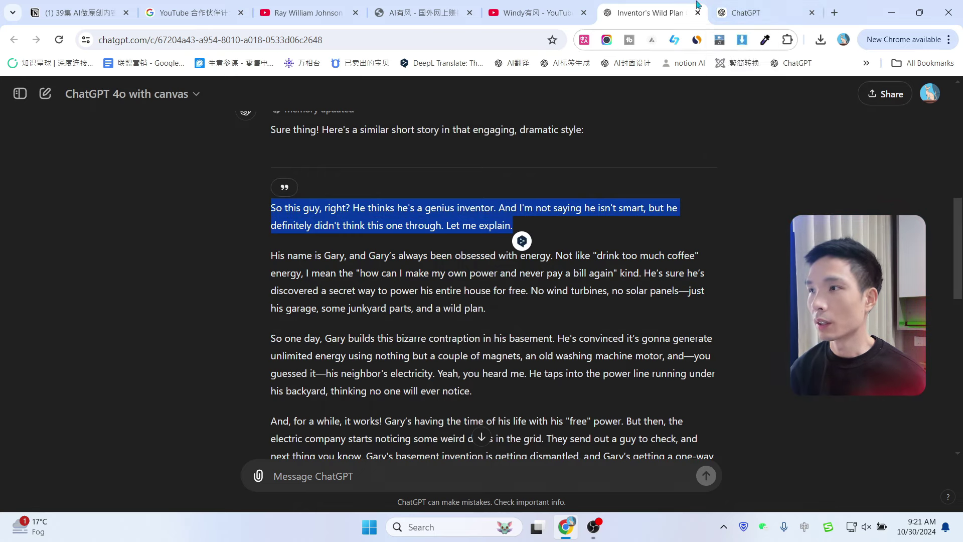
left_click(758, 6)
left_click(401, 476)
key("ctrl+v")
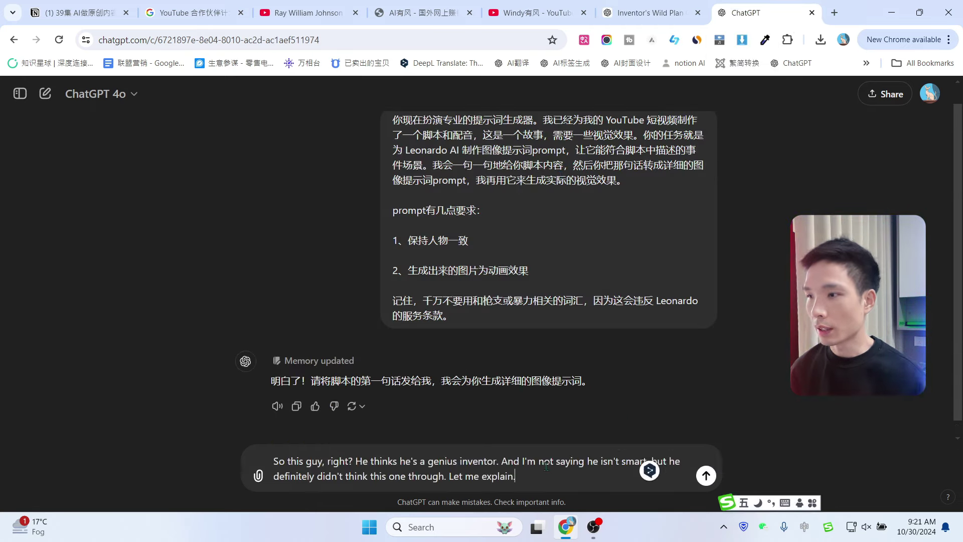
left_click(706, 475)
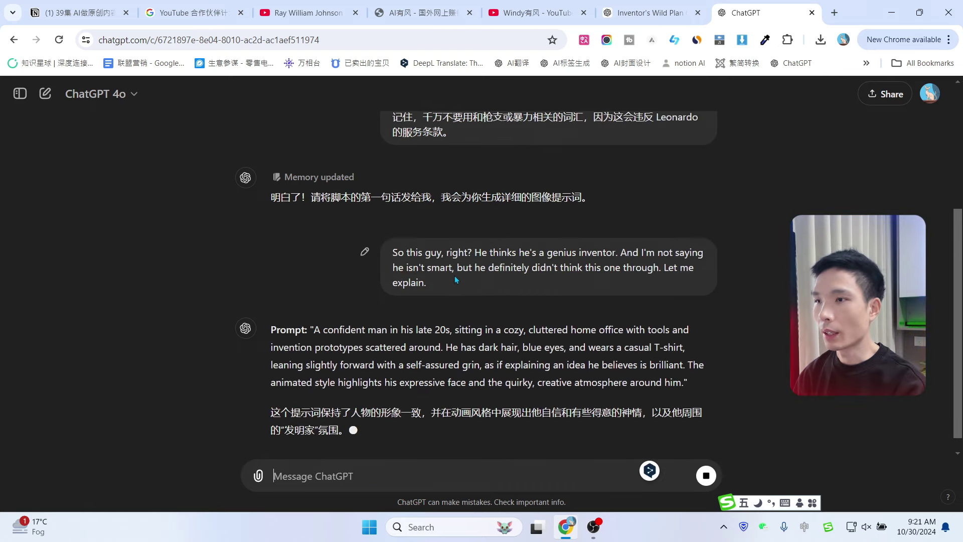
Send the second paragraph's first two sentences, about the inventor's obsession with energy, to the image-prompt chat.
left_click_drag(312, 281, 652, 314)
key("ctrl+shift+Tab")
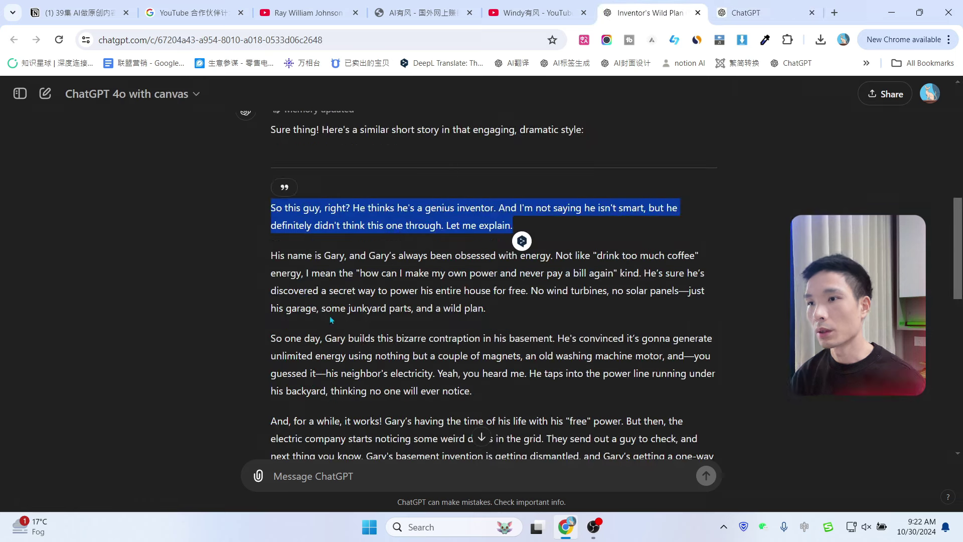
left_click(291, 271)
left_click_drag(268, 258, 652, 286)
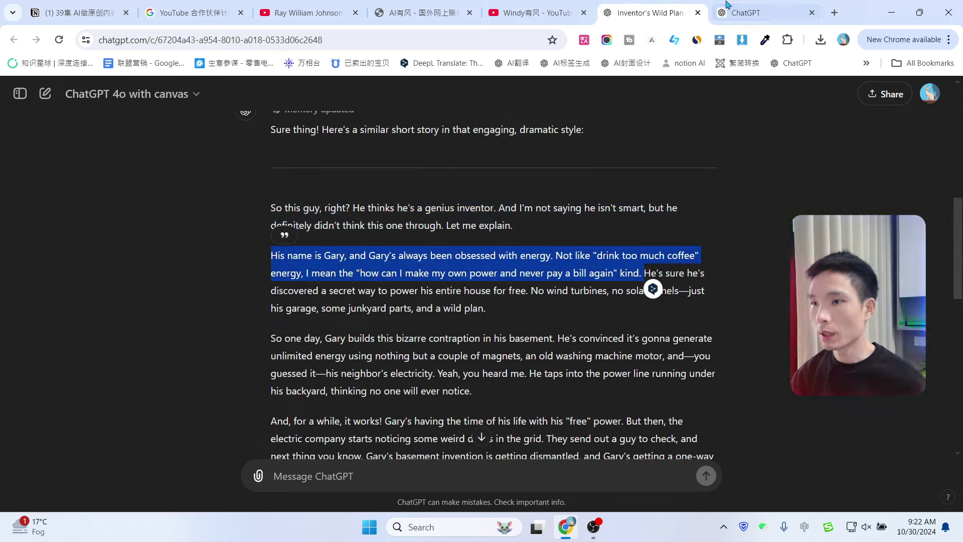
key("ctrl+Tab")
left_click(368, 469)
type("His name is Gary, and Gary’s always been obsessed with energy. Not like \"drink too much coffee\" energy, I mean the \"how can I make my own power and never pay a bill again\" kind.")
key("Return")
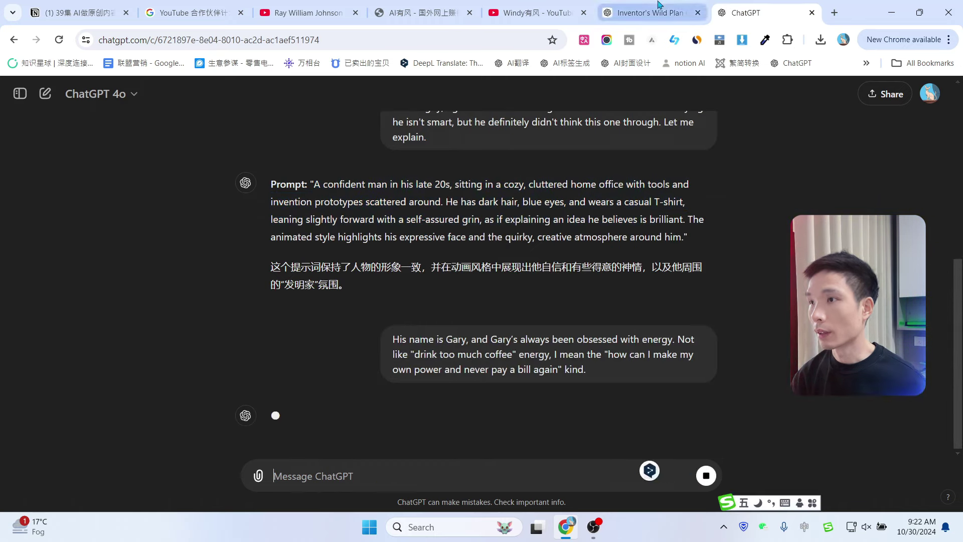
Copy the rest of the second paragraph, from "He's sure he's discovered" to "a wild plan.", and send it to the image-prompt chat.
key("ctrl+shift+Tab")
left_click(646, 275)
left_click_drag(645, 275, 488, 309)
key("ctrl+c")
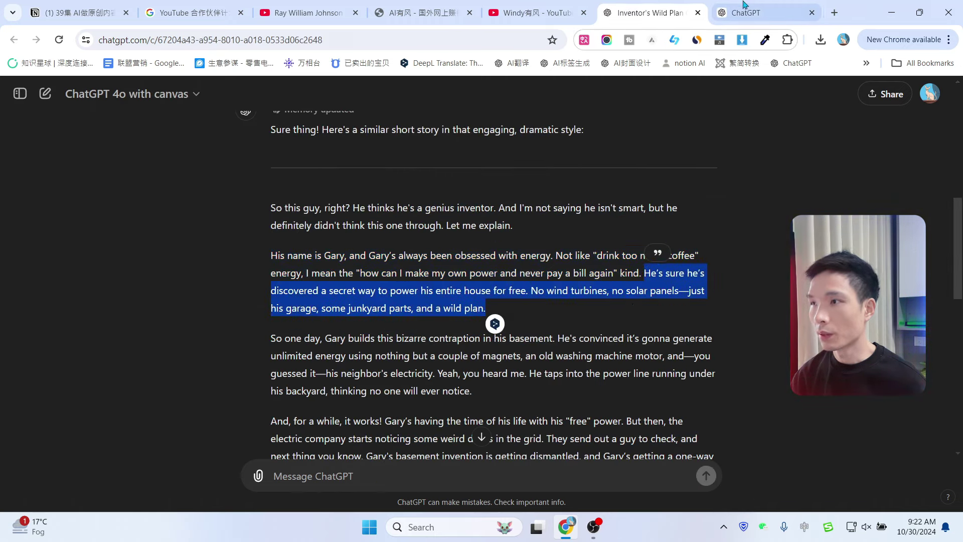
key("ctrl+Tab")
left_click(456, 471)
key("ctrl+v")
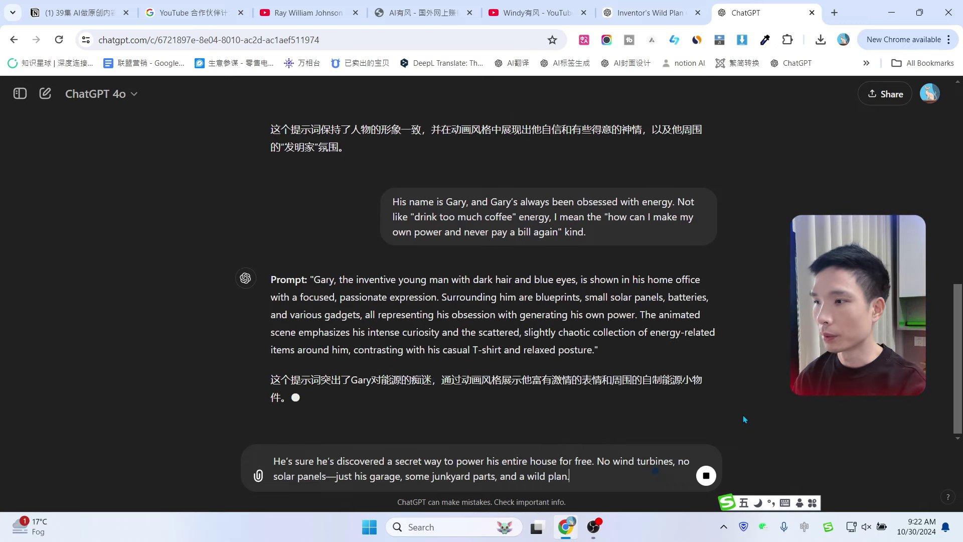
key("Return")
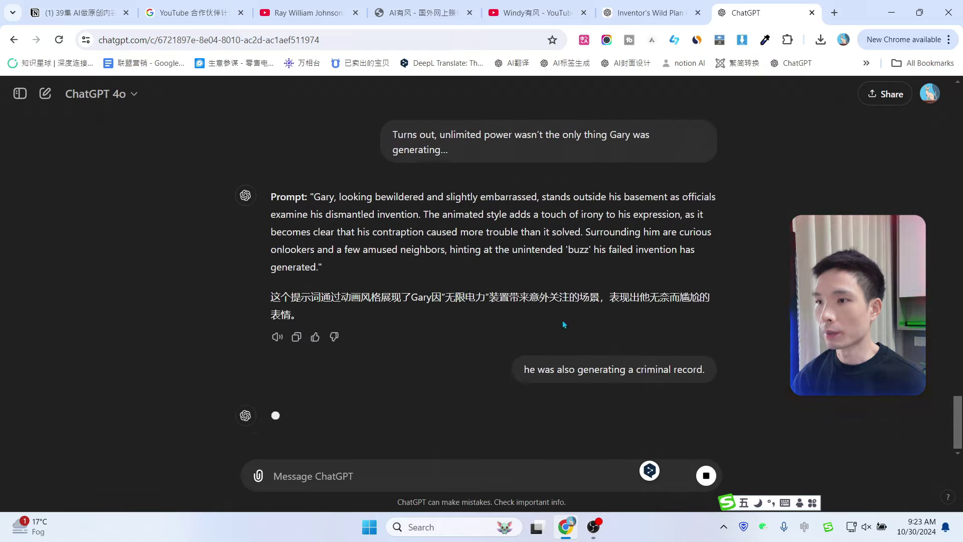
Review the generated prompts, copy the first one about the confident man in his late 20s, and replace Leonardo AI's image prompt with it.
scroll(564, 323, "up", 15)
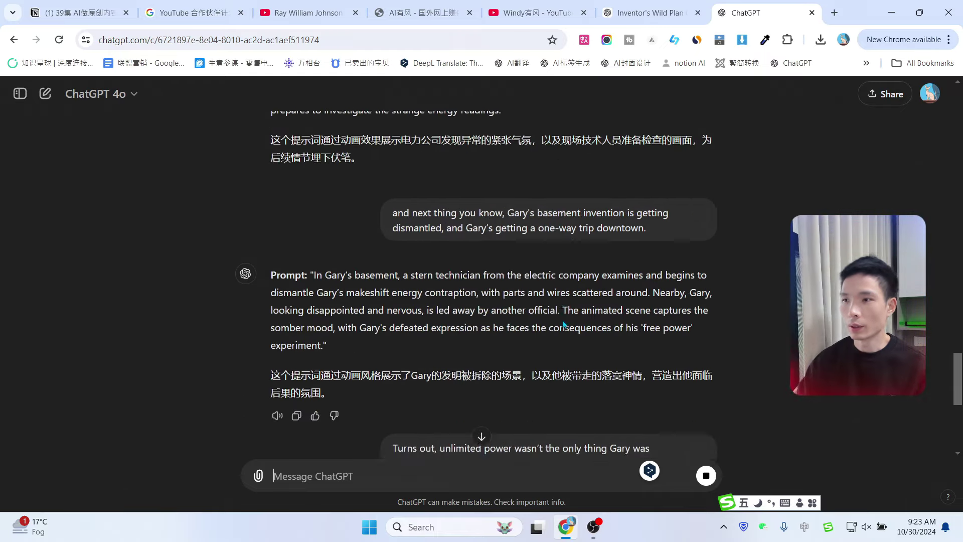
scroll(515, 273, "up", 15)
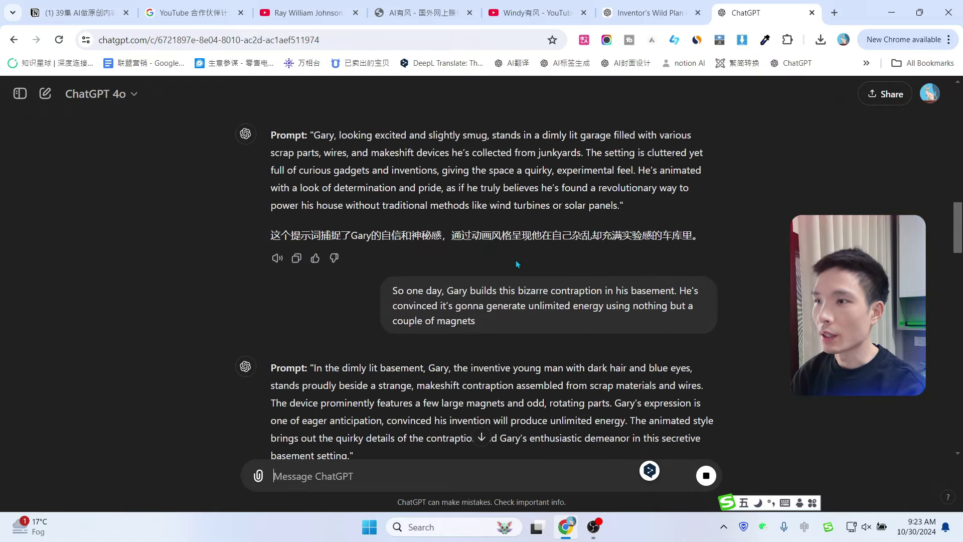
scroll(515, 245, "up", 10)
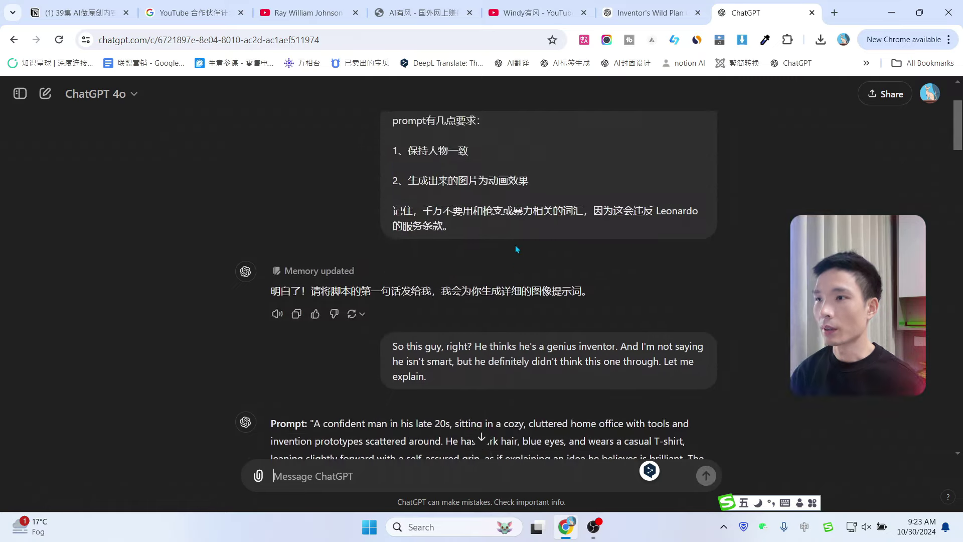
scroll(310, 285, "down", 3)
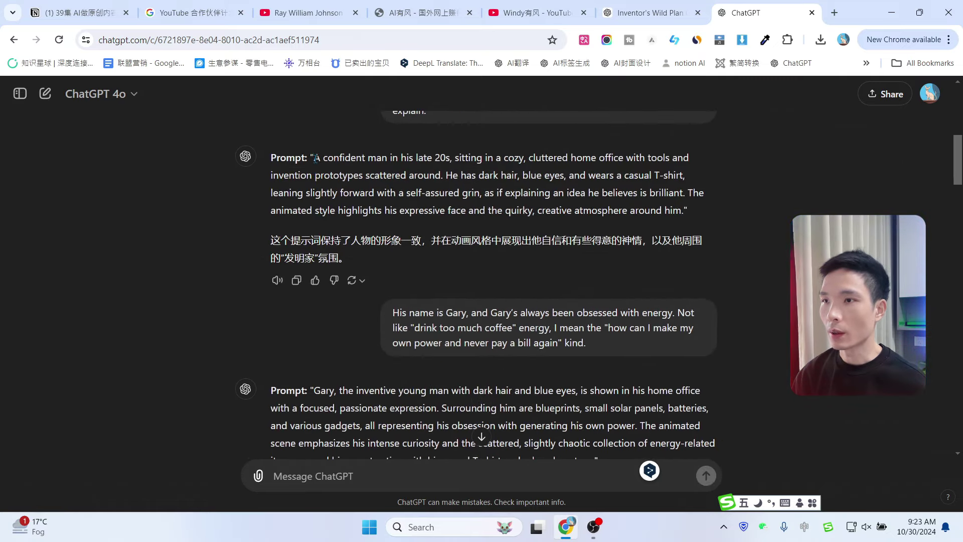
left_click_drag(316, 159, 678, 207)
key("ctrl+c")
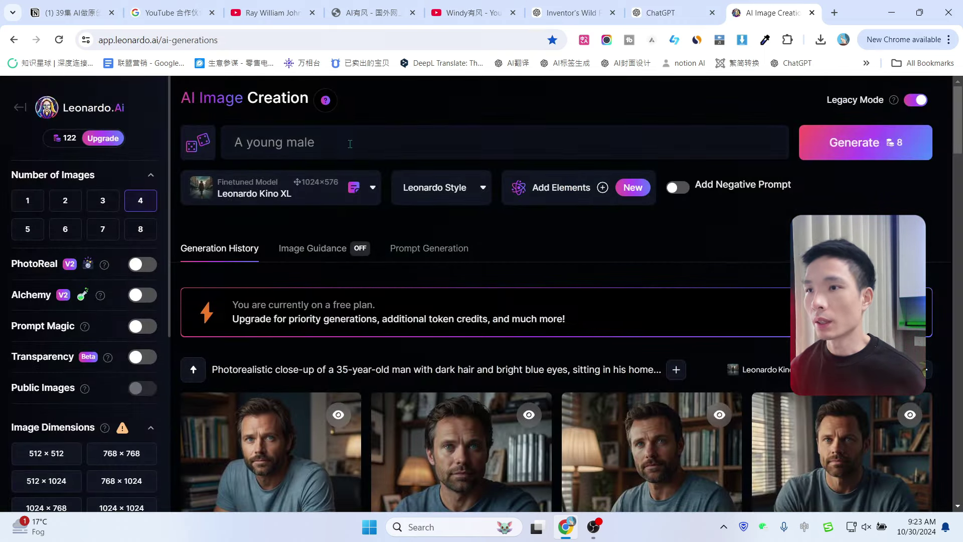
left_click_drag(316, 142, 205, 146)
key("ctrl+v")
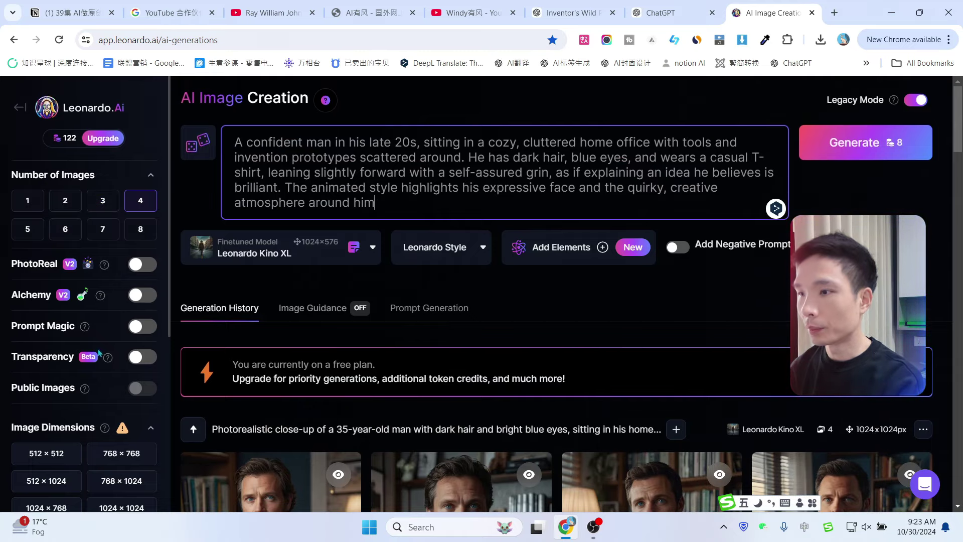
Compare Leonardo AI's legacy and new image creation interfaces, and leave Legacy Mode turned off.
scroll(501, 301, "down", 5)
scroll(501, 300, "up", 5)
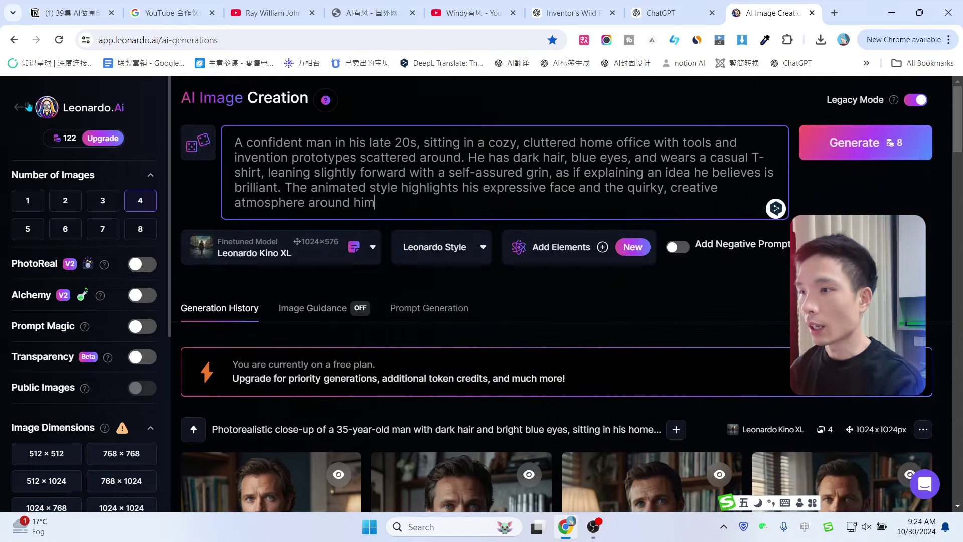
mouse_move(855, 104)
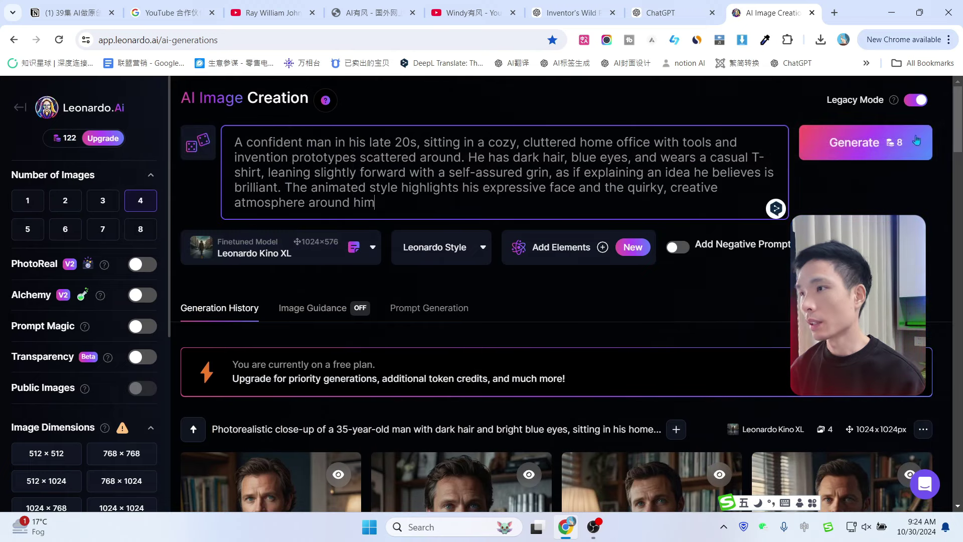
left_click(915, 100)
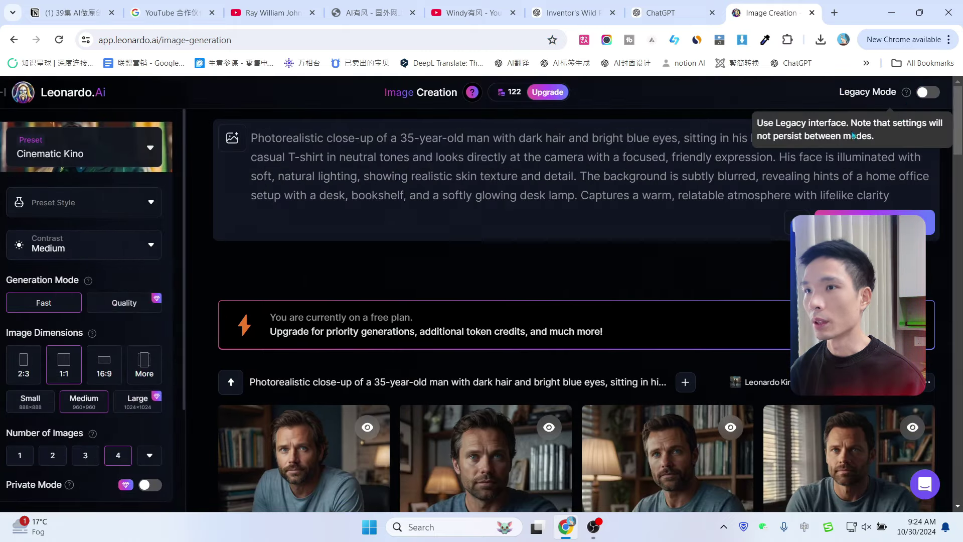
left_click(928, 95)
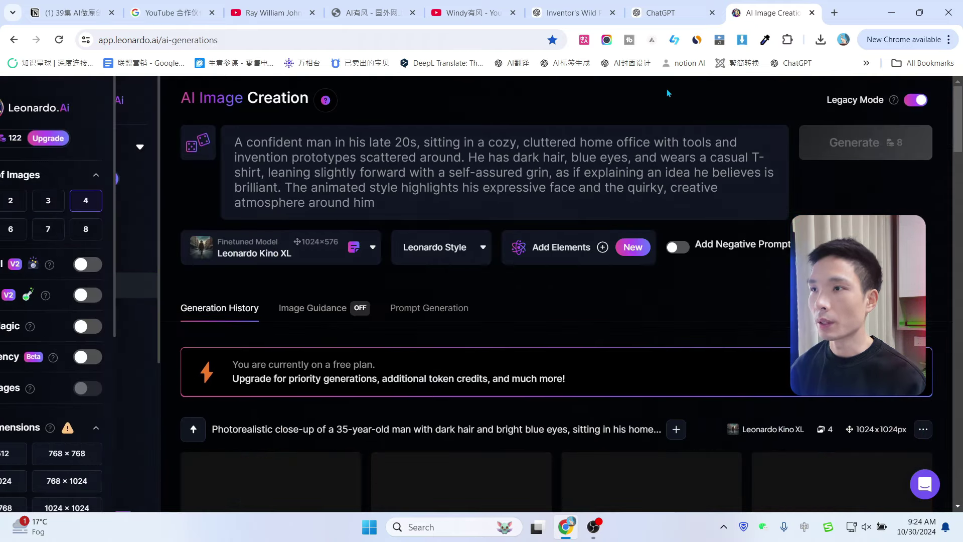
left_click(914, 103)
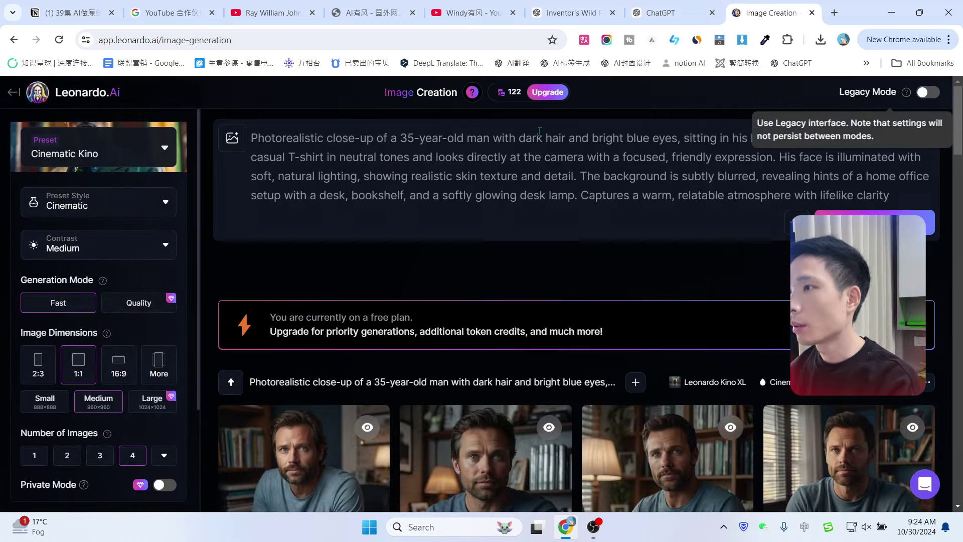
Set the image preset to Anime and check the illustrated style of Ray William Johnson's Shorts for comparison.
left_click(165, 150)
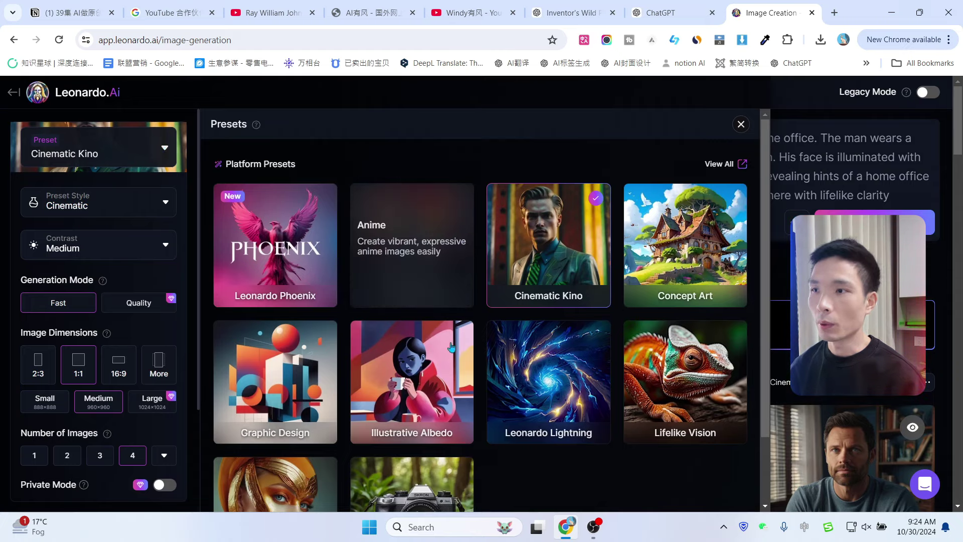
left_click(424, 212)
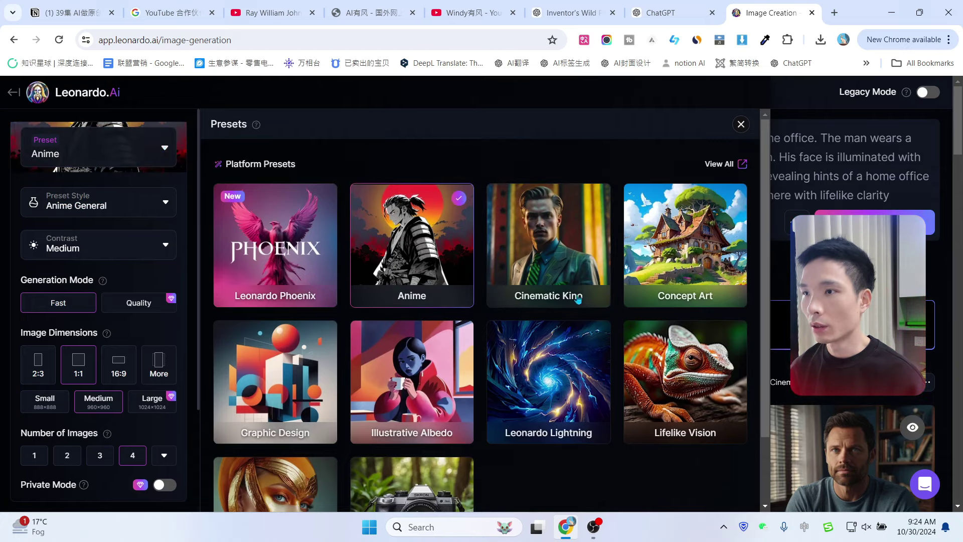
left_click(271, 12)
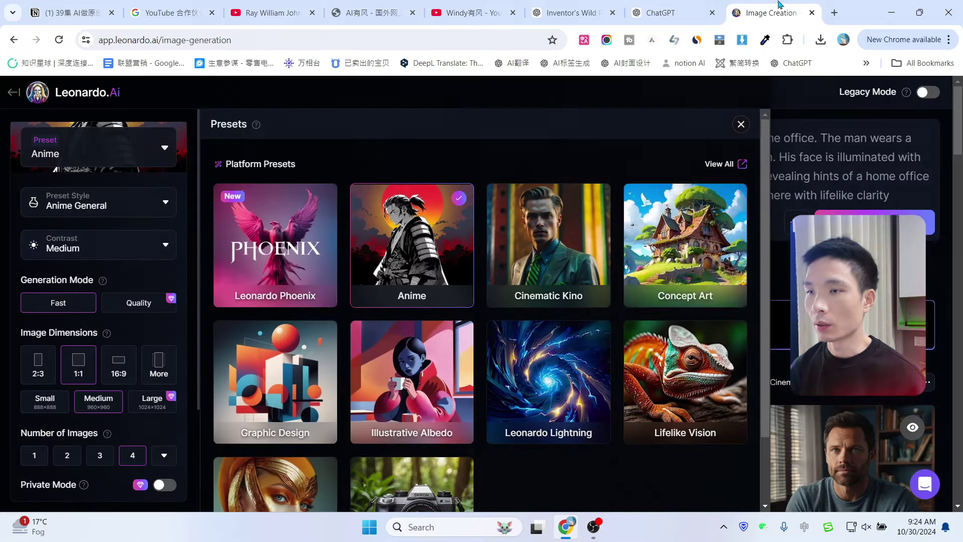
Browse the platform presets, keep Anime selected, and generate four images from the existing prompt about the 35-year-old man.
left_click(772, 13)
scroll(439, 399, "down", 2)
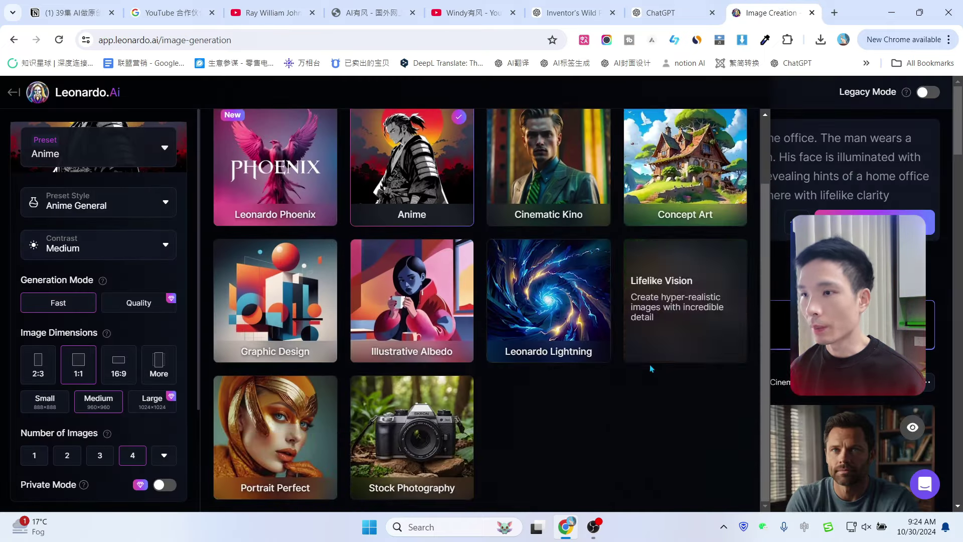
scroll(412, 285, "up", 2)
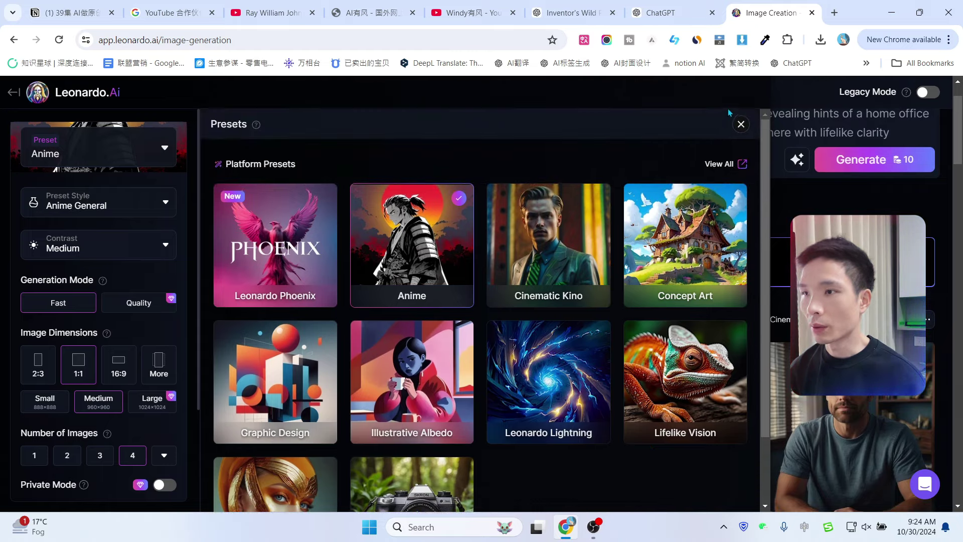
left_click(266, 13)
left_click(767, 13)
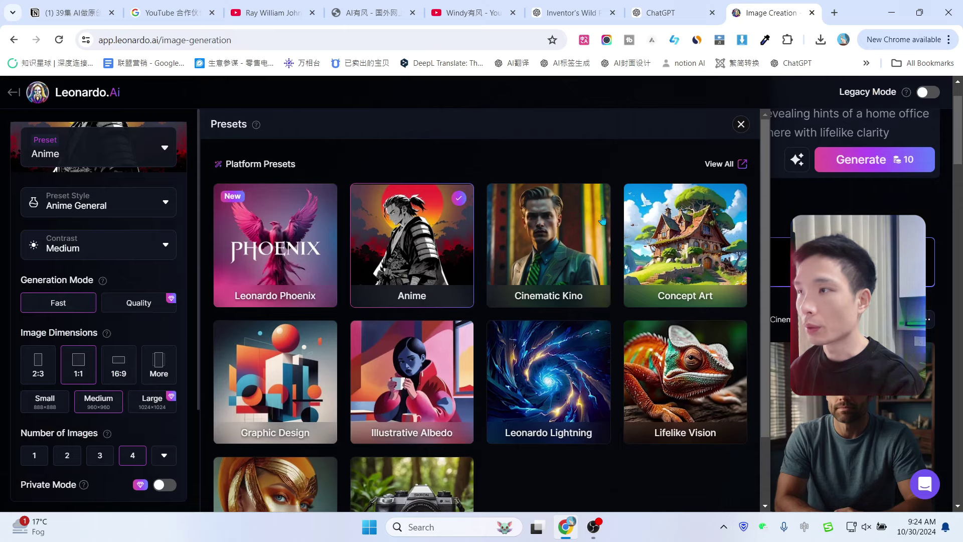
left_click(740, 125)
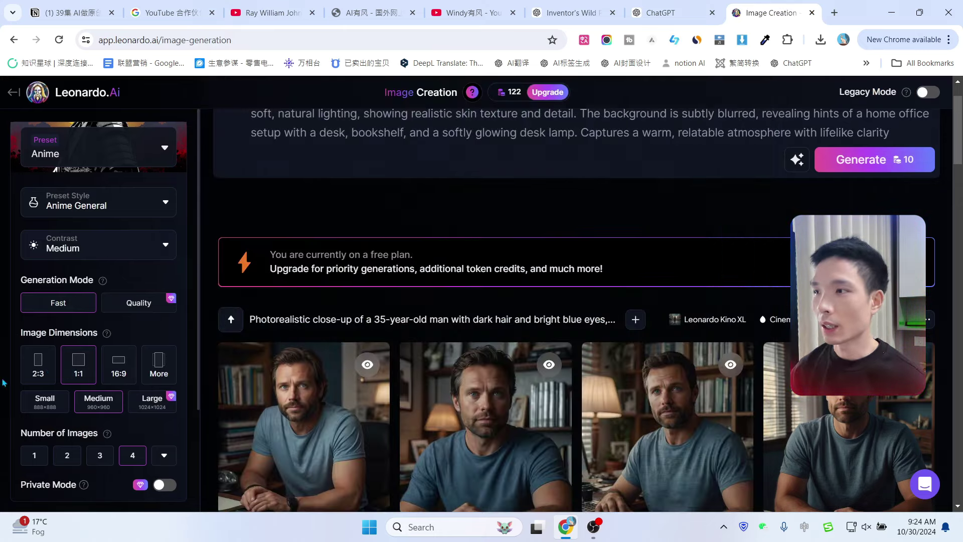
scroll(399, 271, "up", 1)
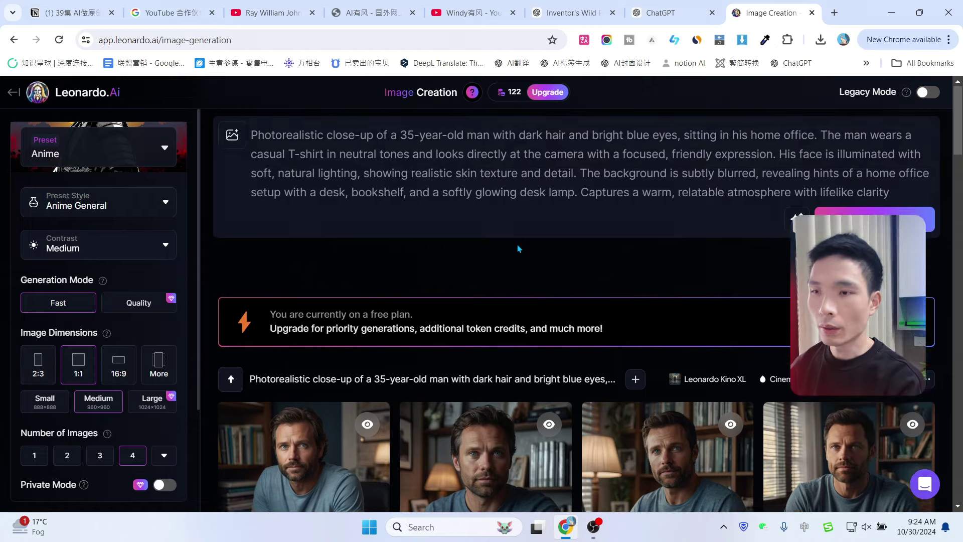
left_click(927, 222)
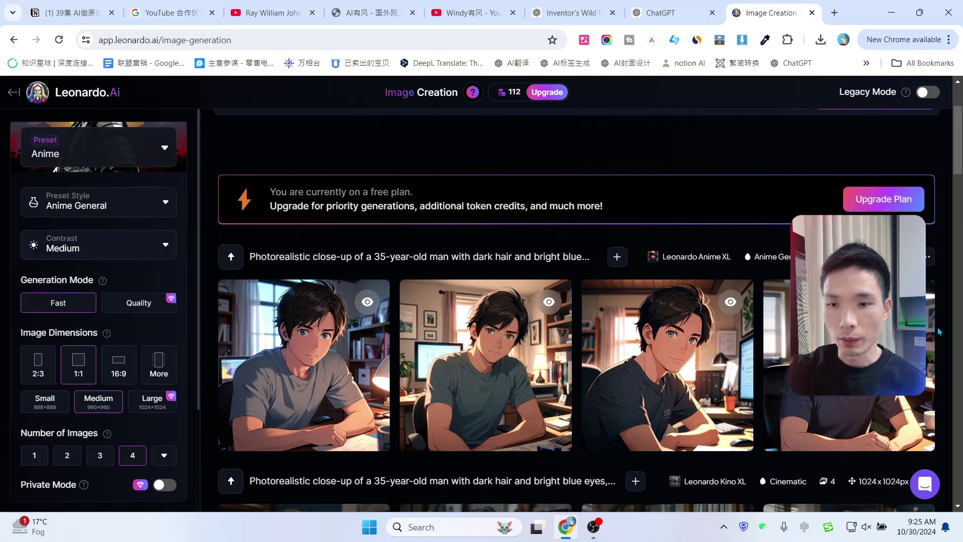
Open the first generated anime image of the man in the grey T-shirt, download it and close the preview.
scroll(938, 295, "down", 1)
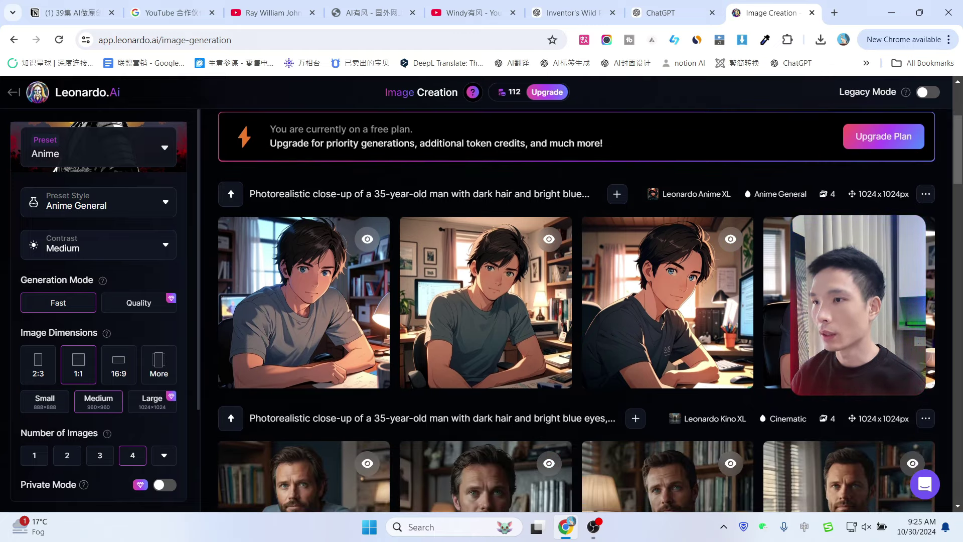
left_click(338, 275)
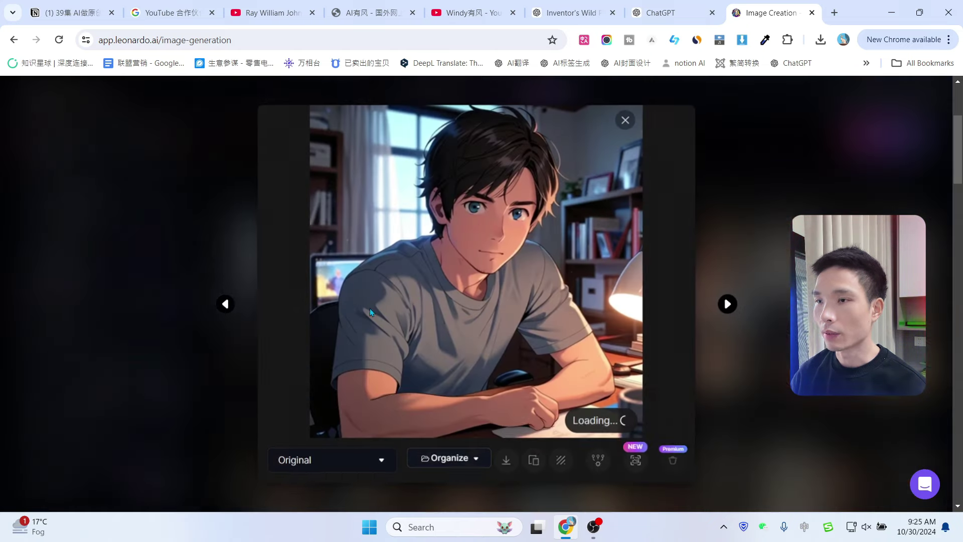
left_click(508, 469)
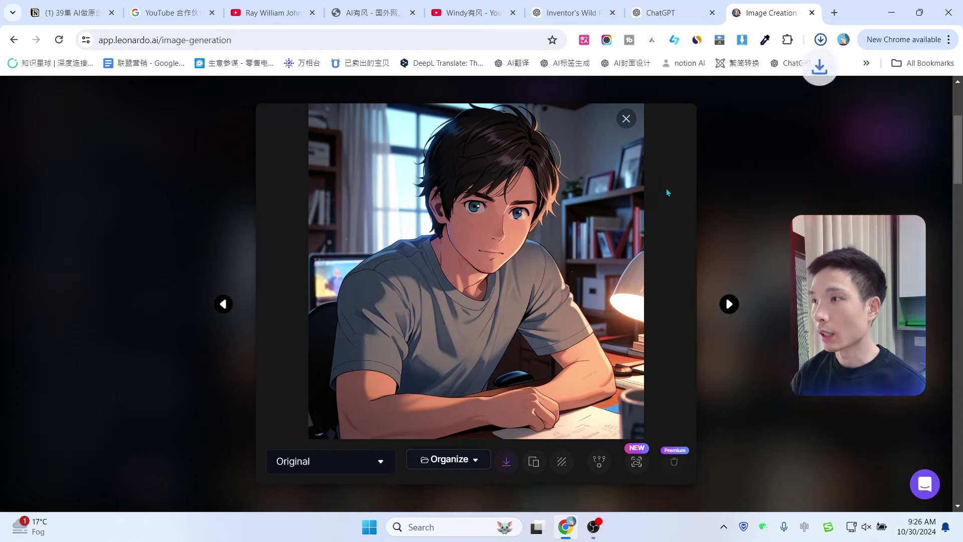
left_click(238, 172)
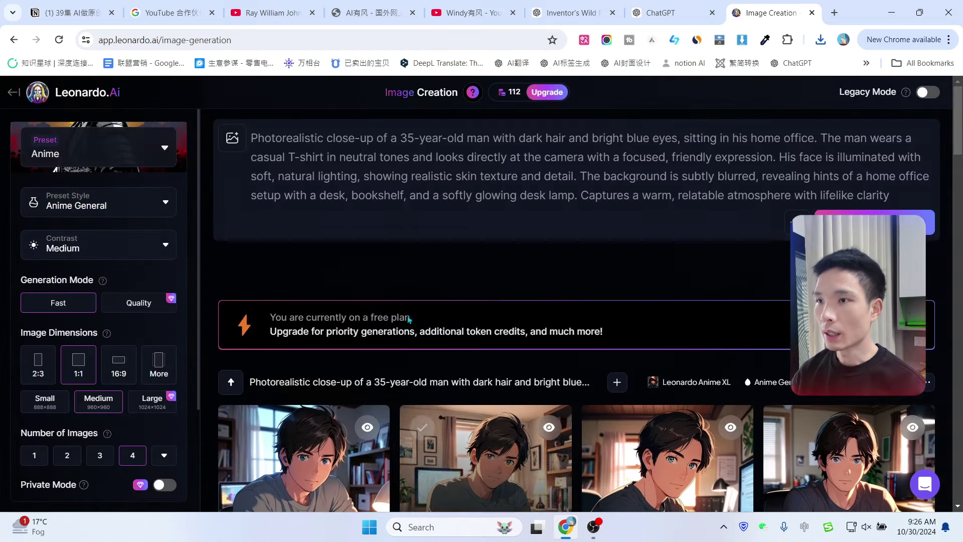
Review the image guidance options and add the downloaded anime portrait as a Style Reference.
left_click(230, 142)
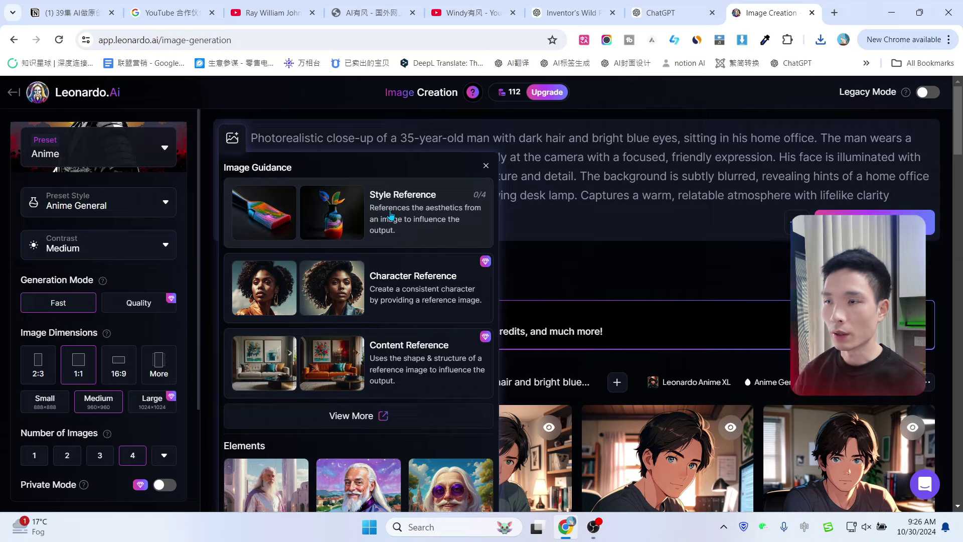
scroll(520, 204, "down", 4)
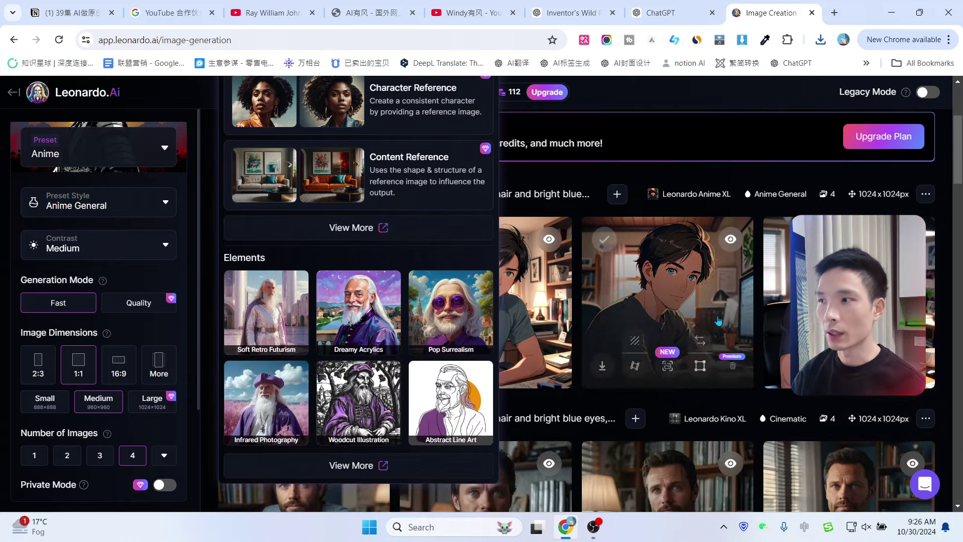
scroll(775, 313, "up", 4)
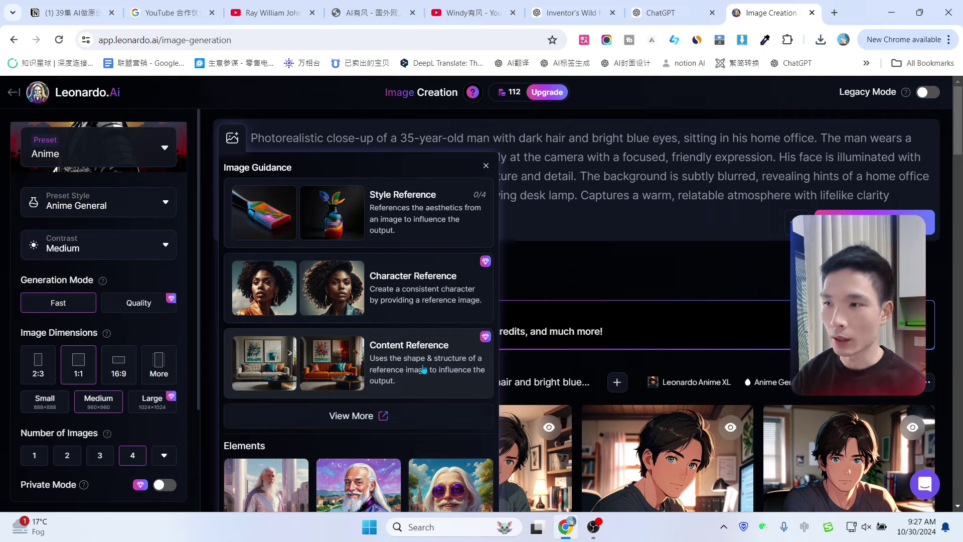
left_click(360, 212)
left_click(227, 246)
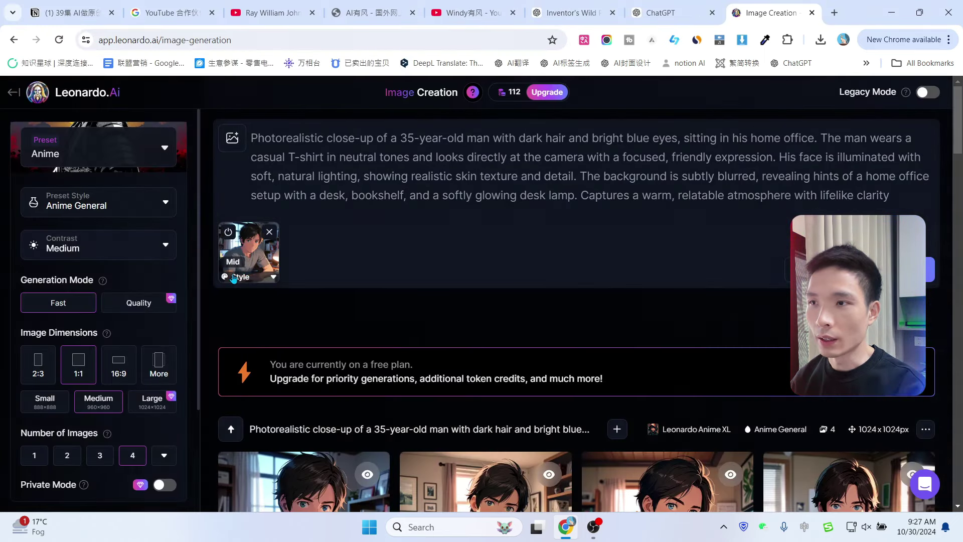
Set the strength of the style reference image to Low.
left_click(245, 277)
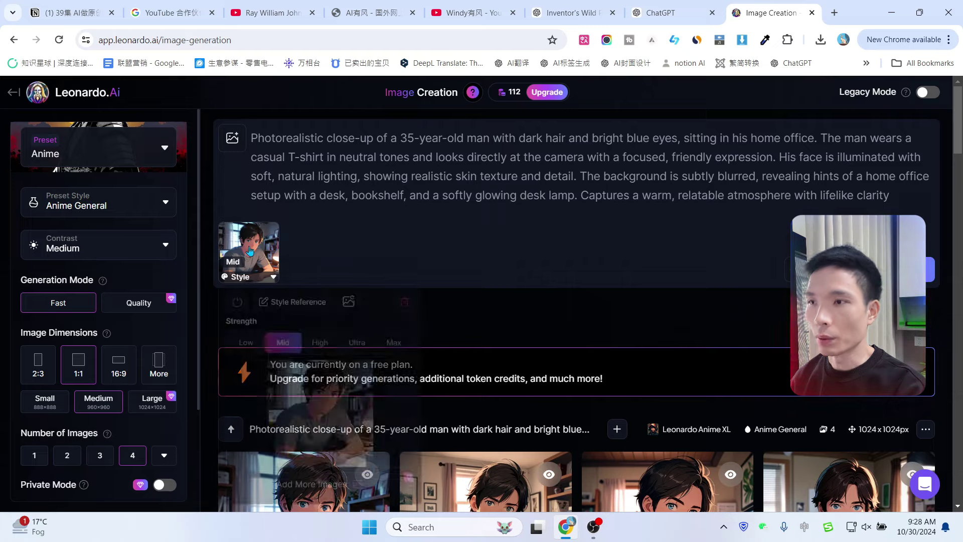
scroll(577, 235, "down", 1)
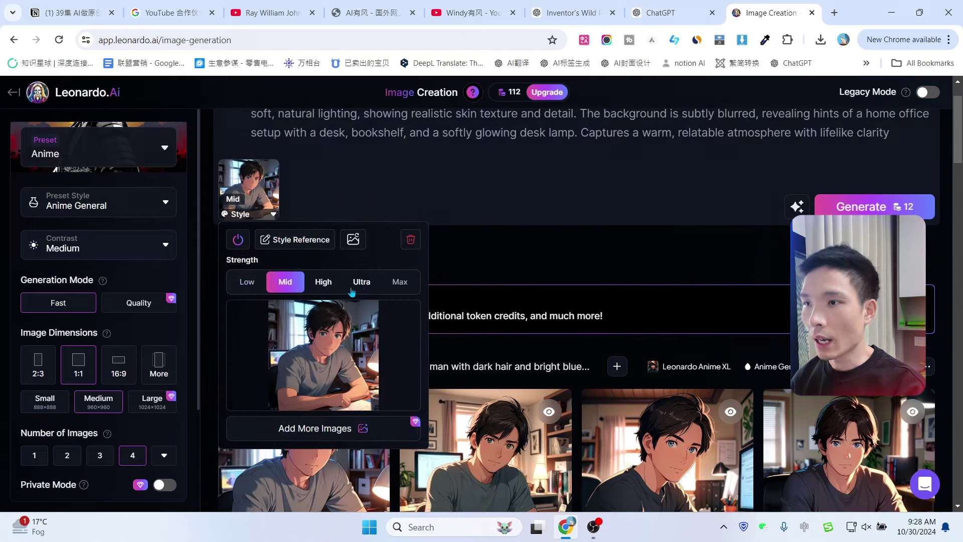
left_click(245, 287)
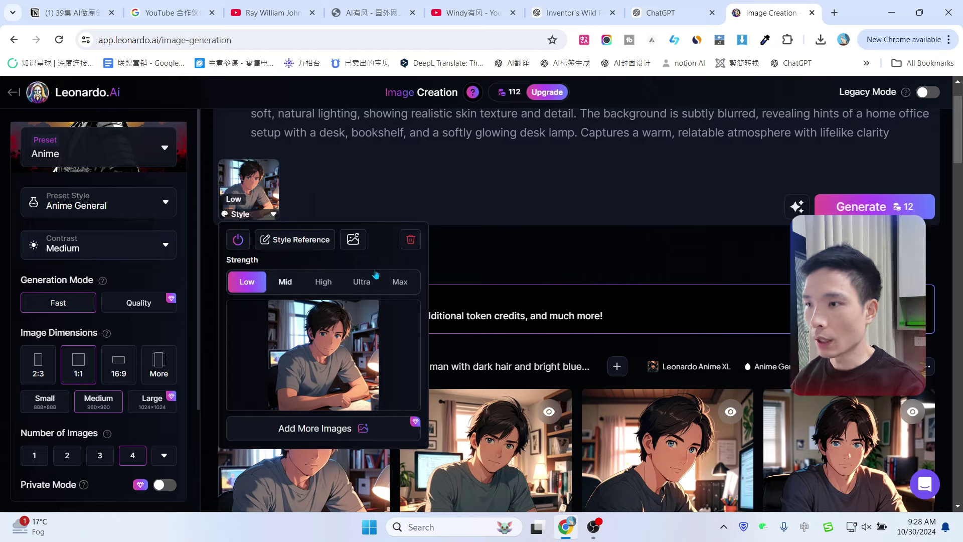
scroll(574, 261, "down", 2)
scroll(574, 261, "up", 1)
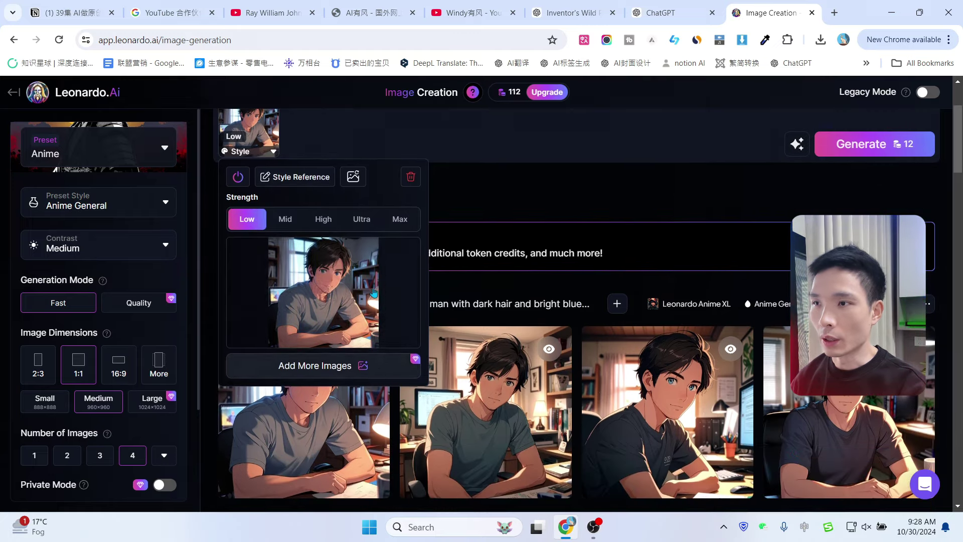
mouse_move(326, 282)
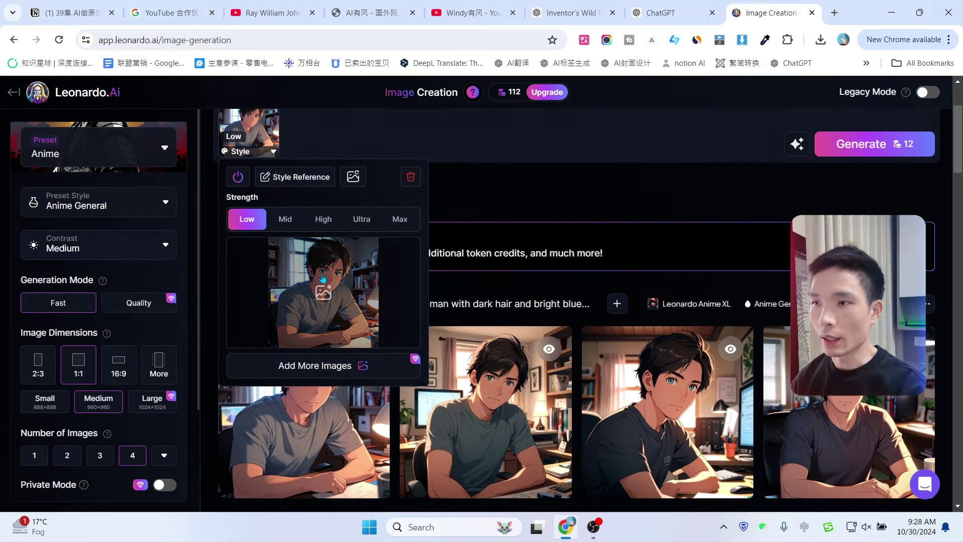
scroll(350, 290, "up", 1)
Switch to ChatGPT and copy the prompt showing Gary in his home office among blueprints, small solar panels, batteries and gadgets.
left_click(667, 13)
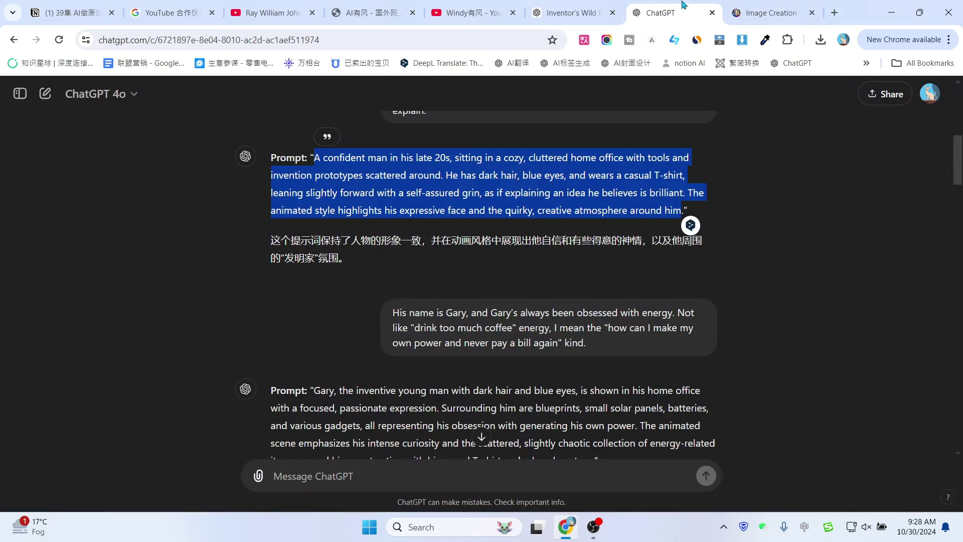
scroll(499, 270, "up", 1)
scroll(498, 250, "down", 2)
scroll(498, 246, "down", 3)
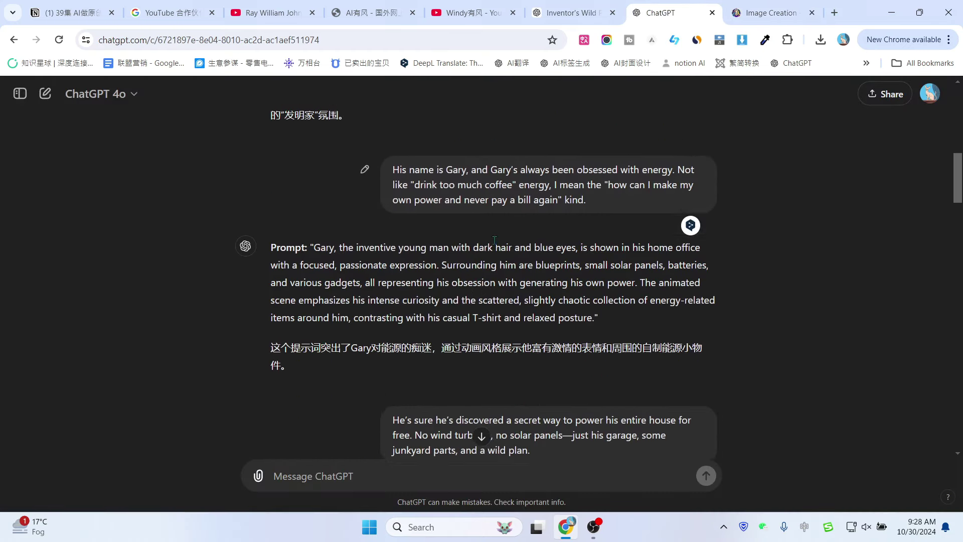
left_click_drag(311, 202, 595, 272)
key("ctrl+c")
In Leonardo AI, generate images from the copied home-office prompt and from the prompt about Gary in the junkyard-scrap garage.
key("ctrl+Tab")
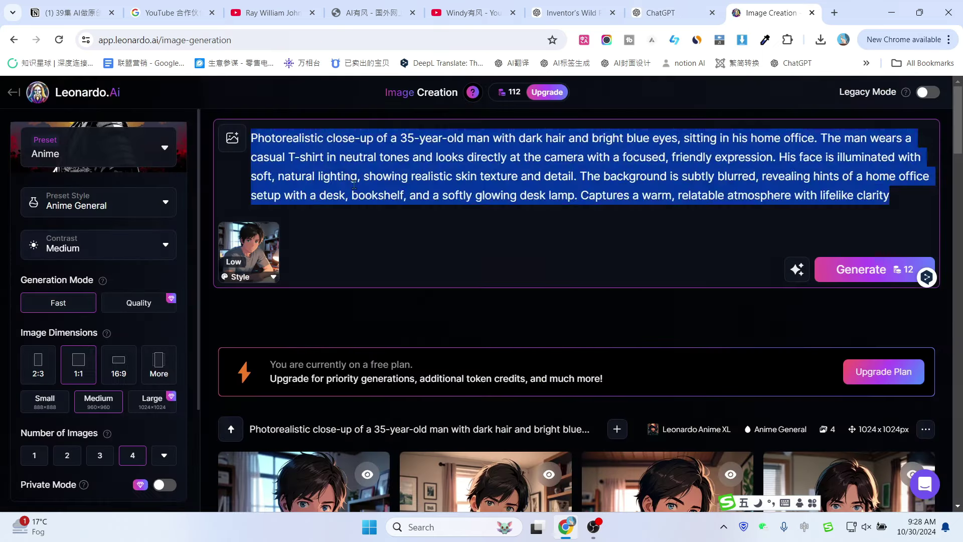
key("ctrl+v")
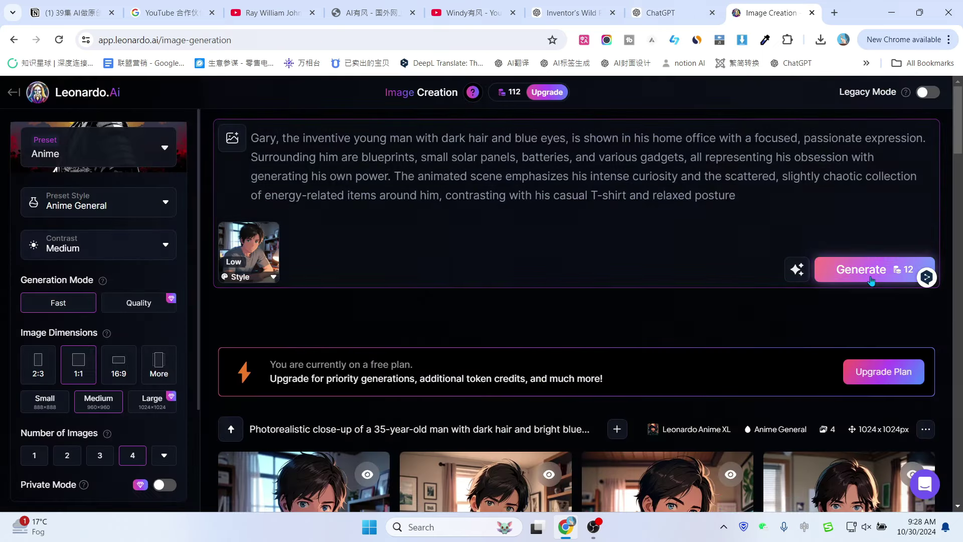
left_click(863, 271)
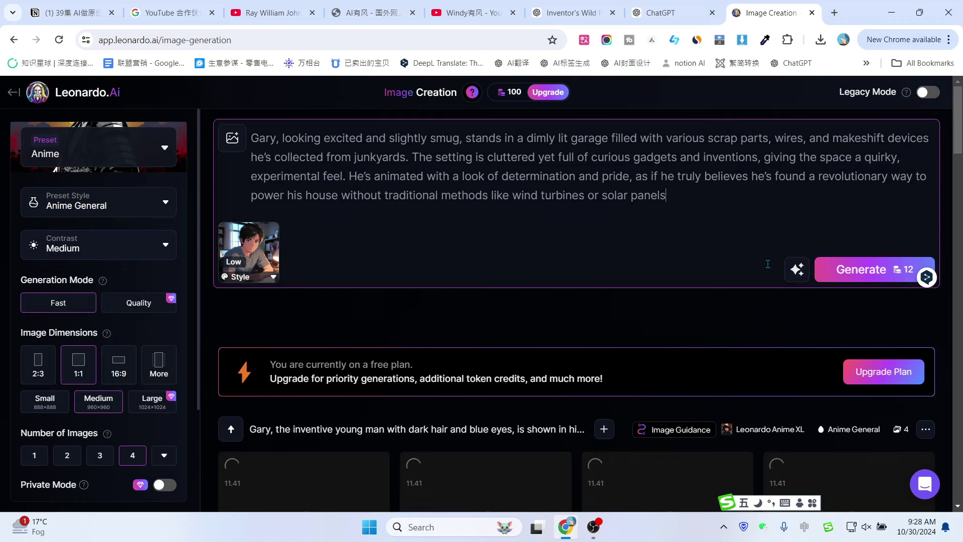
left_click(868, 271)
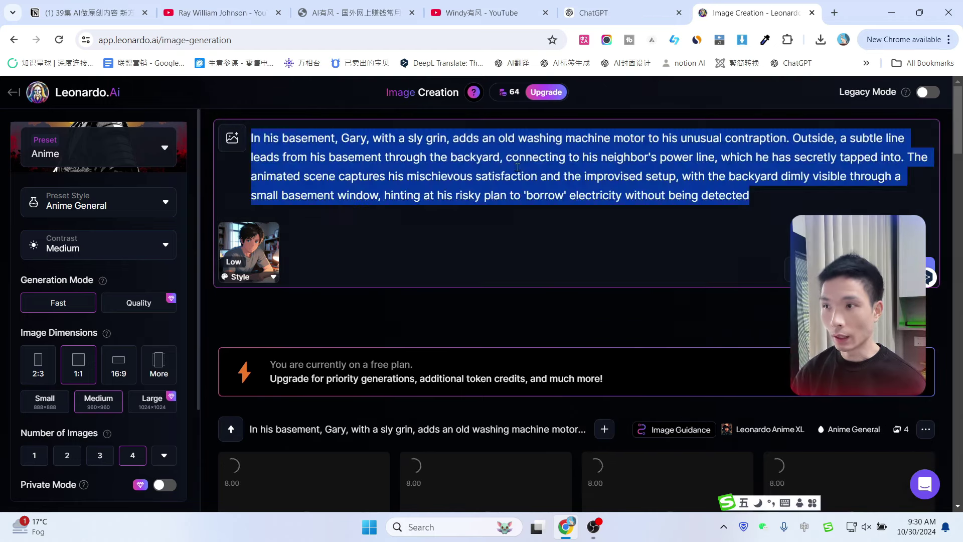
Replace the image prompt with the one about Gary enjoying his 'free' electricity at home, and check the remaining fast tokens.
key("ctrl+v")
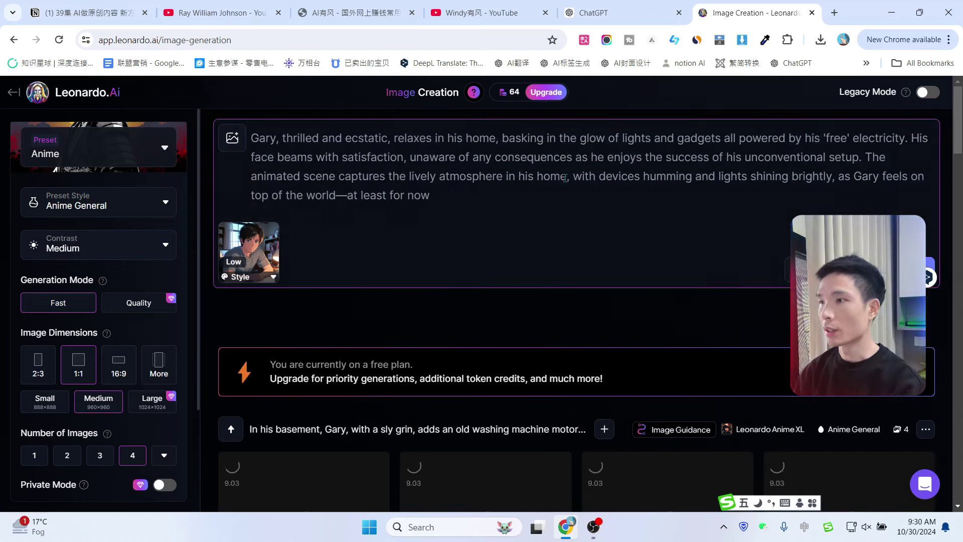
mouse_move(516, 95)
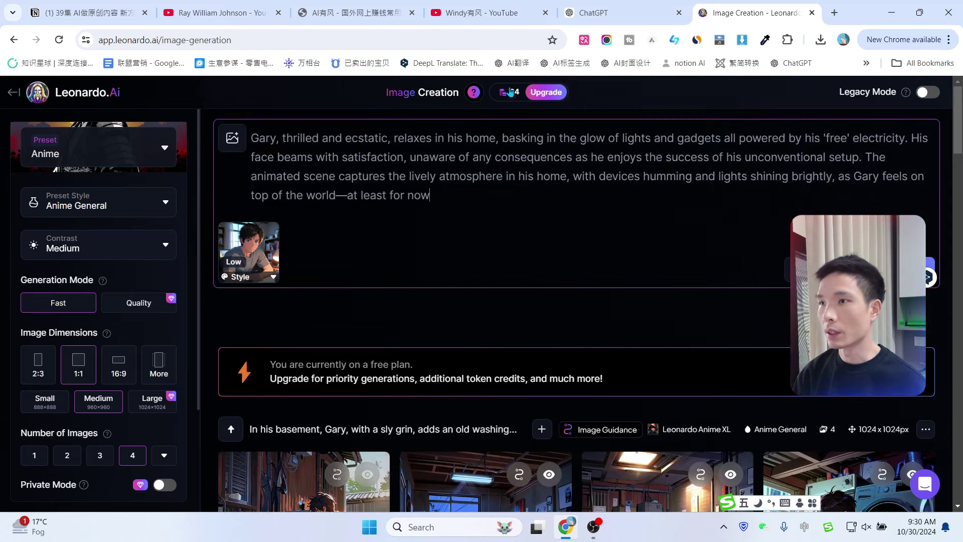
mouse_move(742, 125)
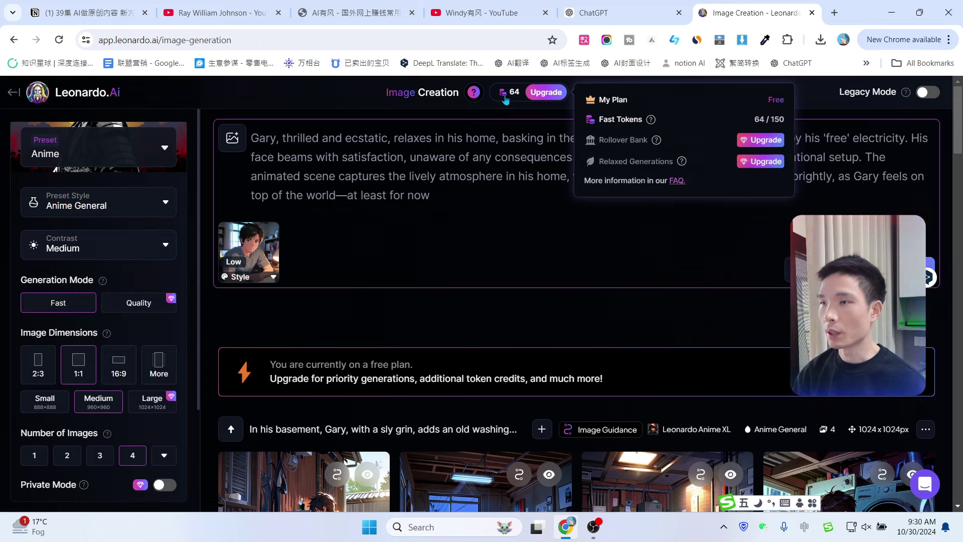
left_click(435, 214)
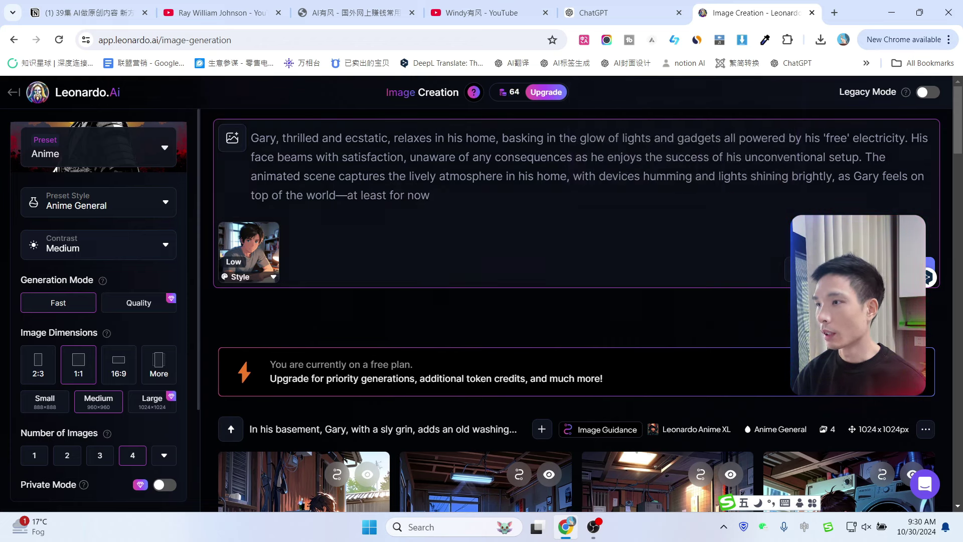
Submit the image prompt for generation and dismiss the token upgrade offer.
key("Return")
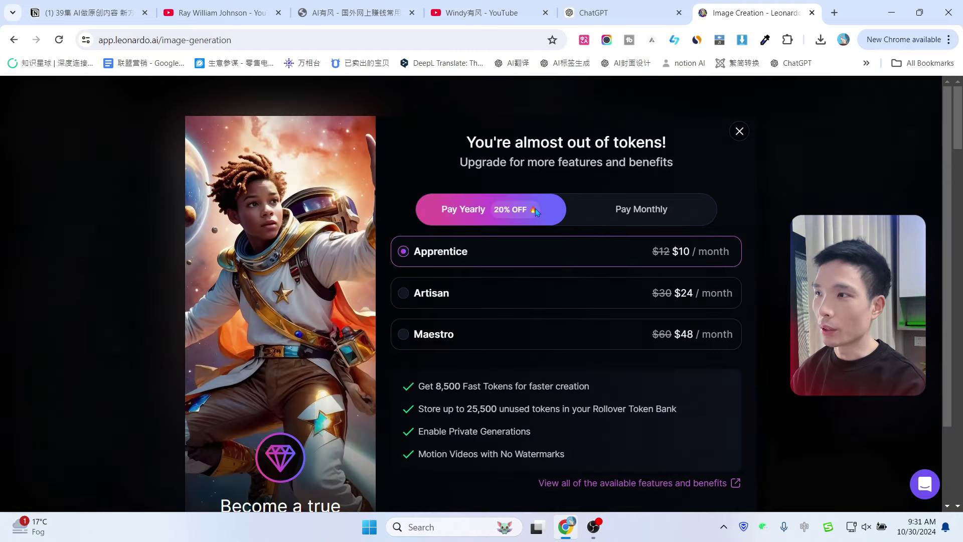
left_click(738, 131)
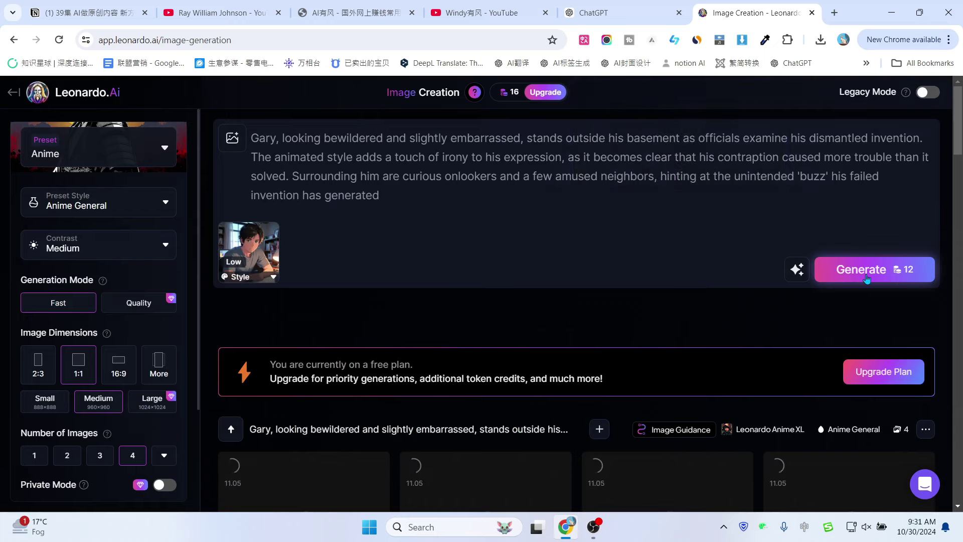
Try to generate images from ChatGPT's prompt about Gary in the police station, and view the monthly upgrade prices.
scroll(867, 278, "down", 2)
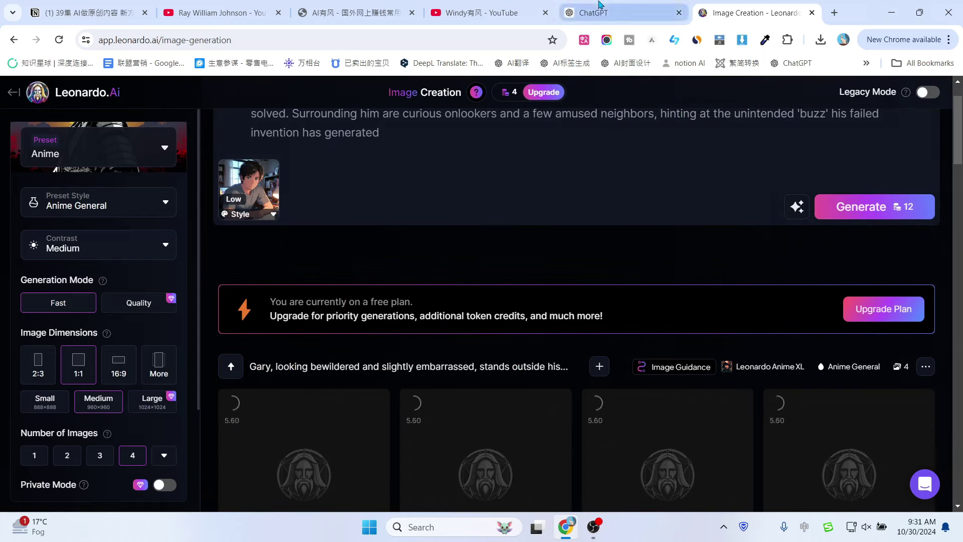
left_click(621, 13)
key("ctrl+Tab")
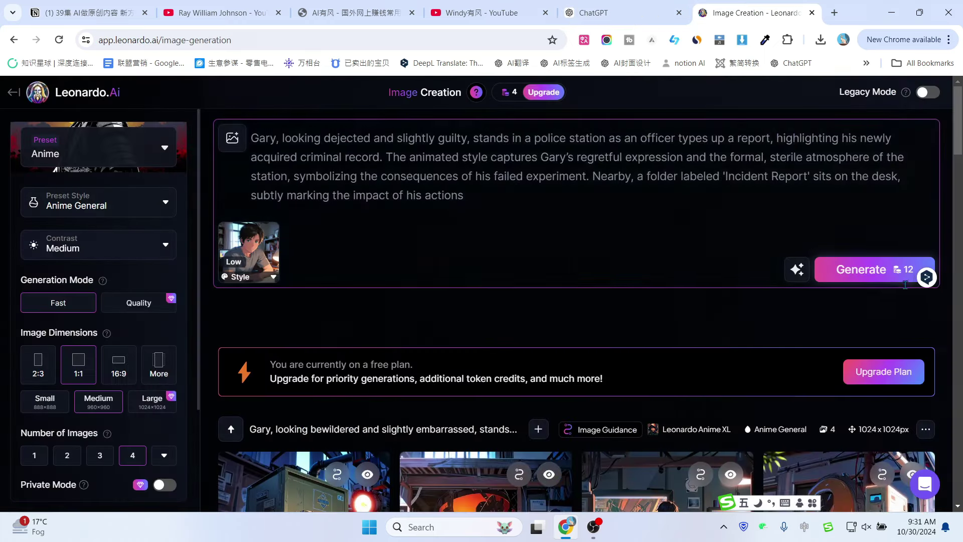
left_click(862, 275)
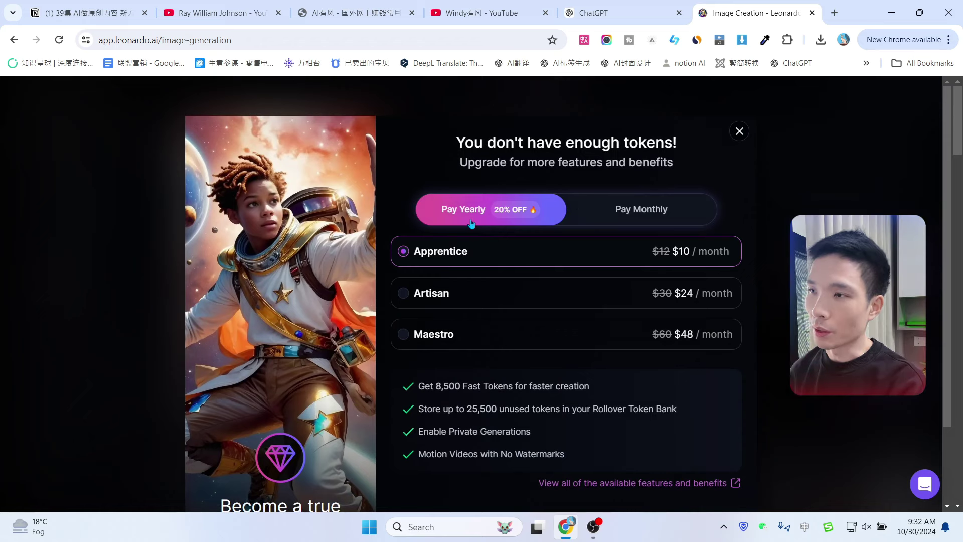
left_click(639, 206)
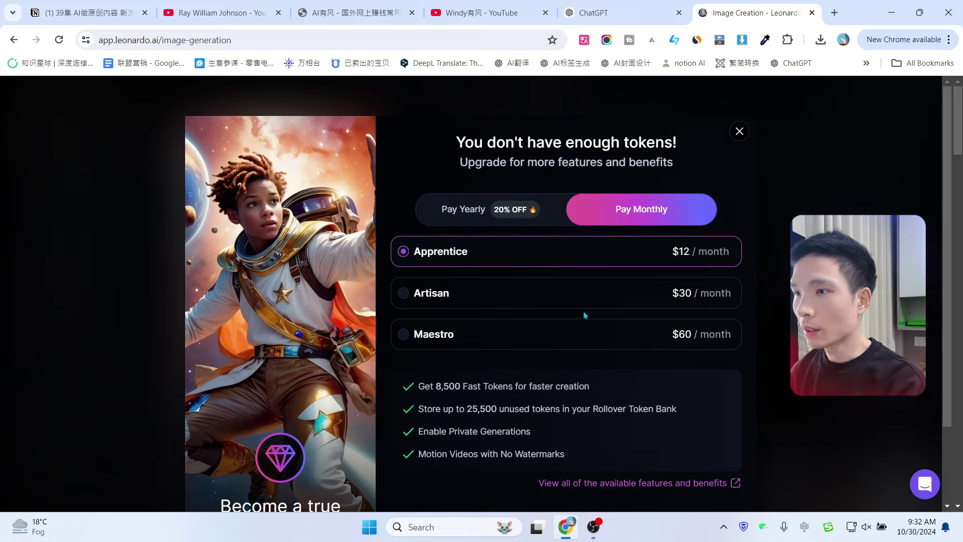
Compare the Apprentice, Artisan and Maestro monthly plans, and upgrade to the Apprentice plan at $12 per month.
left_click(605, 298)
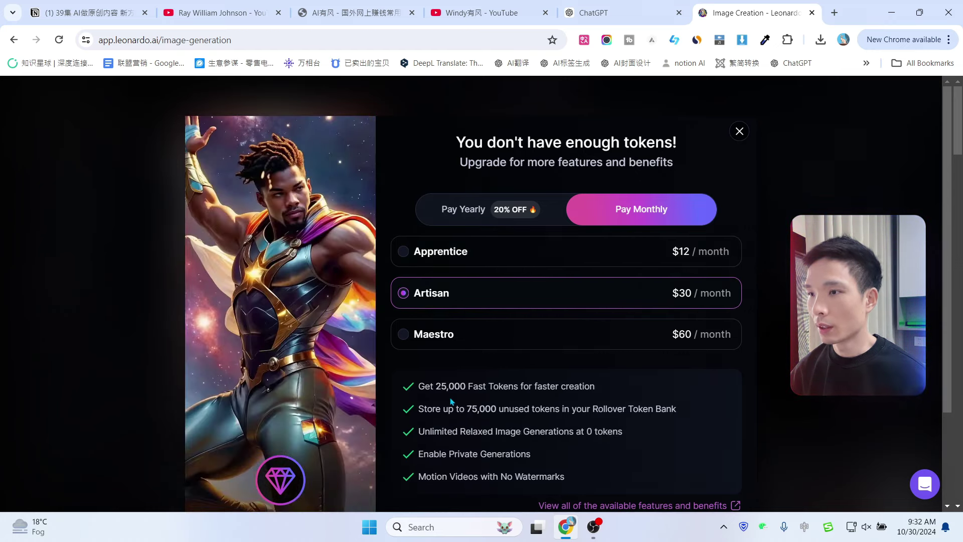
left_click(502, 252)
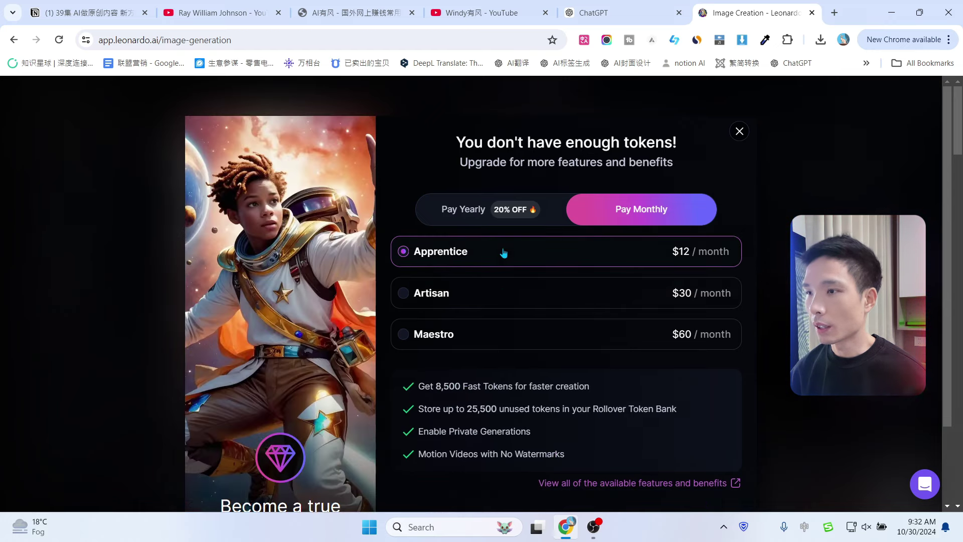
left_click(492, 336)
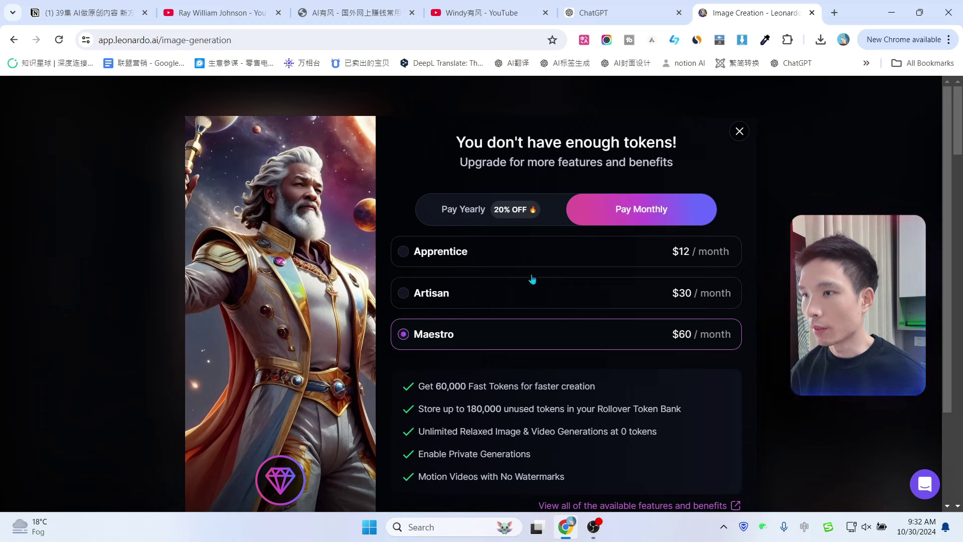
left_click(527, 259)
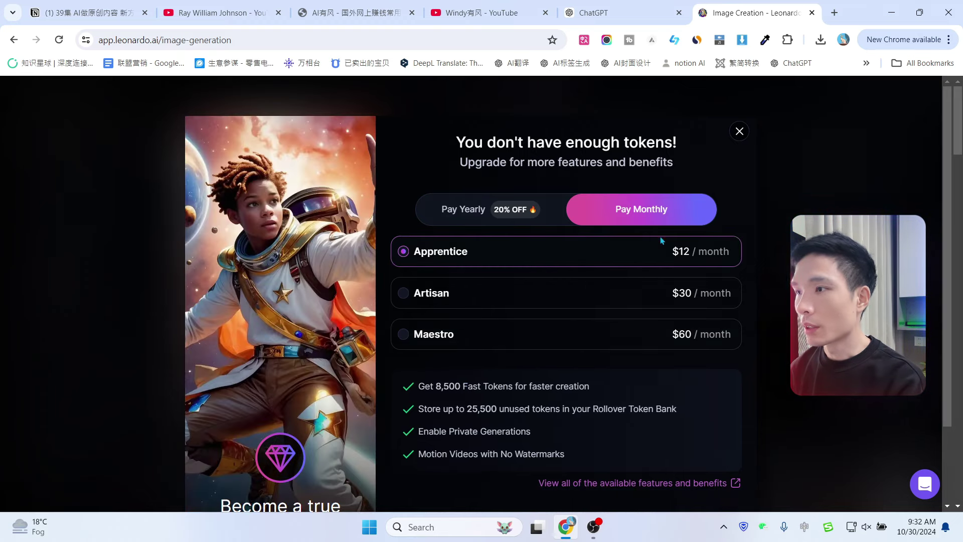
scroll(660, 241, "down", 1)
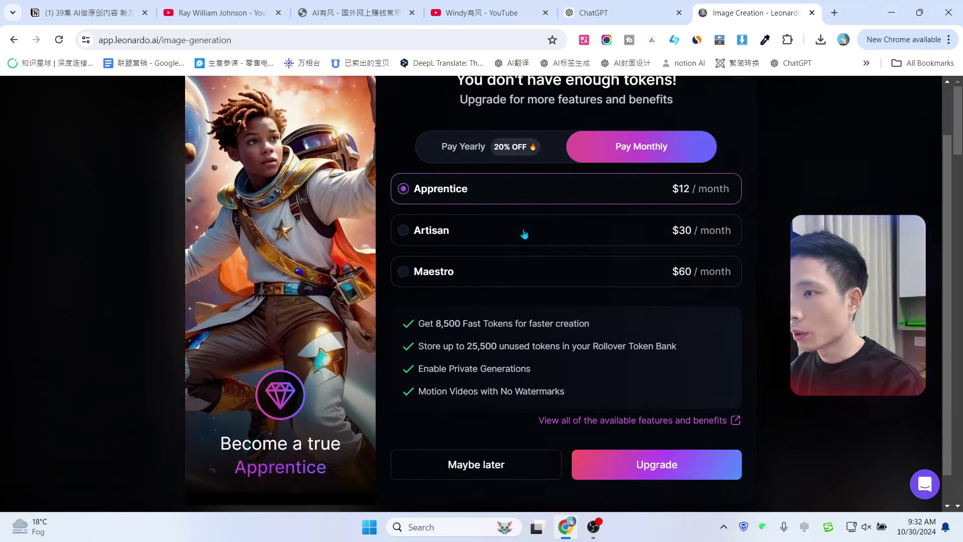
left_click(522, 231)
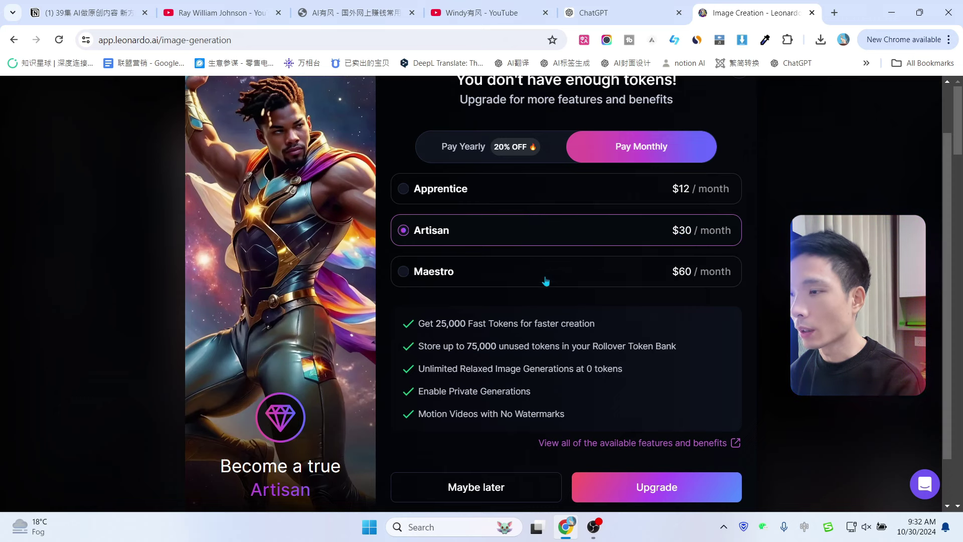
left_click(536, 193)
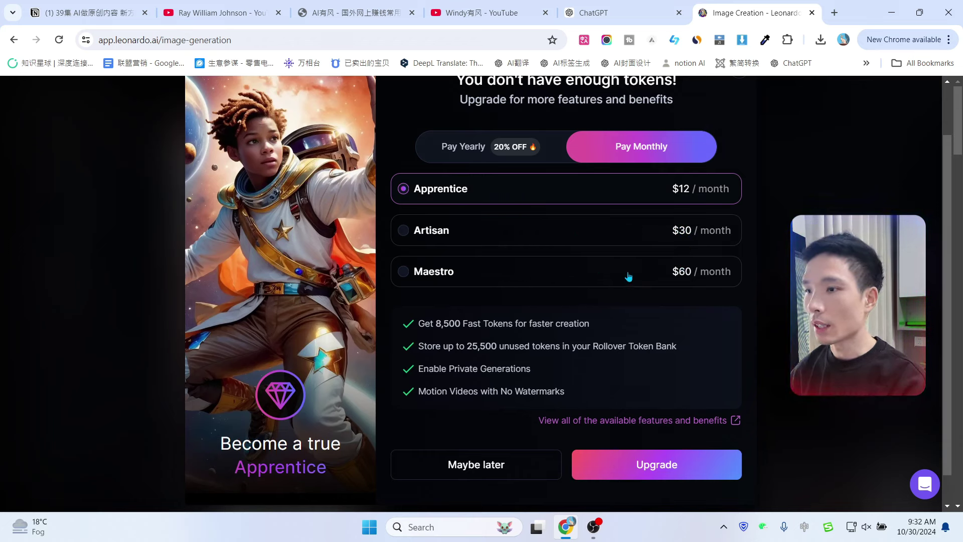
left_click(665, 467)
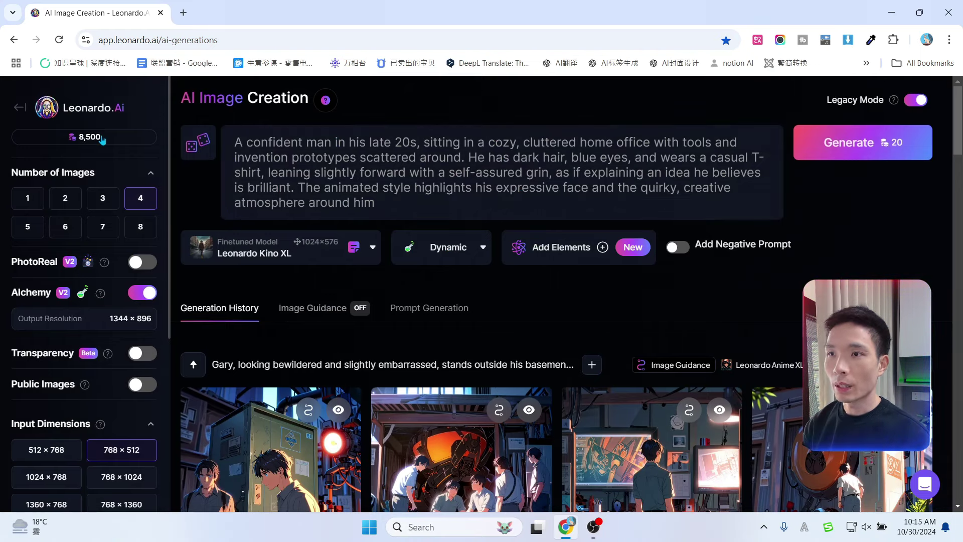
Check the token balance and ready the image prompt about Gary in the police station for generation.
mouse_move(94, 146)
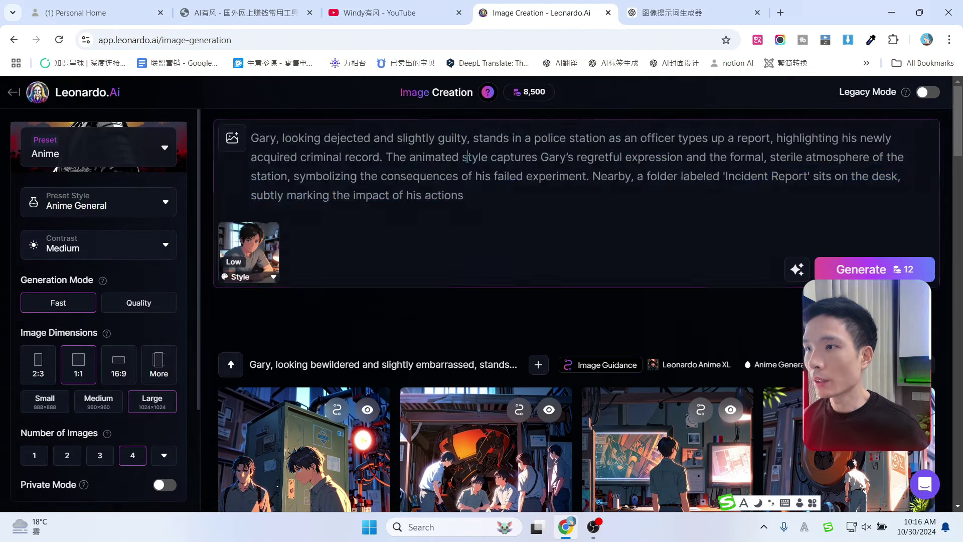
key("ctrl+a")
key("Right")
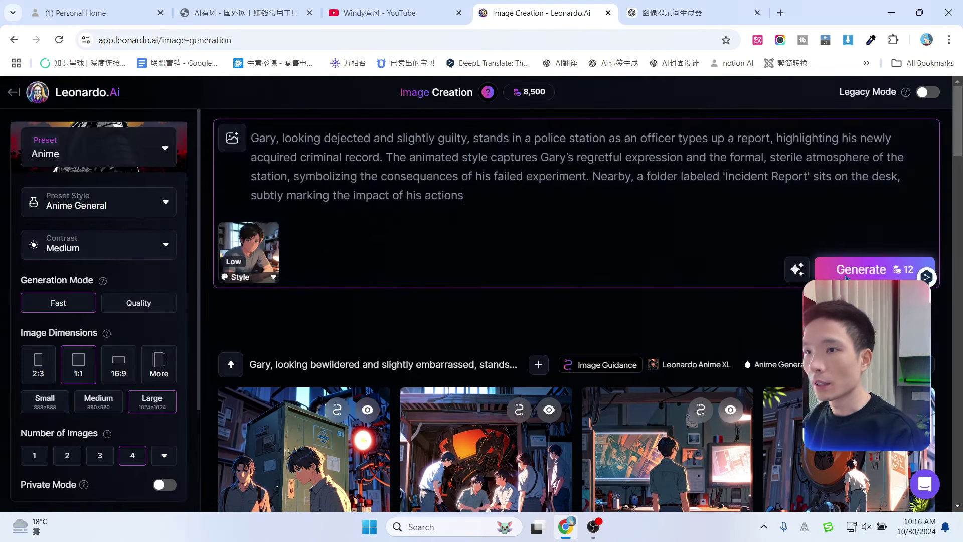
Generate four images from the police station prompt with the Anime preset and style reference.
left_click(846, 277)
scroll(727, 276, "down", 8)
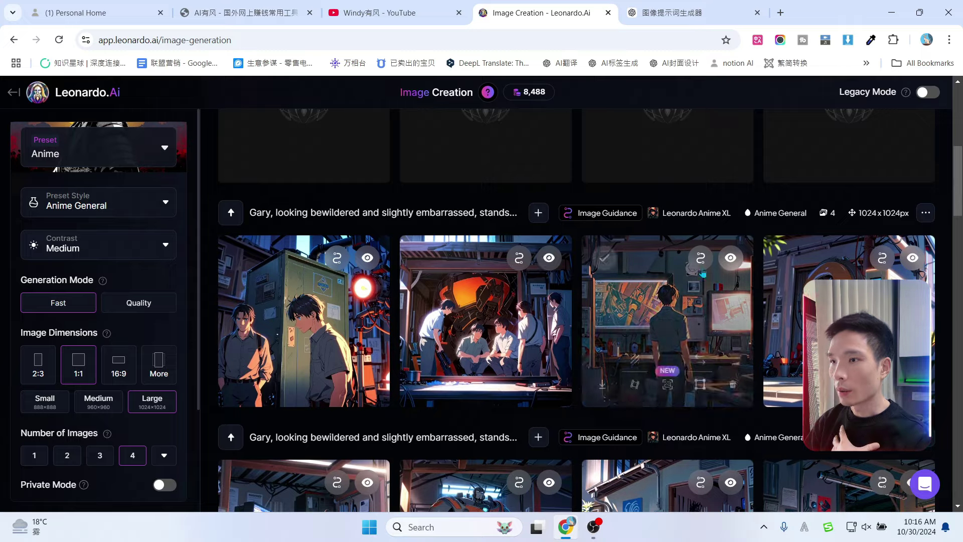
Enlarge the second basement technician image and the second electric company control room image among the earlier generations, closing each preview.
scroll(680, 275, "down", 4)
scroll(463, 241, "up", 1)
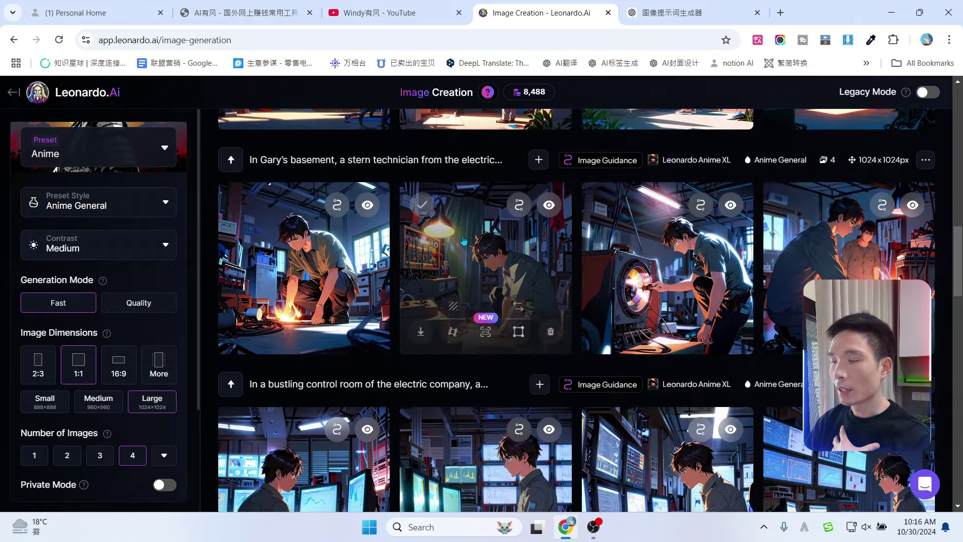
left_click(463, 241)
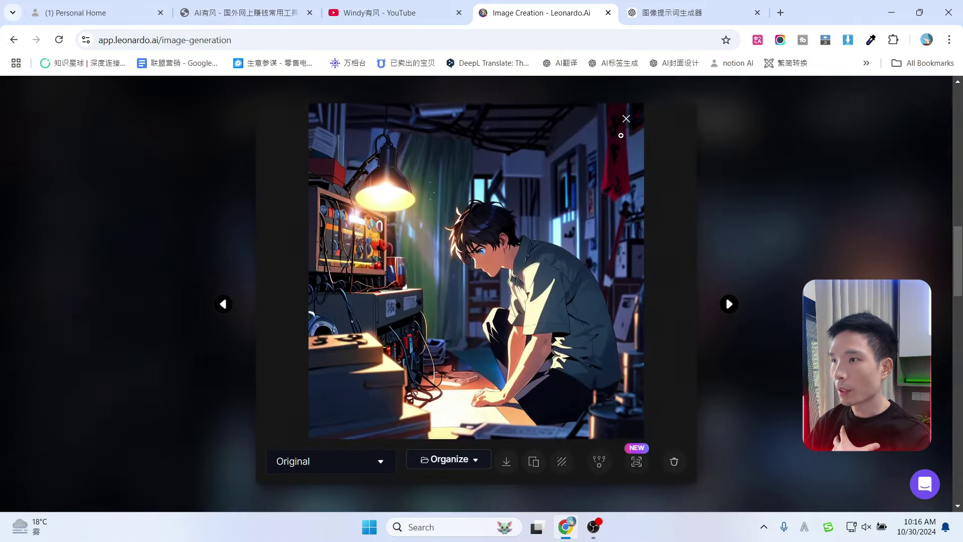
left_click(626, 120)
scroll(341, 336, "down", 3)
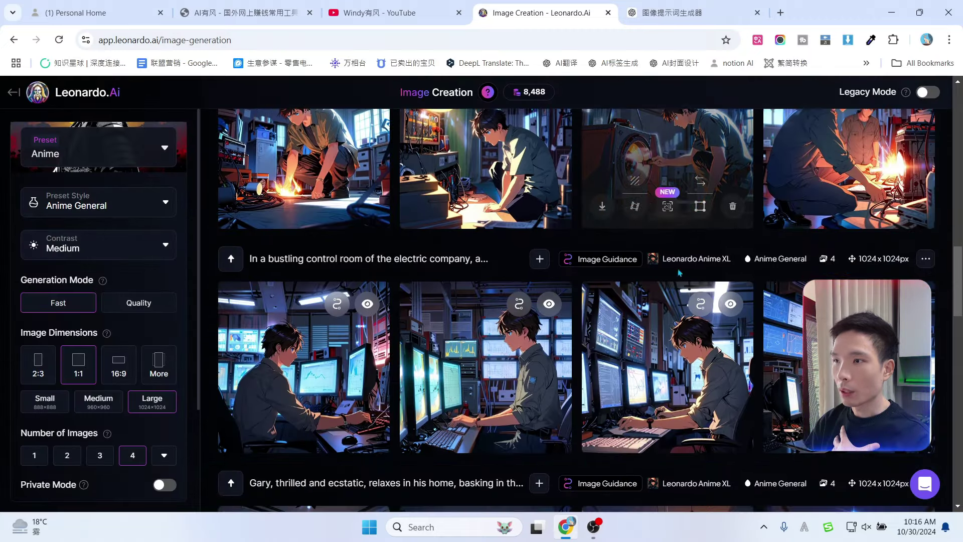
scroll(341, 335, "down", 2)
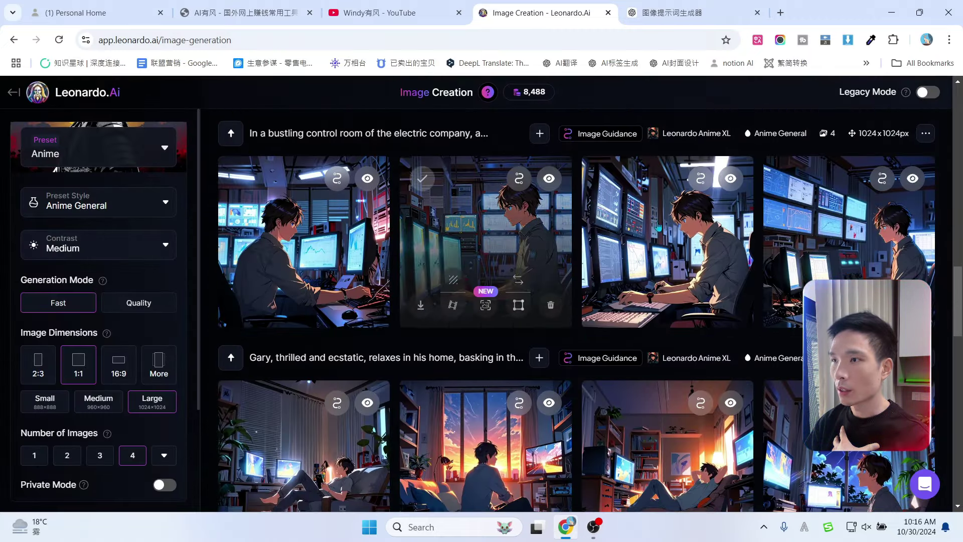
left_click(505, 254)
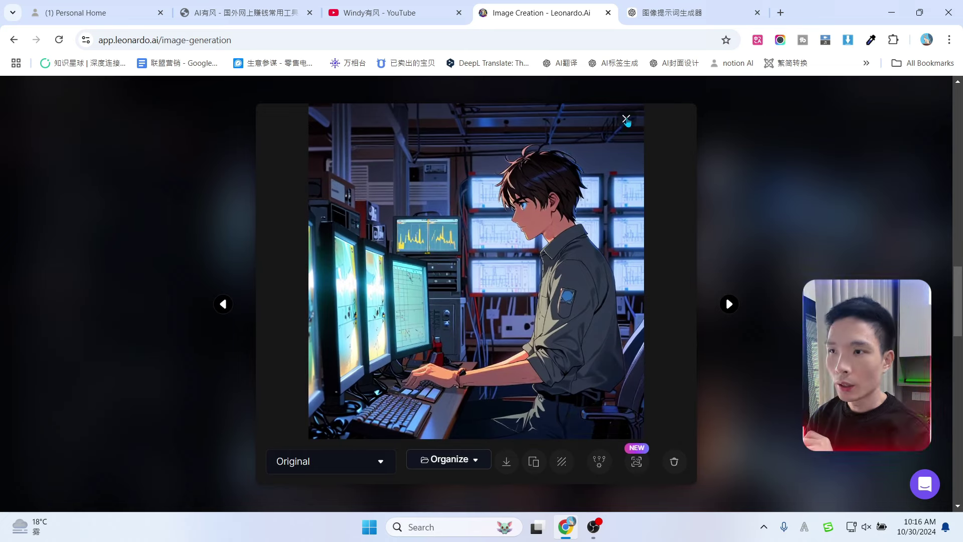
left_click(626, 120)
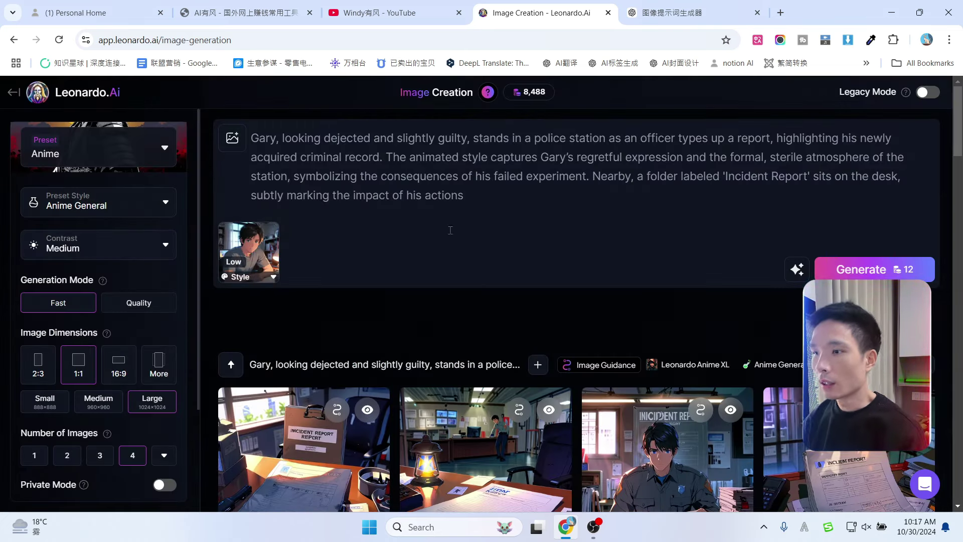
Review the police station images against the earlier scenes and enlarge the basement image of the man crouching beside the flames.
scroll(556, 296, "down", 5)
scroll(556, 297, "down", 7)
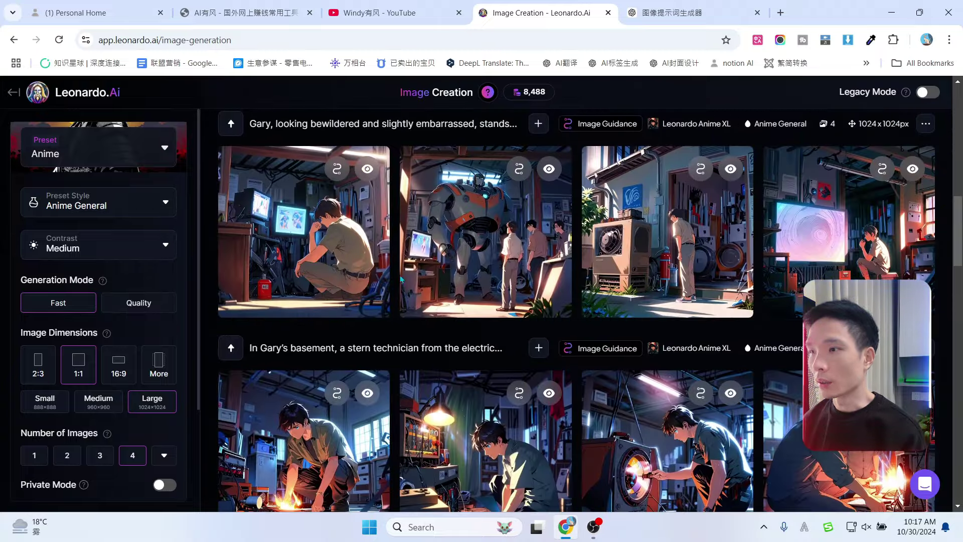
scroll(721, 229, "up", 5)
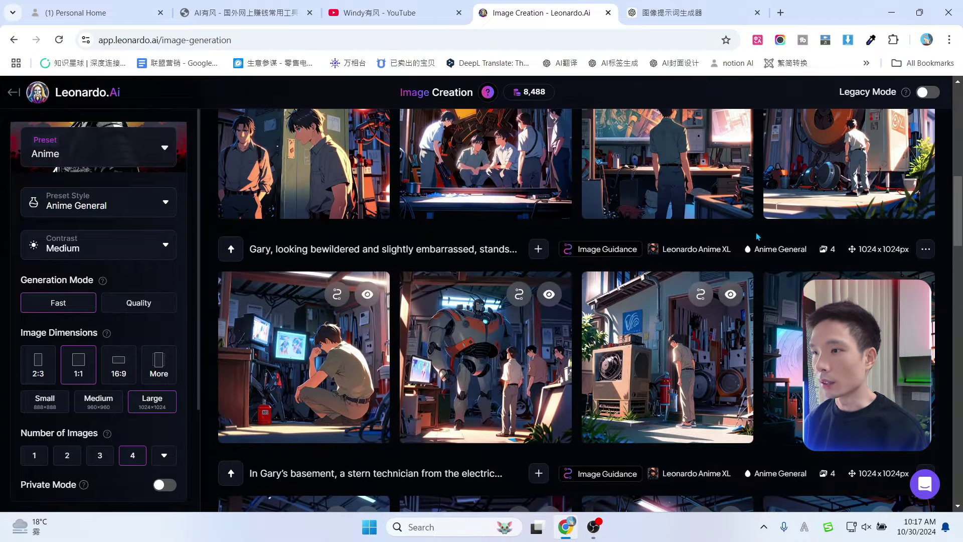
scroll(616, 327, "down", 4)
left_click(304, 401)
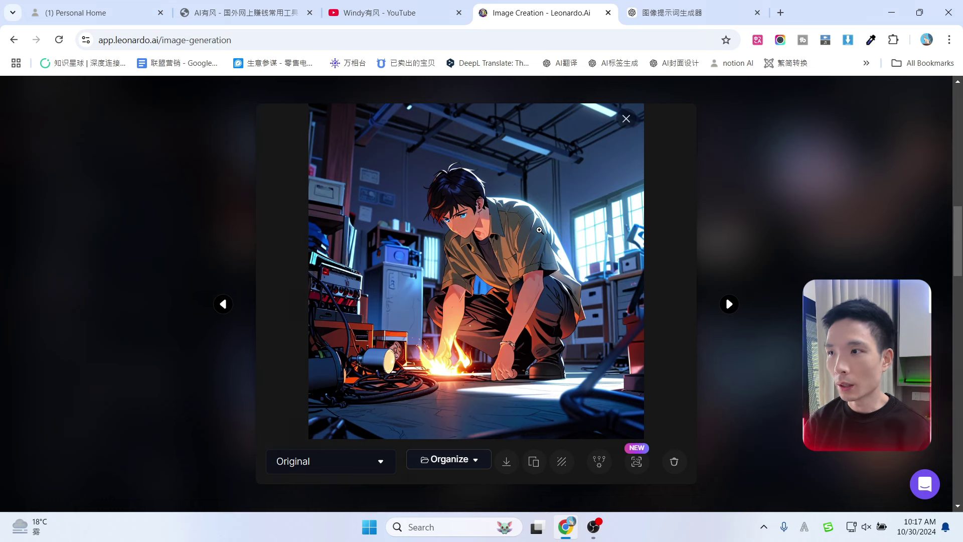
left_click(633, 121)
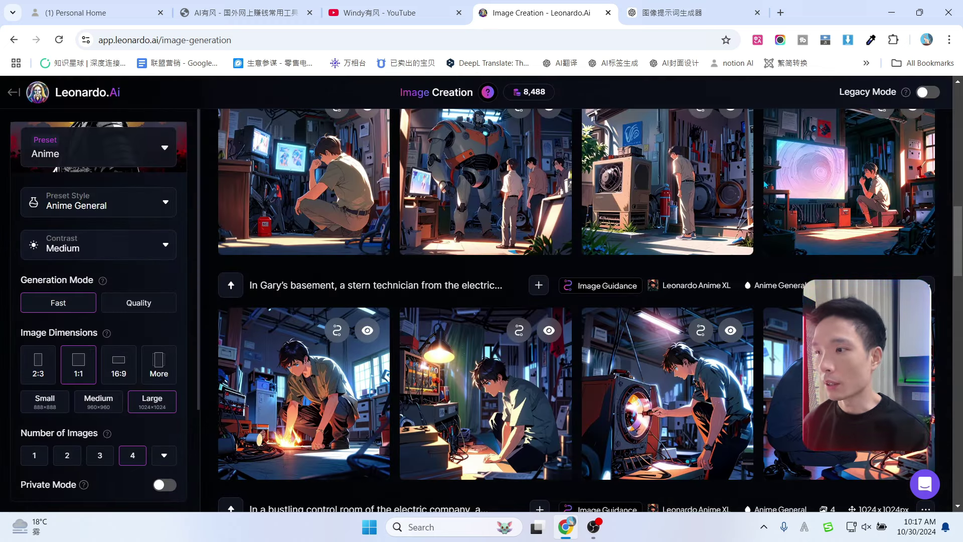
scroll(663, 206, "down", 1)
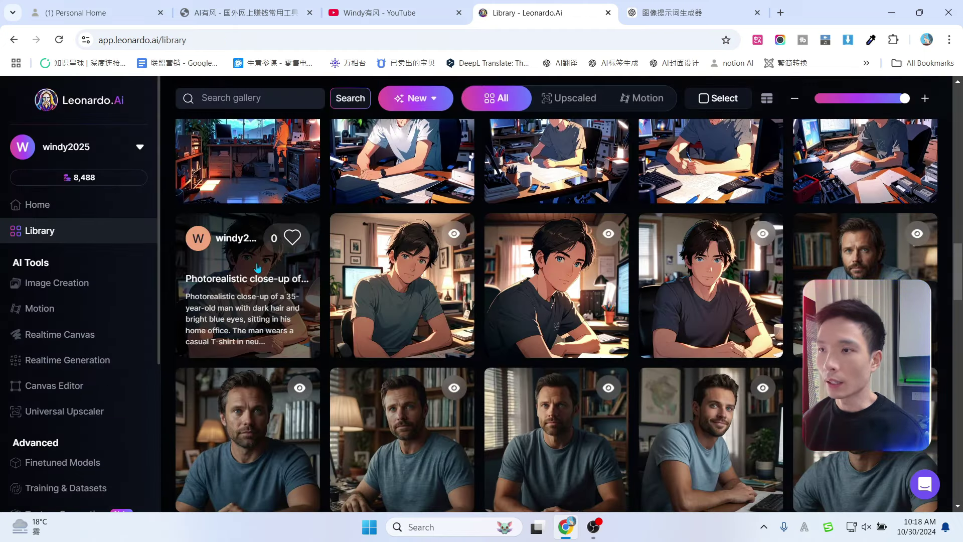
Generate an Image2Motion video from the library's anime close-up of the dark-haired man in a grey T-shirt, with Motion Strength set to 3.
left_click(258, 267)
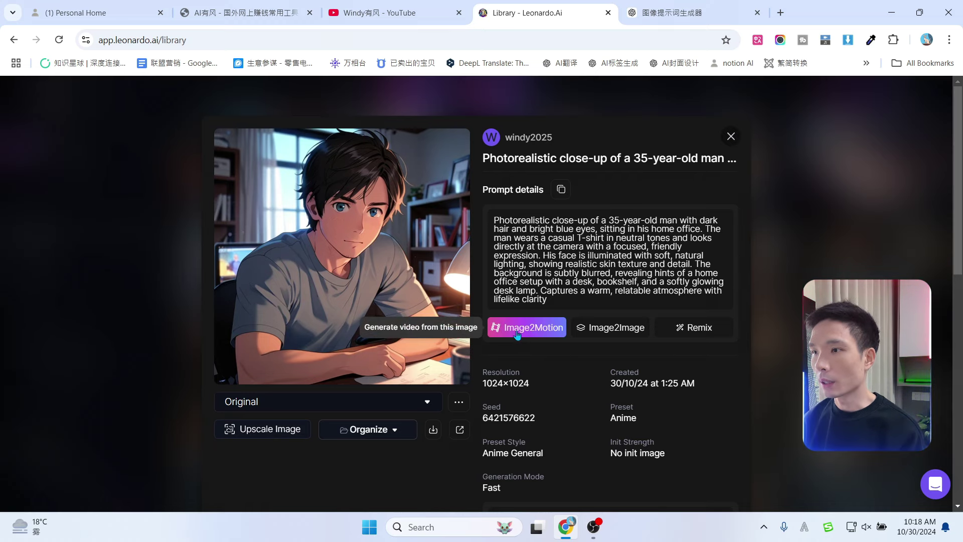
left_click(519, 333)
scroll(536, 344, "down", 1)
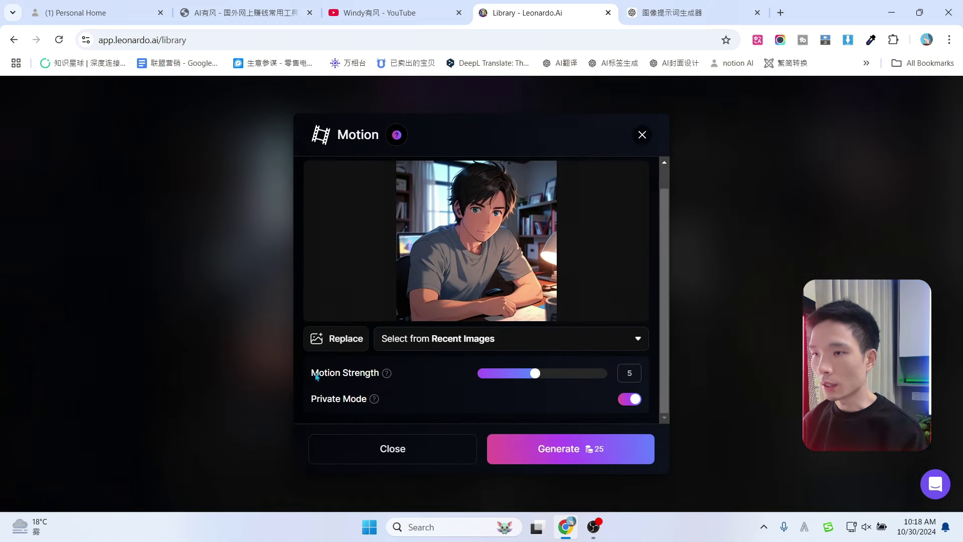
left_click_drag(535, 377, 514, 384)
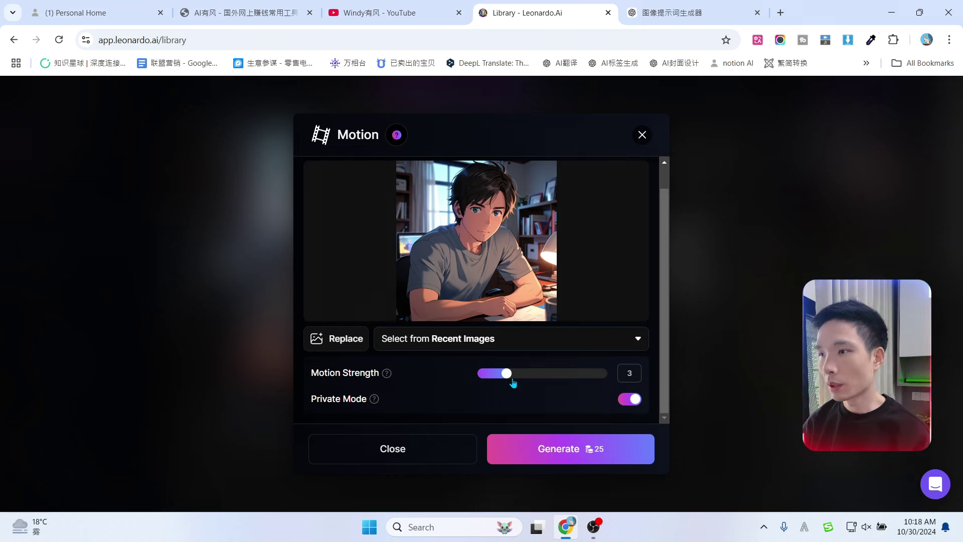
left_click_drag(514, 384, 542, 384)
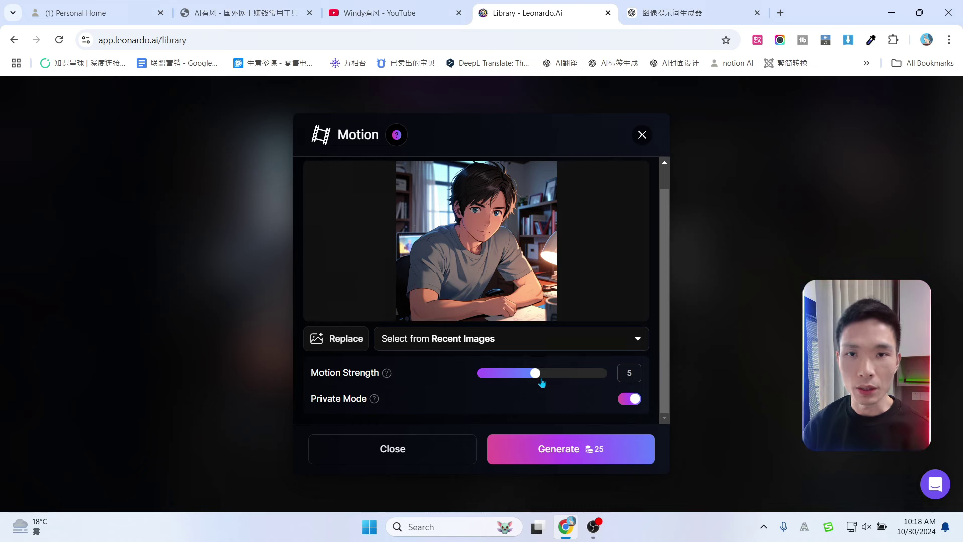
left_click_drag(534, 383, 508, 377)
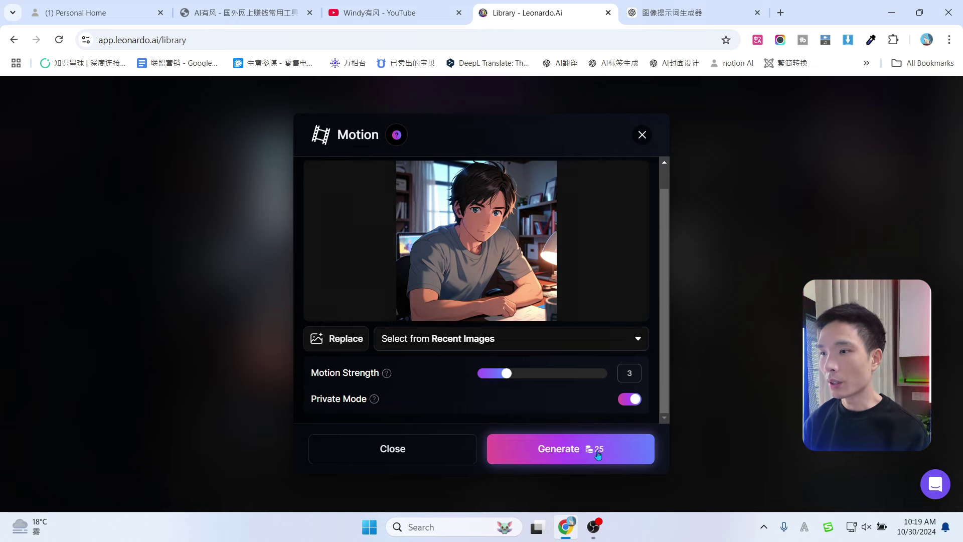
left_click(569, 457)
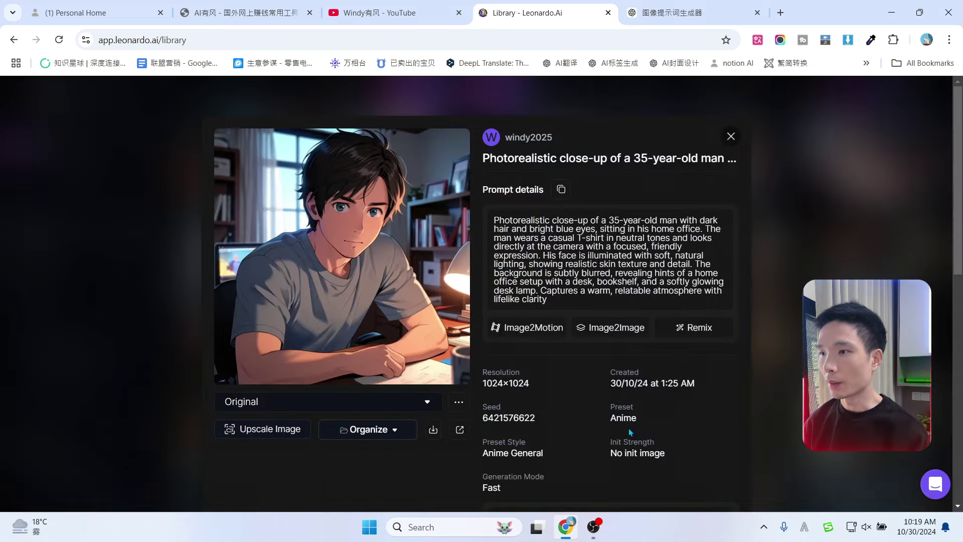
Close the home office image's details and load more previous generations on the Image Creation page.
scroll(421, 254, "down", 5)
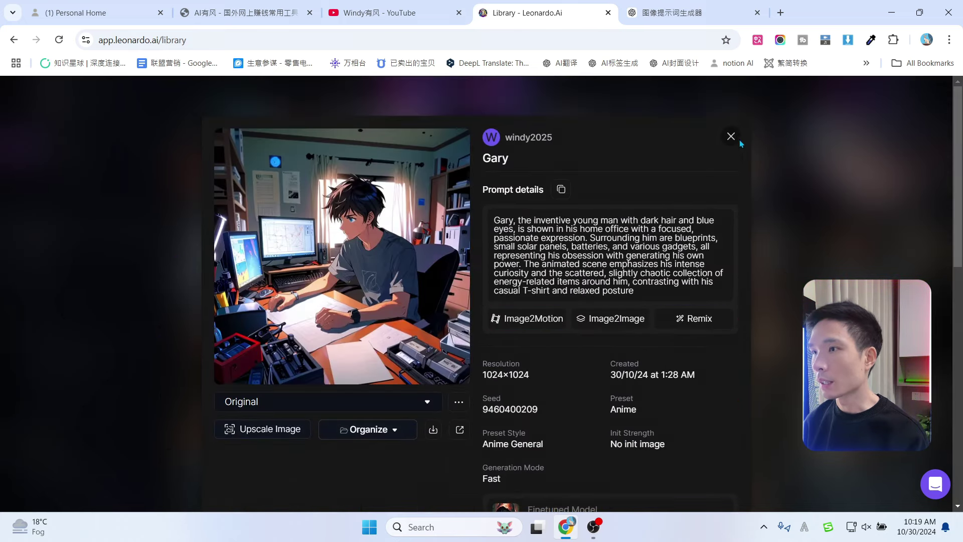
left_click(731, 137)
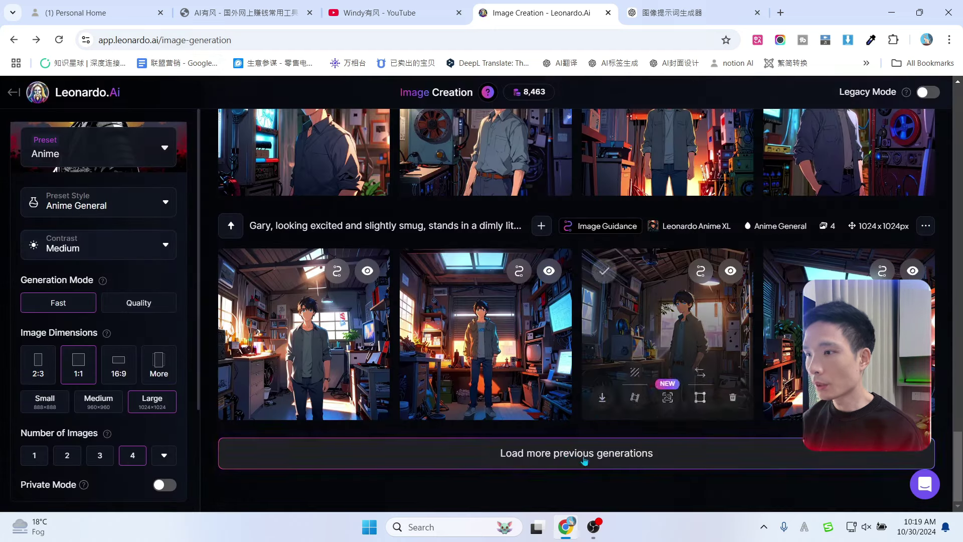
left_click(603, 458)
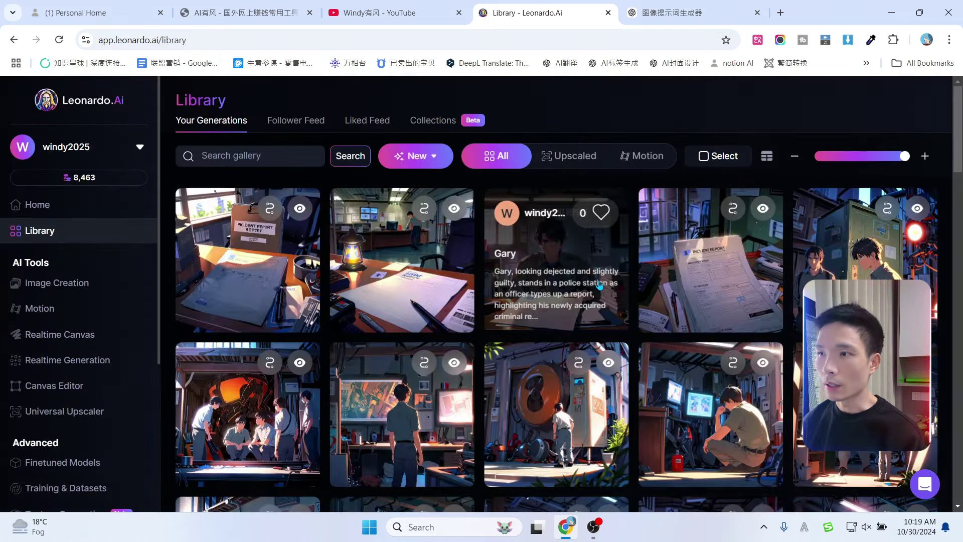
Generate an Image2Motion video from the library image of the young inventor writing at his desk in front of the window.
scroll(587, 321, "down", 3)
scroll(792, 344, "down", 3)
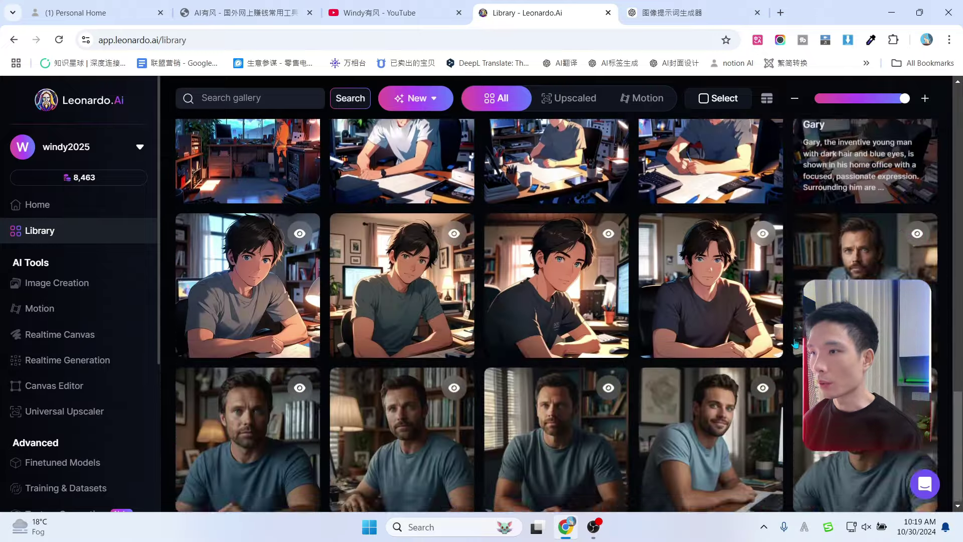
scroll(865, 401, "down", 1)
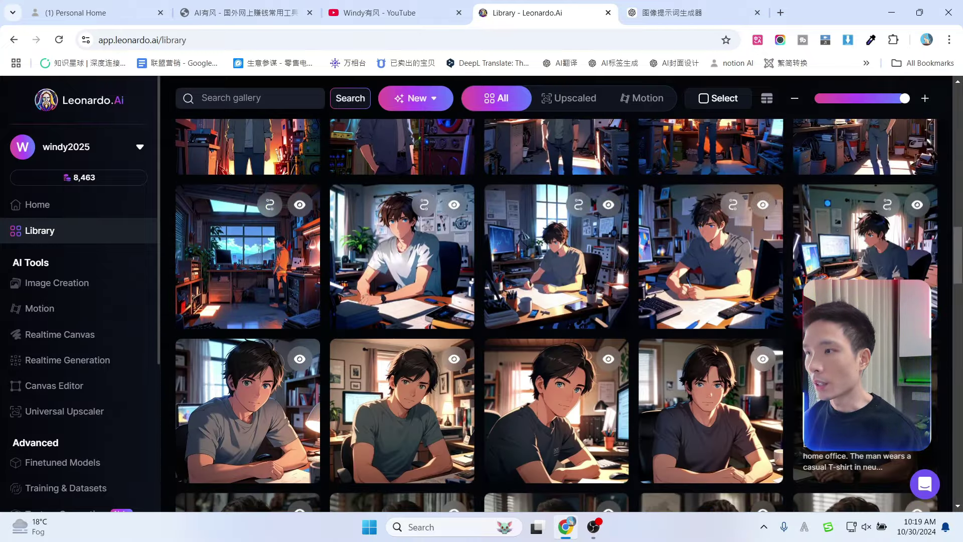
scroll(865, 401, "up", 1)
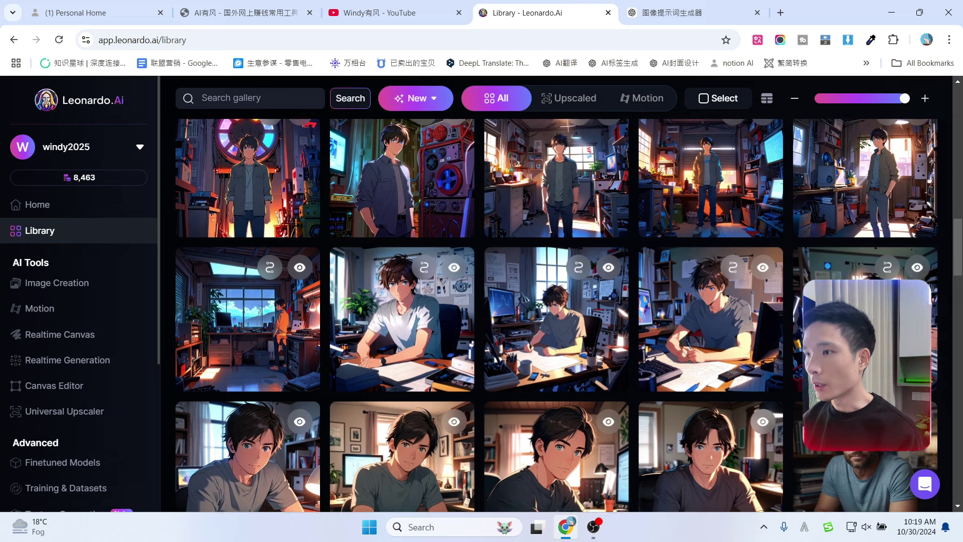
mouse_move(612, 440)
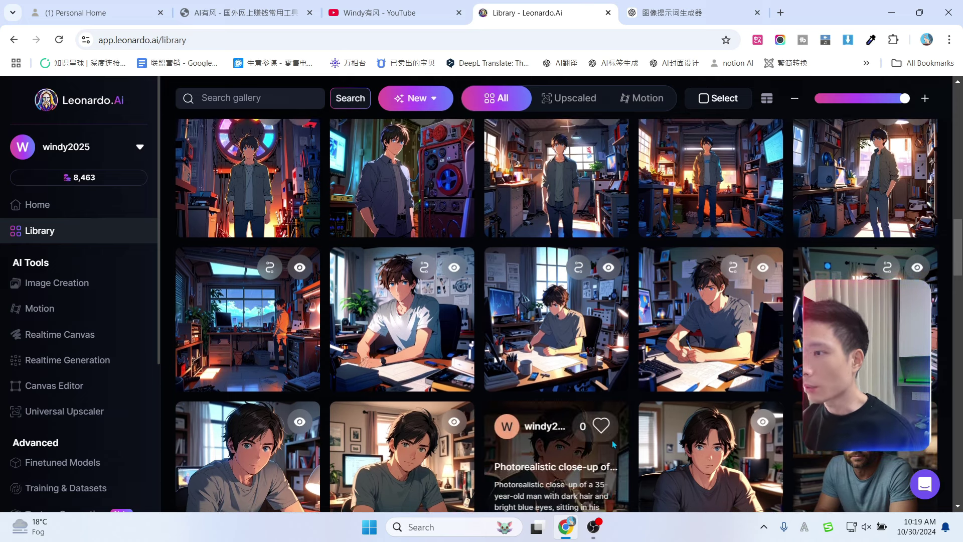
mouse_move(553, 303)
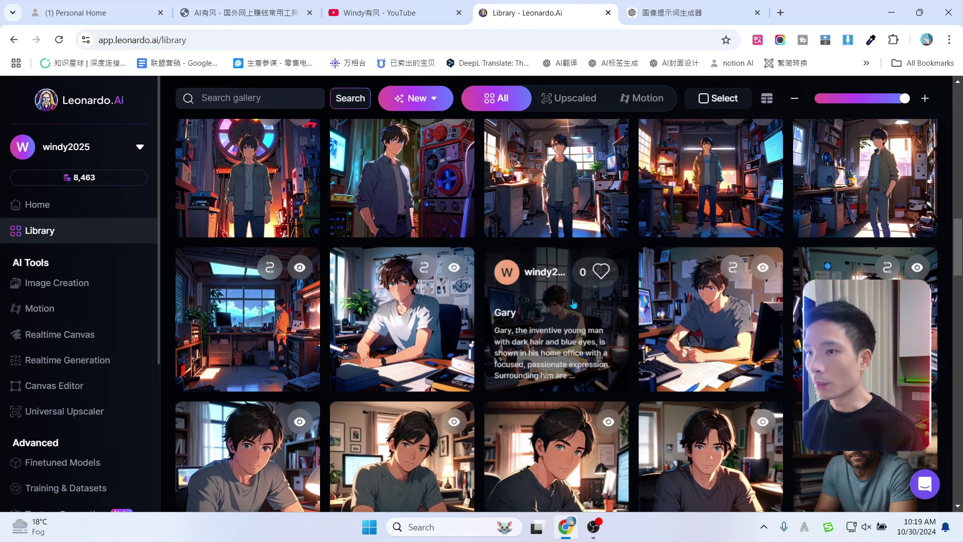
left_click(573, 303)
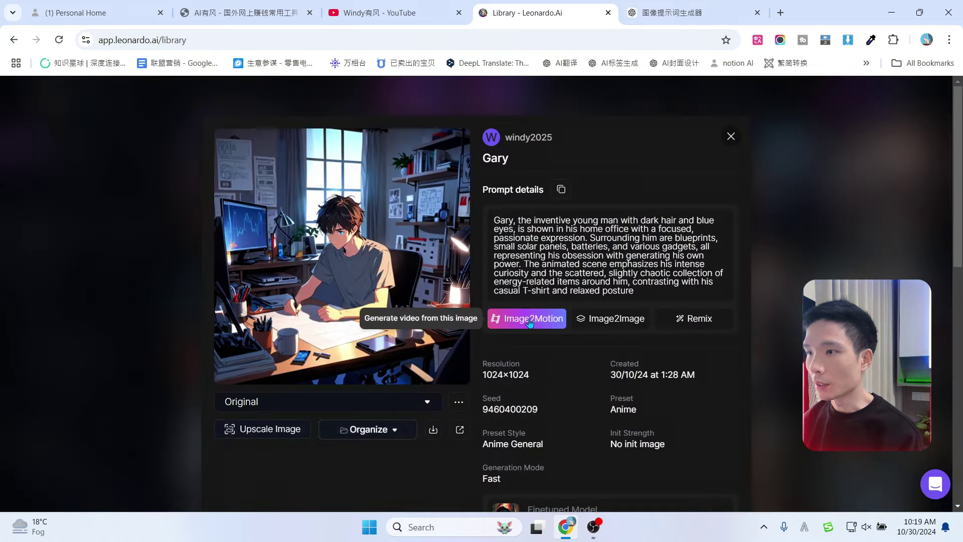
left_click(530, 322)
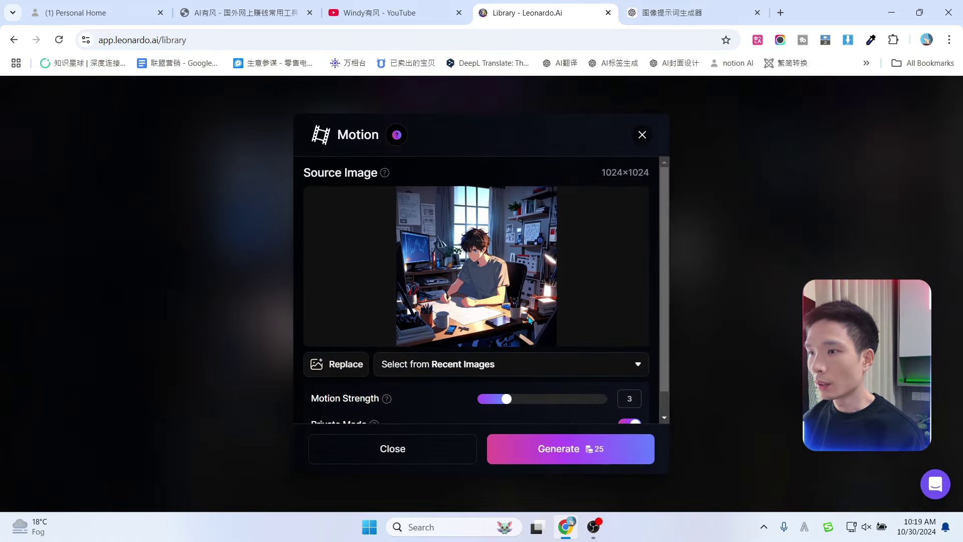
scroll(497, 370, "down", 1)
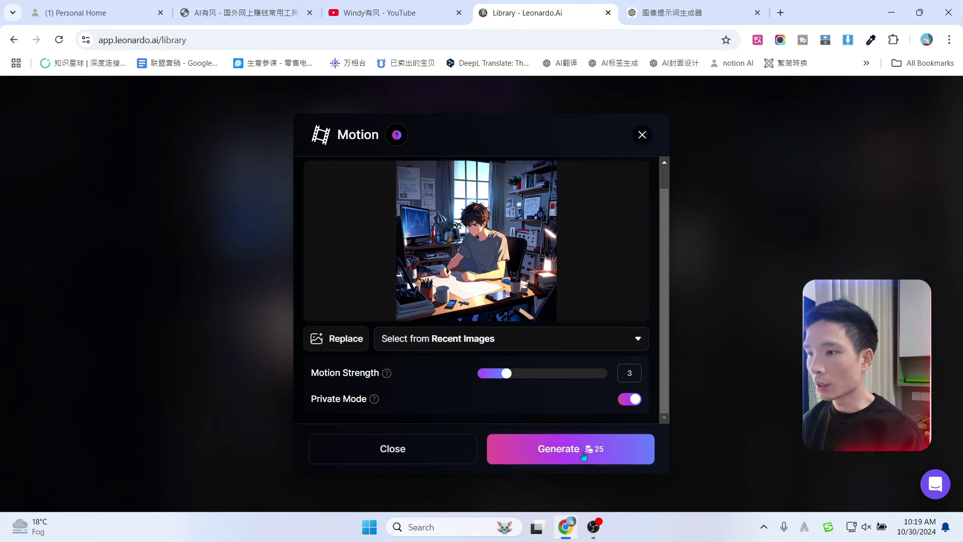
left_click(564, 449)
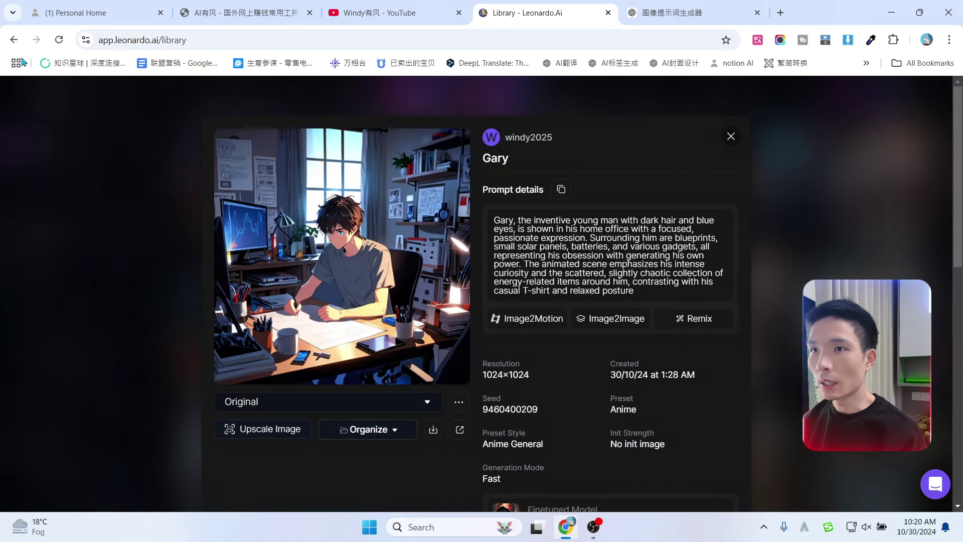
Return to the home page, start the Motion tool and open its source image selection.
left_click(13, 39)
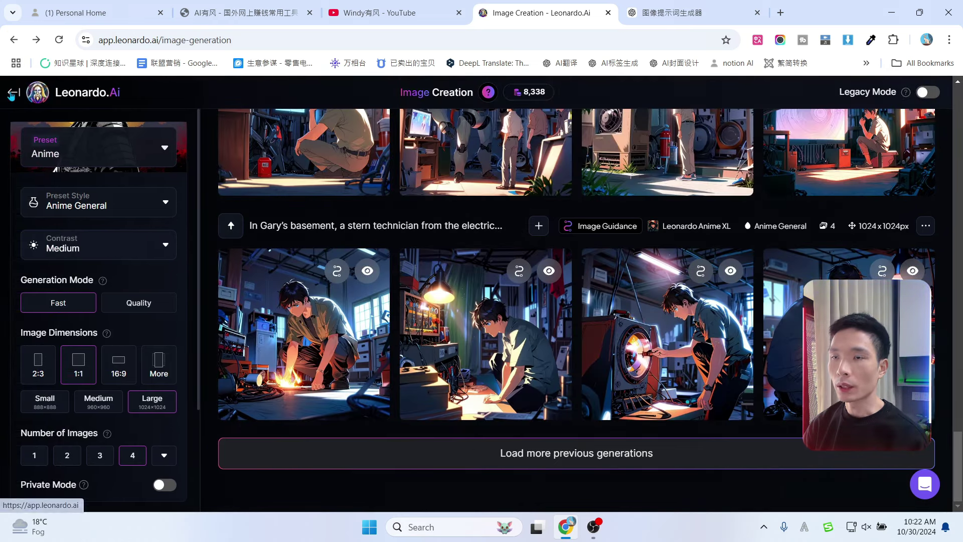
left_click(9, 94)
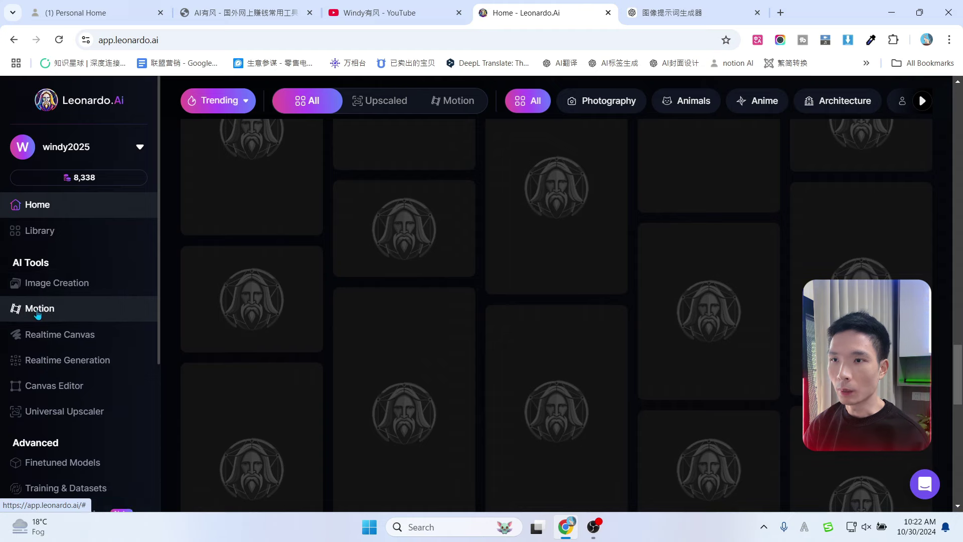
left_click(44, 313)
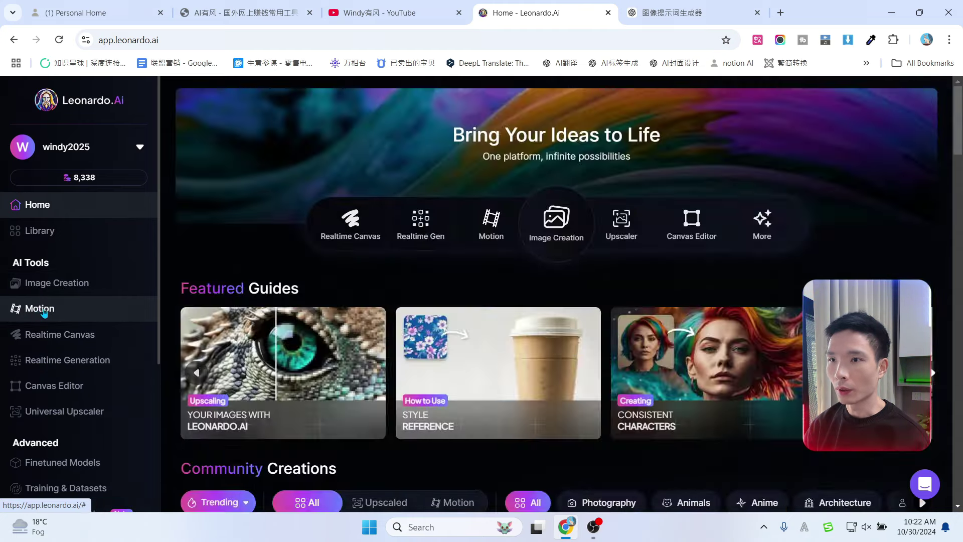
scroll(516, 289, "down", 1)
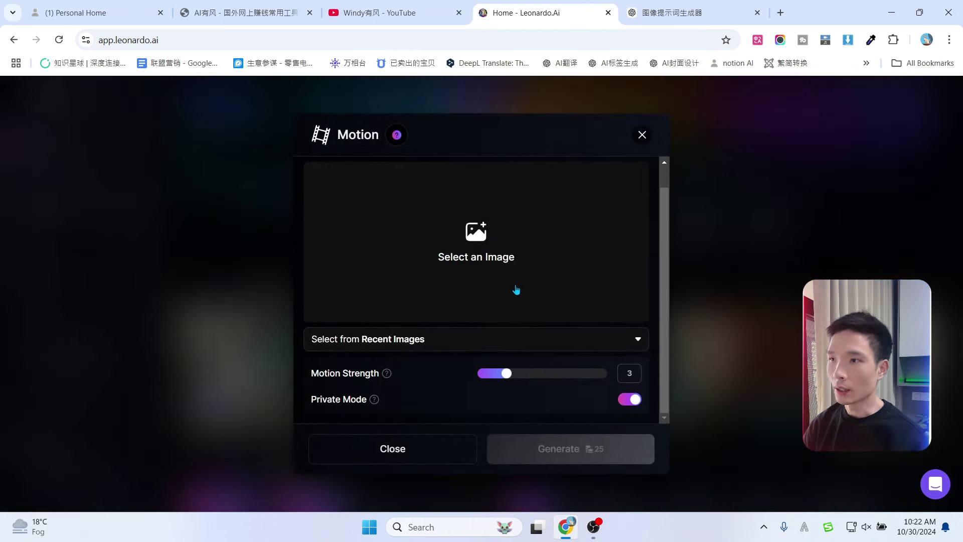
scroll(524, 296, "up", 1)
left_click(474, 259)
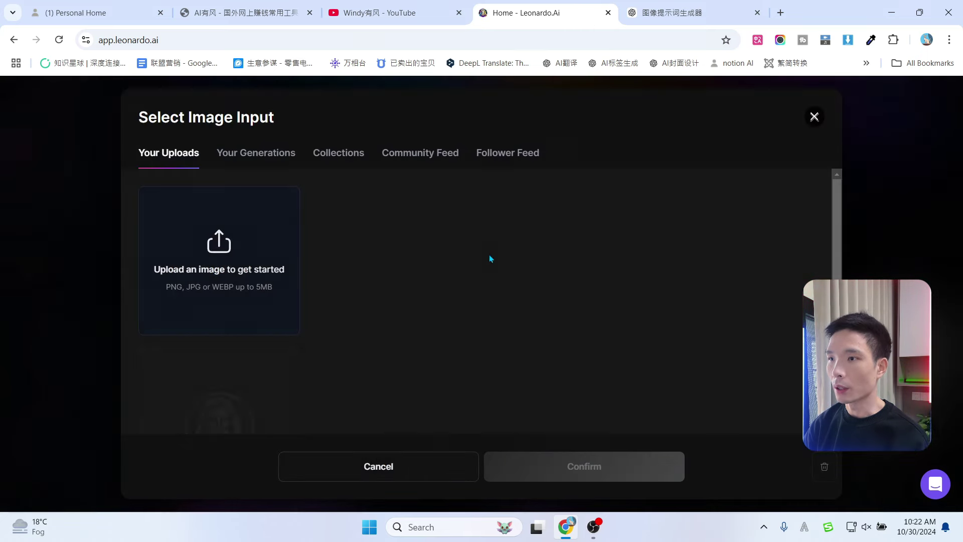
Generate a Motion video from the previous generation of the man sitting before a glowing screen in a dark workshop, with Motion Strength 3.
left_click(282, 164)
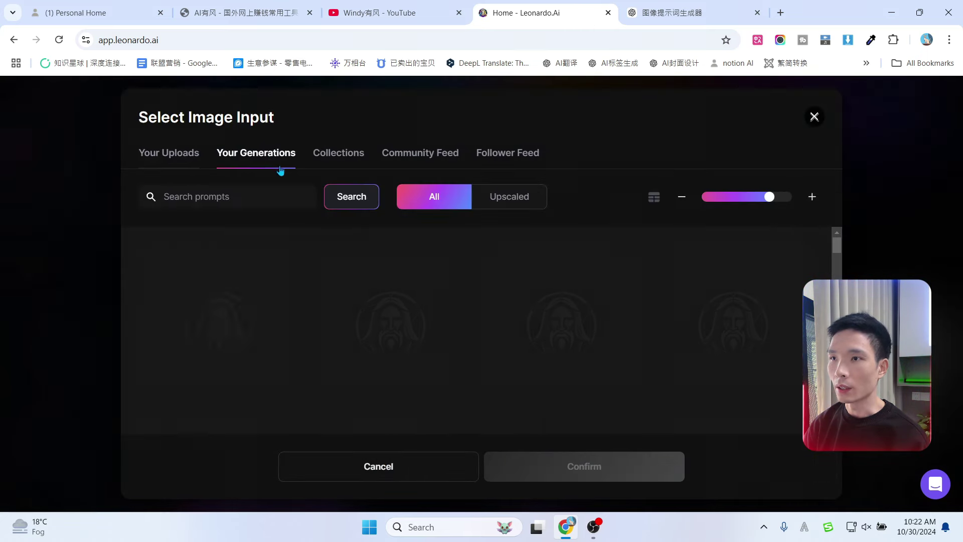
left_click(176, 154)
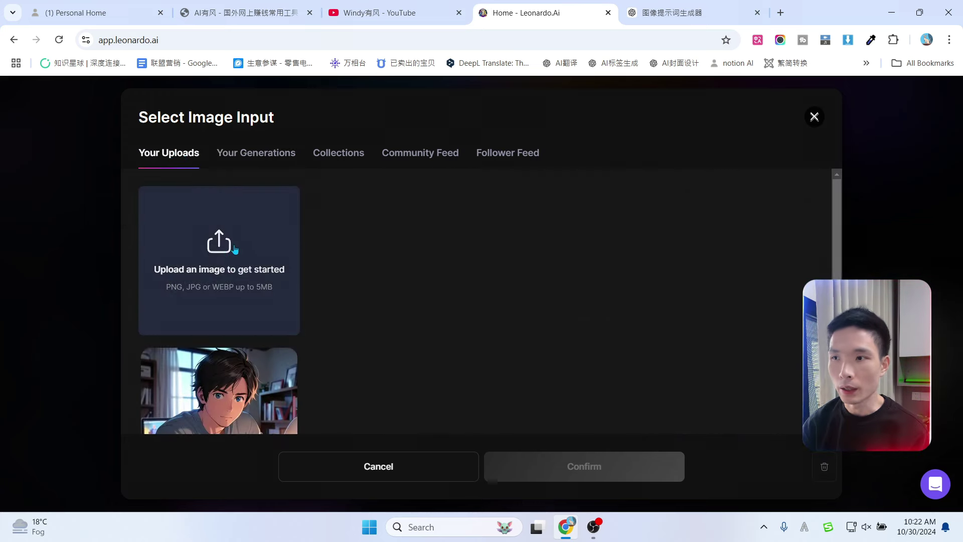
left_click(257, 154)
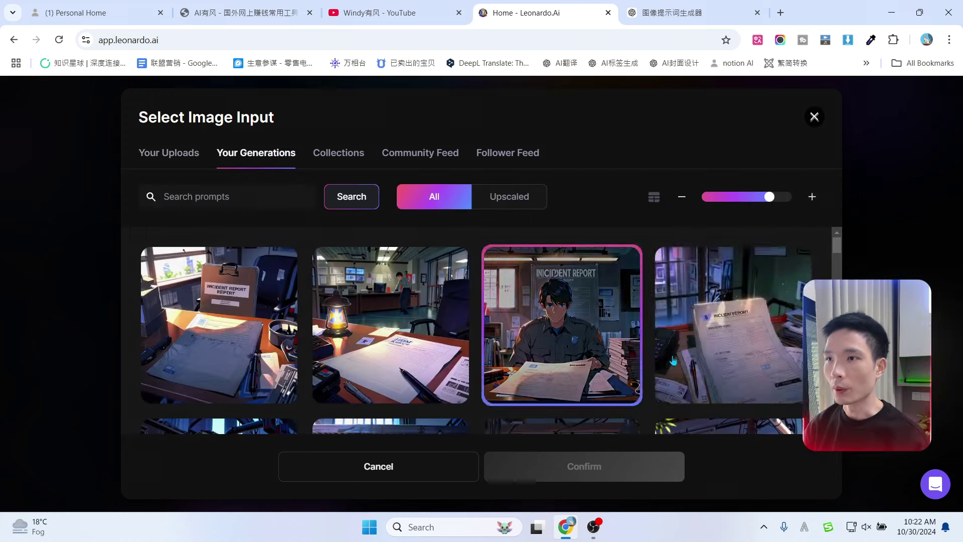
scroll(666, 357, "down", 3)
scroll(665, 358, "down", 5)
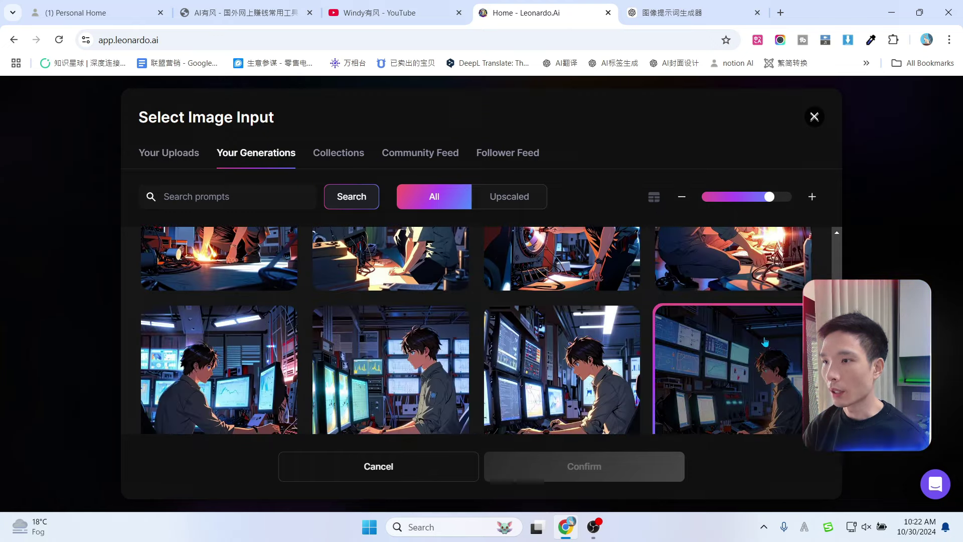
scroll(764, 343, "up", 3)
scroll(765, 343, "up", 2)
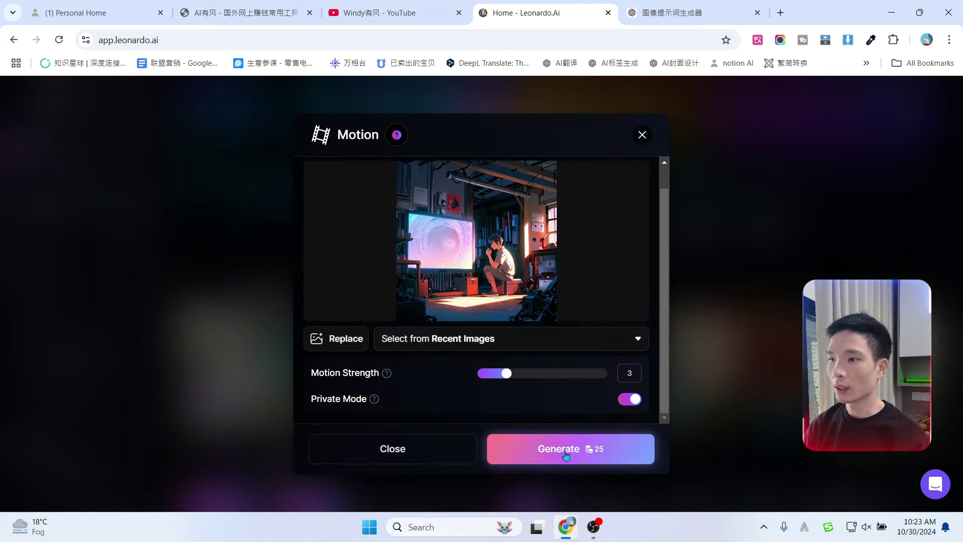
left_click(565, 449)
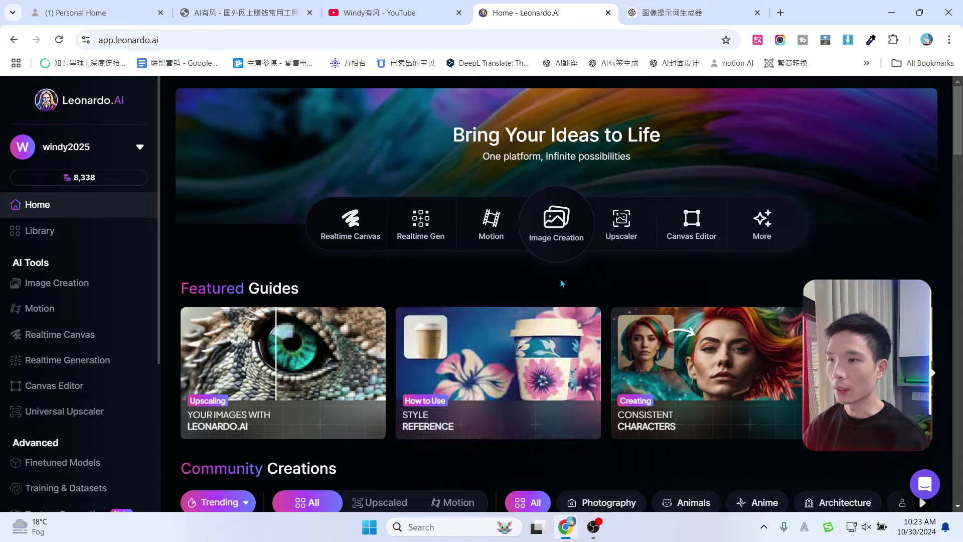
Start the Motion tool again and generate videos from further anime scene images among the previous generations.
left_click(39, 307)
key("Escape")
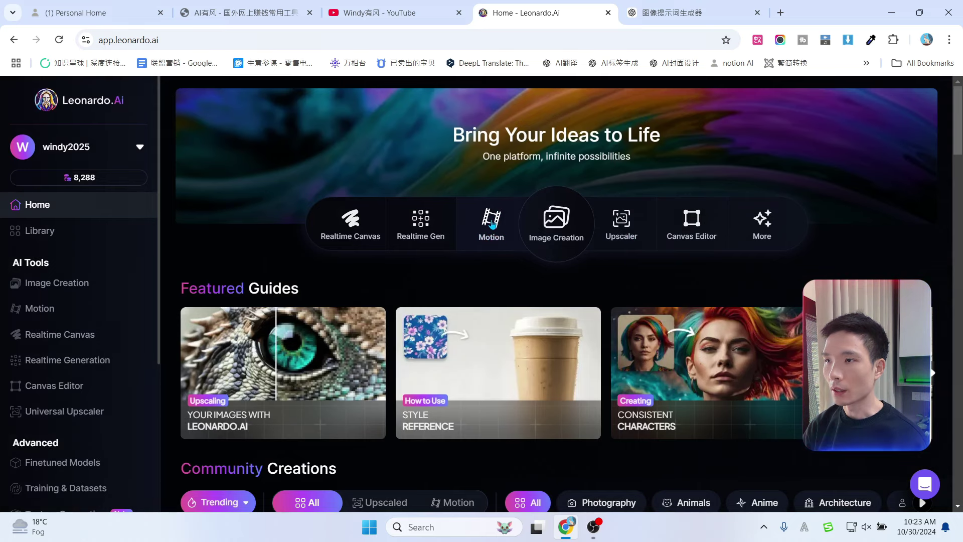
left_click(491, 225)
left_click(472, 265)
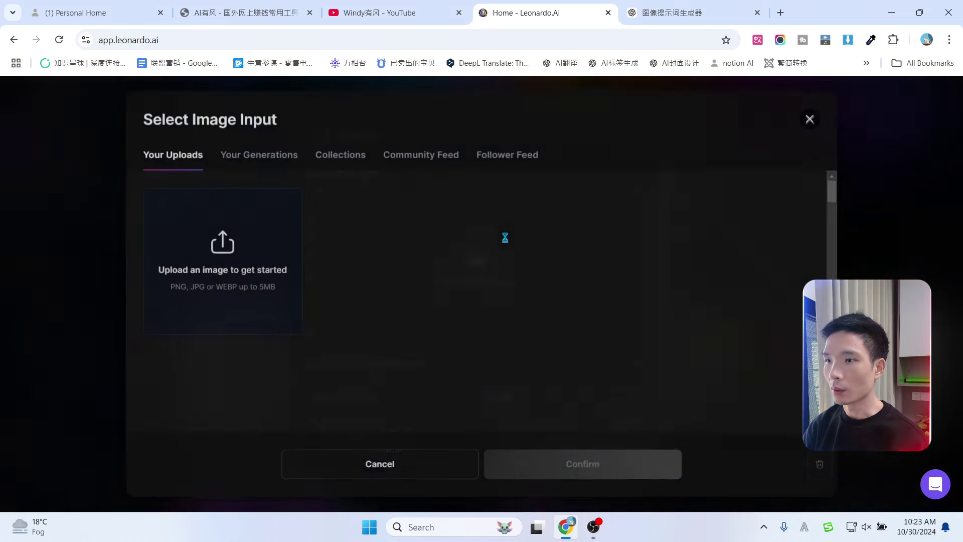
left_click(261, 157)
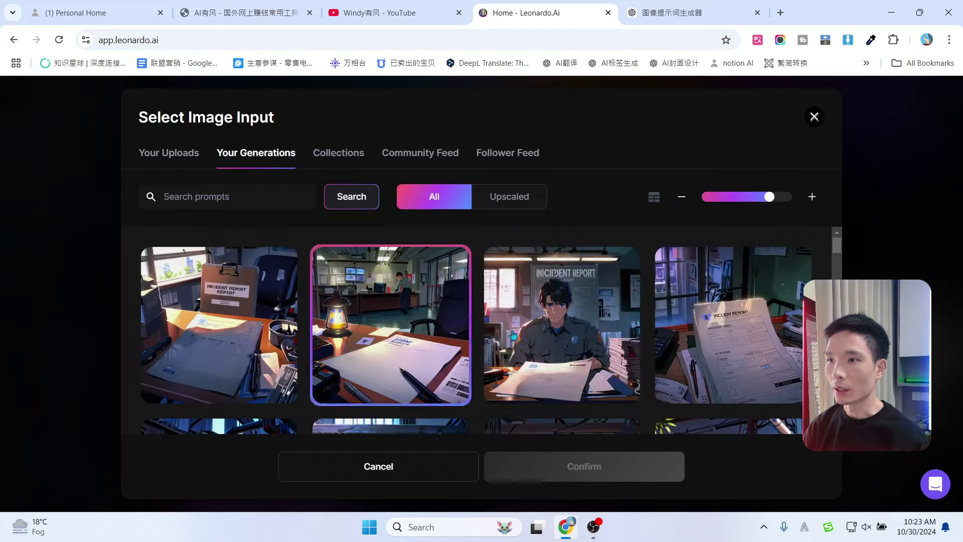
scroll(481, 326, "down", 3)
key("Escape")
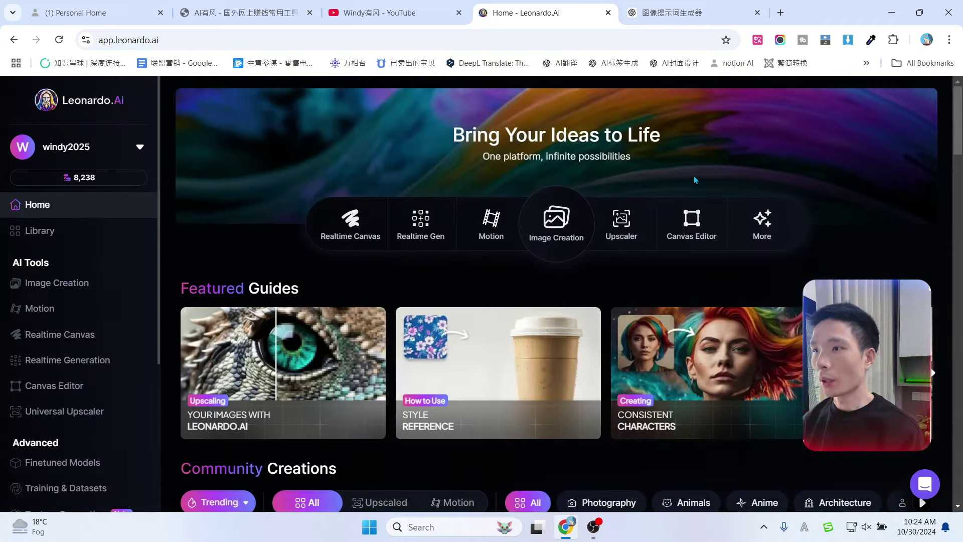
Look through the library's generated videos and play the home office desk video in its details view.
left_click(55, 235)
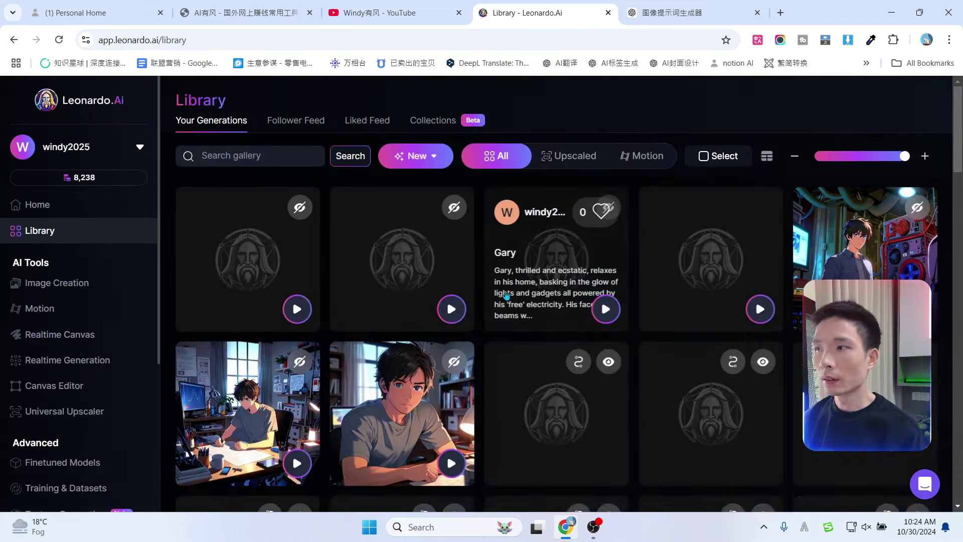
scroll(701, 261, "down", 2)
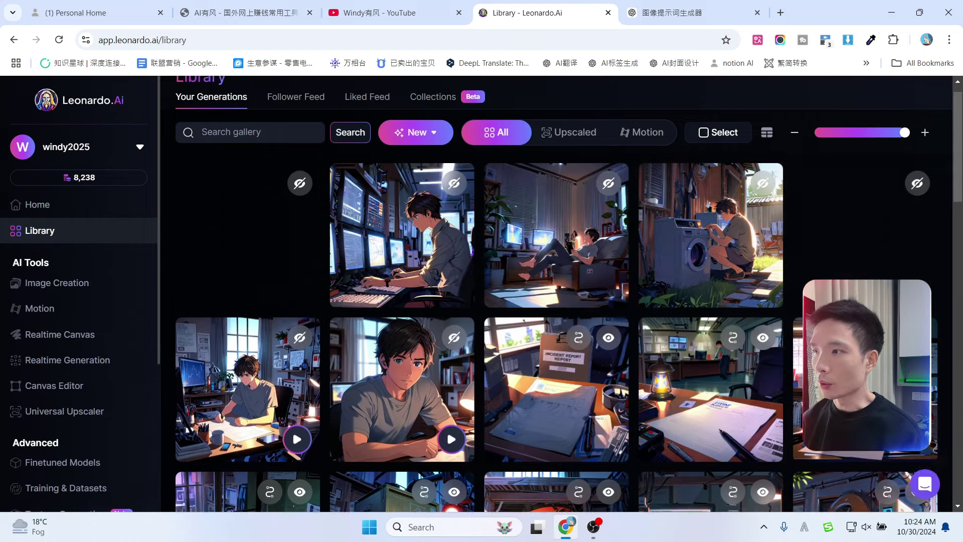
scroll(852, 275, "up", 2)
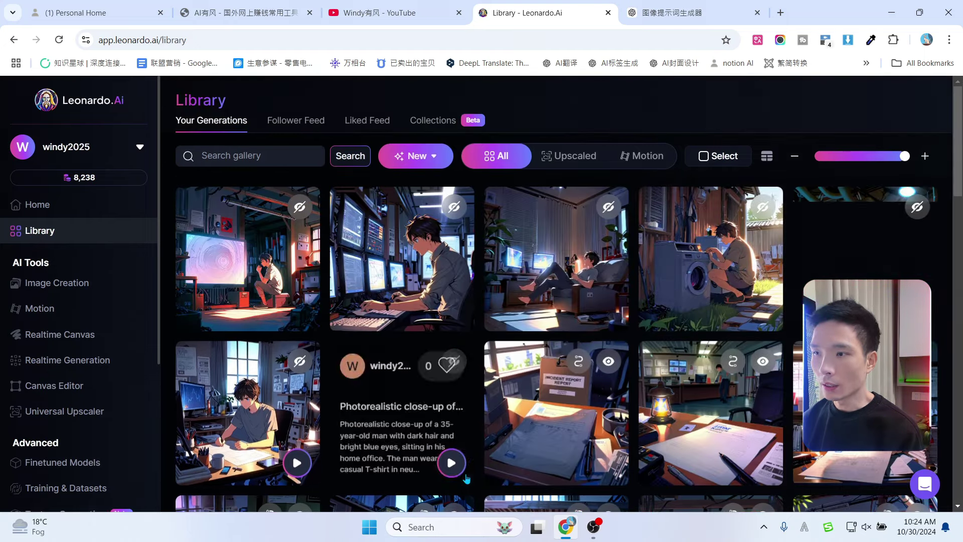
left_click(269, 404)
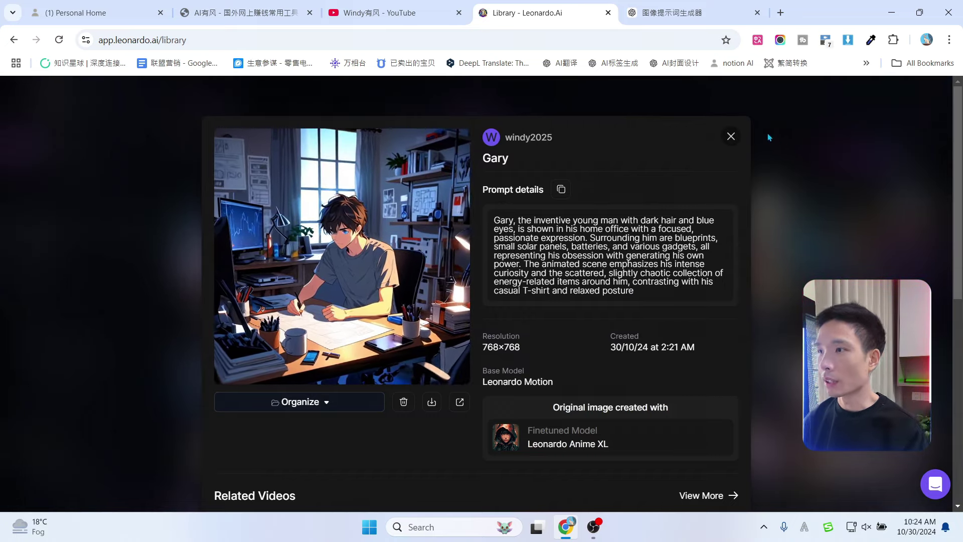
left_click(731, 136)
Download the home office desk motion video as MP4 from the Image Creation page and look through the remaining motion videos.
scroll(475, 268, "up", 7)
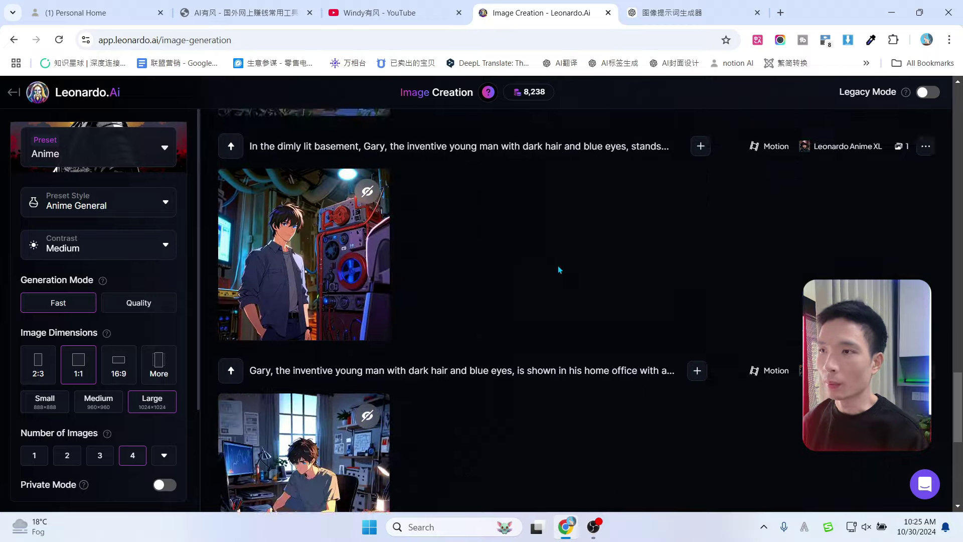
scroll(474, 356, "up", 4)
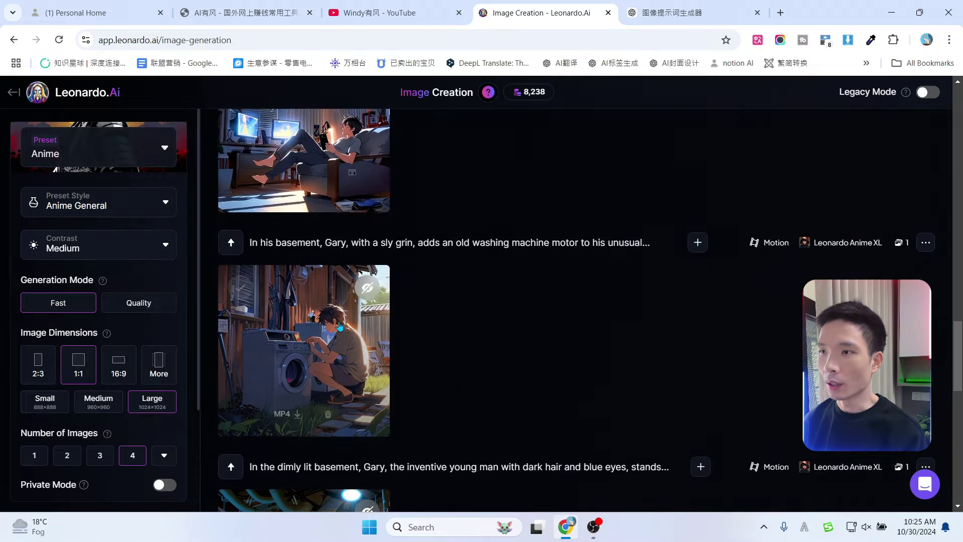
scroll(339, 326, "up", 1)
scroll(333, 285, "down", 8)
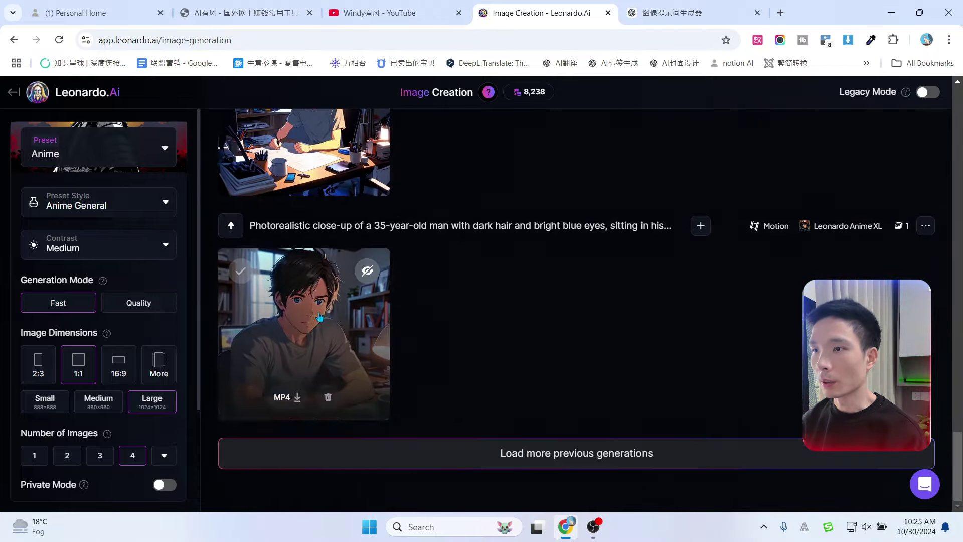
scroll(322, 297, "up", 3)
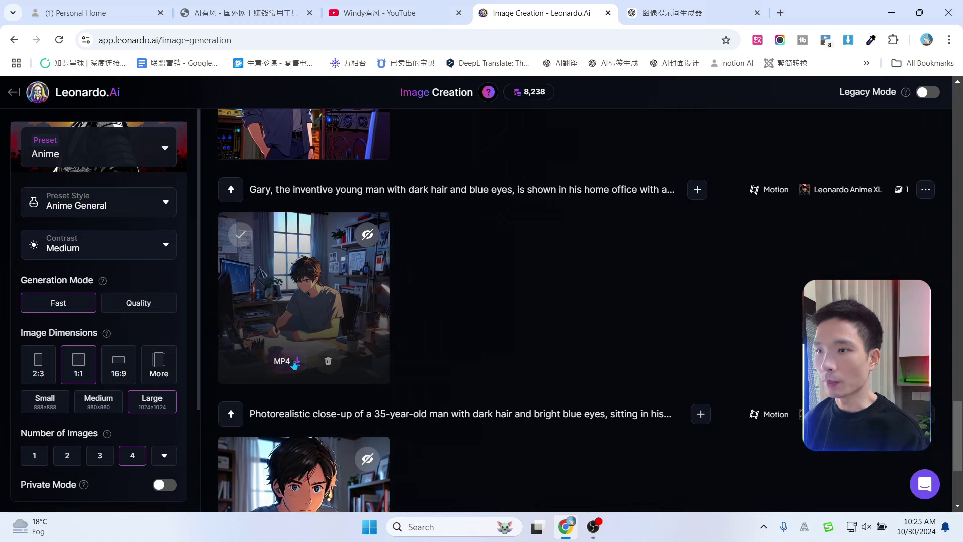
scroll(301, 280, "up", 3)
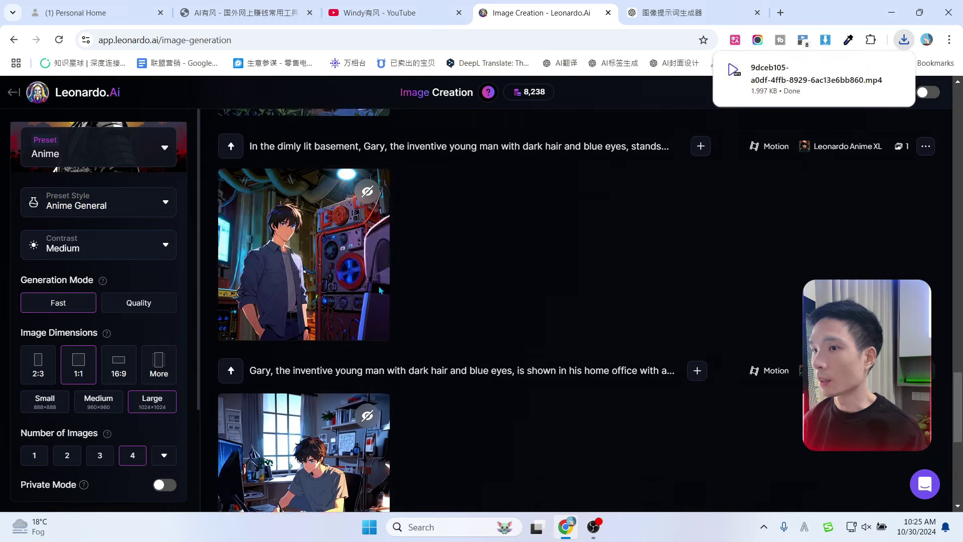
mouse_move(297, 329)
scroll(290, 301, "up", 4)
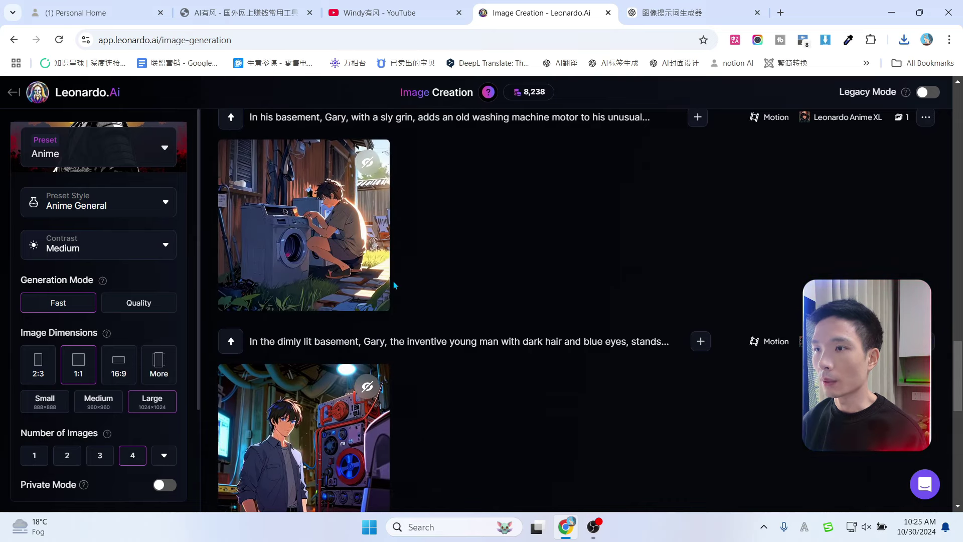
scroll(568, 221, "up", 10)
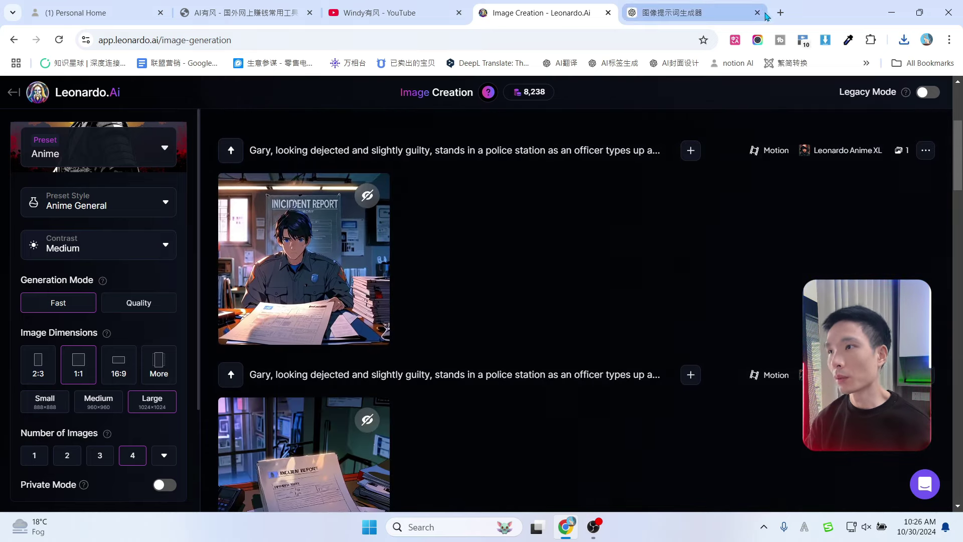
Open the vsub.io website in a new browser tab.
left_click(781, 12)
type("vsub")
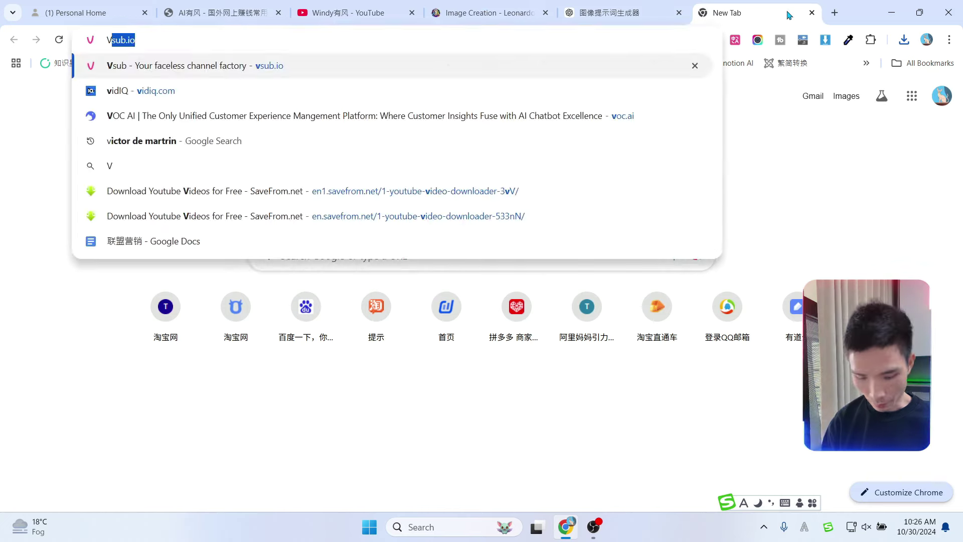
key("Return")
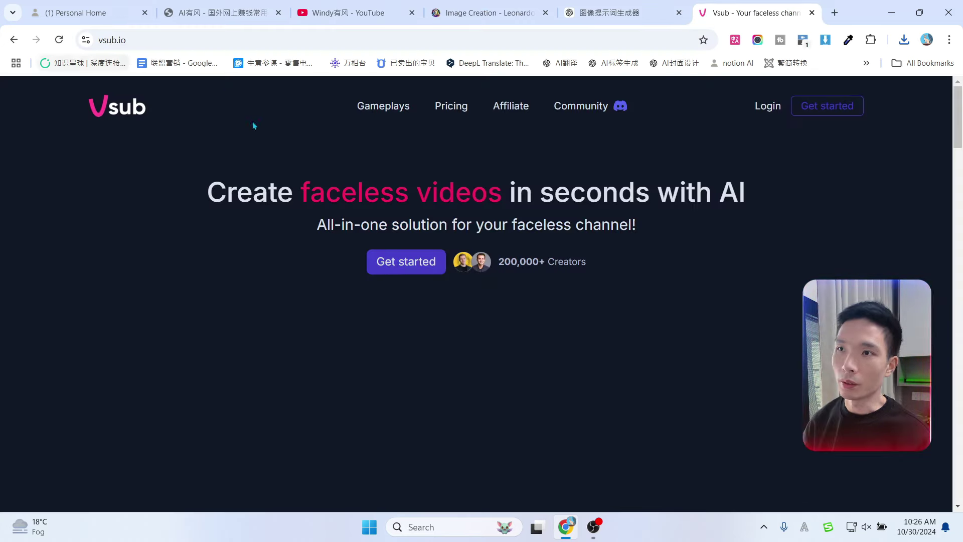
Review the video types and templates on the Vsub home page, enter the workspace and open the AI Video tool.
scroll(939, 284, "down", 15)
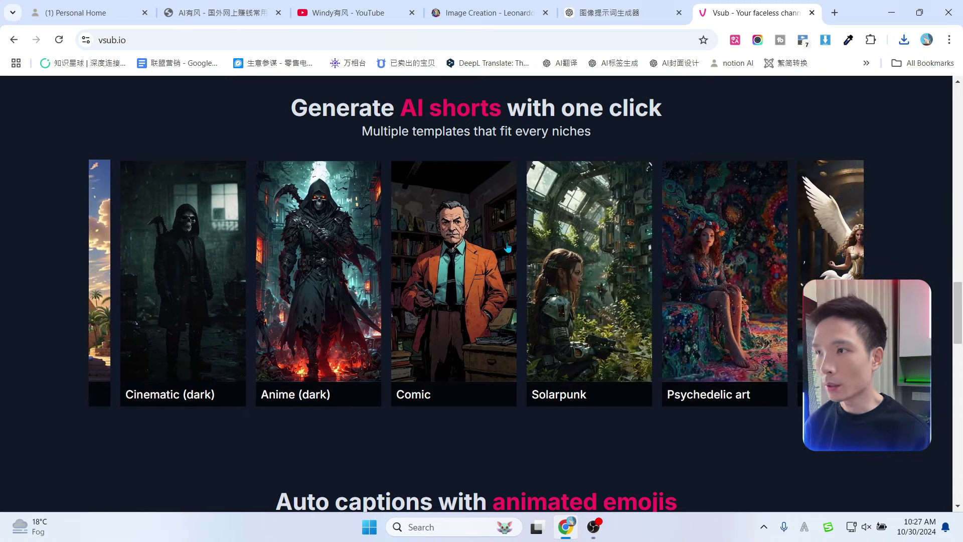
scroll(524, 275, "down", 10)
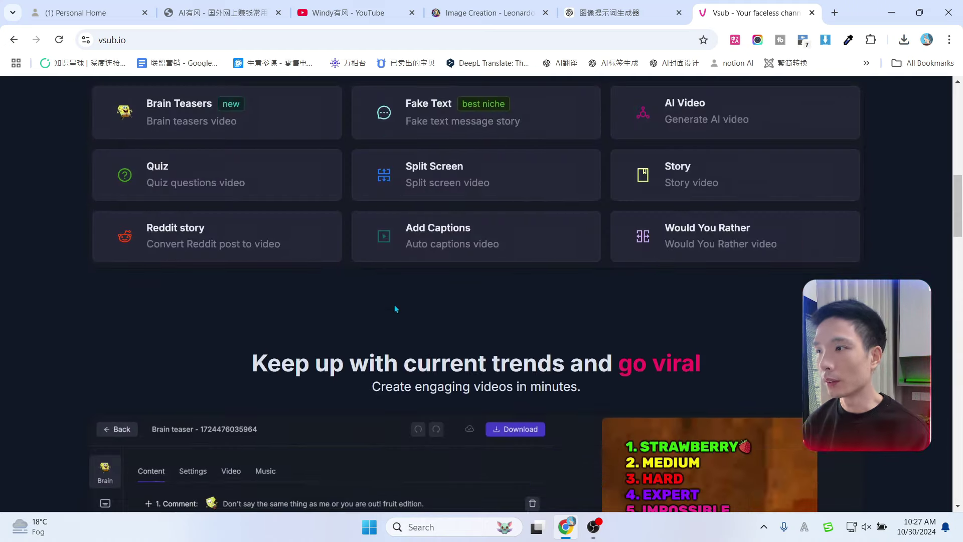
scroll(394, 308, "up", 10)
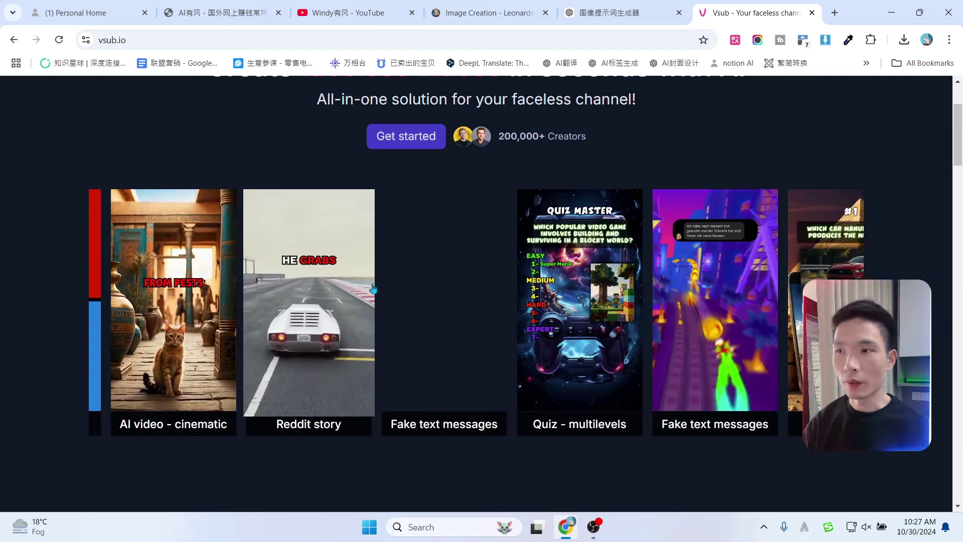
scroll(378, 298, "up", 2)
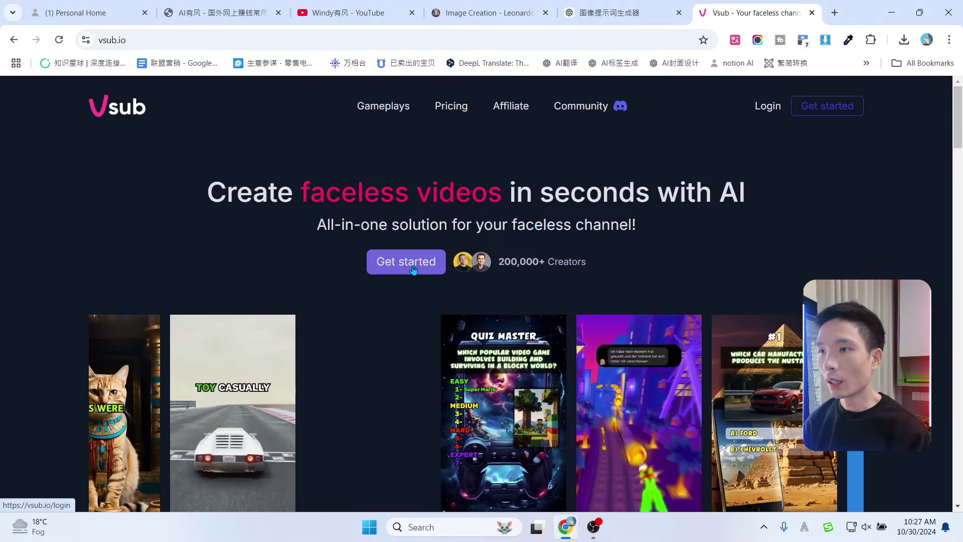
left_click(413, 269)
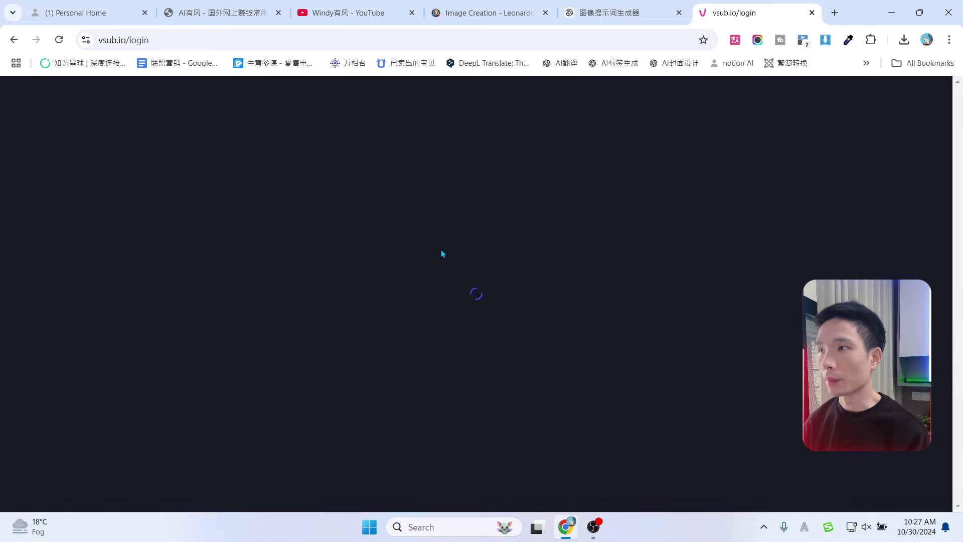
scroll(119, 299, "down", 1)
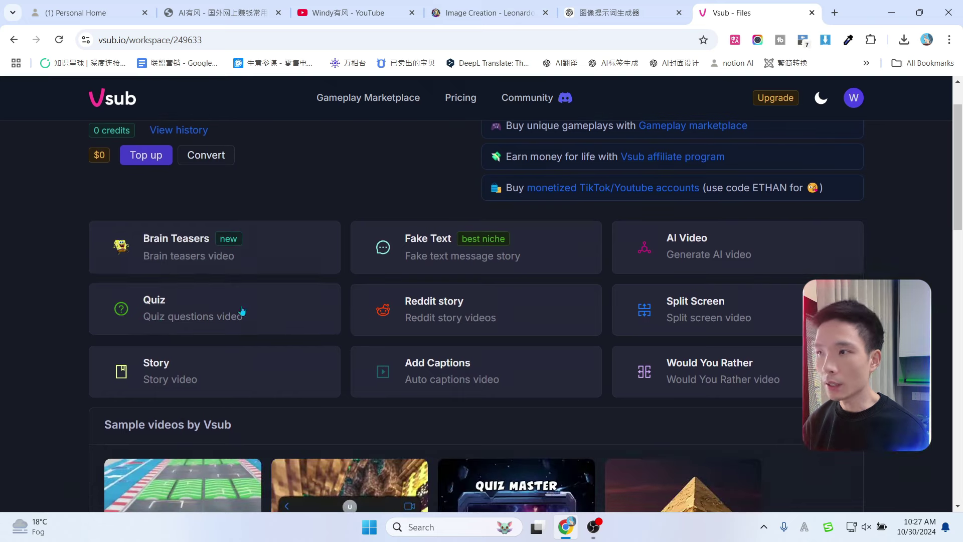
left_click(706, 253)
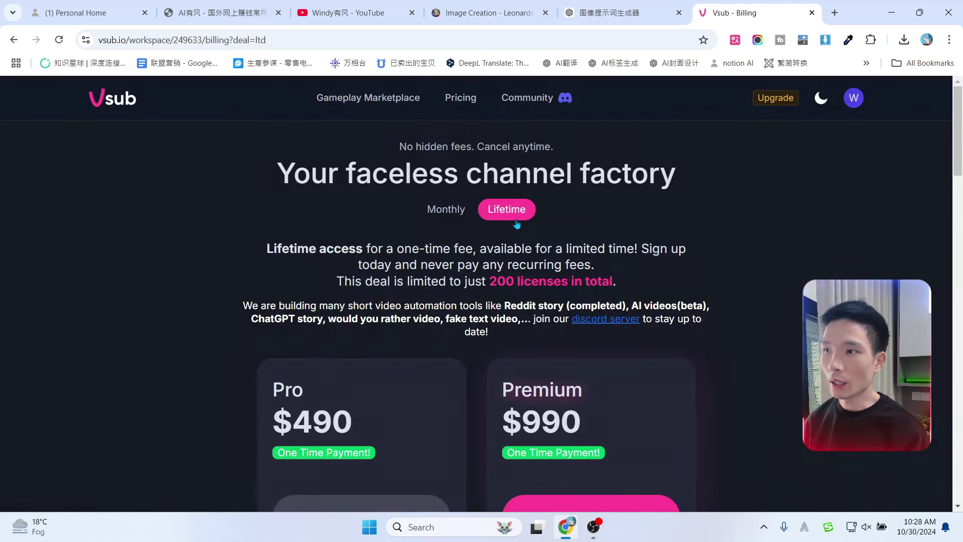
Compare the Pro and Premium lifetime plans on the Vsub billing page, and switch to the monthly plans.
scroll(482, 241, "down", 1)
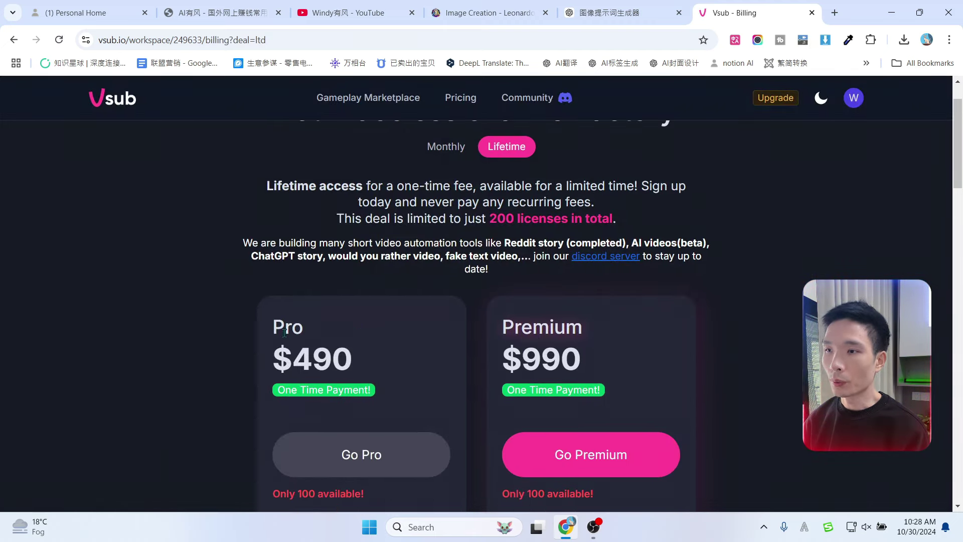
scroll(342, 357, "down", 2)
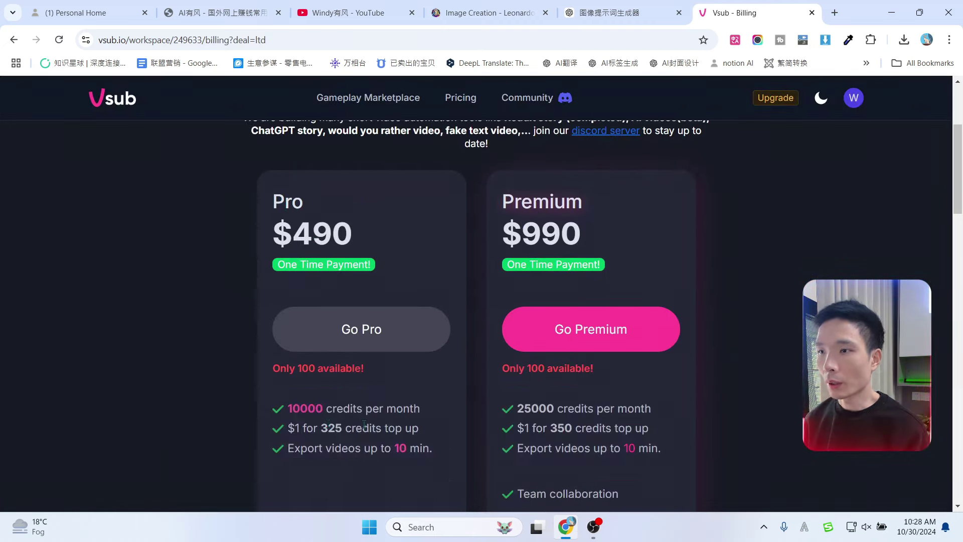
scroll(359, 405, "up", 1)
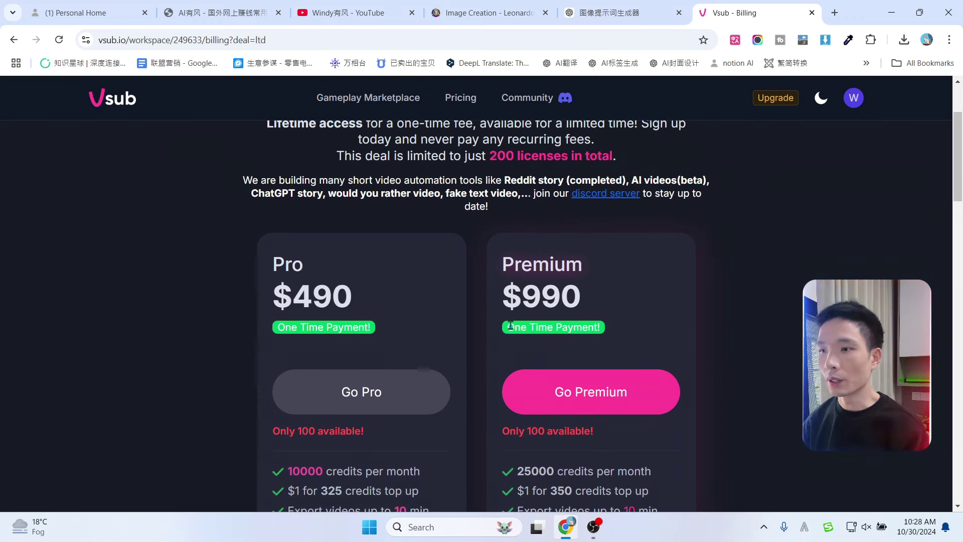
scroll(477, 339, "down", 2)
scroll(312, 316, "up", 3)
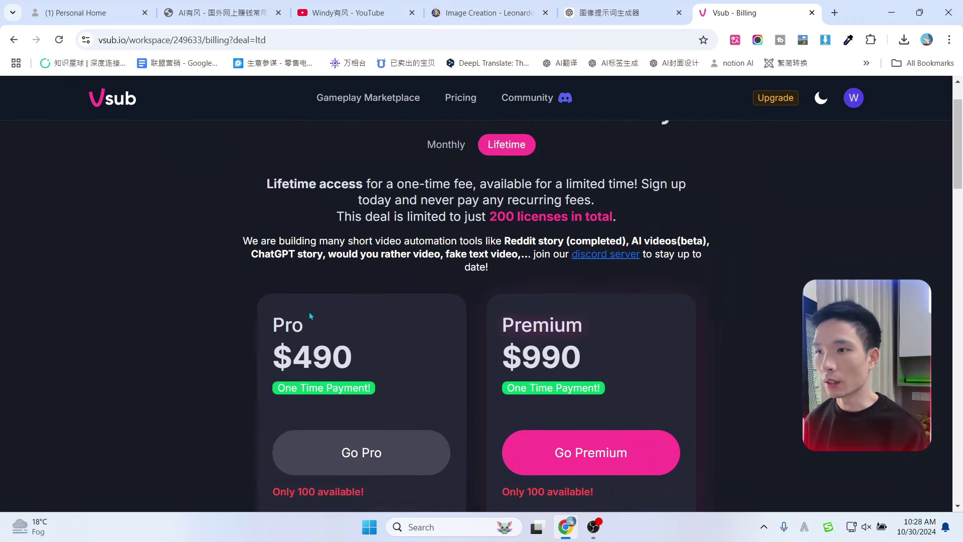
left_click(434, 145)
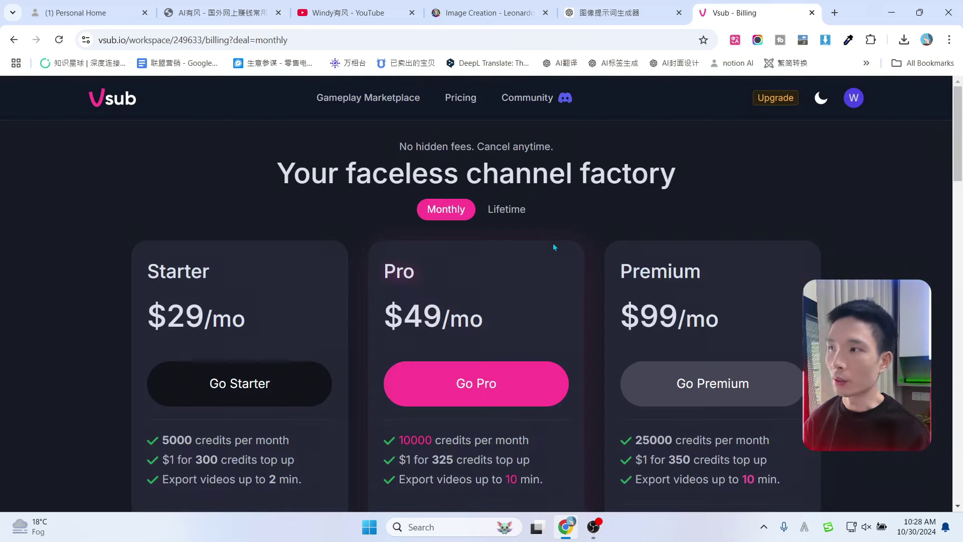
Go back to the Vsub AI videos page and review the languages offered for the video.
key("alt+Left")
scroll(216, 185, "up", 1)
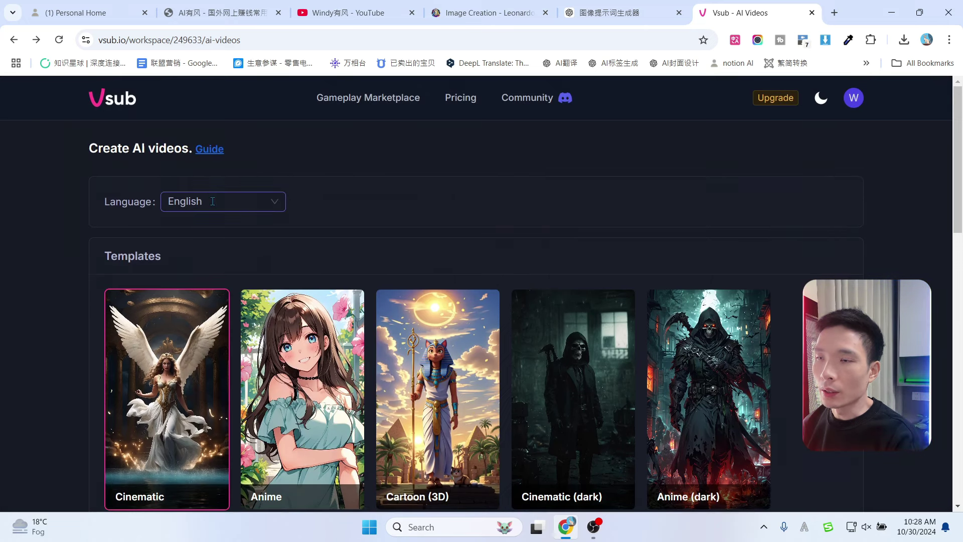
left_click(213, 201)
scroll(228, 264, "down", 5)
scroll(228, 281, "up", 5)
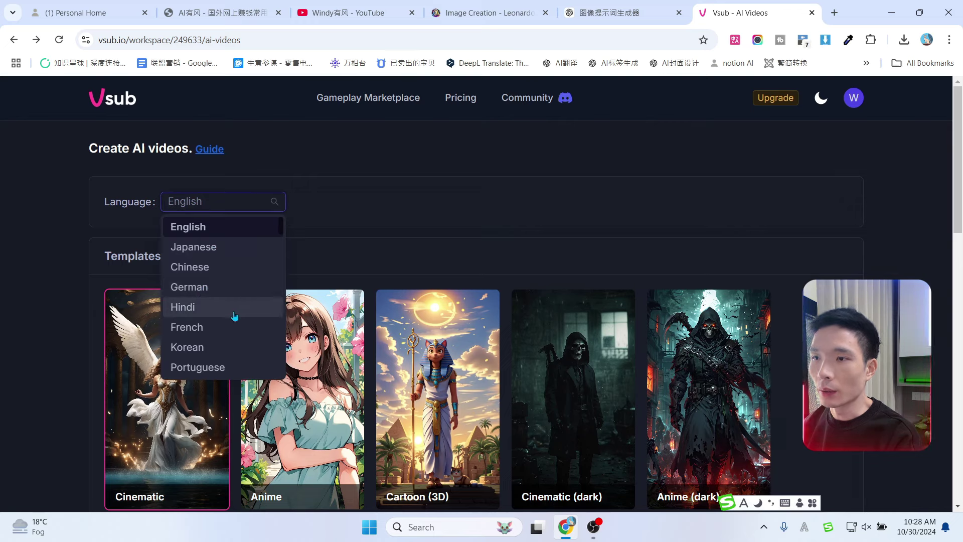
left_click(53, 273)
Select the Anime template for the AI video and go to the empty transcript.
scroll(274, 309, "down", 3)
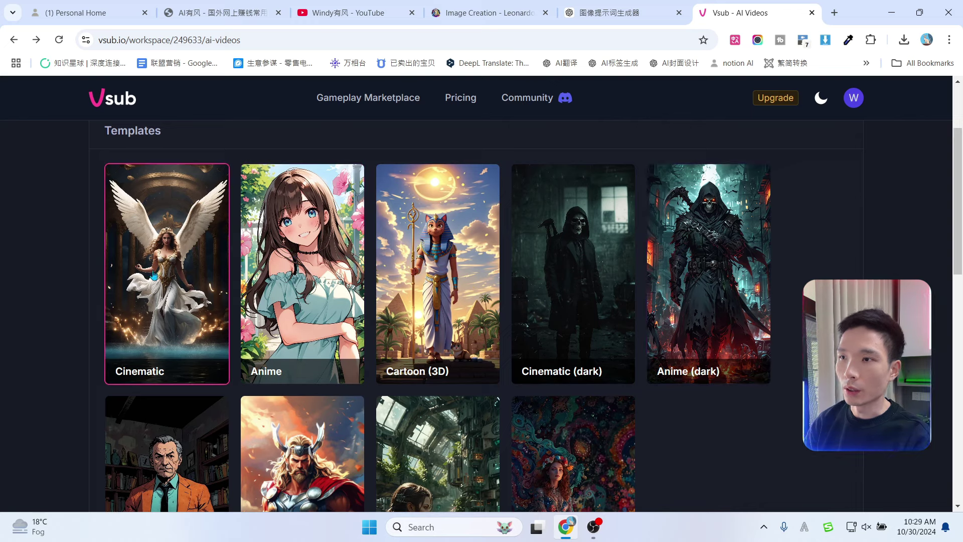
scroll(344, 302, "down", 9)
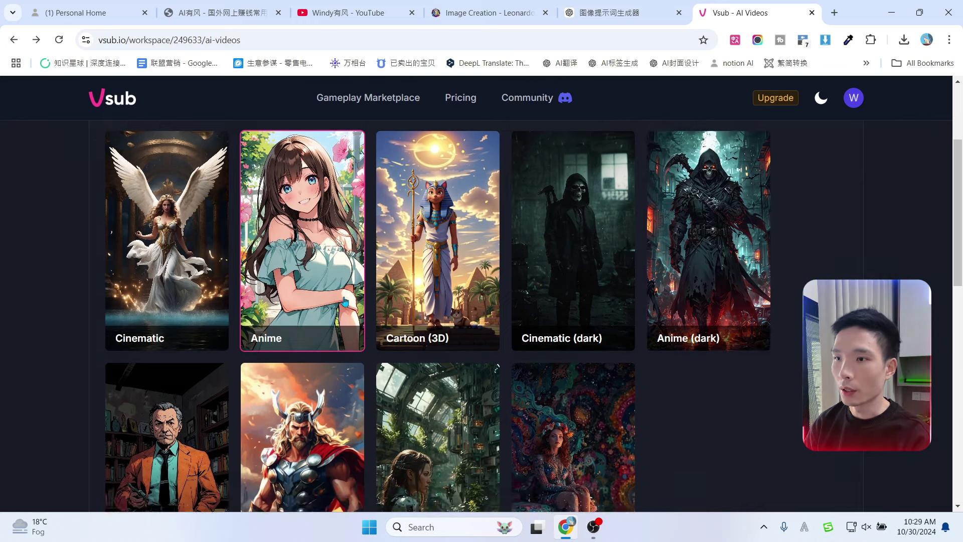
left_click(237, 315)
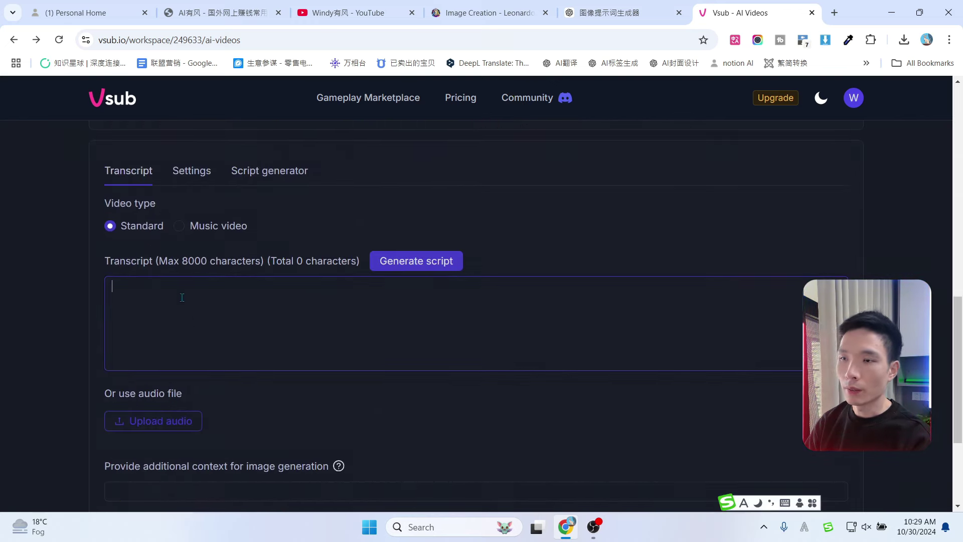
Copy ChatGPT's prompt about Gary adding an old washing machine motor to his contraption into the Vsub transcript.
left_click(606, 13)
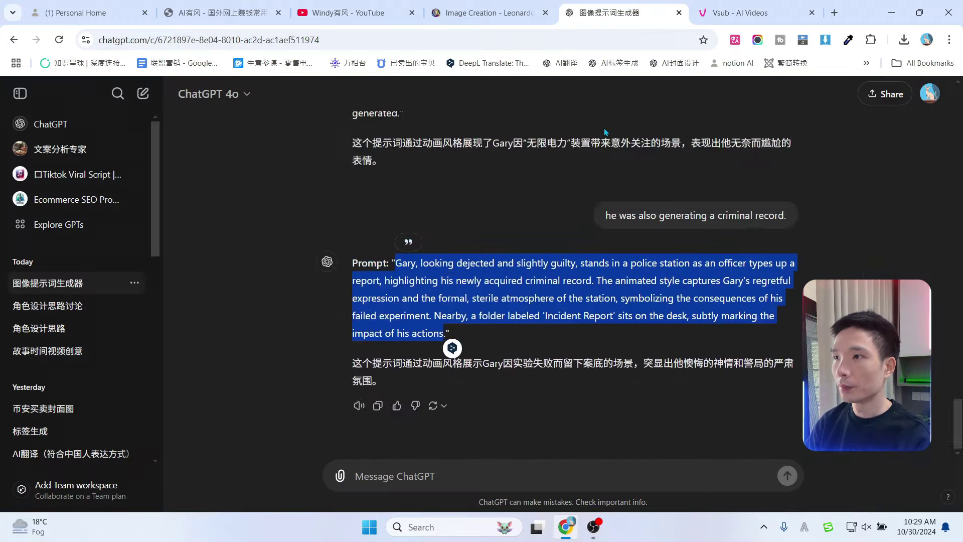
scroll(632, 244, "up", 15)
scroll(633, 245, "up", 10)
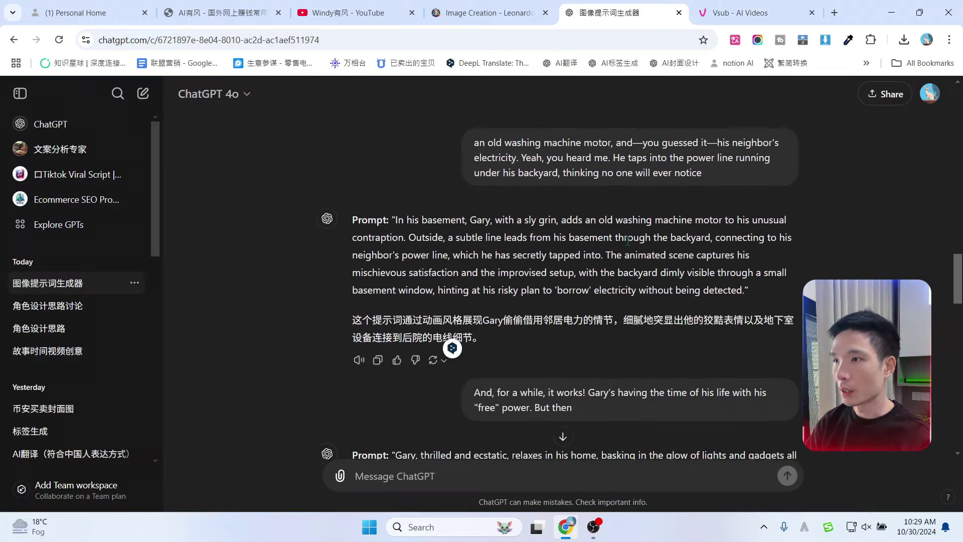
left_click(739, 6)
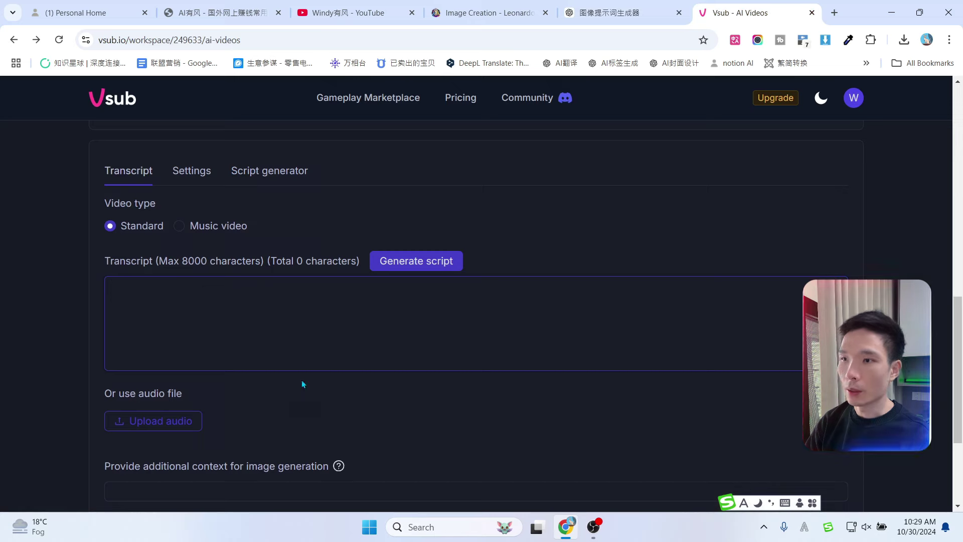
scroll(288, 385, "down", 2)
type("In his basement, Gary, with a sly grin, adds an old washing machine motor to his unusual contraption. Outside, a subtle line leads from his basement through the backyard, connecting to his neighbor's power line, which he has secretly tapped into. The animated scene captures his mischievous satisfaction and the improvised setup, with the backyard dimly visible through a small basement window, hinting at his risky plan to 'borrow' electricity without being detected.")
scroll(559, 294, "down", 2)
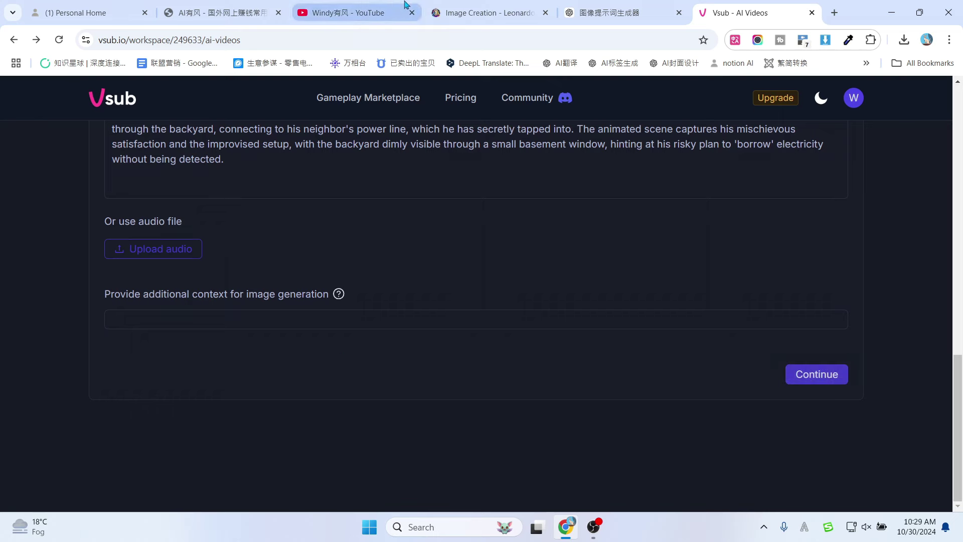
Compare the Leonardo.Ai scene images with the Vsub templates, close the Vsub page and look through the Leonardo.Ai images again.
left_click(466, 11)
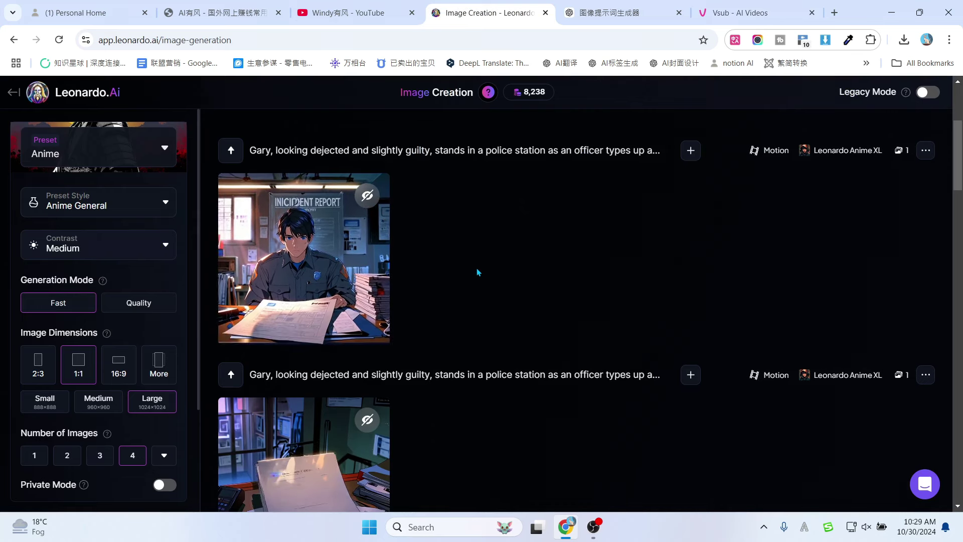
left_click(752, 13)
scroll(823, 226, "down", 2)
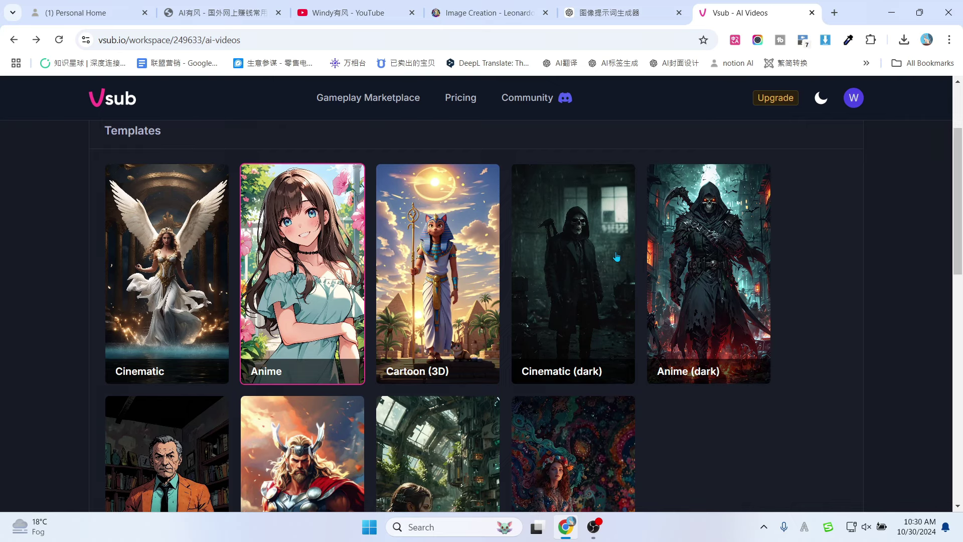
key("ctrl+w")
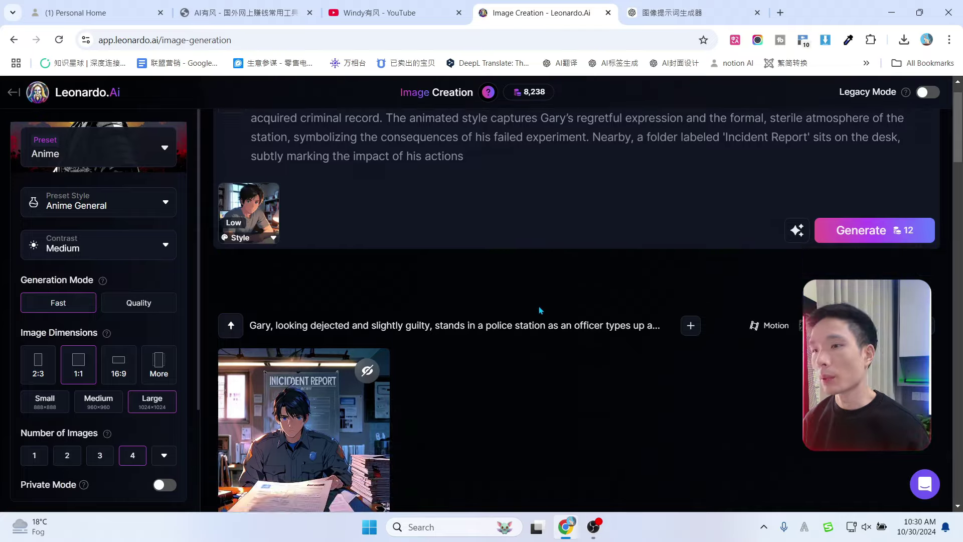
scroll(537, 296, "down", 2)
scroll(525, 334, "down", 4)
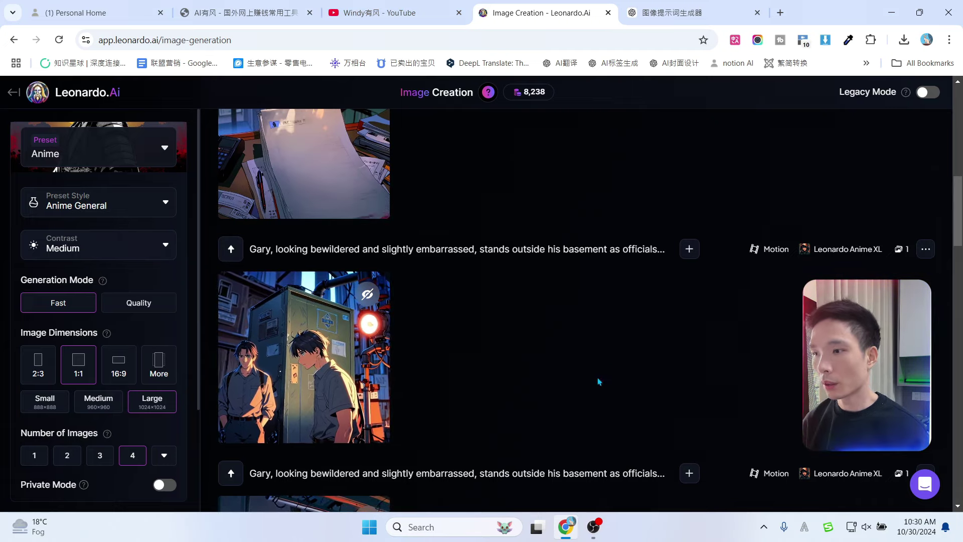
Open capcut.com in the browser and look over its home page with the download option.
left_click(438, 526)
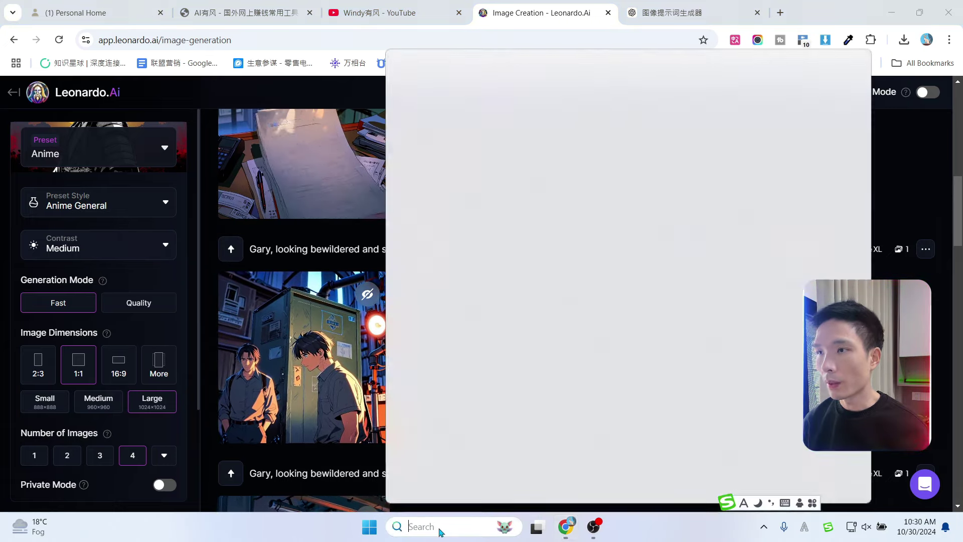
type("capcut.com")
key("Return")
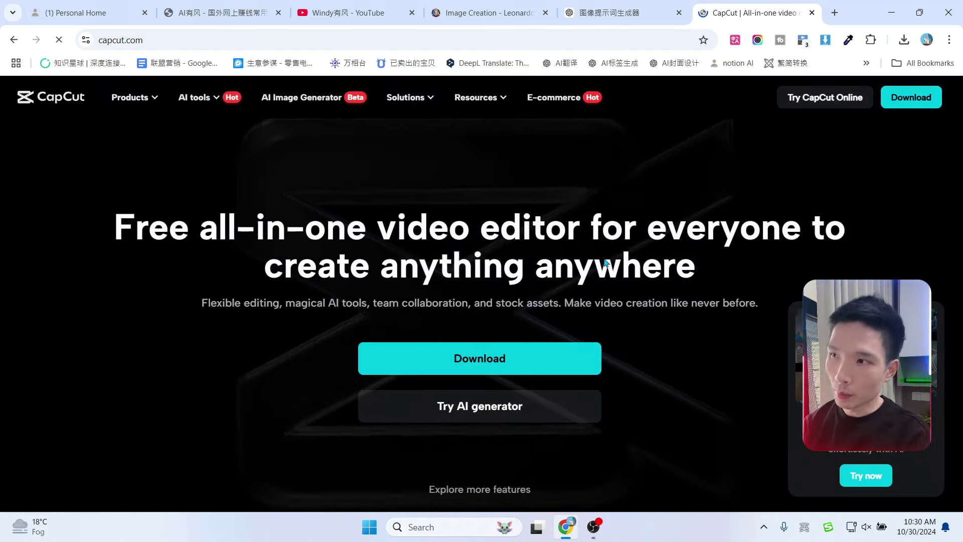
left_click(938, 137)
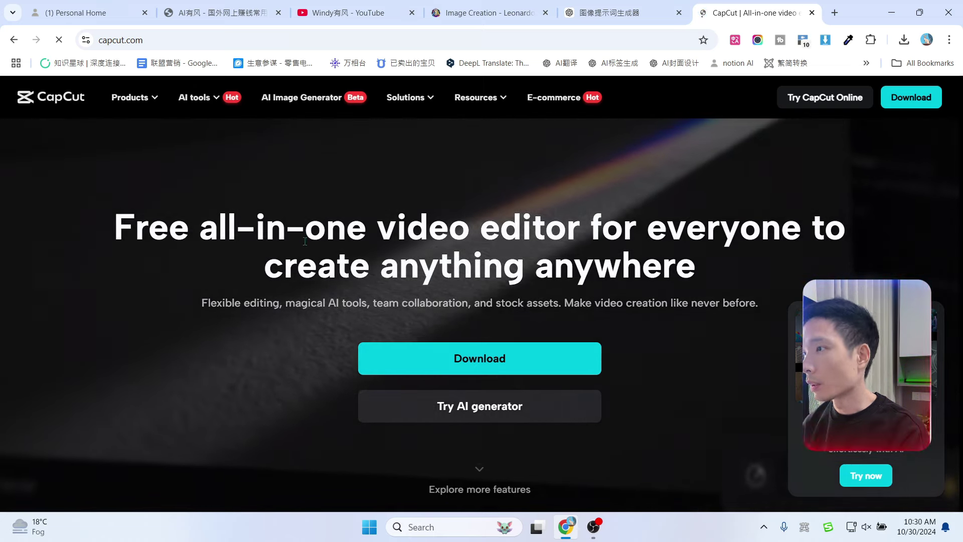
scroll(358, 290, "down", 5)
scroll(358, 289, "up", 5)
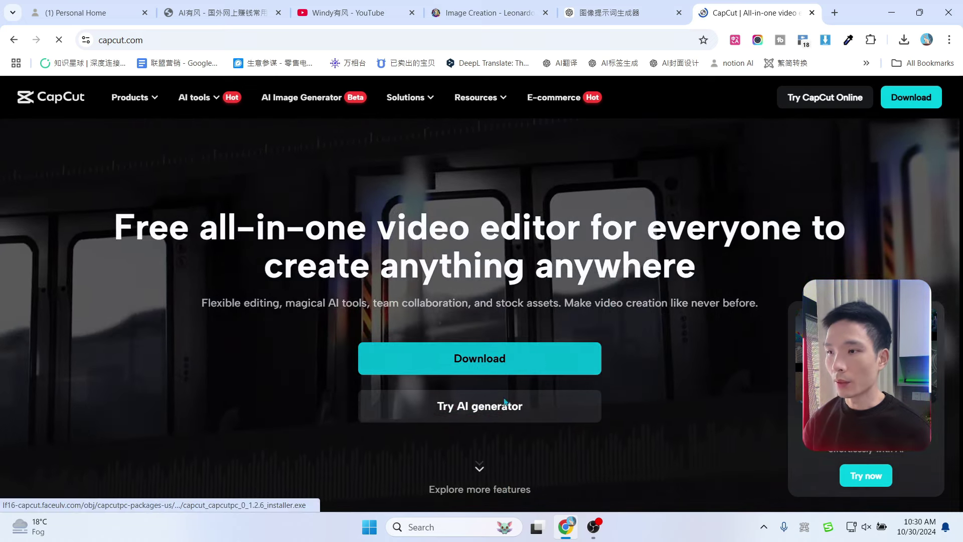
Open the CapCut desktop app and create a new project.
left_click(429, 529)
type("cap")
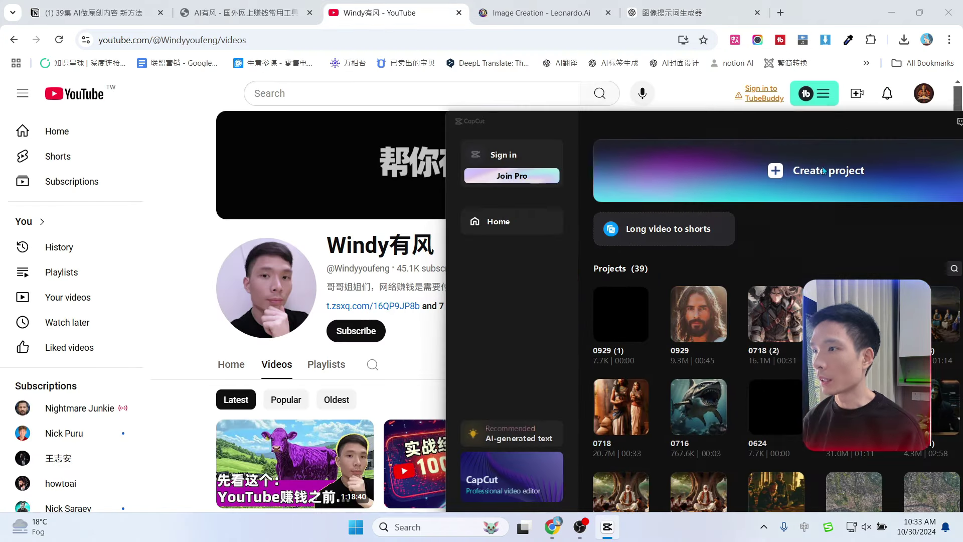
left_click(819, 175)
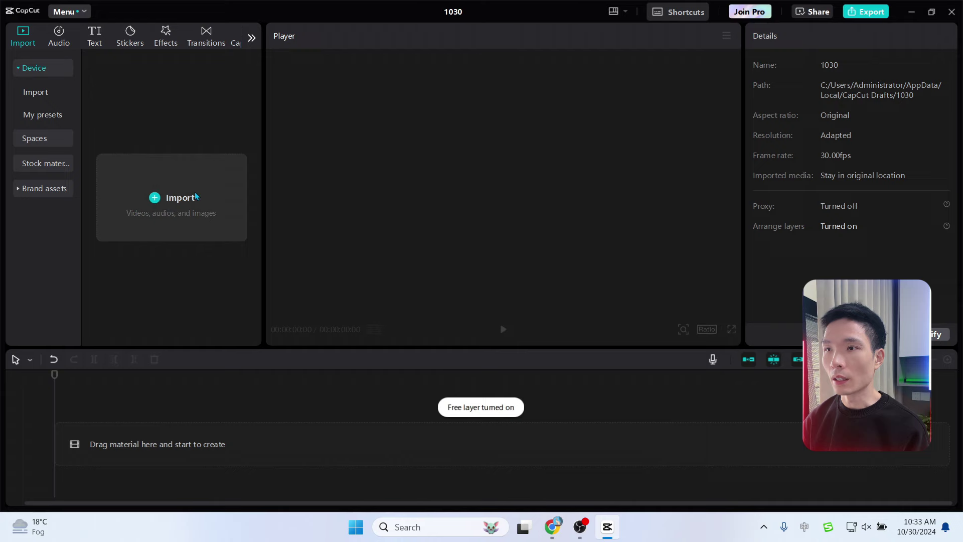
Import heygen.mp4 and the downloaded anime motion clips into the project's media.
left_click(195, 191)
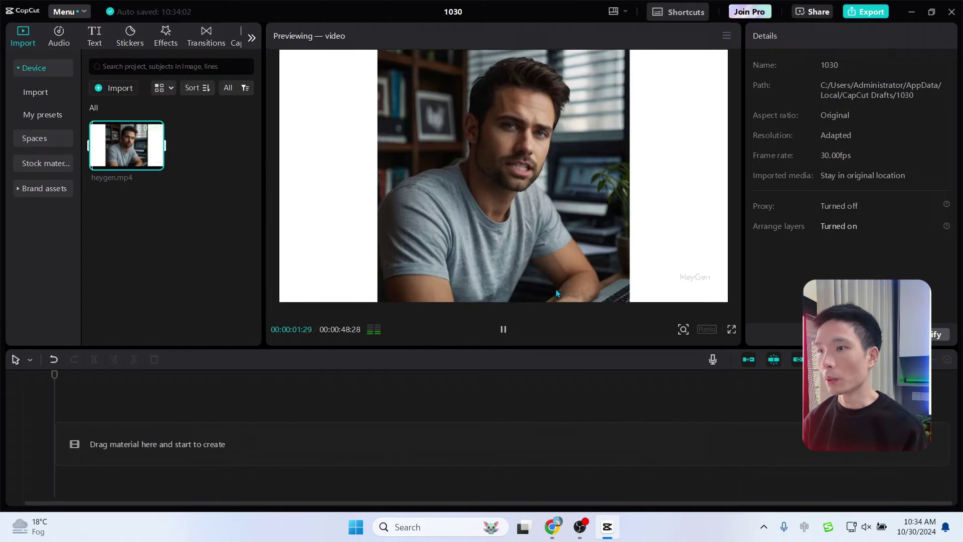
left_click(503, 329)
left_click(128, 89)
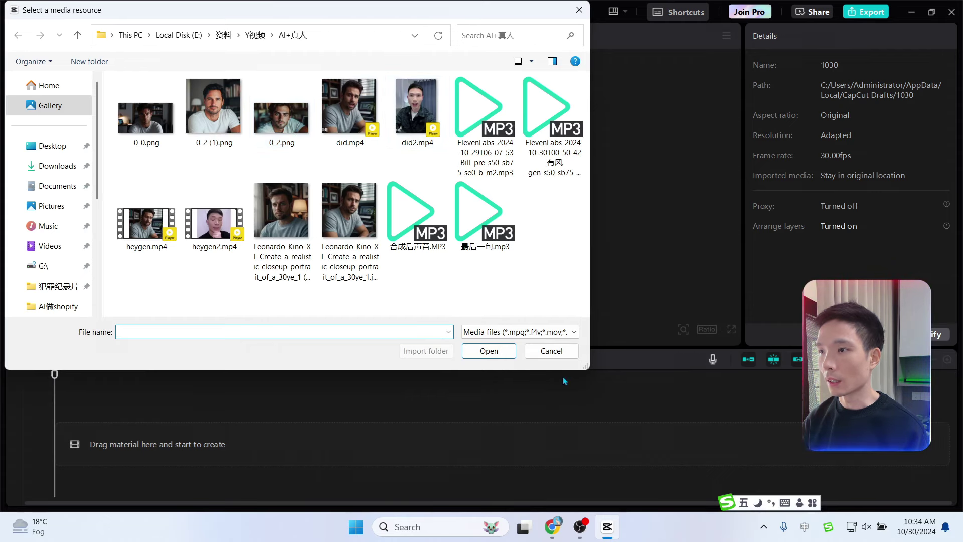
left_click(551, 351)
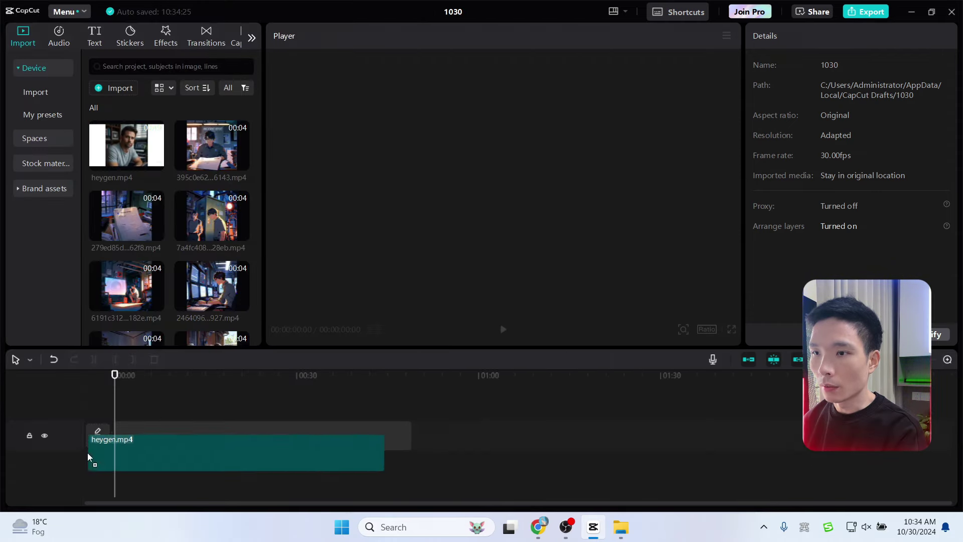
Place heygen.mp4 at the start of the timeline and set the project's aspect ratio to 9:16.
left_click_drag(87, 452, 125, 426)
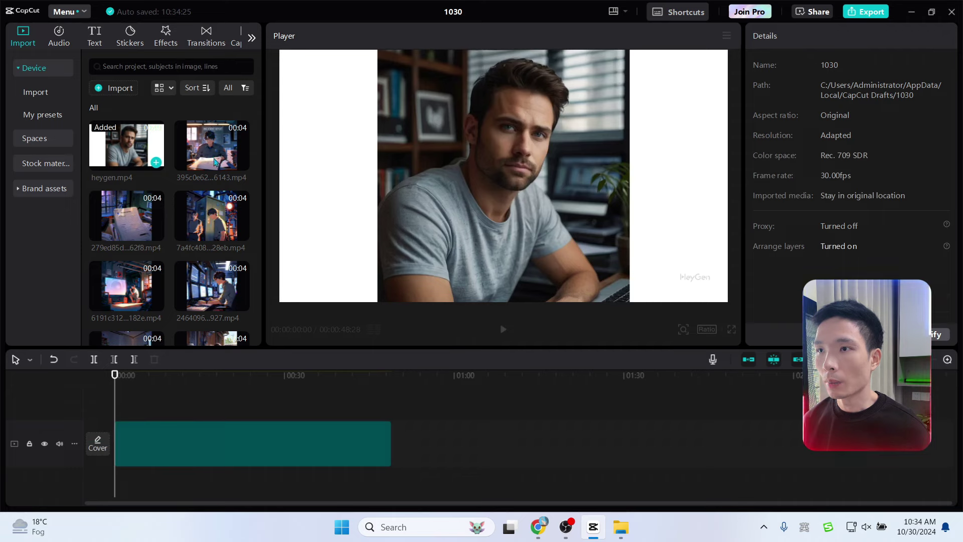
left_click(145, 377)
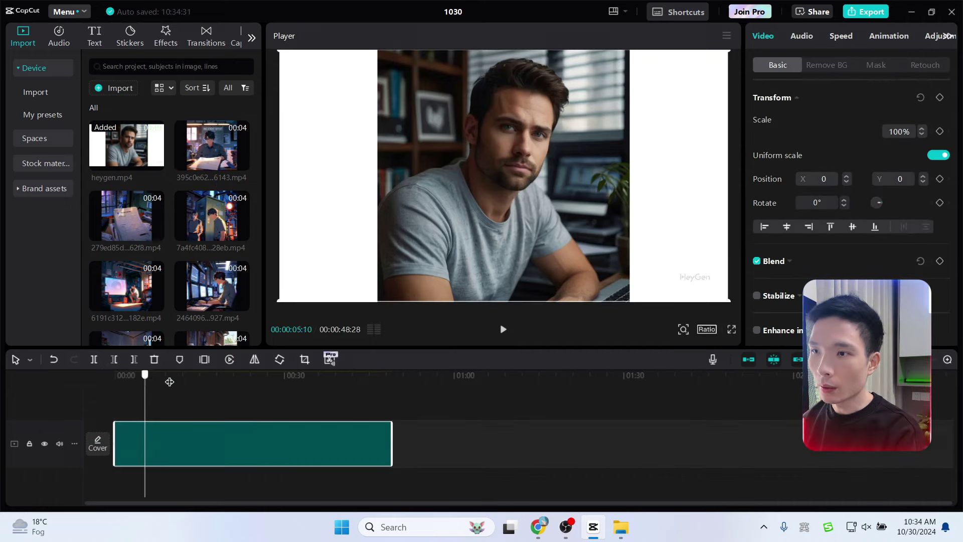
left_click(174, 380)
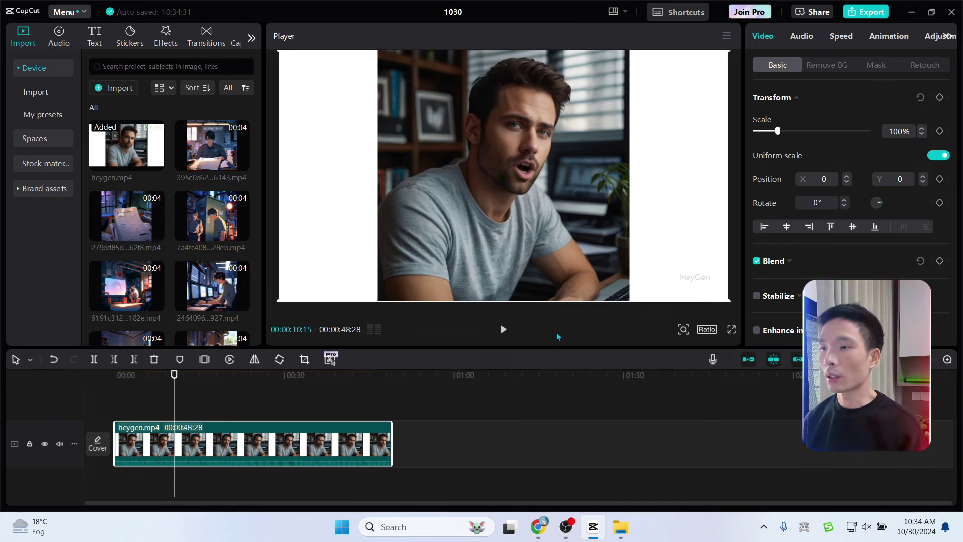
left_click(706, 330)
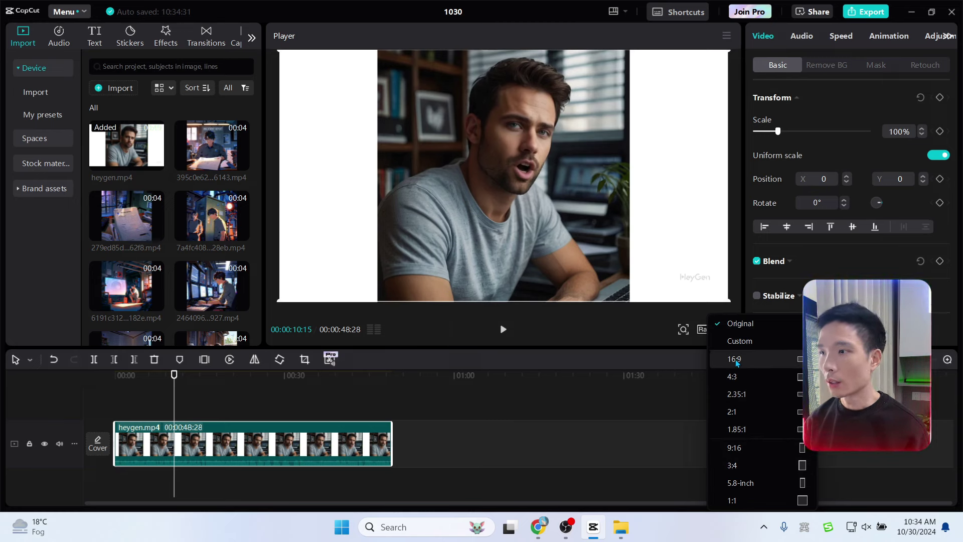
left_click(735, 448)
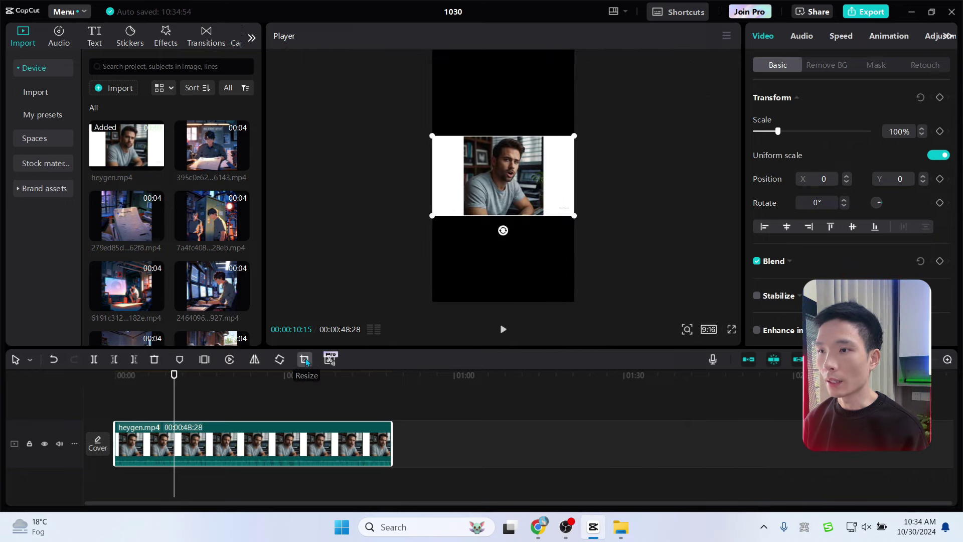
left_click(305, 359)
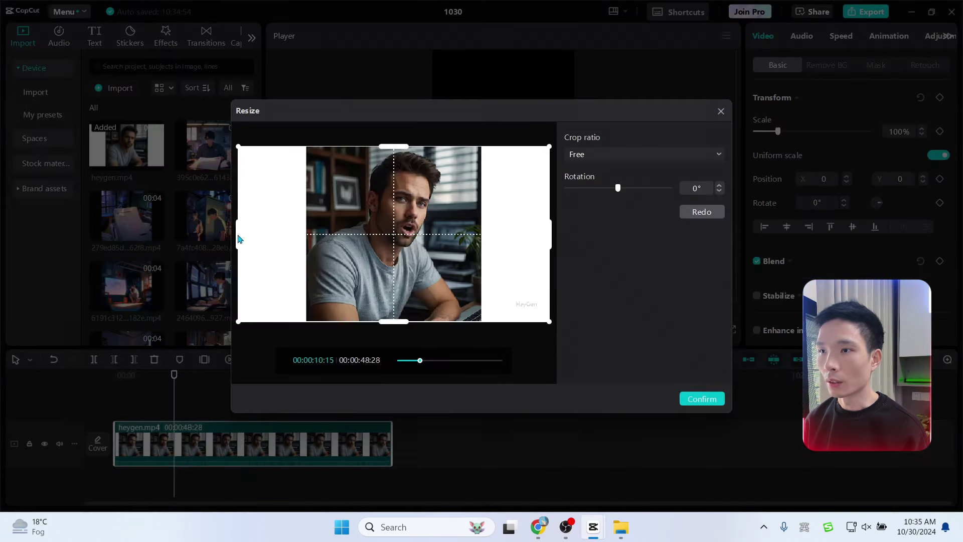
left_click_drag(239, 234, 309, 236)
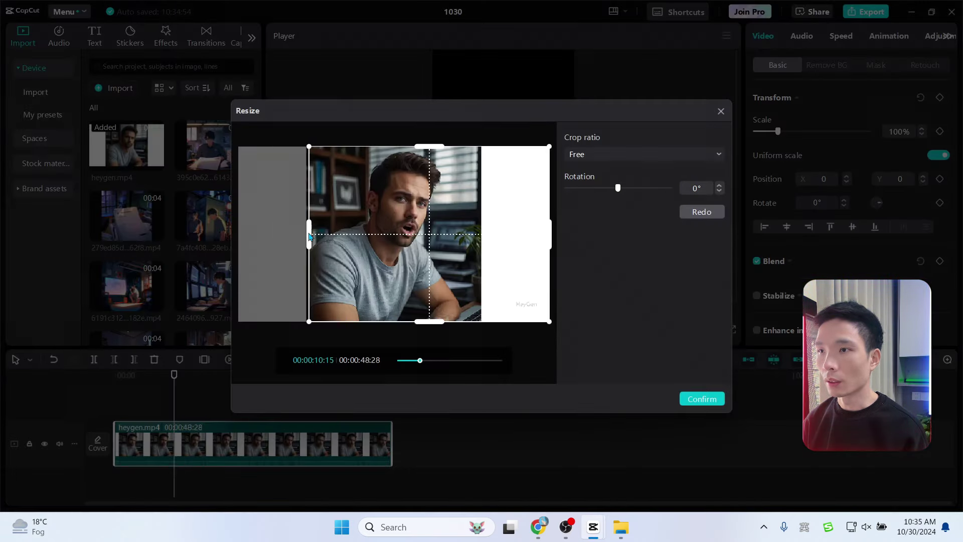
left_click(720, 111)
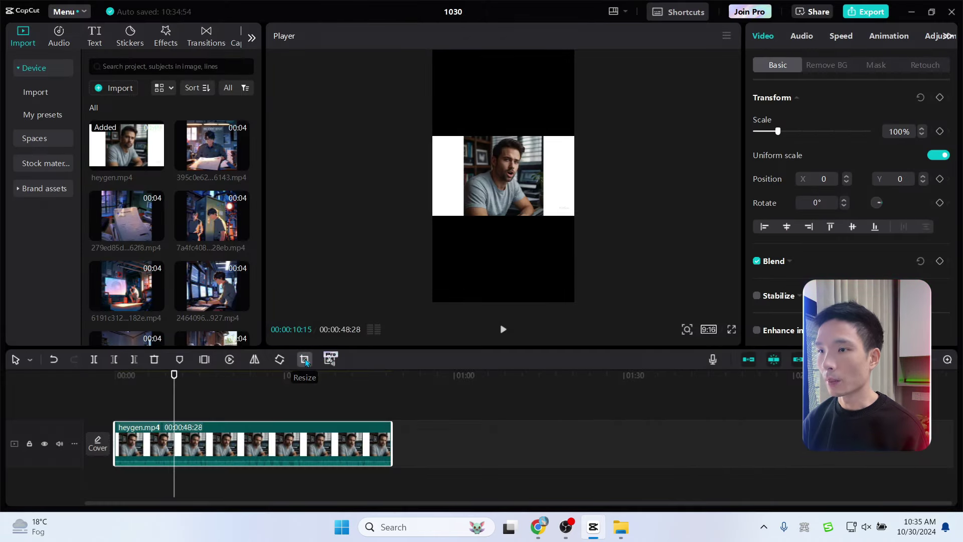
Crop the white margins off both sides of the heygen.mp4 clip and move it to the top of the frame, at Y 818.
left_click(304, 359)
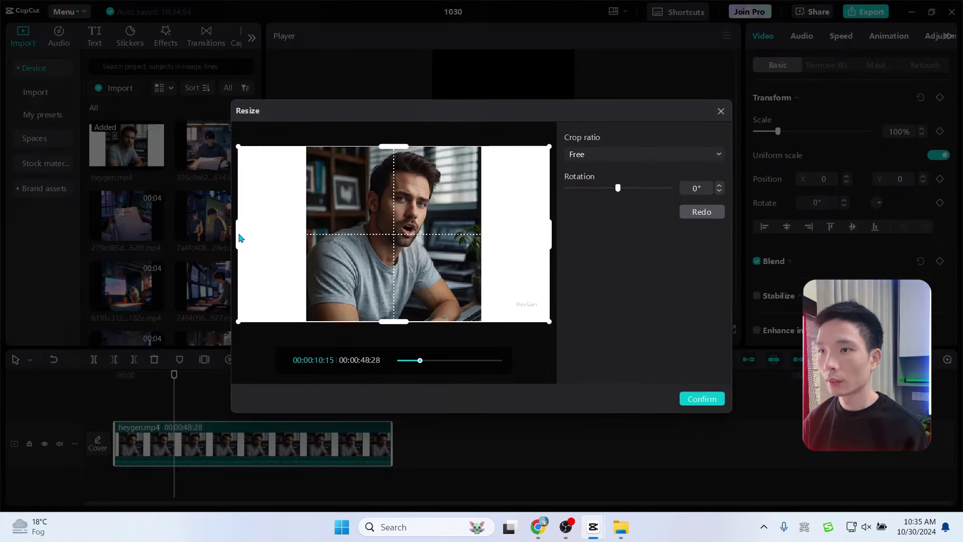
left_click_drag(239, 237, 307, 235)
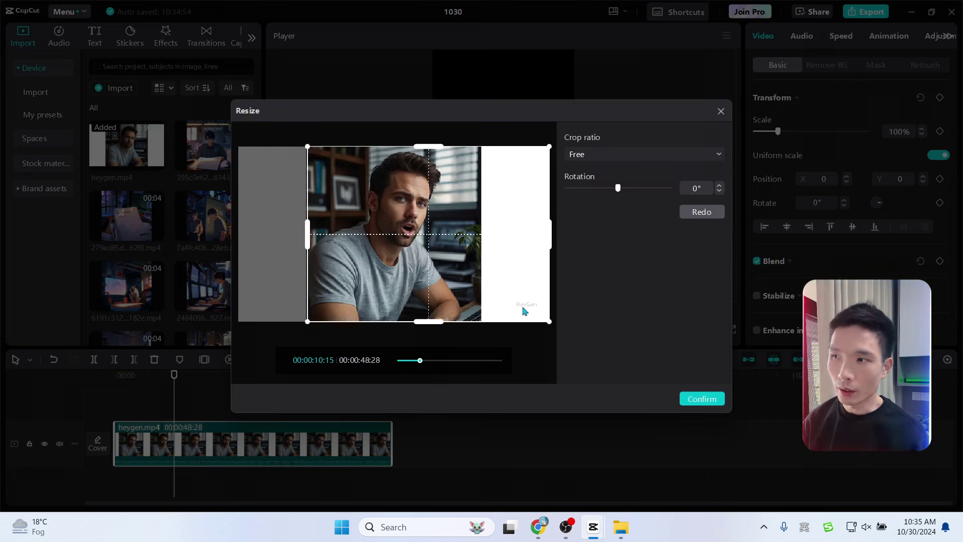
left_click_drag(552, 245, 478, 234)
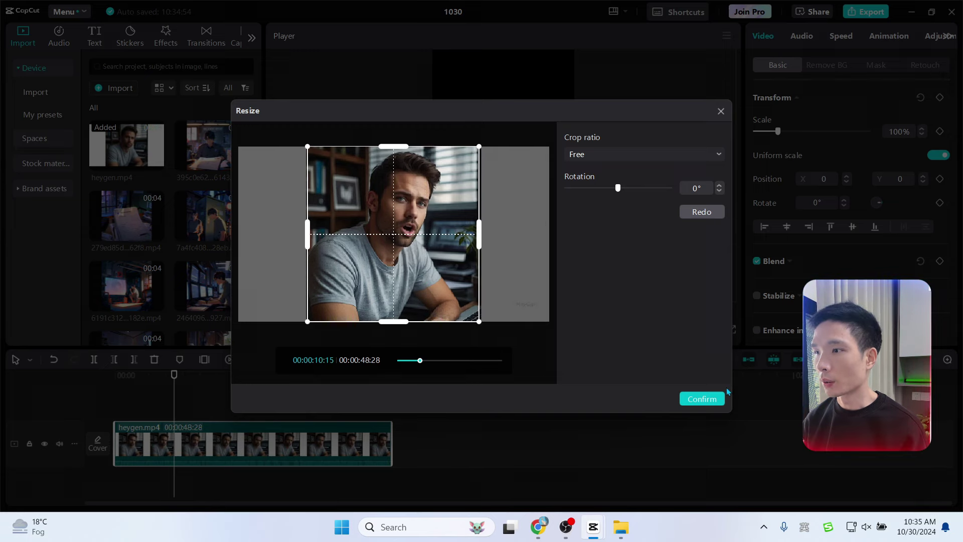
left_click(700, 399)
left_click_drag(510, 168, 509, 105)
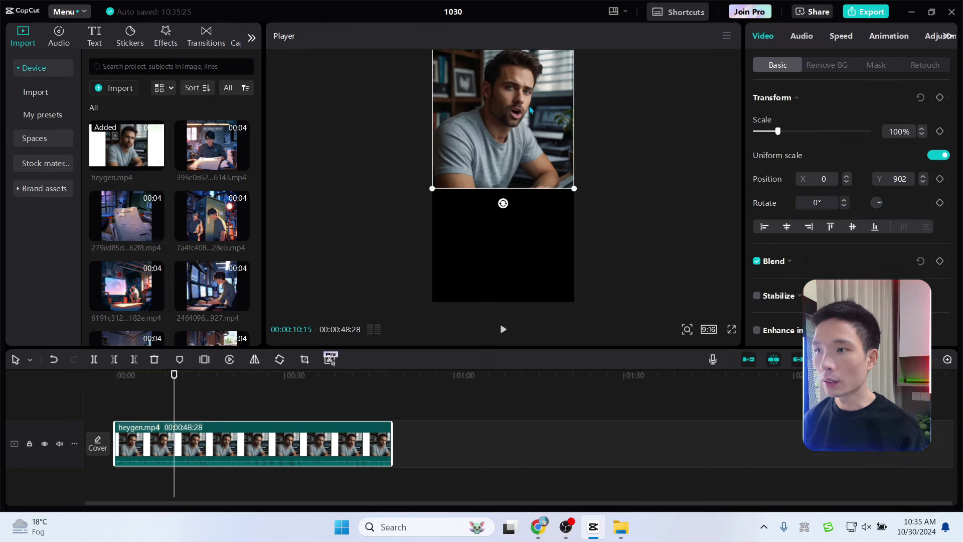
left_click_drag(523, 102, 514, 114)
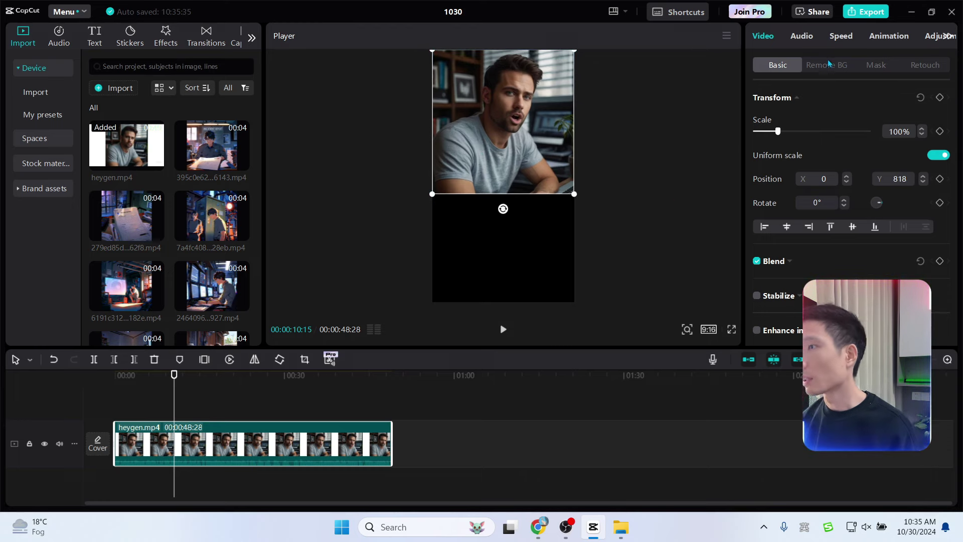
Apply a Rectangle mask to the heygen.mp4 clip and trim off a strip along the clip's lower edge.
left_click(873, 67)
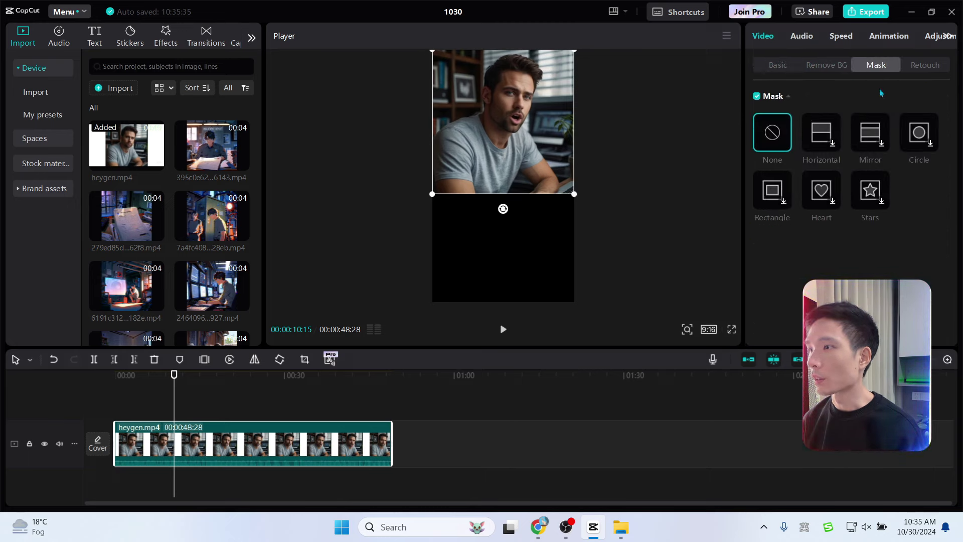
left_click(774, 195)
left_click_drag(467, 87, 436, 43)
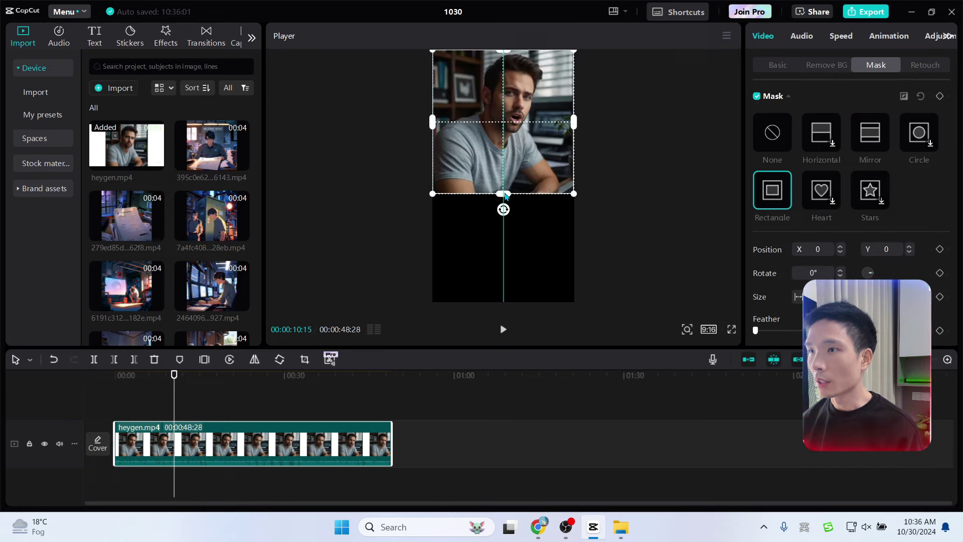
left_click_drag(506, 195, 505, 166)
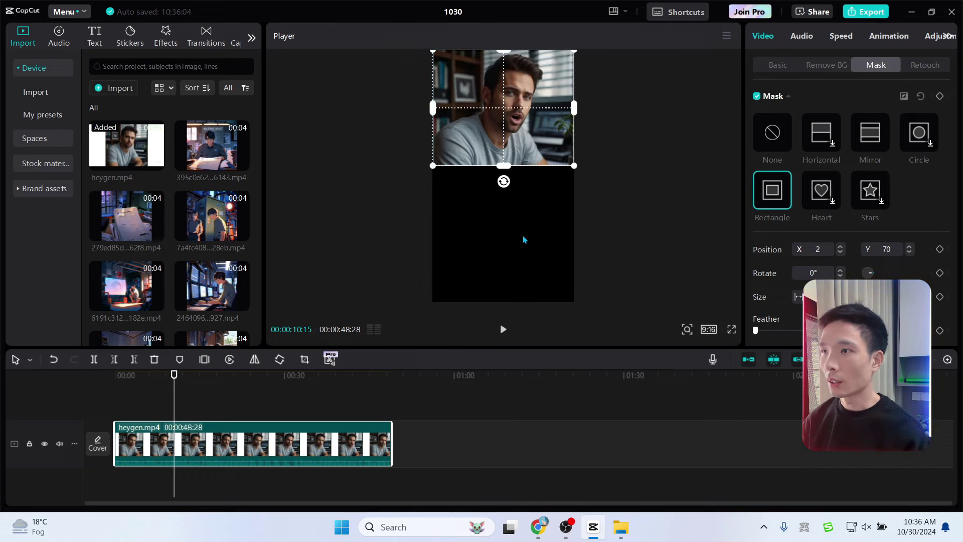
left_click_drag(505, 167, 507, 169)
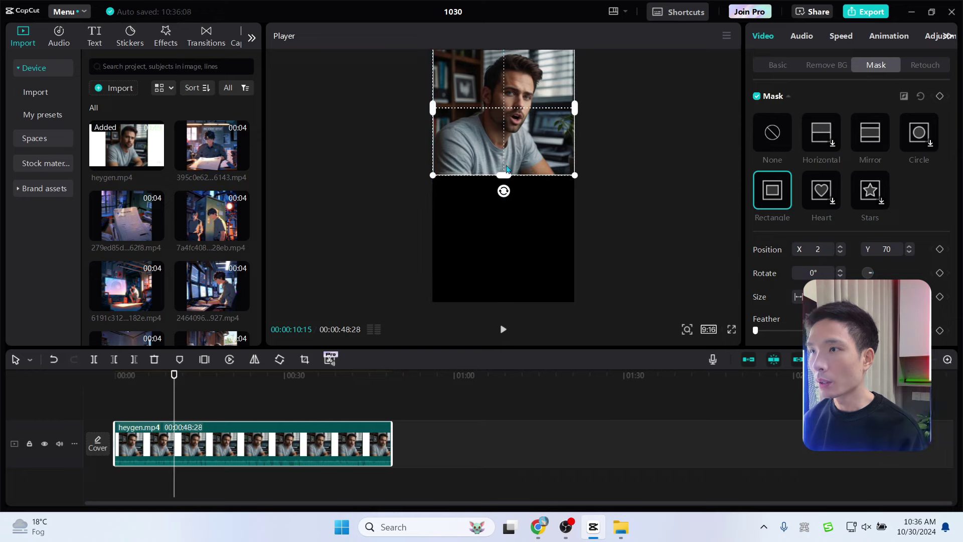
Move heygen.mp4 to a new upper track and place the first four anime clips in sequence on the main track below.
mouse_move(241, 430)
left_mouse_down()
mouse_move(241, 396)
mouse_move(241, 411)
left_mouse_up()
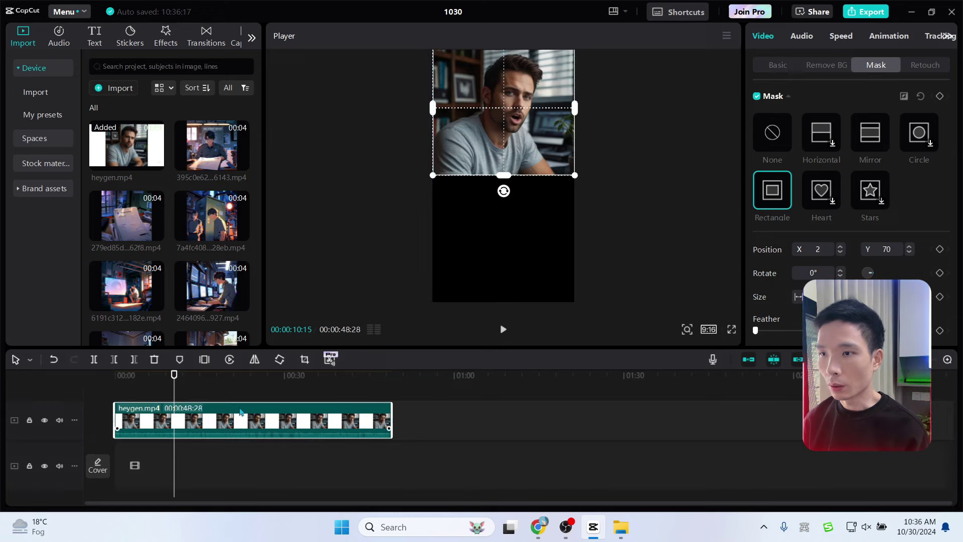
left_click(217, 161)
scroll(217, 251, "down", 3)
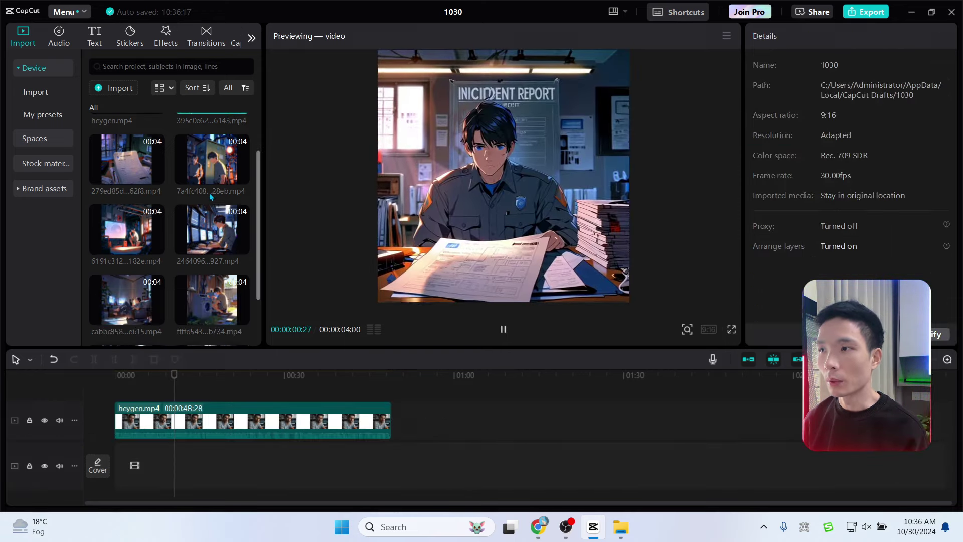
left_click_drag(211, 301, 129, 472)
left_click_drag(127, 301, 148, 466)
left_click_drag(200, 265, 170, 466)
left_click_drag(128, 231, 193, 466)
Append seven more anime clips to the main track, starting with repeats of ffffd543 and cabbd858 and ending with 395c0e62.
scroll(195, 236, "down", 2)
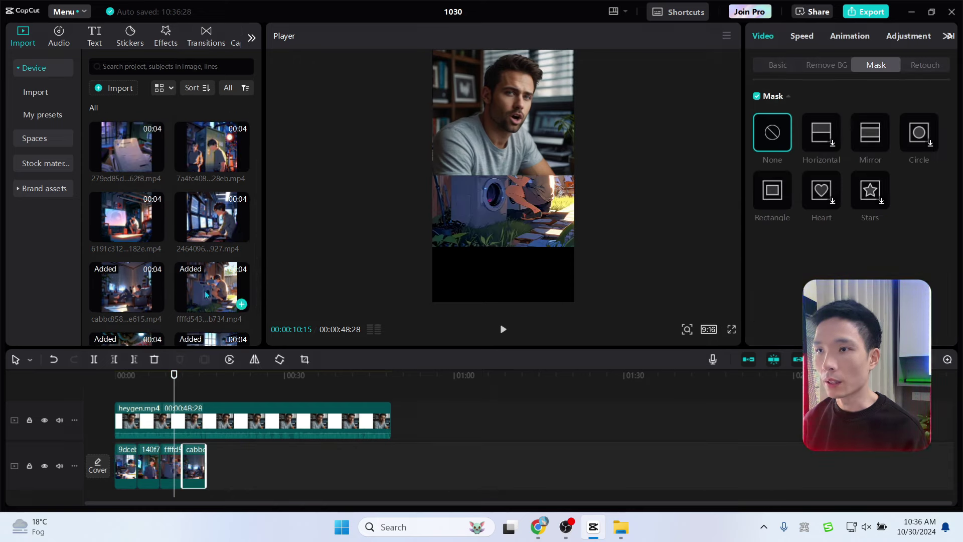
left_click_drag(205, 295, 216, 466)
left_click_drag(155, 304, 235, 467)
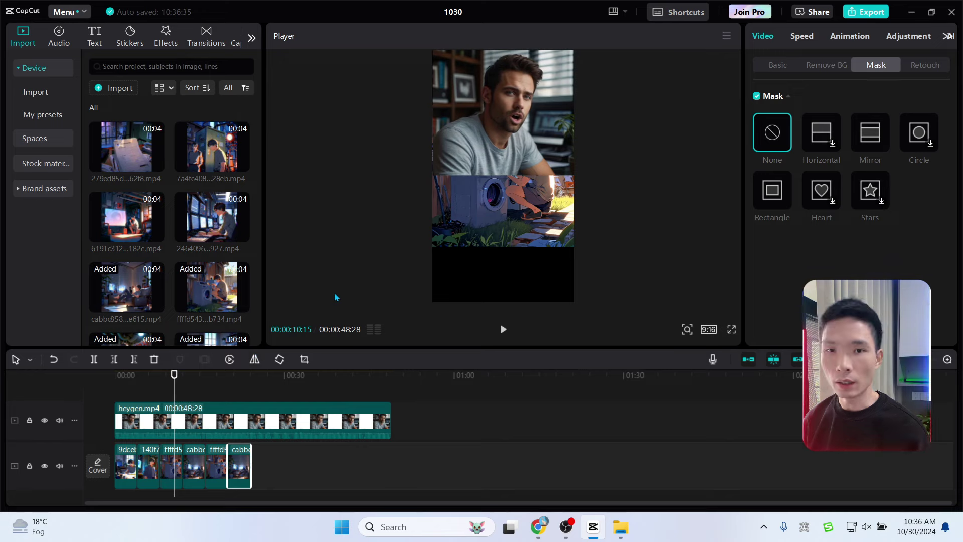
left_click_drag(211, 221, 261, 466)
left_click_drag(135, 217, 284, 466)
scroll(170, 240, "up", 1)
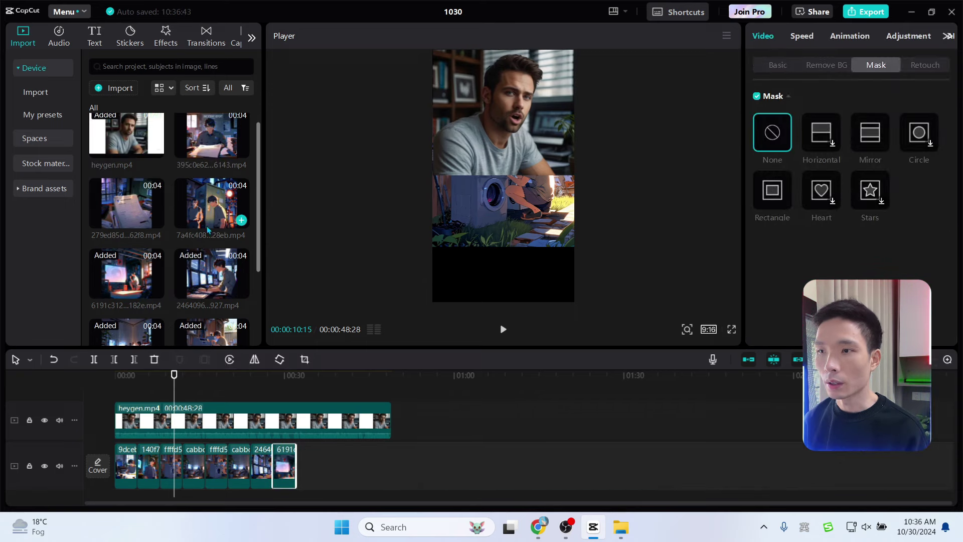
left_click_drag(211, 209, 305, 470)
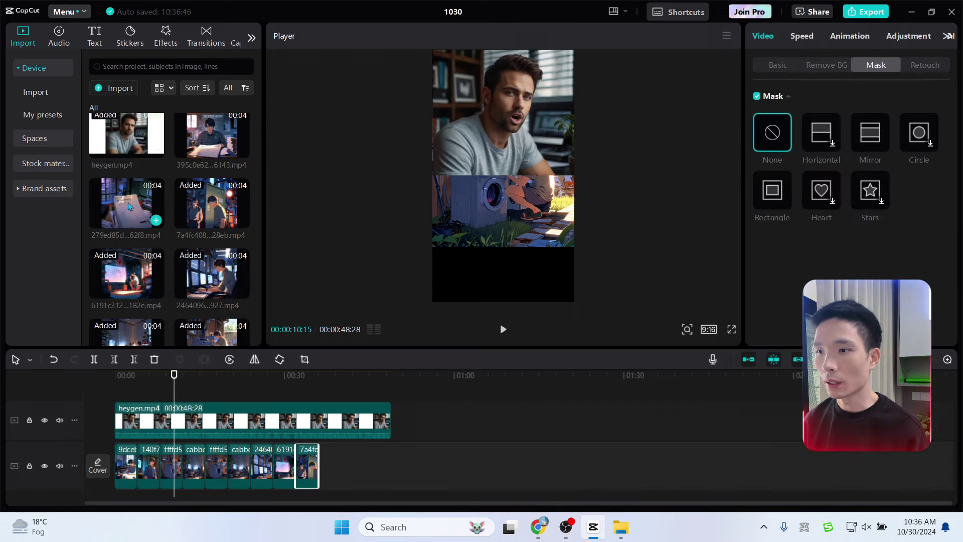
left_click_drag(137, 205, 330, 465)
left_click_drag(211, 135, 348, 464)
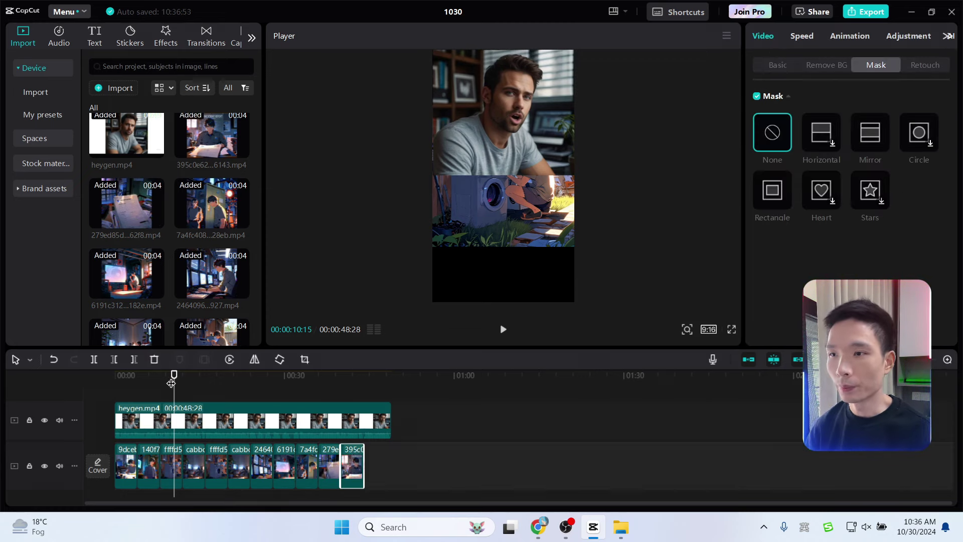
Select all the anime clips and shift the first one down in the frame to fill the area below the avatar.
left_click_drag(171, 383, 273, 386)
left_click(116, 387)
left_click(125, 466)
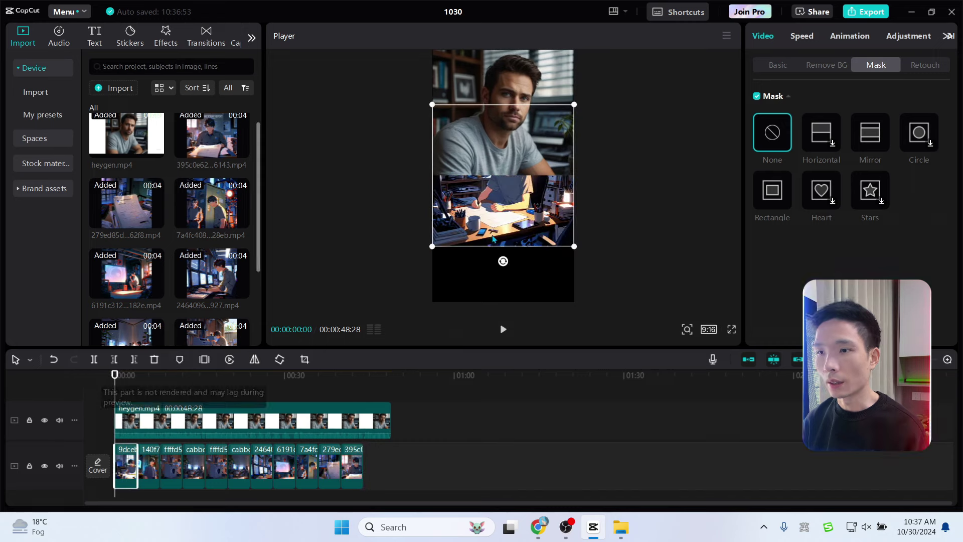
left_click_drag(411, 467, 113, 469)
left_click_drag(503, 206, 507, 262)
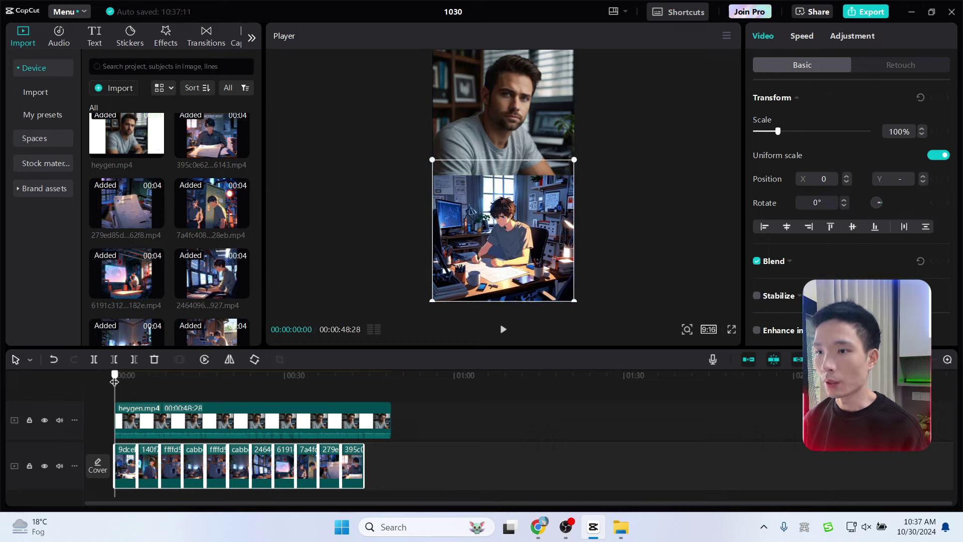
Move the second to sixth anime clips down to Y -840 so they fill the area below the avatar.
left_click_drag(115, 381, 146, 383)
left_click(149, 464)
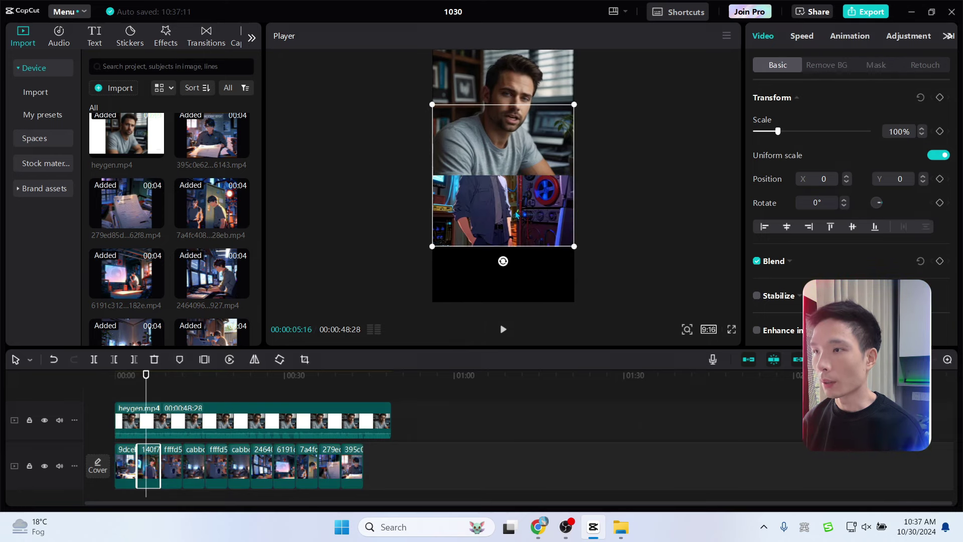
left_click_drag(517, 215, 516, 261)
left_click(217, 463)
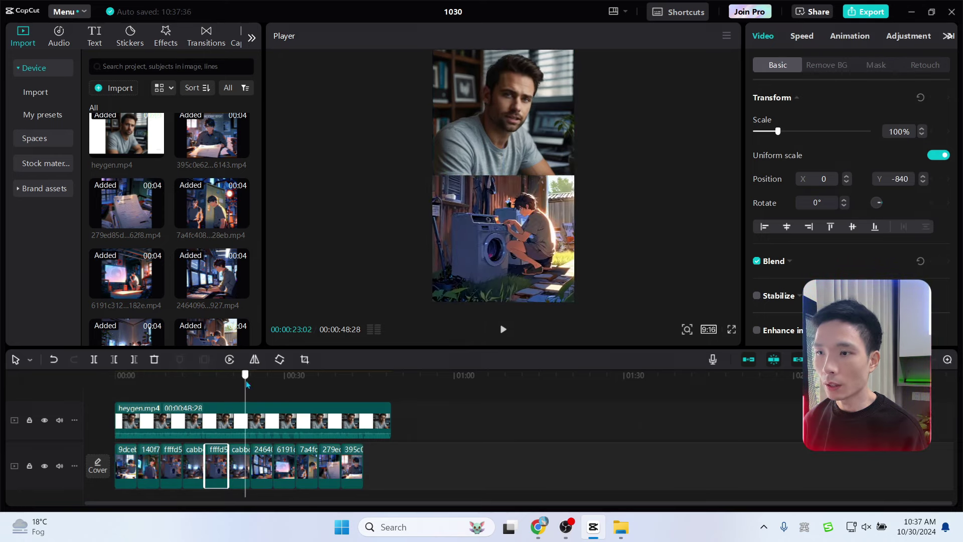
left_click(241, 457)
left_click_drag(499, 212, 499, 267)
Reposition the seventh to ninth anime clips into the area below the avatar, matching the earlier clips.
left_click_drag(246, 381, 260, 383)
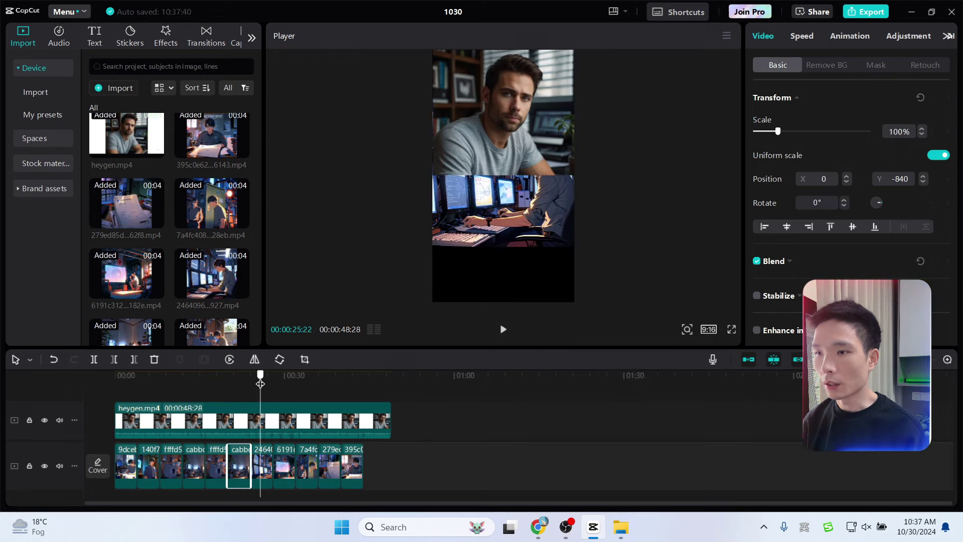
left_click(268, 455)
left_click_drag(488, 217, 488, 272)
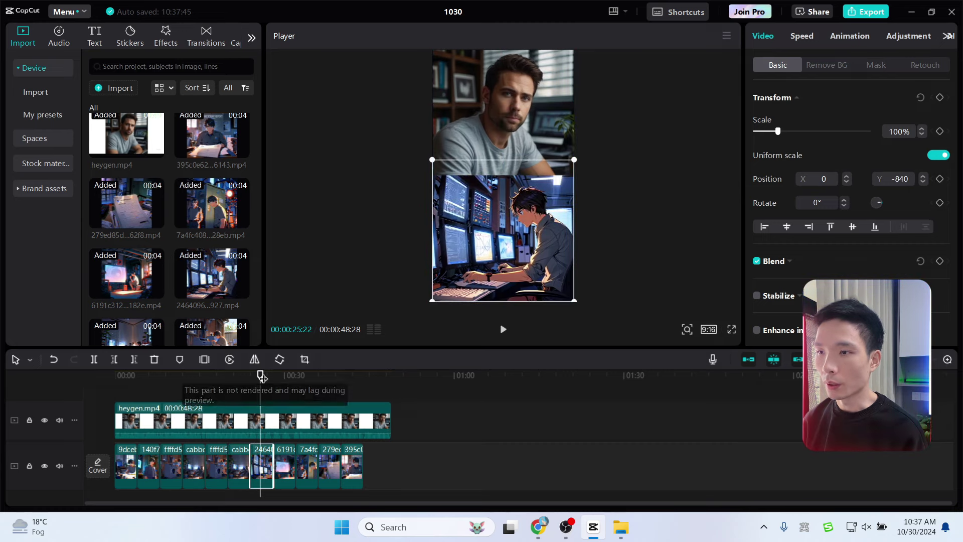
left_click_drag(260, 375, 304, 387)
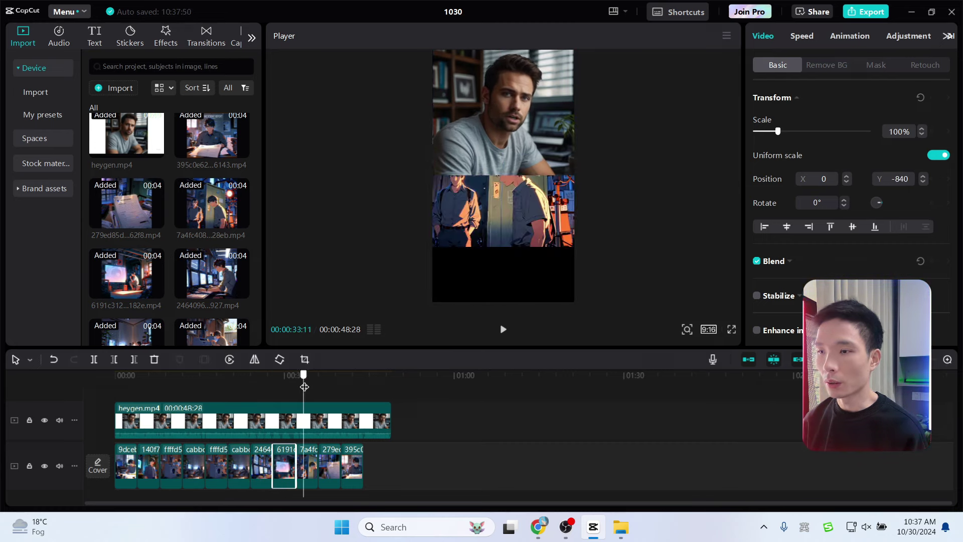
left_click(309, 462)
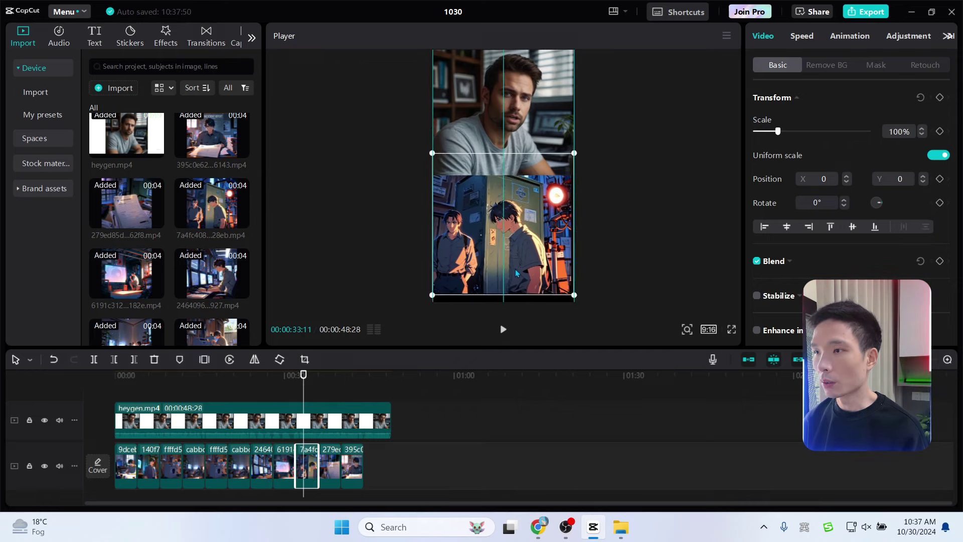
Play back the split-screen video in full screen, then scrub through the opening anime clips.
key("space")
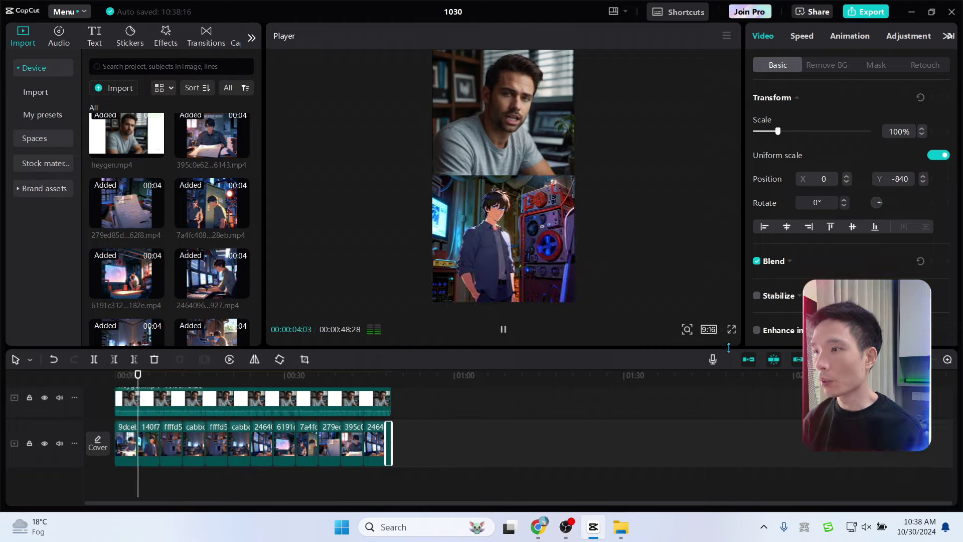
key("ctrl+shift+f")
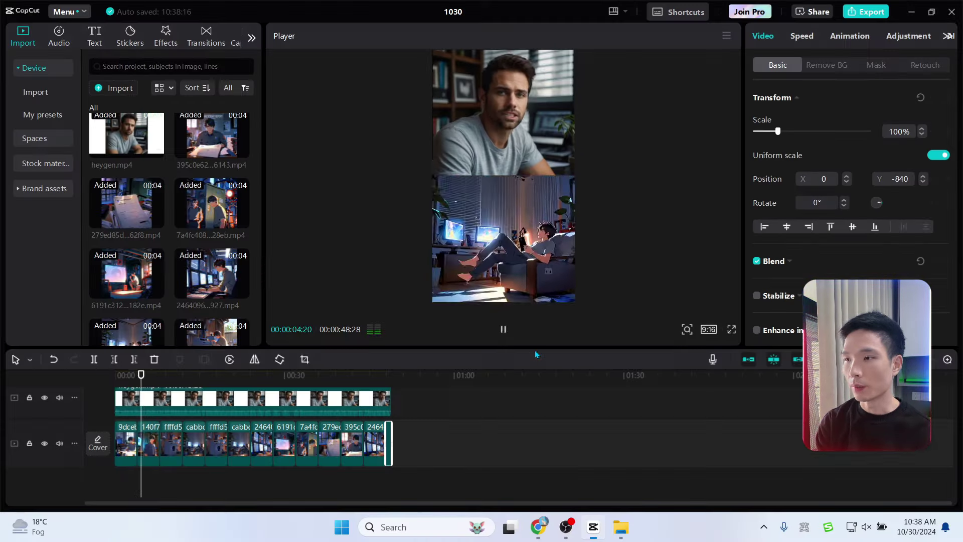
key("Escape")
left_click(152, 436)
left_click_drag(141, 385, 177, 389)
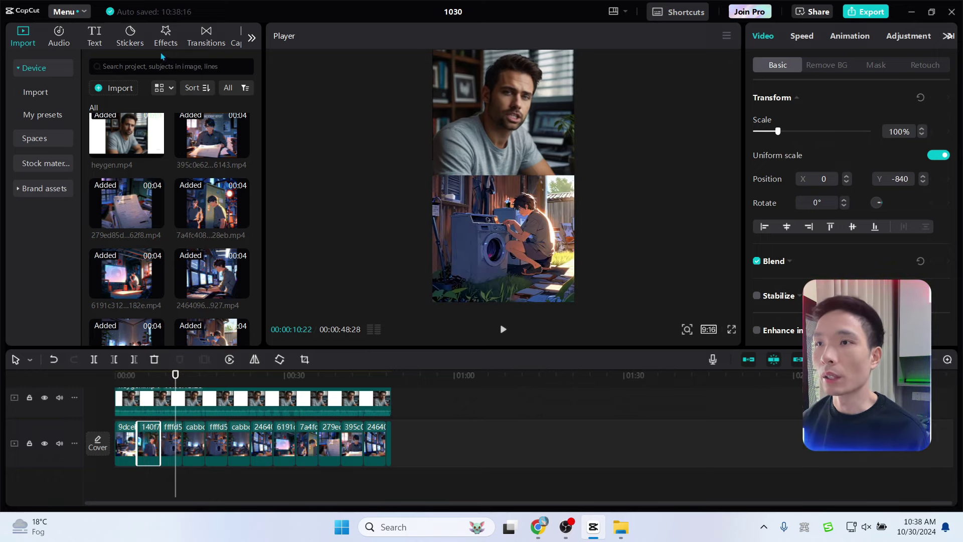
Browse the video effects and the Fall and Frame stickers, and lower the first anime clip to Y -911.
left_click(165, 38)
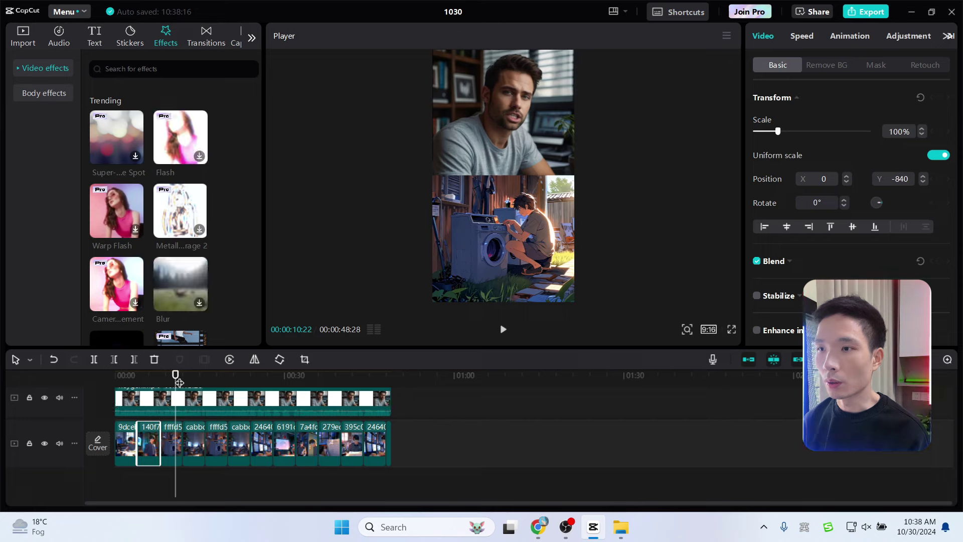
left_click_drag(179, 383, 232, 377)
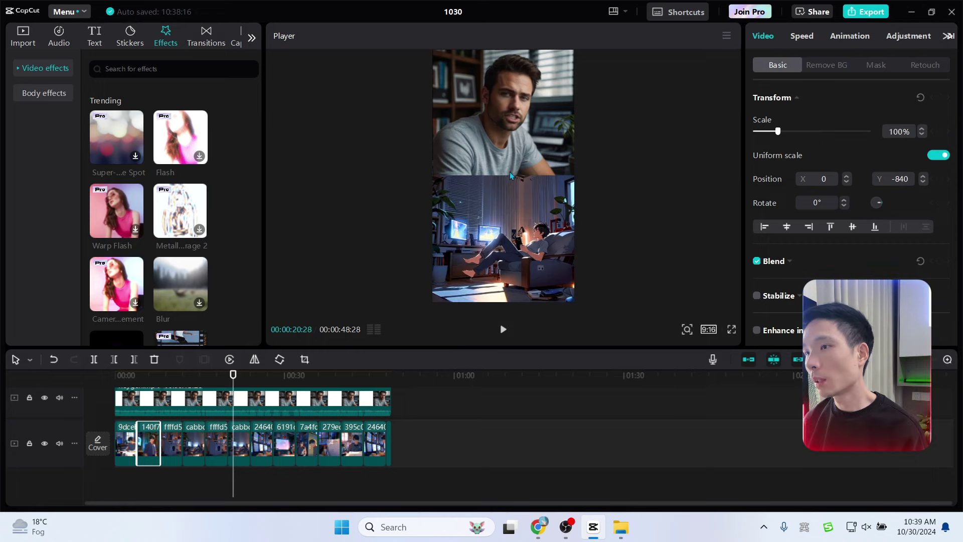
left_click_drag(233, 377, 114, 375)
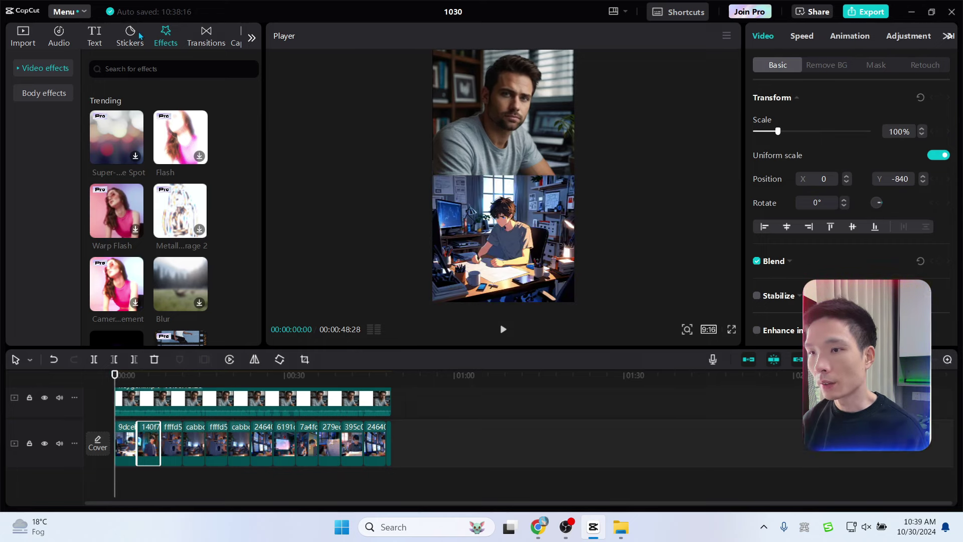
left_click(130, 40)
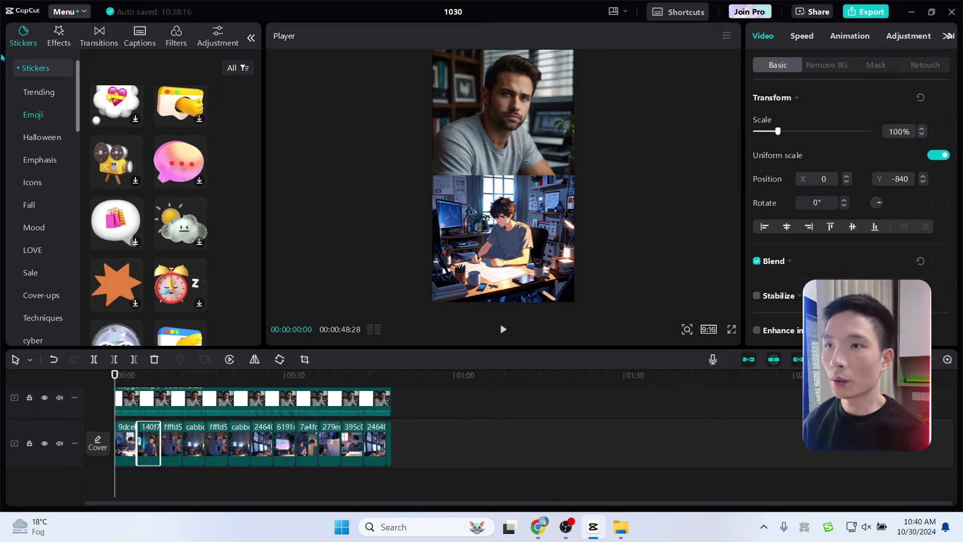
scroll(28, 118, "down", 2)
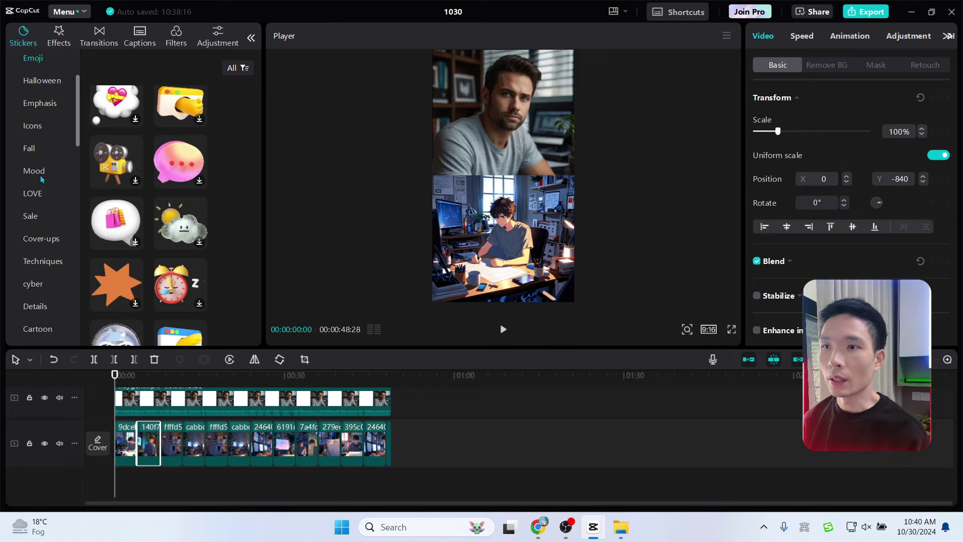
left_click(29, 148)
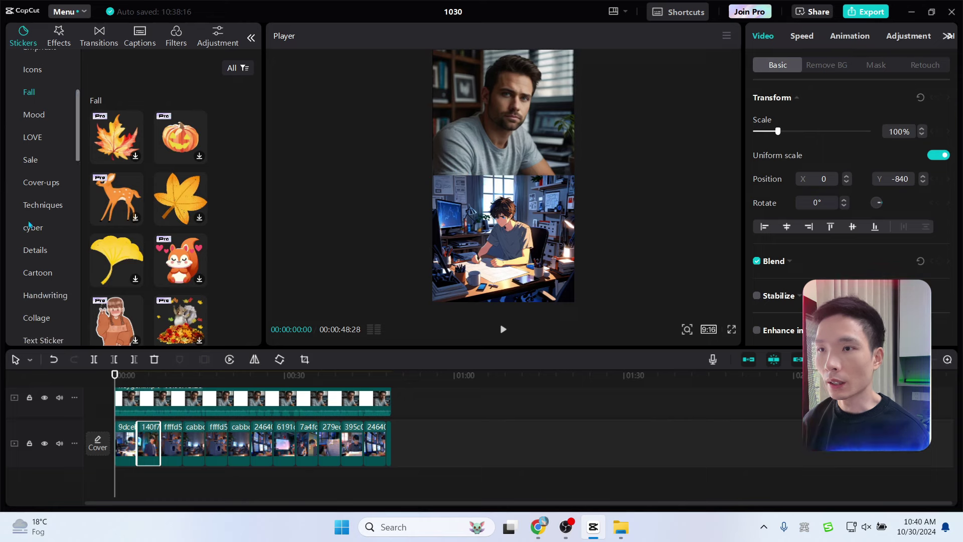
left_click(513, 229)
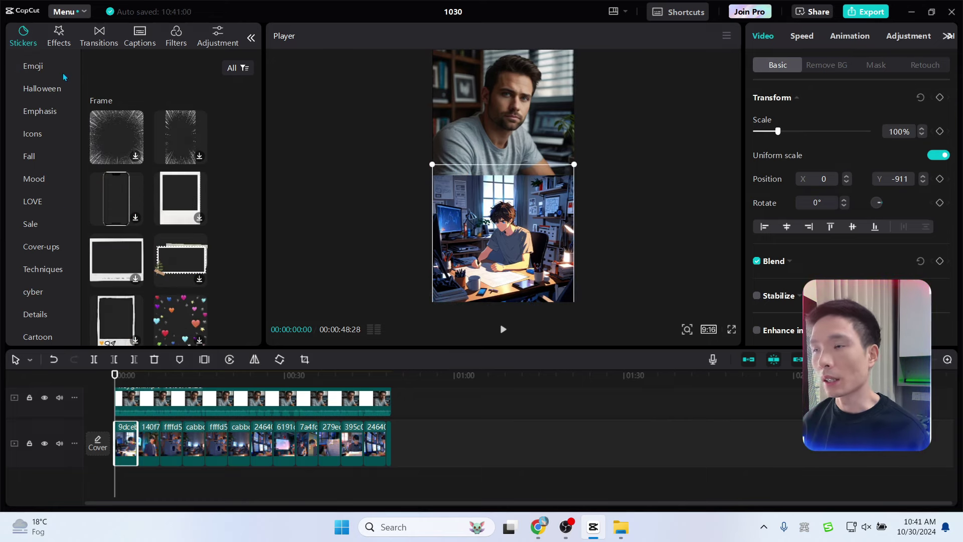
Generate automatic captions with English as the spoken language.
left_click(250, 38)
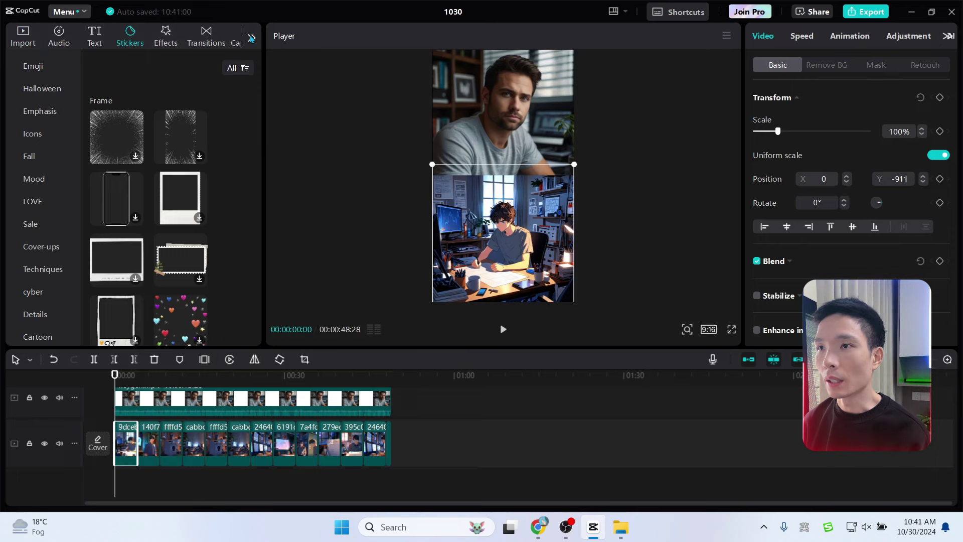
left_click(99, 42)
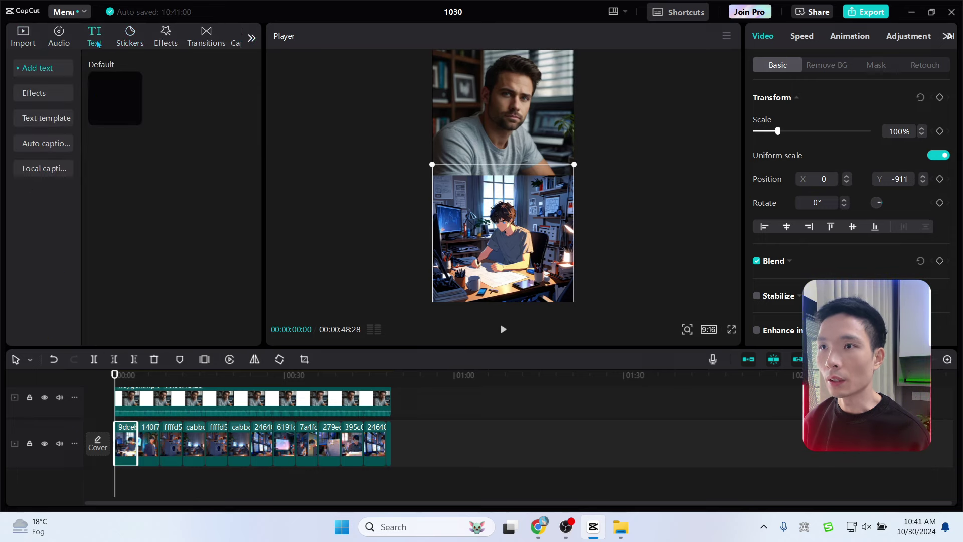
left_click(36, 144)
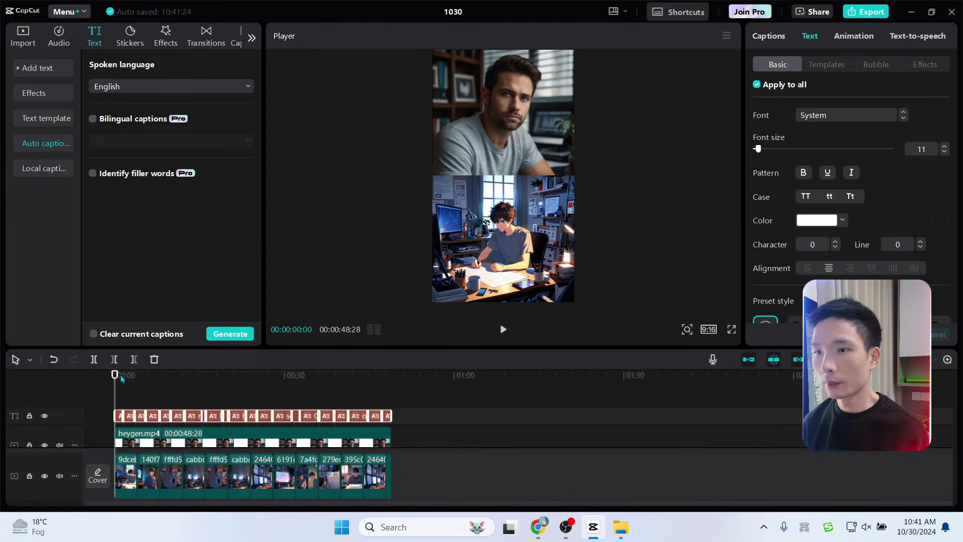
Move all captions up onto the avatar's chest, apply the bold white uppercase template with a blue outline, and play the result.
left_click_drag(212, 375, 223, 375)
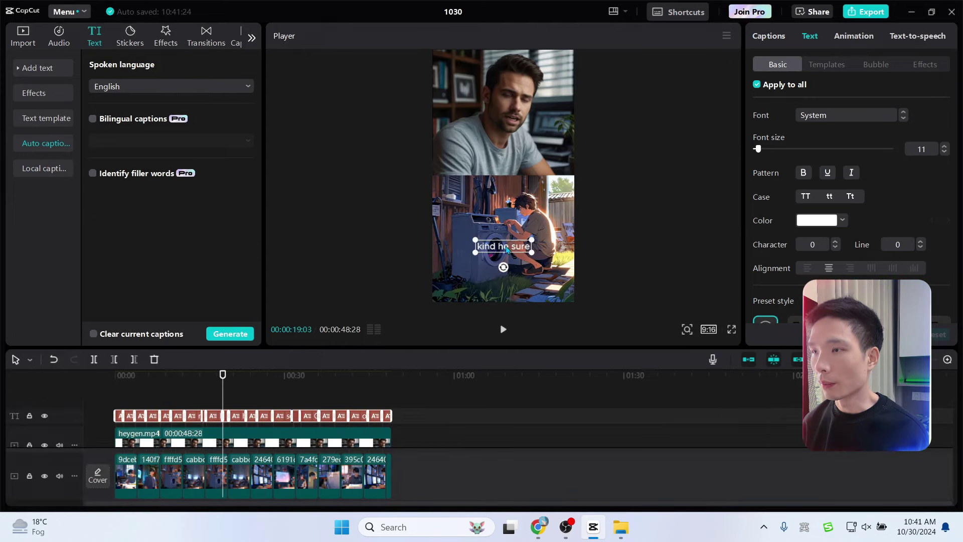
left_click_drag(507, 251, 511, 158)
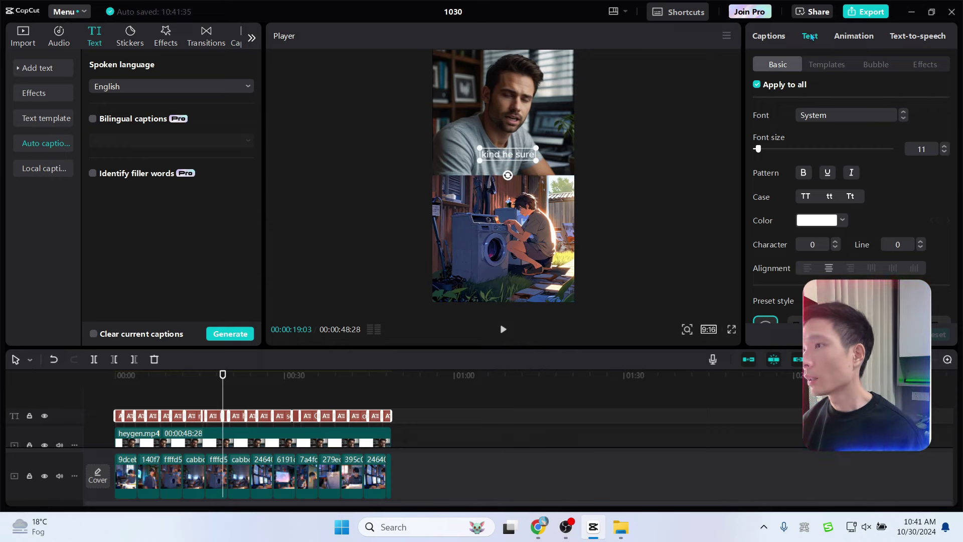
left_click(821, 66)
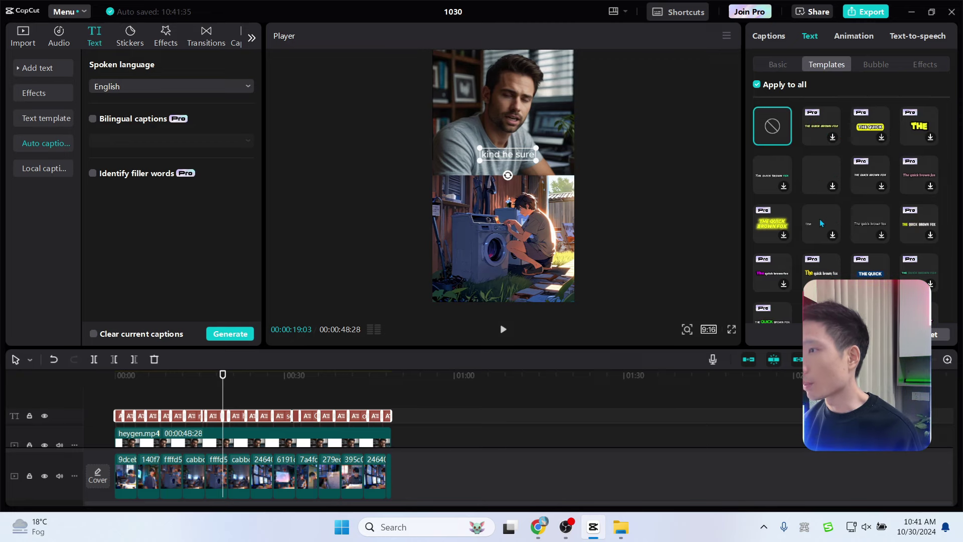
scroll(865, 217, "down", 5)
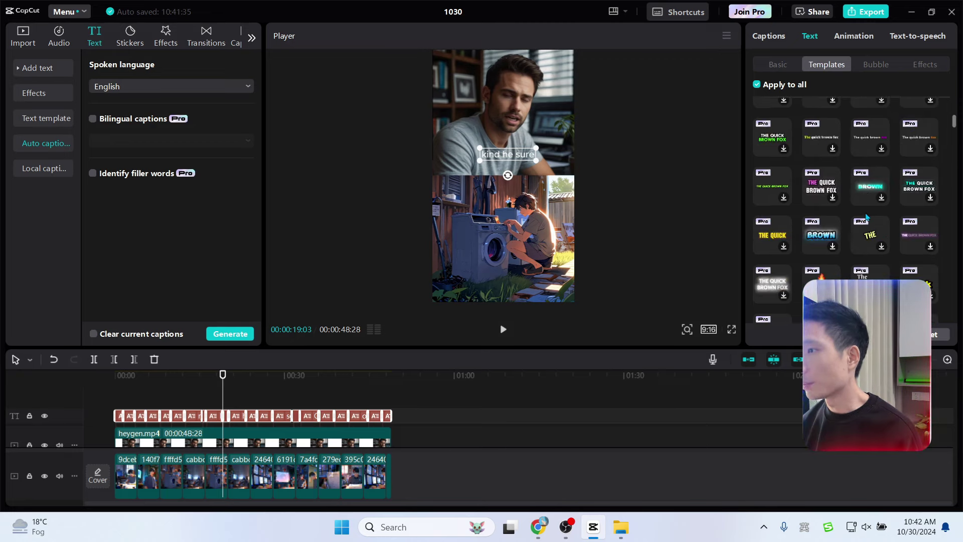
scroll(910, 218, "down", 3)
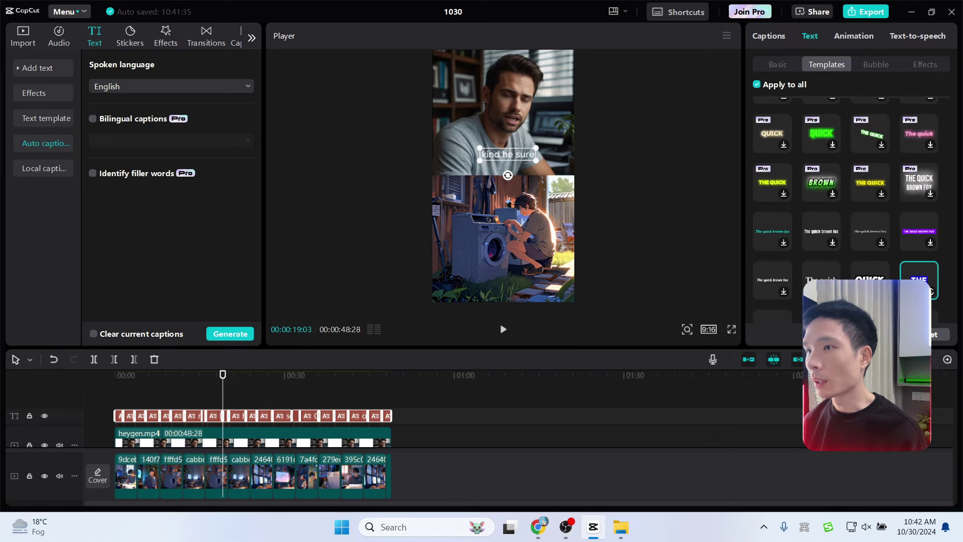
left_click(930, 291)
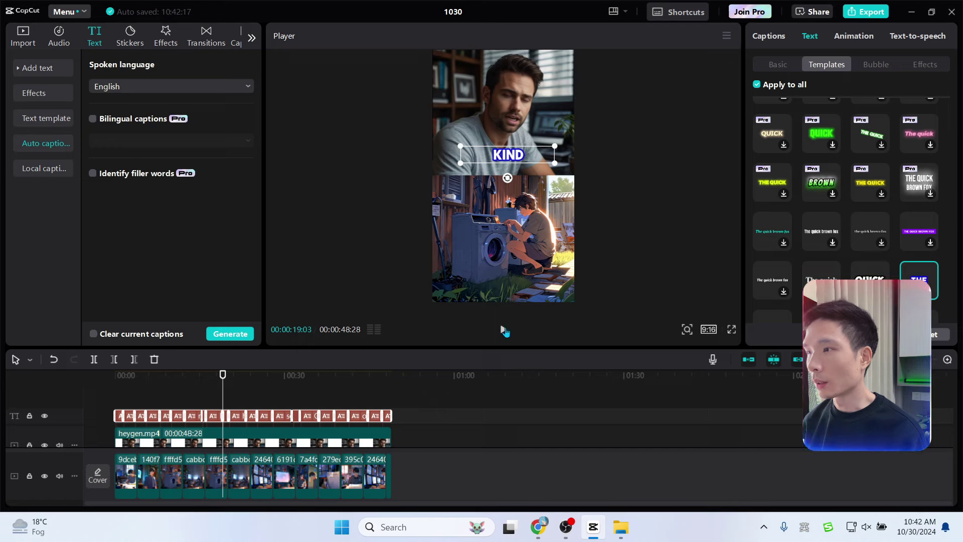
left_click(503, 329)
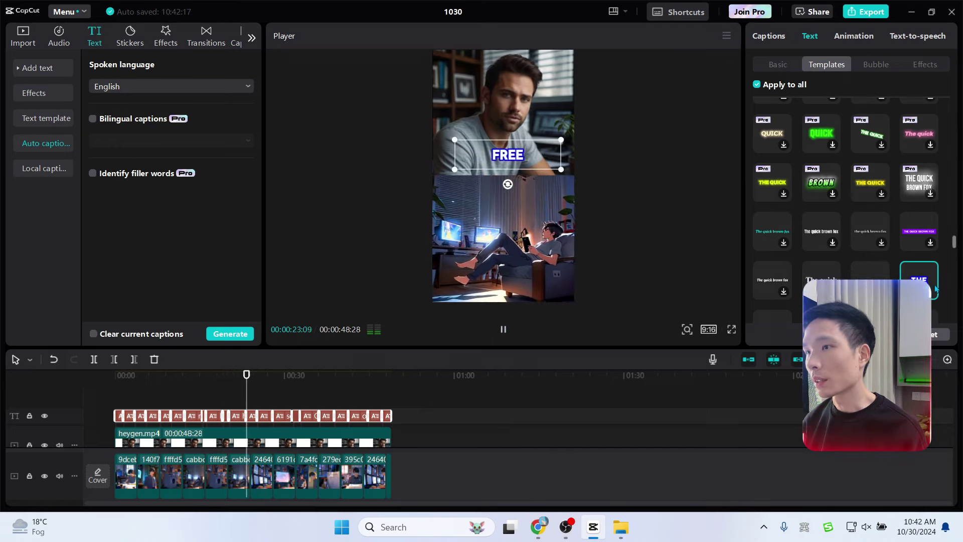
Browse the commercial fonts available for the captions without choosing one.
left_click(775, 64)
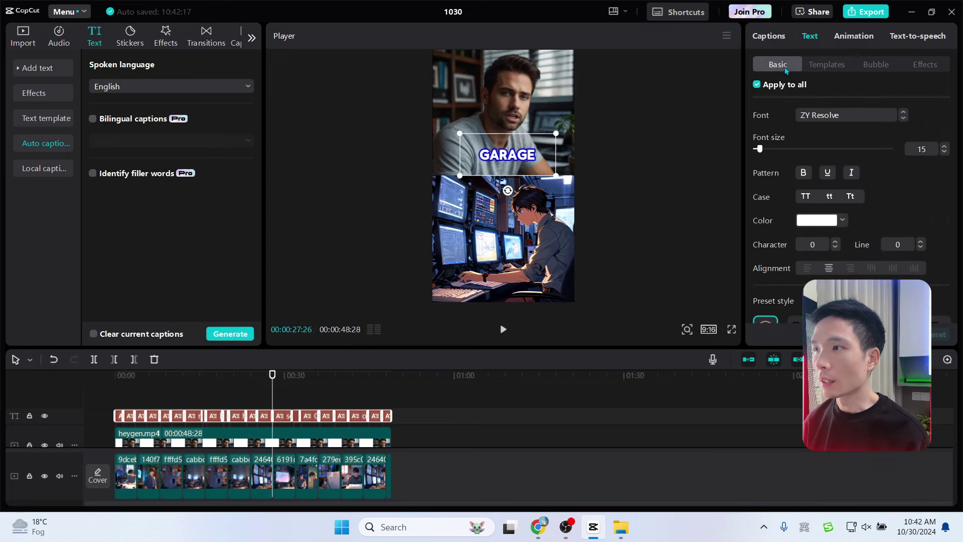
left_click(859, 116)
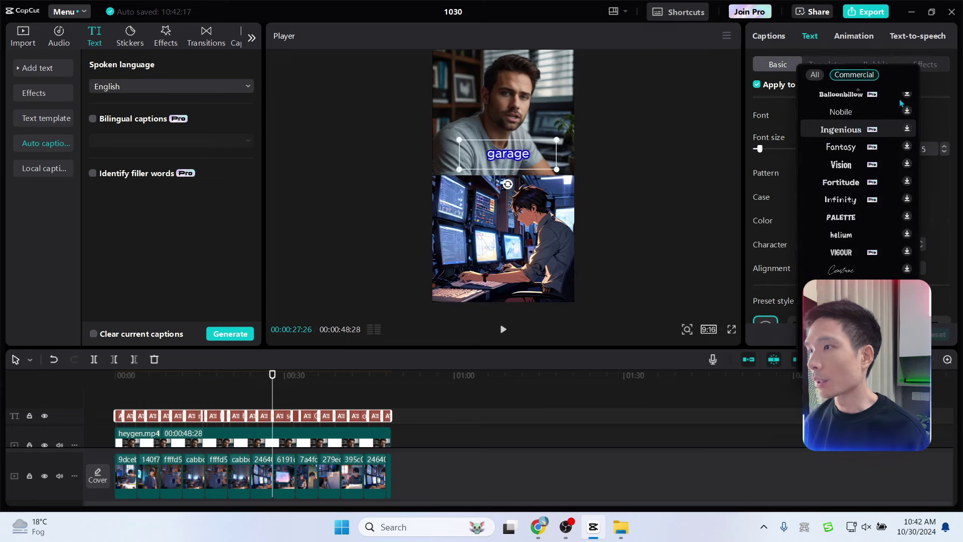
scroll(850, 235, "up", 2)
scroll(849, 235, "down", 3)
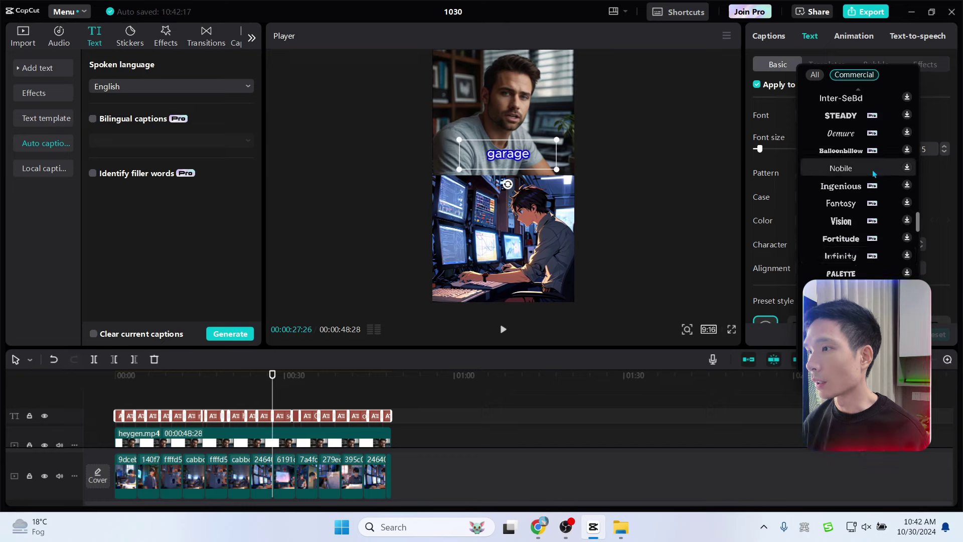
left_click(280, 396)
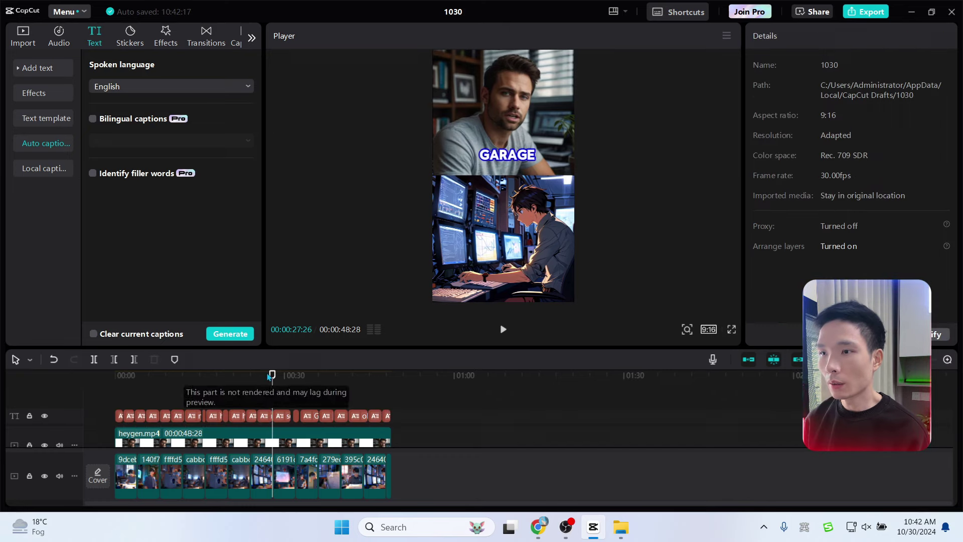
Scrub back to about 8 seconds and play the captioned video to review the word-by-word captions.
left_click_drag(273, 376, 197, 381)
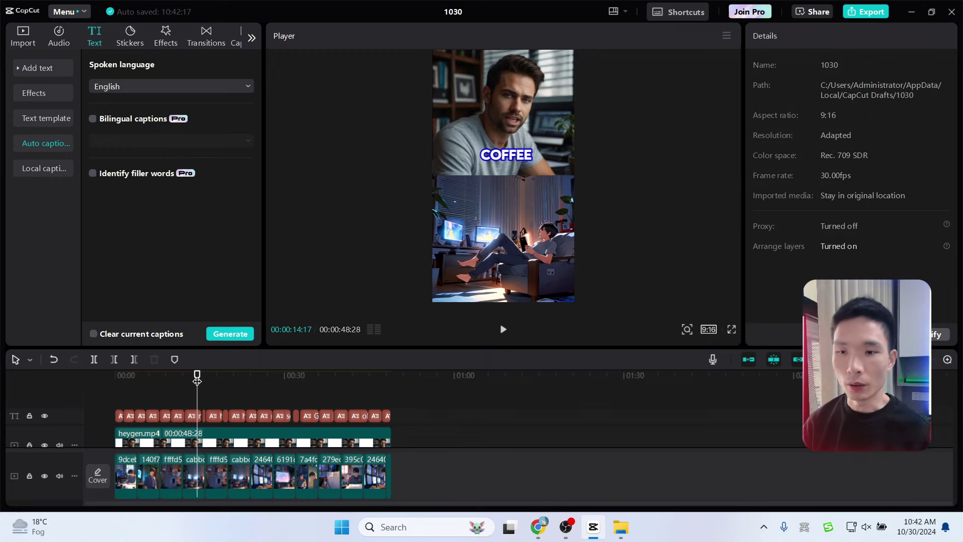
left_click_drag(197, 381, 162, 384)
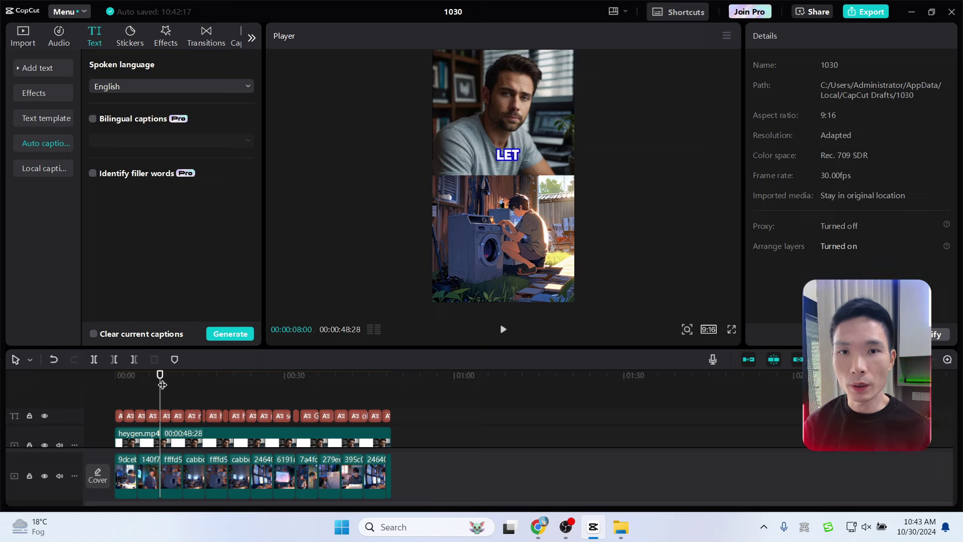
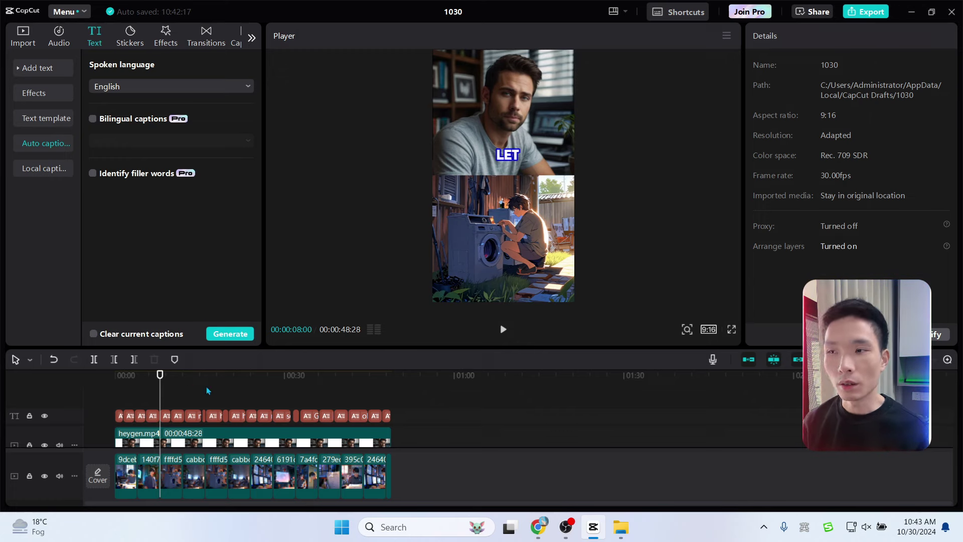
left_click(503, 329)
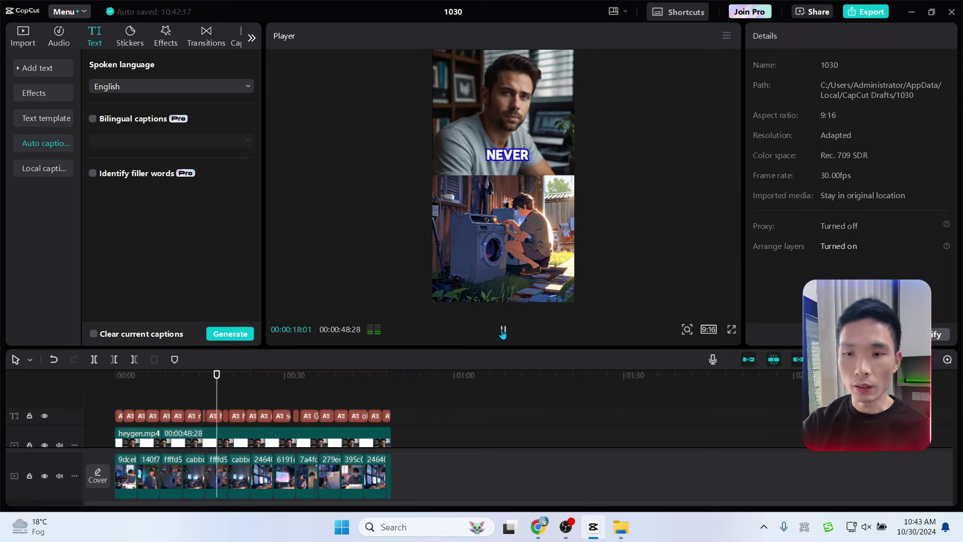
left_click(119, 377)
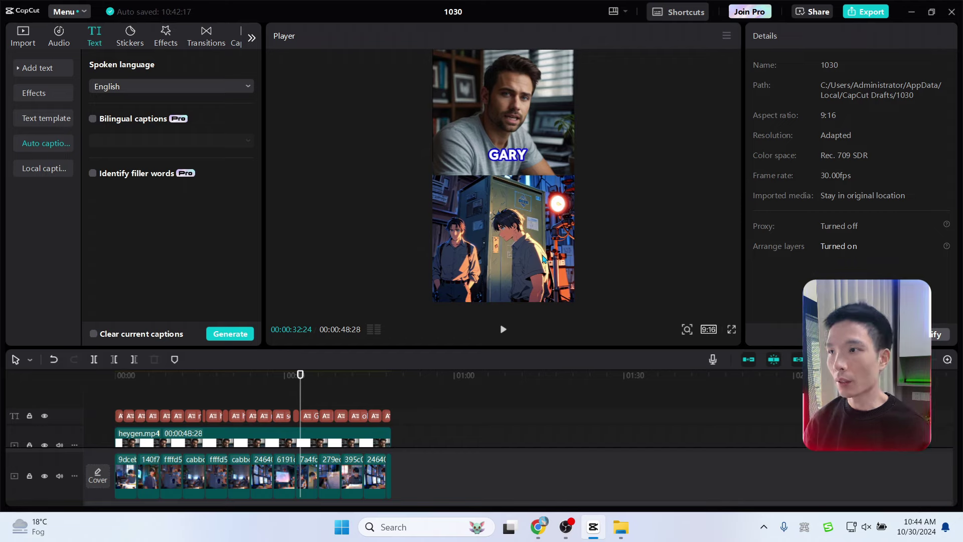
Switch to Pixabay in Chrome and search its sound effects for "walking".
left_click(538, 527)
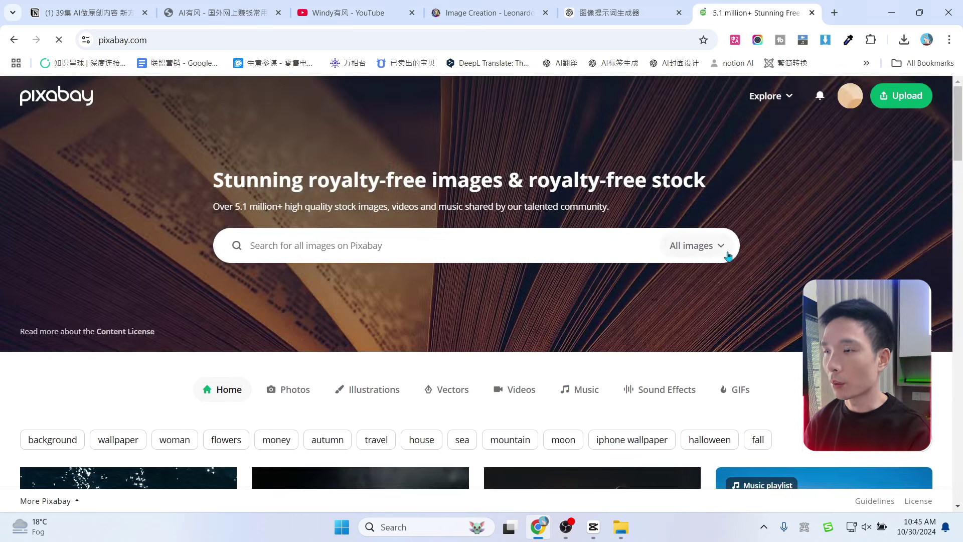
left_click(700, 248)
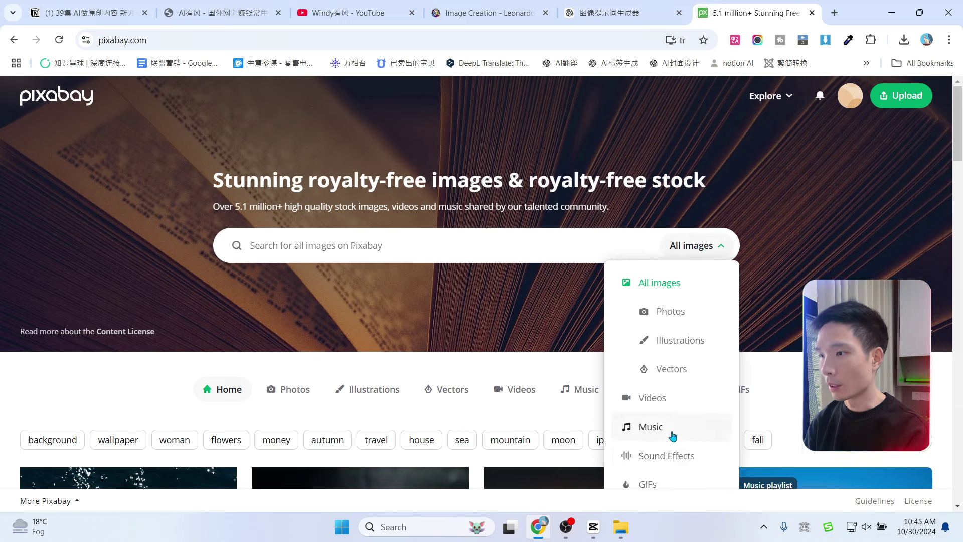
left_click(657, 457)
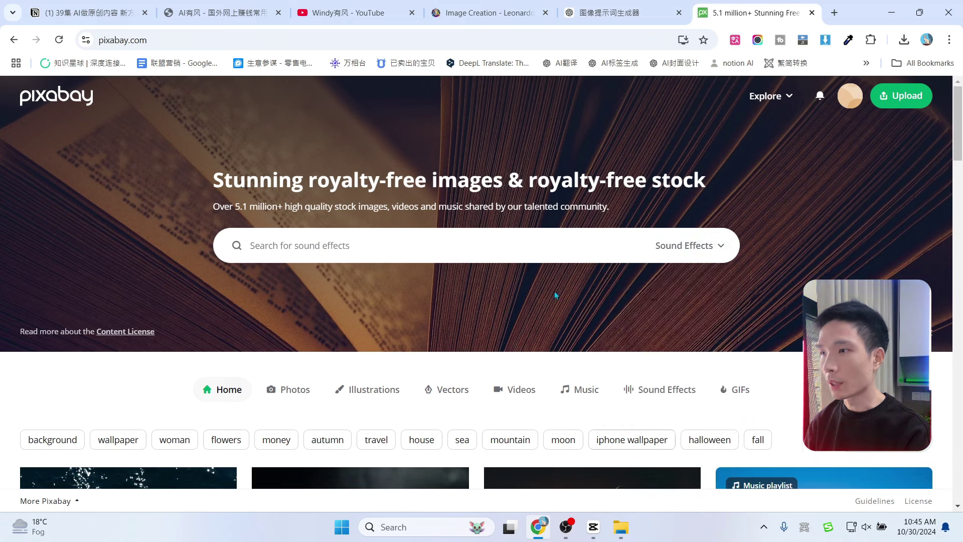
left_click(415, 241)
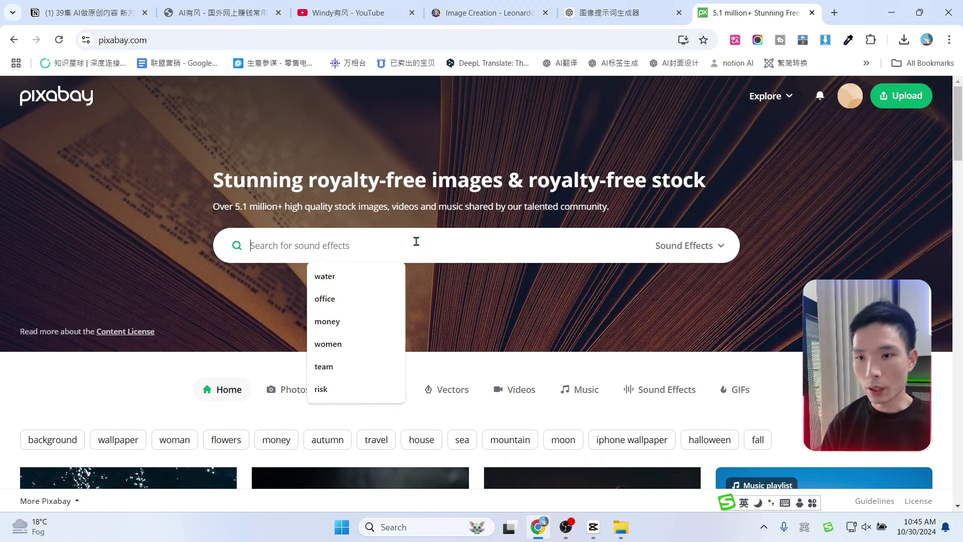
type("walking")
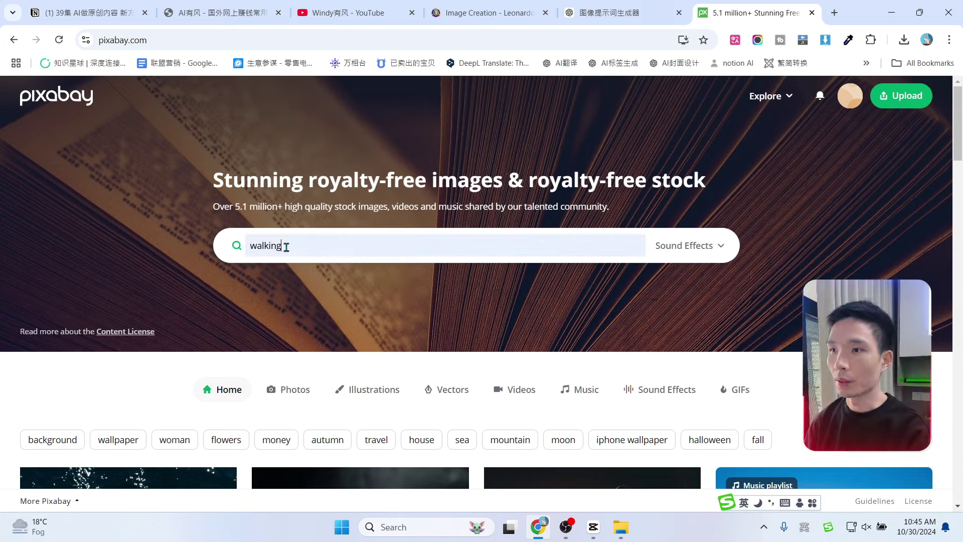
key("Return")
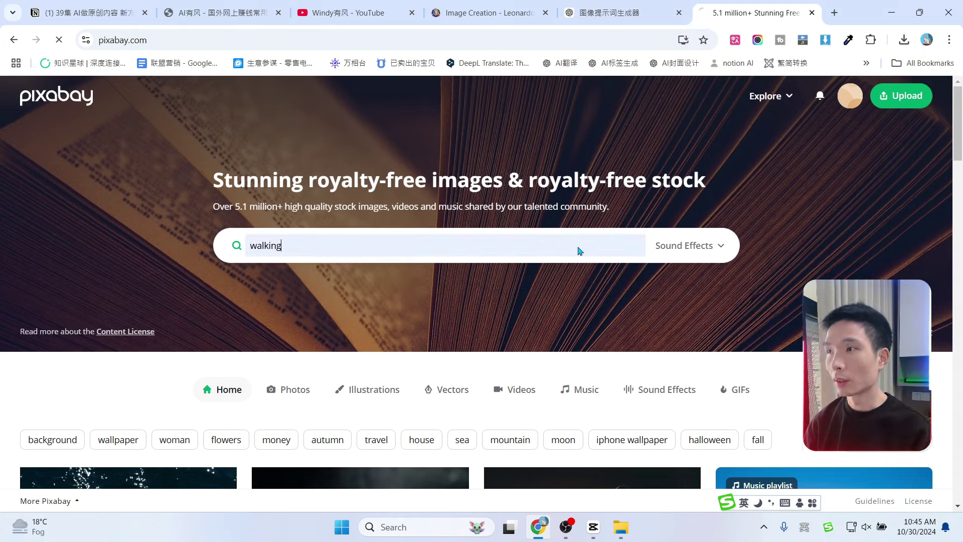
Preview the first four walking sounds, from Walking On a Gravel to slowly walking through forest audio_3.
left_click(42, 319)
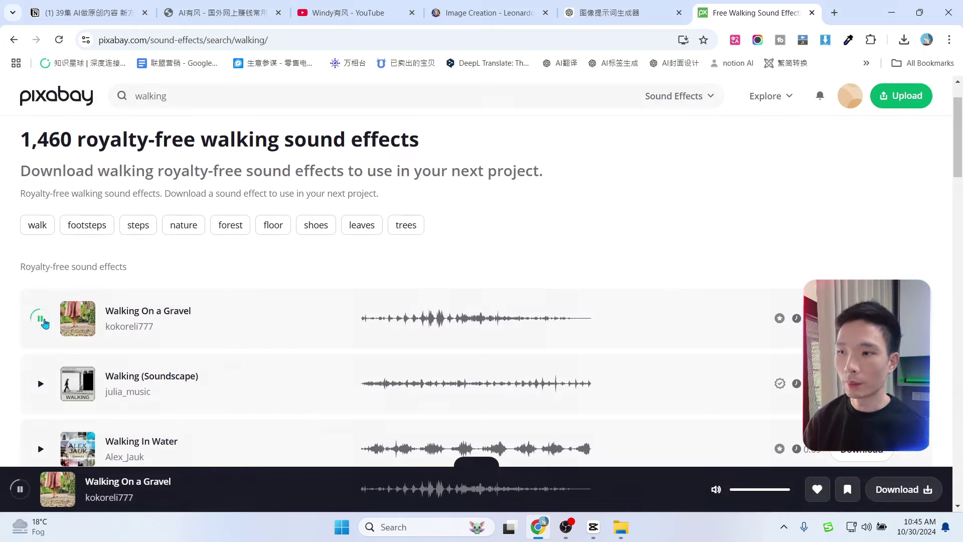
left_click(42, 386)
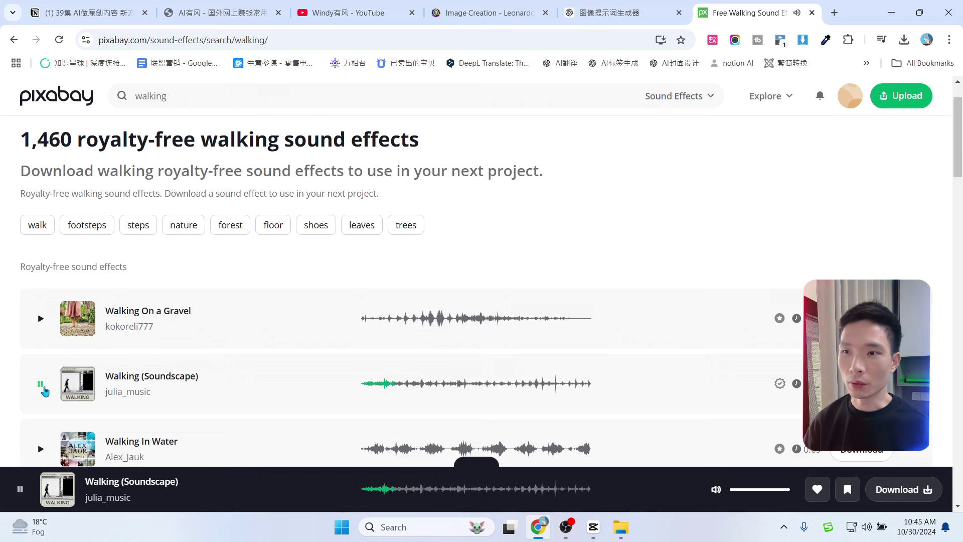
scroll(43, 396, "down", 1)
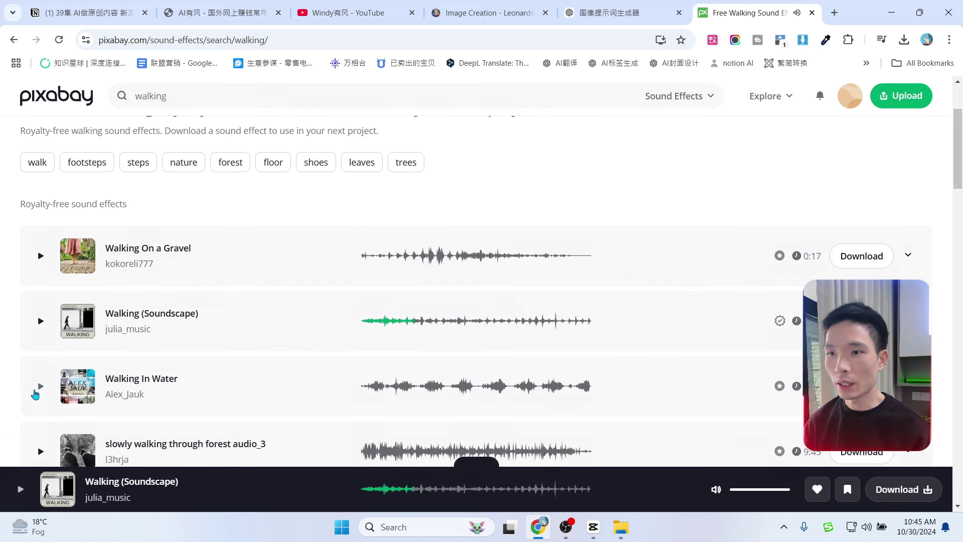
left_click(41, 387)
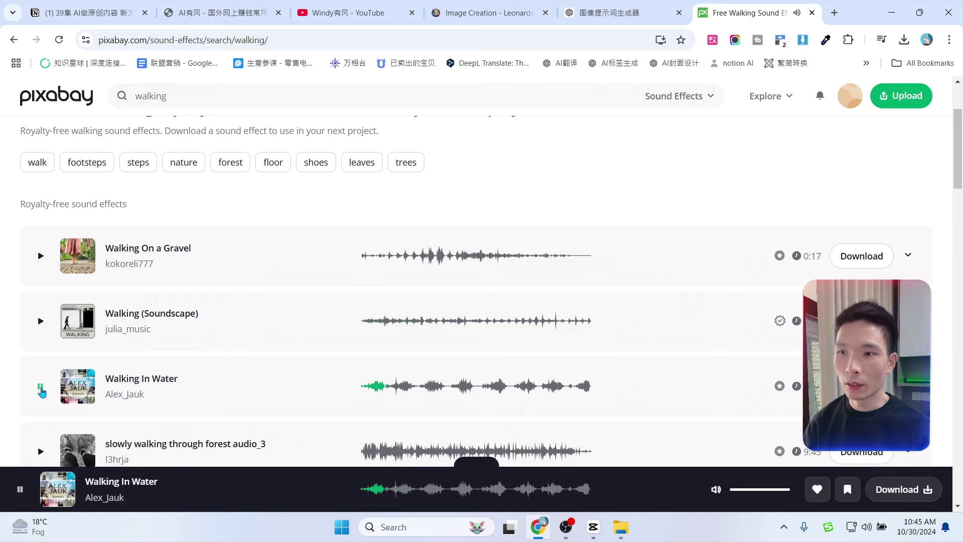
scroll(42, 391, "down", 1)
left_click(39, 394)
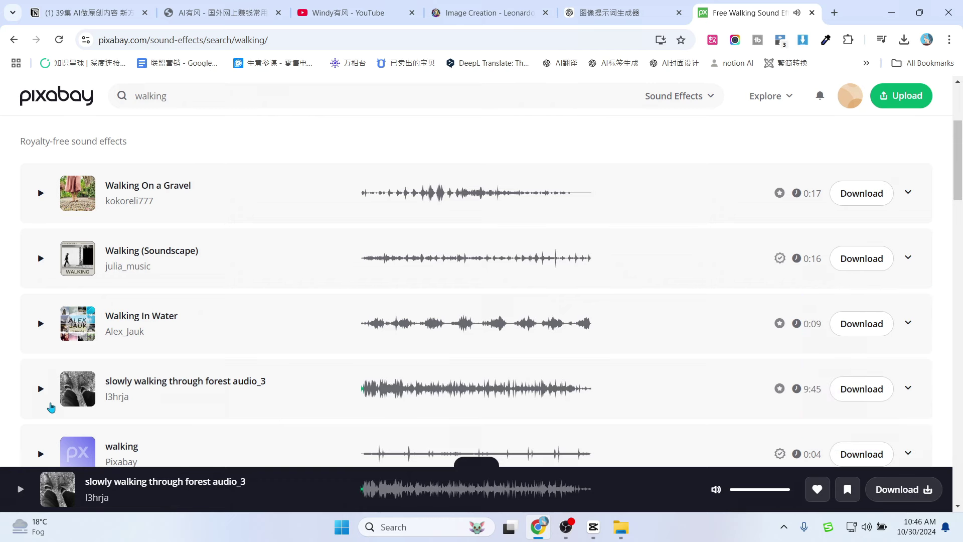
Download the sound effect "slowly walking through forest audio_3" and dismiss the thank-you dialog.
left_click(864, 387)
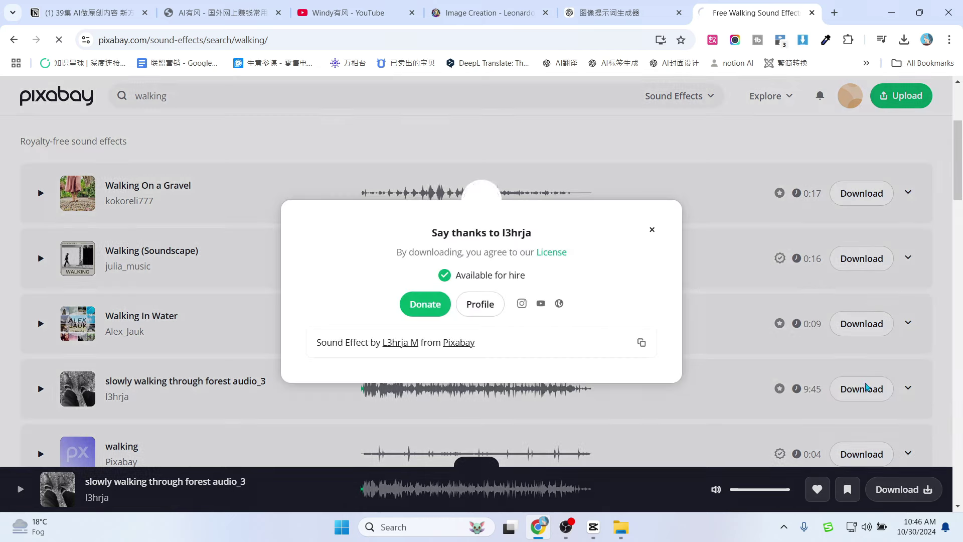
left_click(651, 229)
scroll(817, 246, "up", 4)
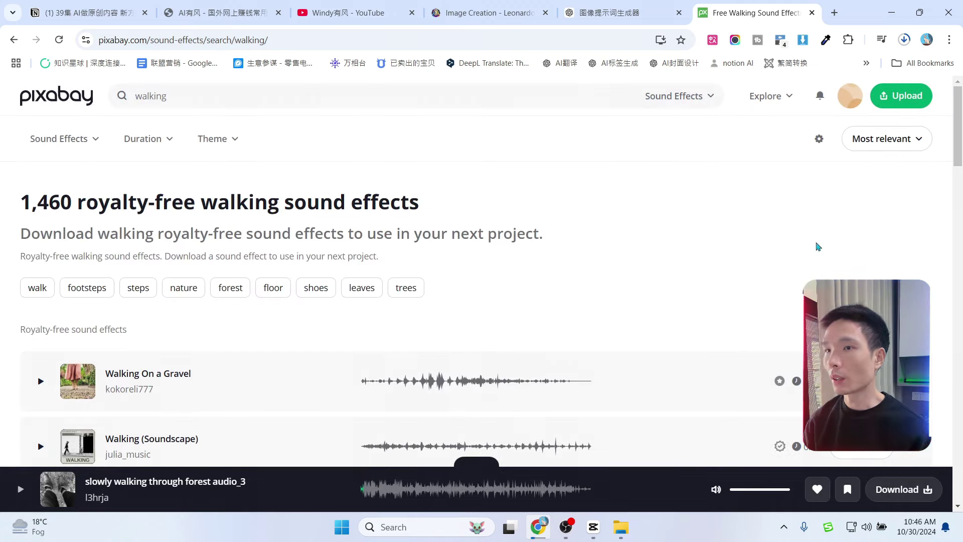
scroll(530, 189, "down", 2)
scroll(528, 221, "up", 2)
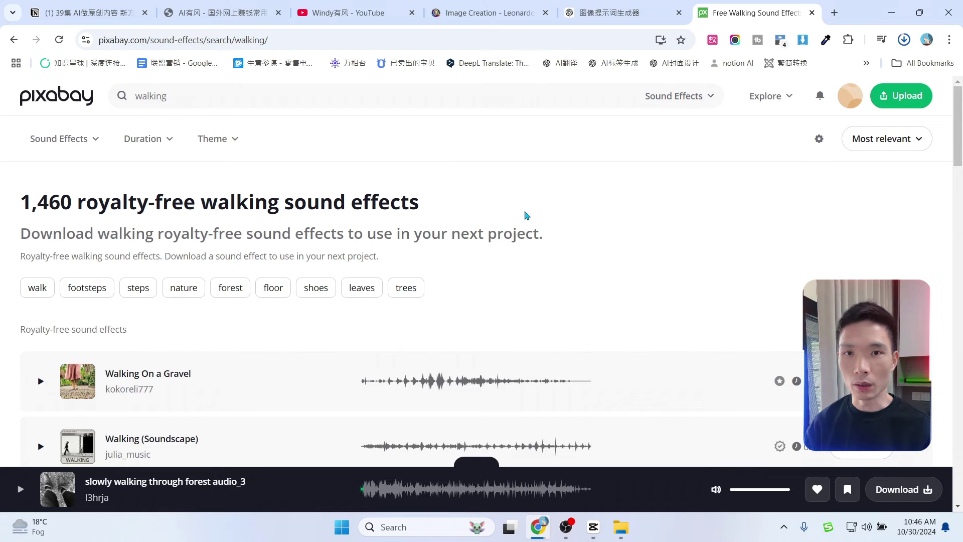
Return to CapCut to scrub the captioned video to about 30 seconds, and review the script lines and image prompts in the ChatGPT conversation.
key("alt+Tab")
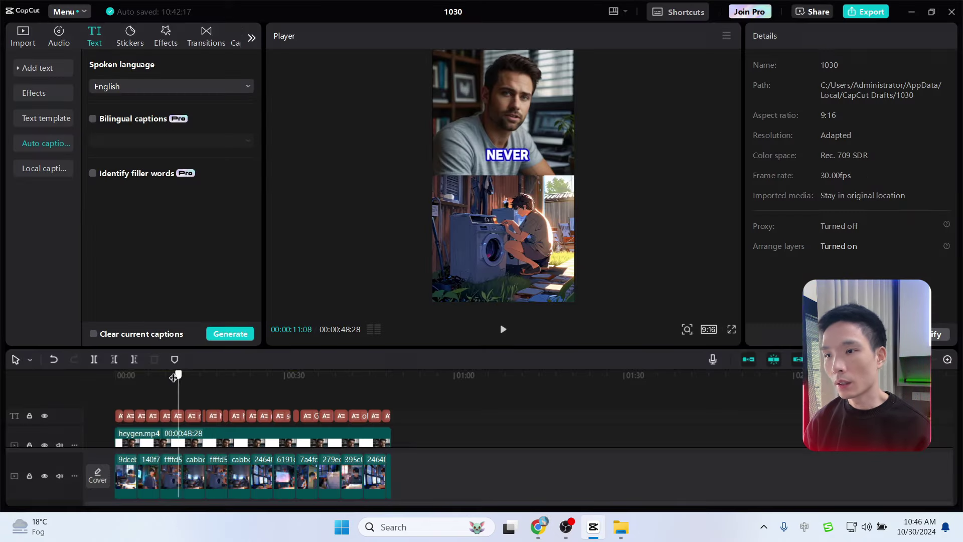
left_click_drag(174, 377, 286, 389)
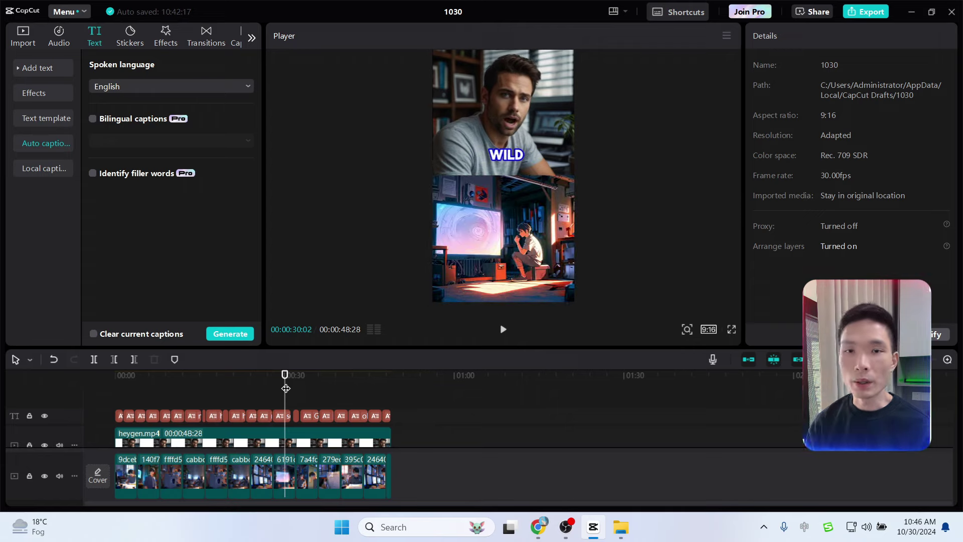
left_click(538, 532)
left_click(622, 13)
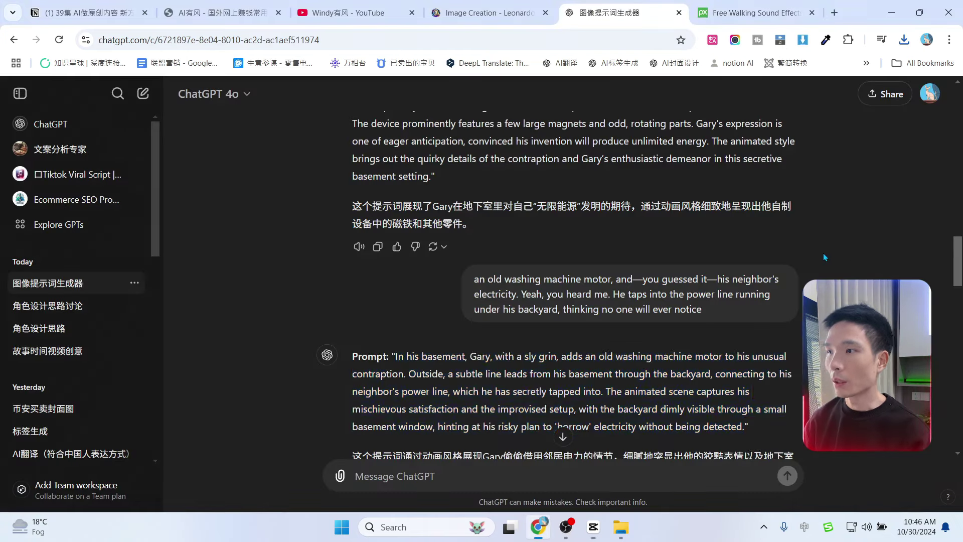
scroll(823, 253, "up", 15)
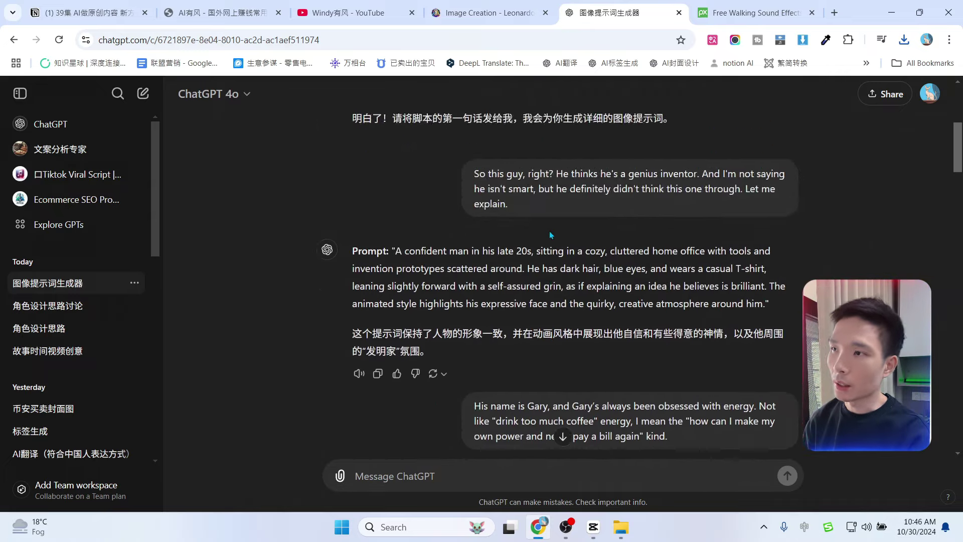
scroll(564, 296, "down", 15)
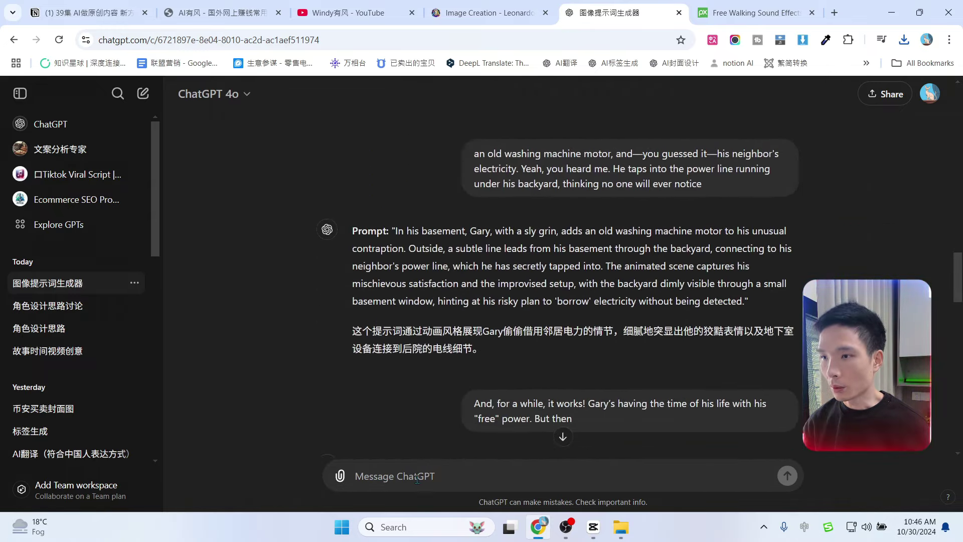
Ask ChatGPT in Chinese for bilingual Chinese-English sound-effect keywords, such as footsteps, for AI generation, and review the reply alongside the earlier image prompts.
type("我还需要一些音效，请给你一些关键词，我好用AI生成音效，比如脚步声，用中英对照")
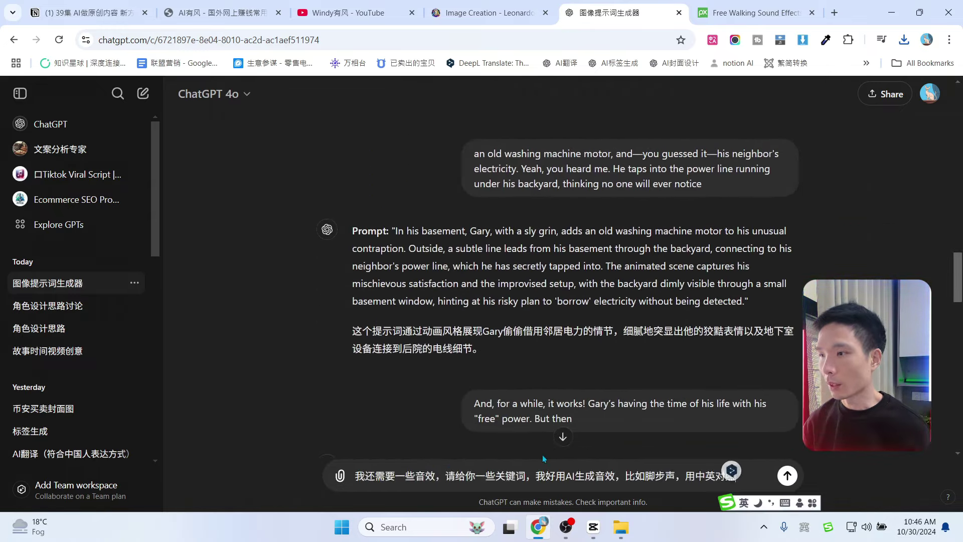
left_click(794, 472)
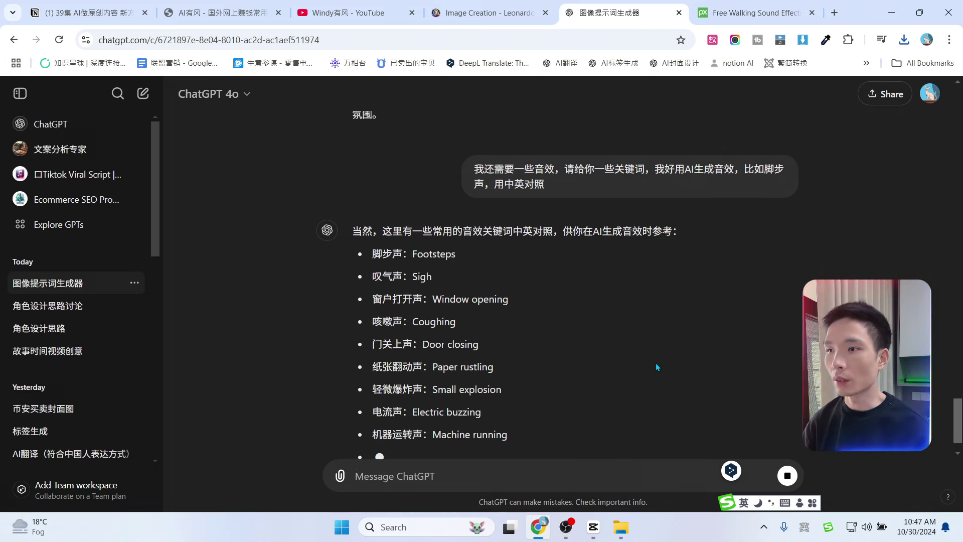
scroll(594, 311, "up", 5)
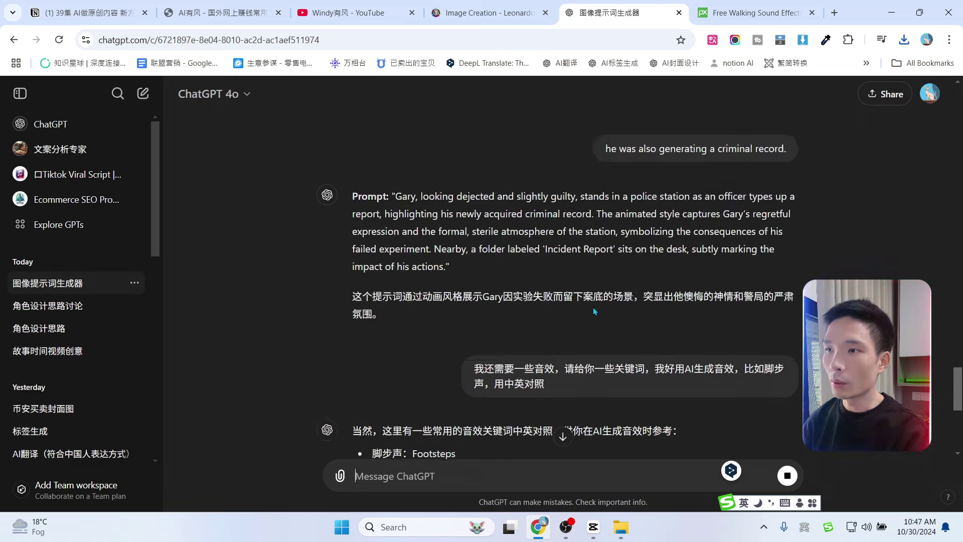
scroll(552, 281, "up", 8)
scroll(486, 245, "down", 2)
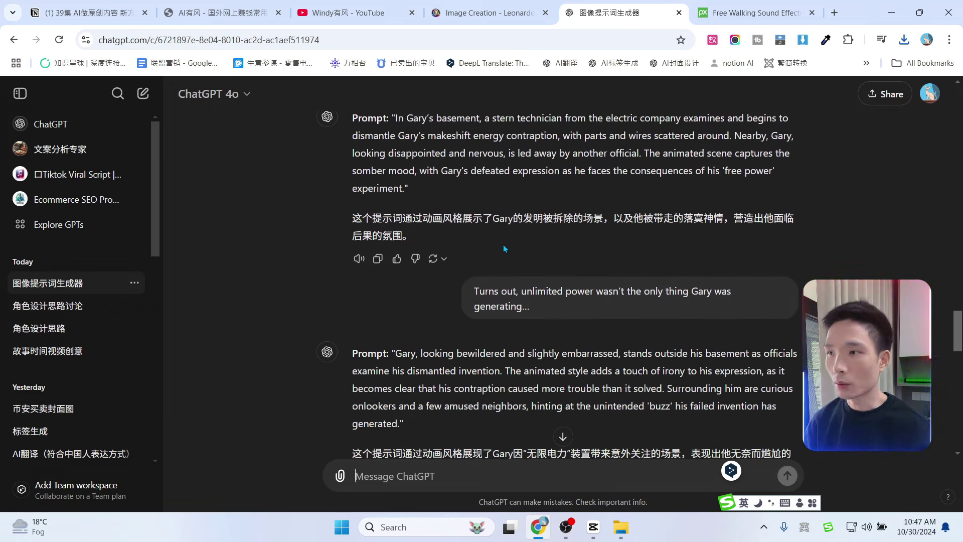
scroll(504, 244, "down", 14)
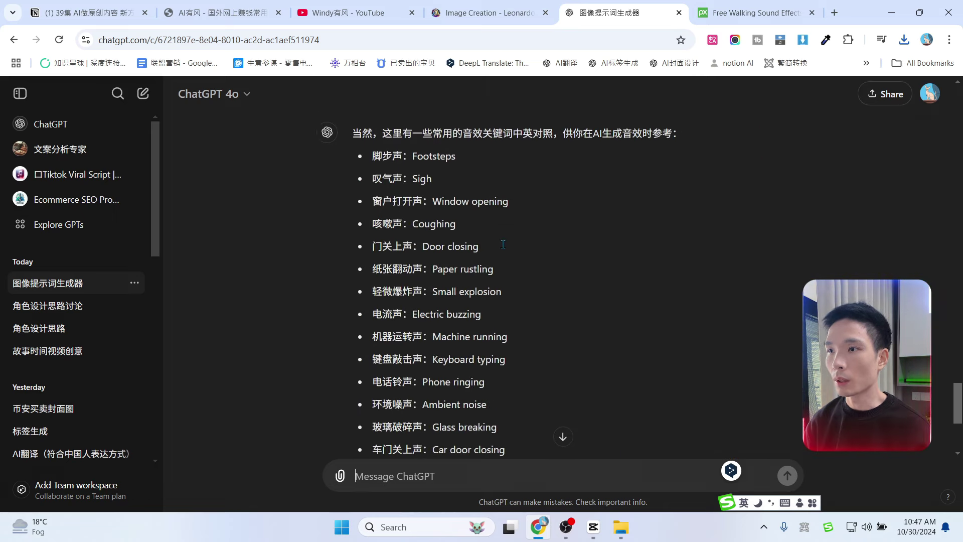
scroll(503, 244, "up", 1)
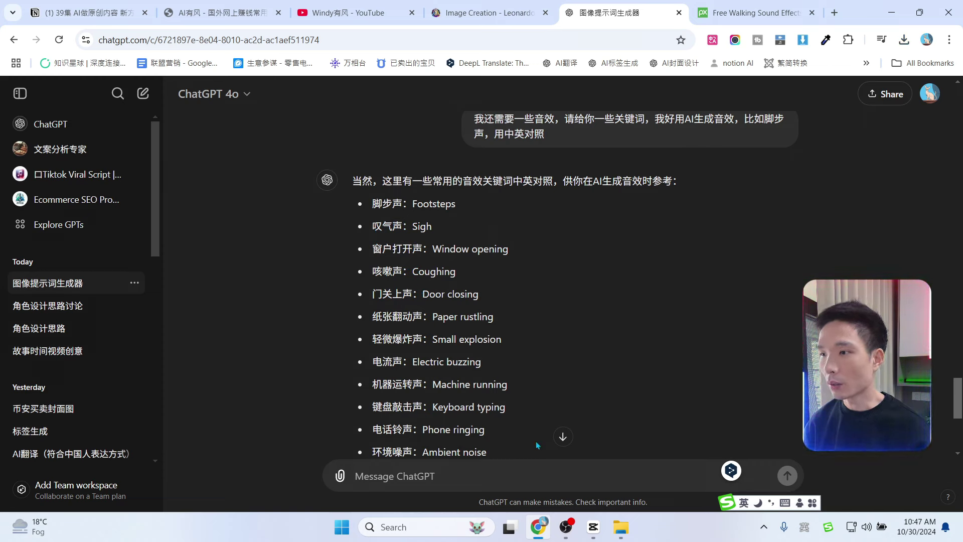
Scrub the CapCut video from the start to about 36 seconds and compare its scenes with ChatGPT's sound-effect keyword list.
left_click(593, 526)
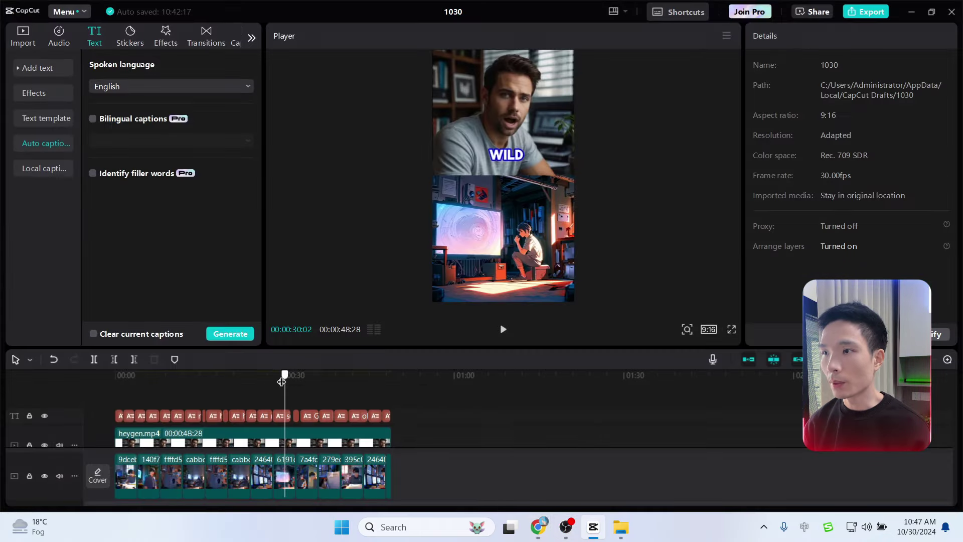
left_click_drag(281, 382, 110, 377)
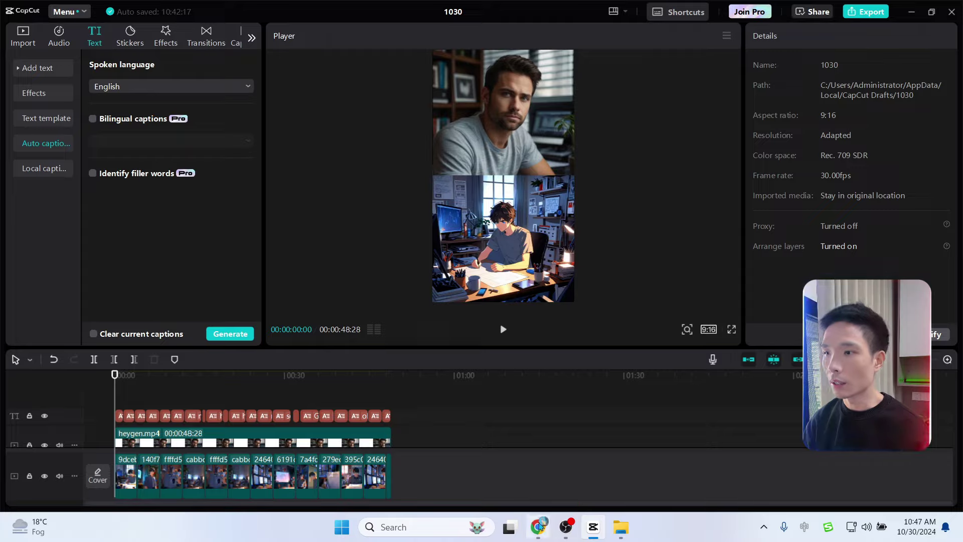
key("alt+Tab")
scroll(426, 365, "down", 1)
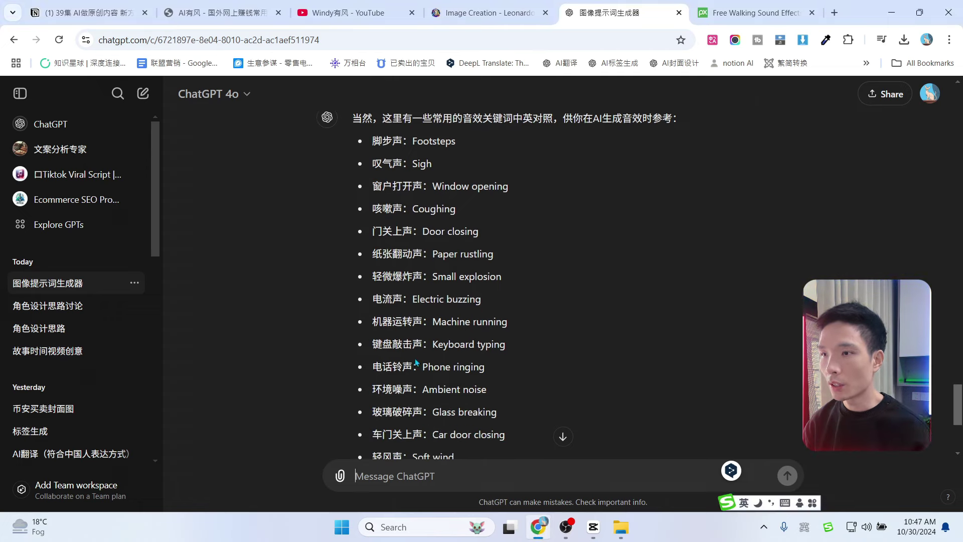
left_click(594, 526)
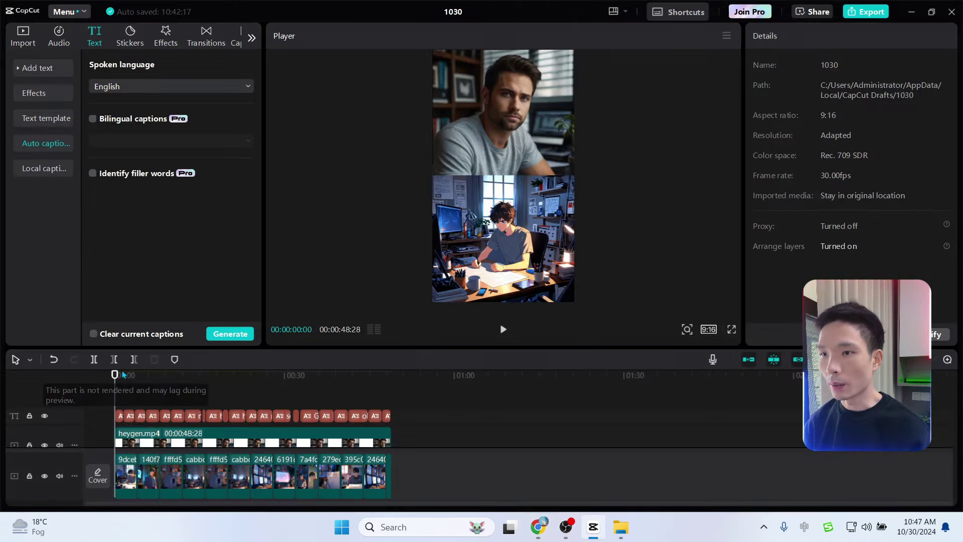
left_click_drag(150, 382, 319, 384)
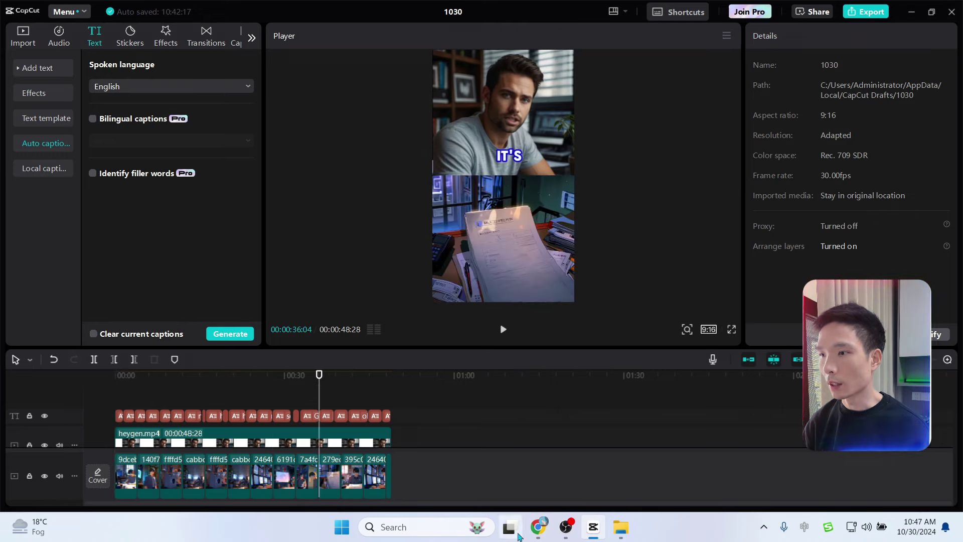
left_click(550, 530)
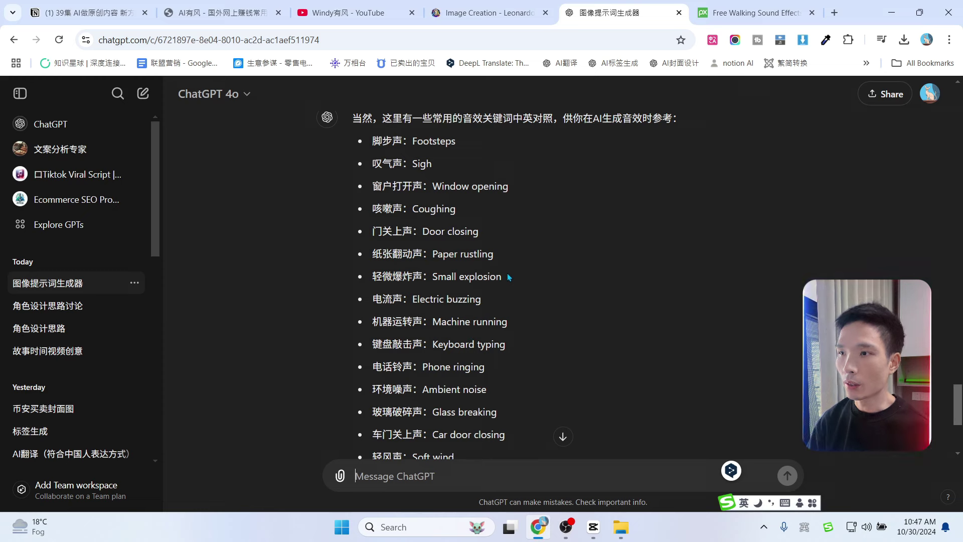
scroll(507, 273, "down", 2)
scroll(525, 265, "down", 2)
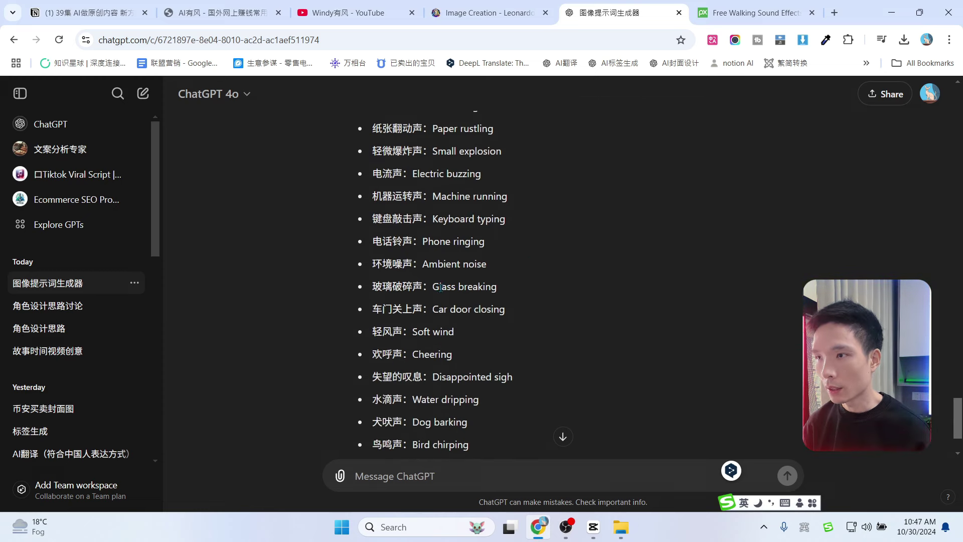
Open ElevenLabs in Chrome, take the keyword "Machine running" from the ChatGPT list and generate it as a sound effect.
left_click_drag(432, 287, 504, 291)
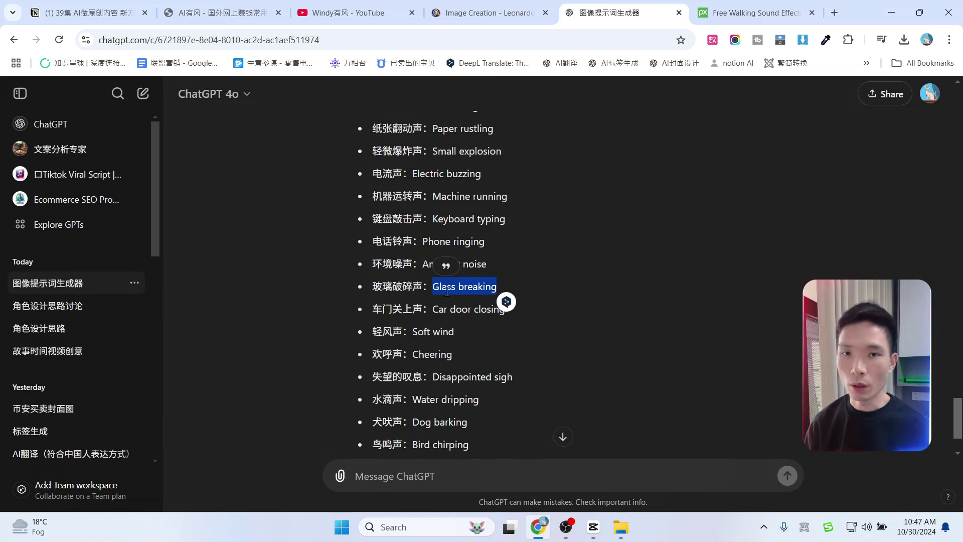
key("ctrl+Tab")
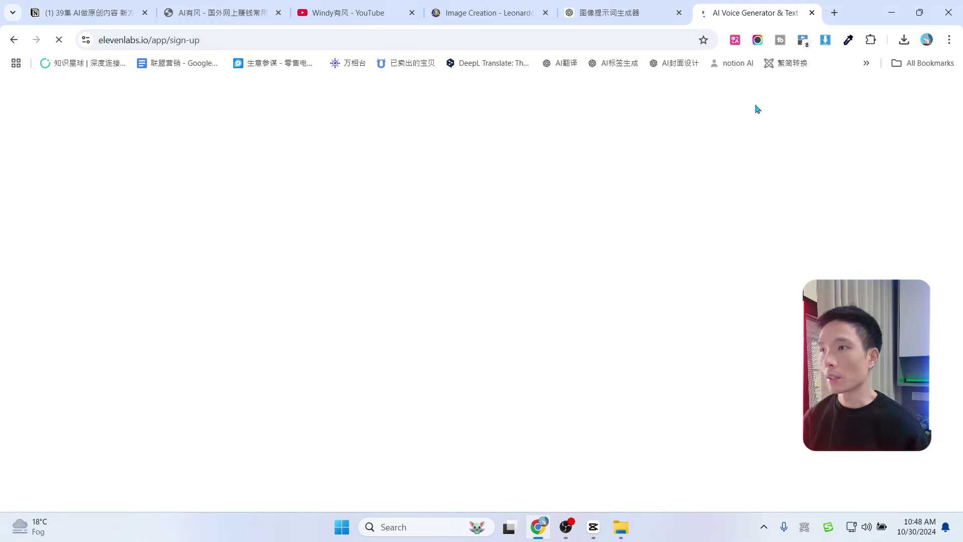
left_click(597, 7)
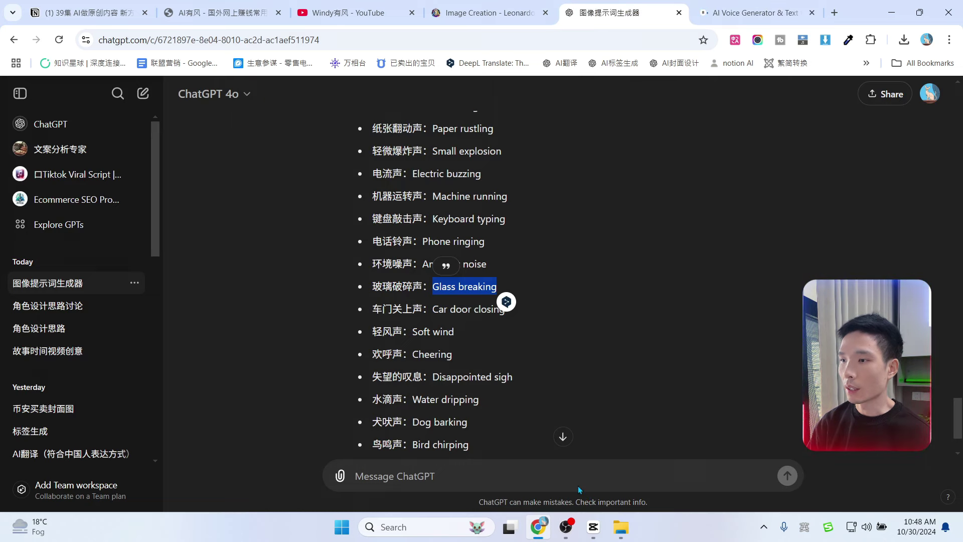
left_click_drag(506, 219, 432, 219)
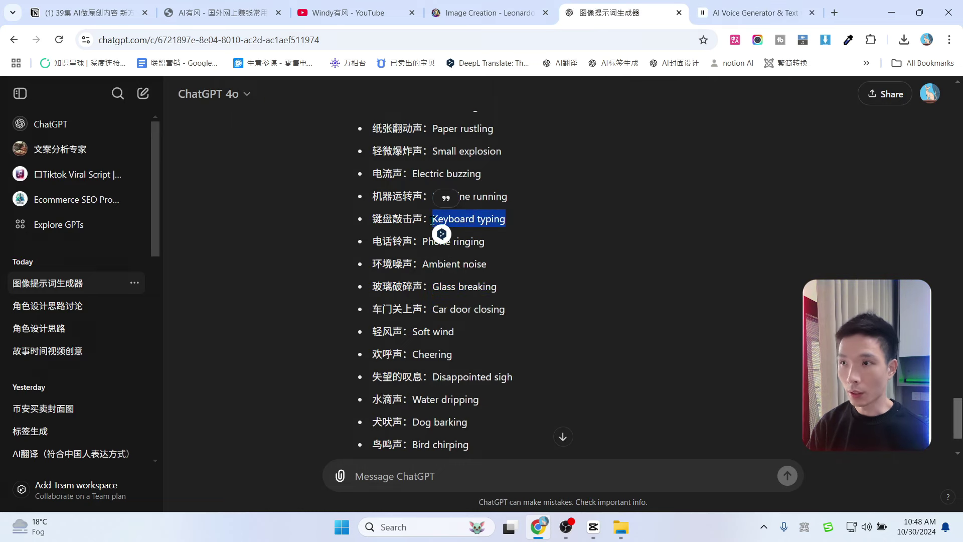
left_click_drag(507, 196, 432, 196)
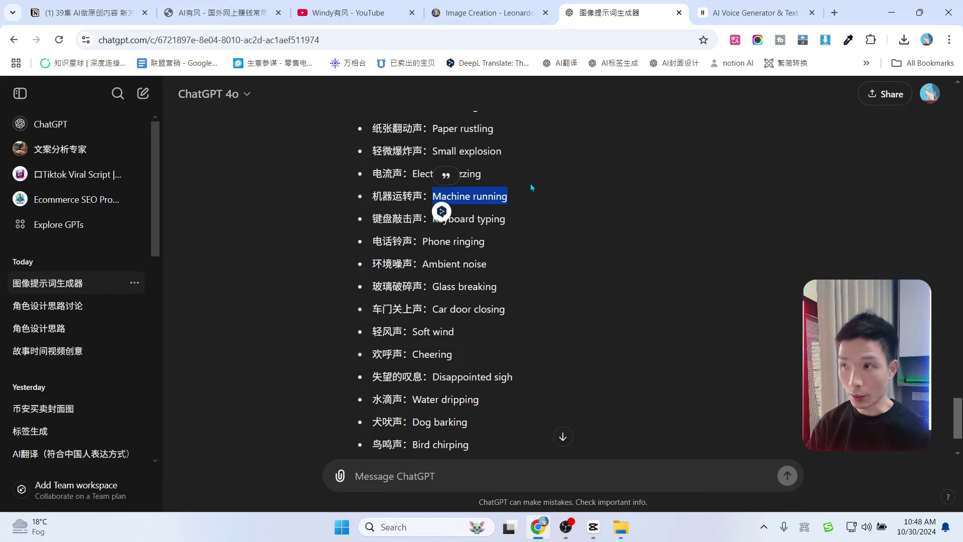
left_click(741, 5)
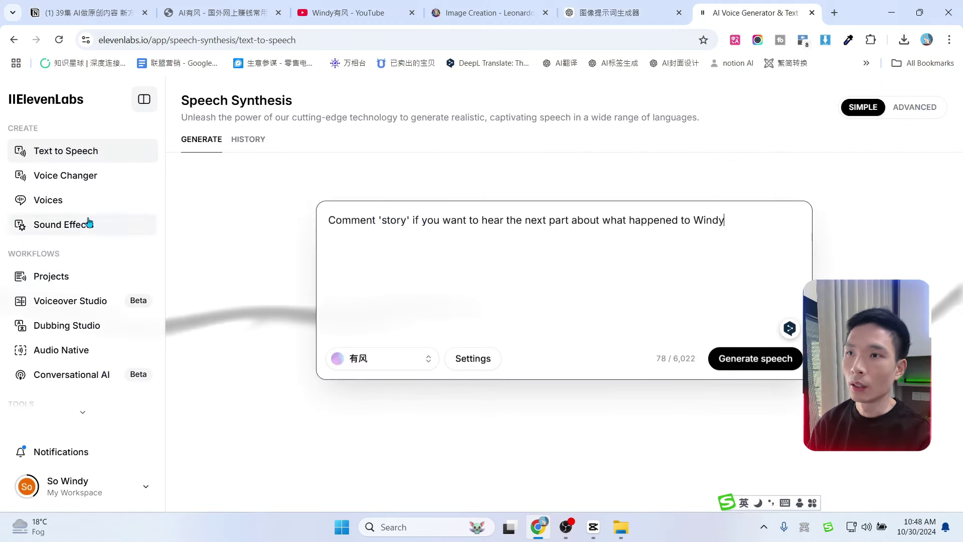
left_click(65, 226)
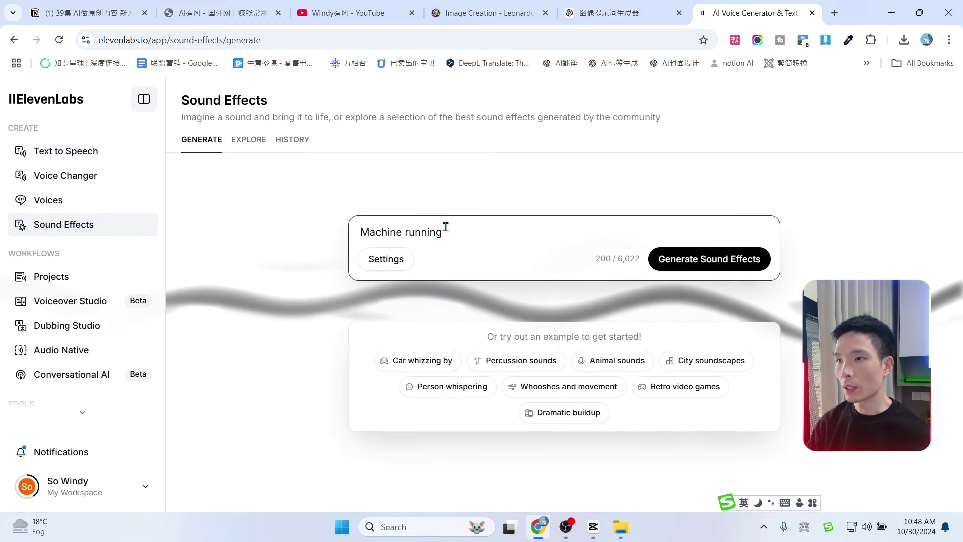
left_click(708, 265)
Copy "Soft wind" from the ChatGPT keyword list and generate sound effects from it in ElevenLabs.
left_click(622, 13)
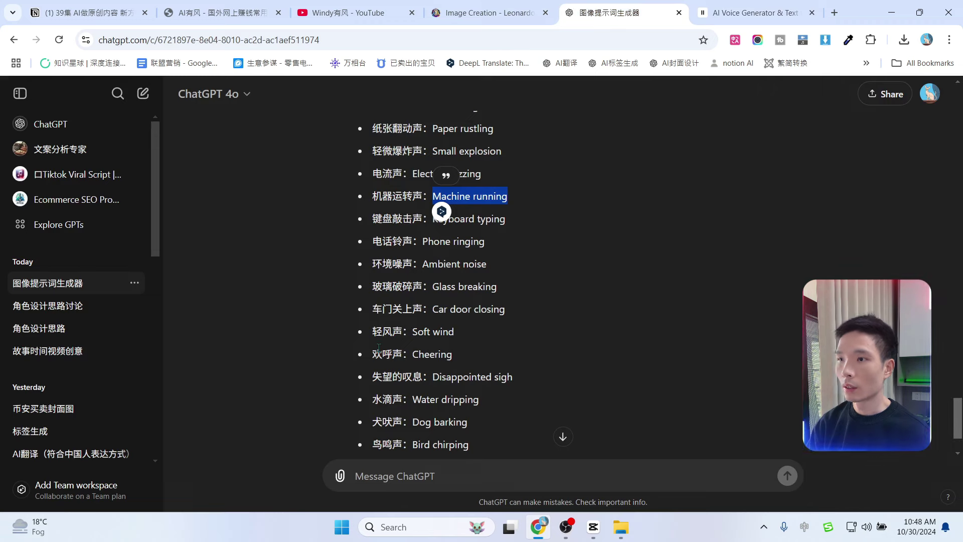
left_click_drag(411, 330, 449, 330)
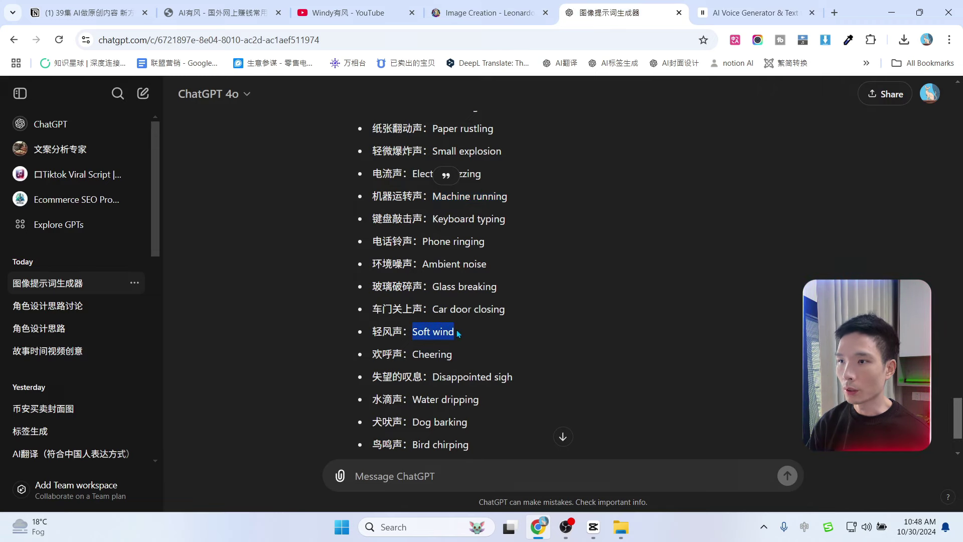
left_click(745, 14)
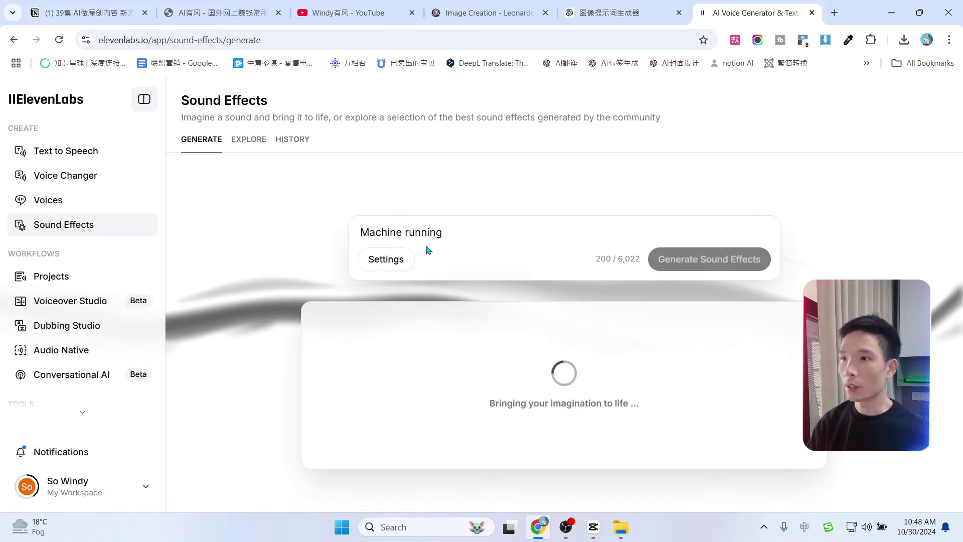
left_click(393, 231)
key("ctrl+a")
type("Soft wind")
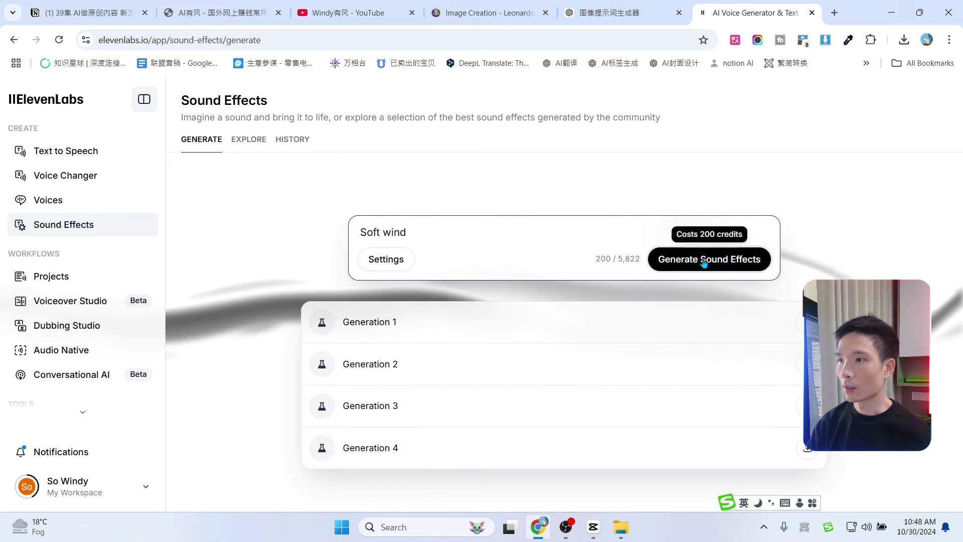
left_click(704, 259)
Glance at the CapCut project, preview the Soft wind generations in ElevenLabs and download Generation 1.
left_click(593, 526)
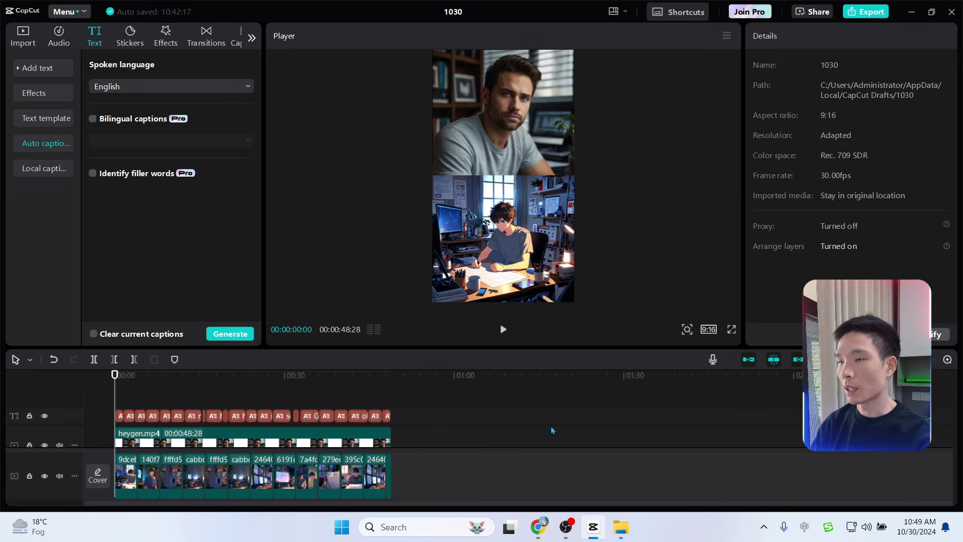
left_click(538, 526)
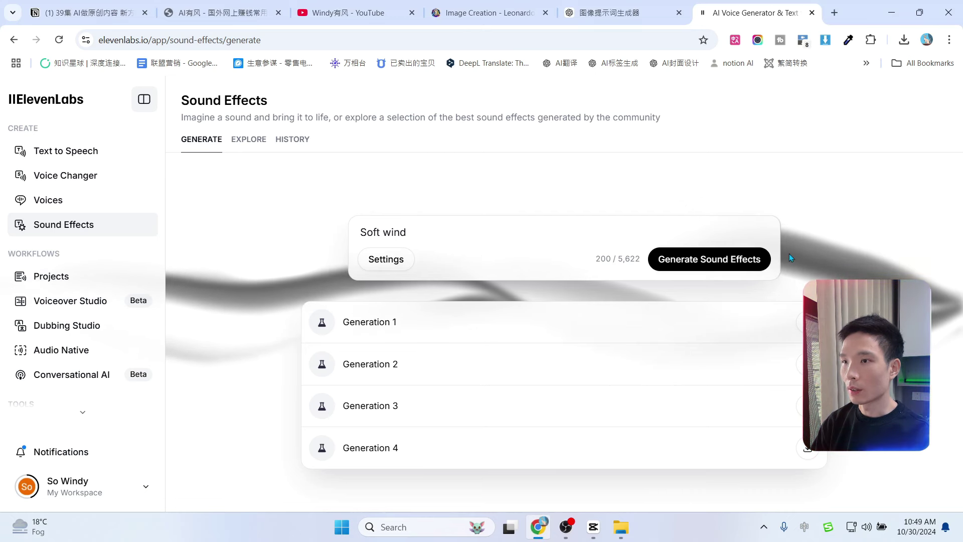
left_click(369, 373)
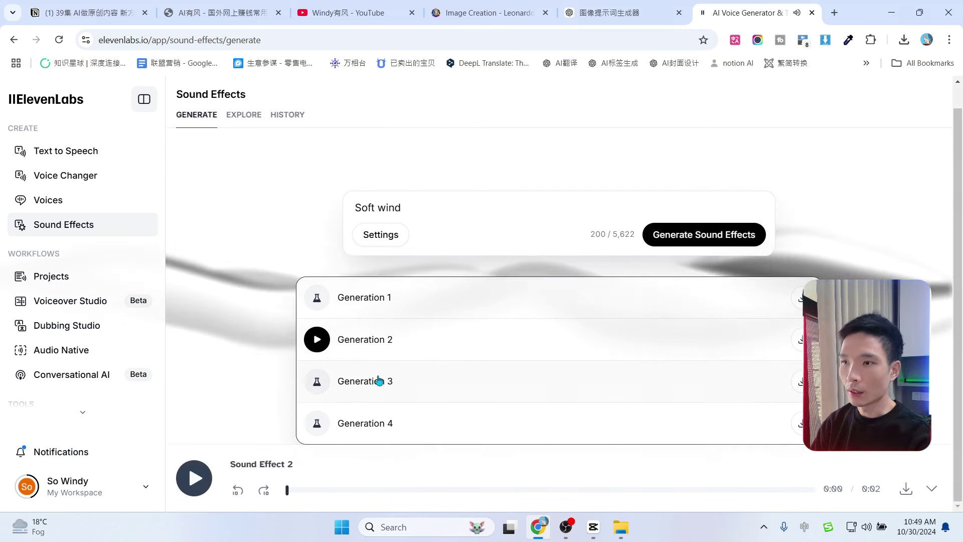
left_click(381, 379)
left_click(375, 424)
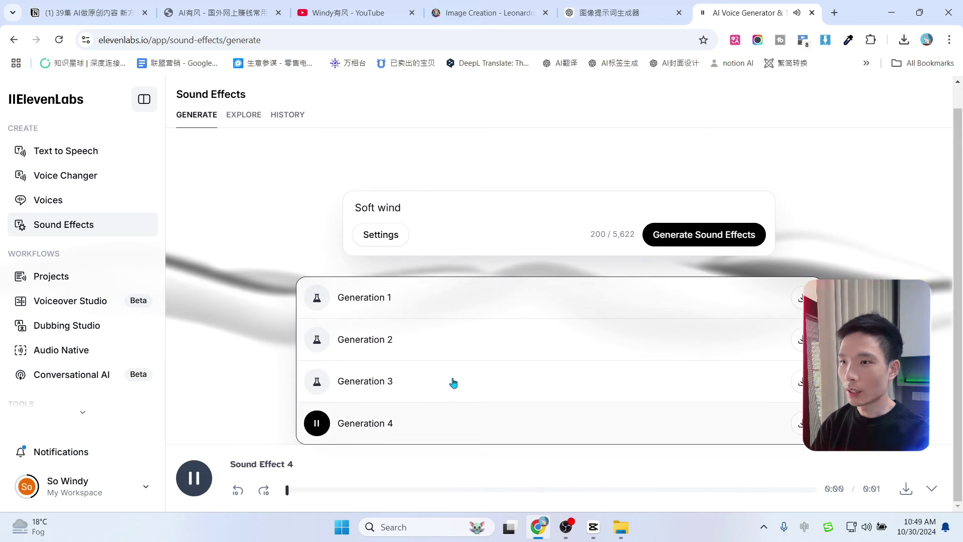
left_click(346, 368)
left_click_drag(350, 340, 356, 340)
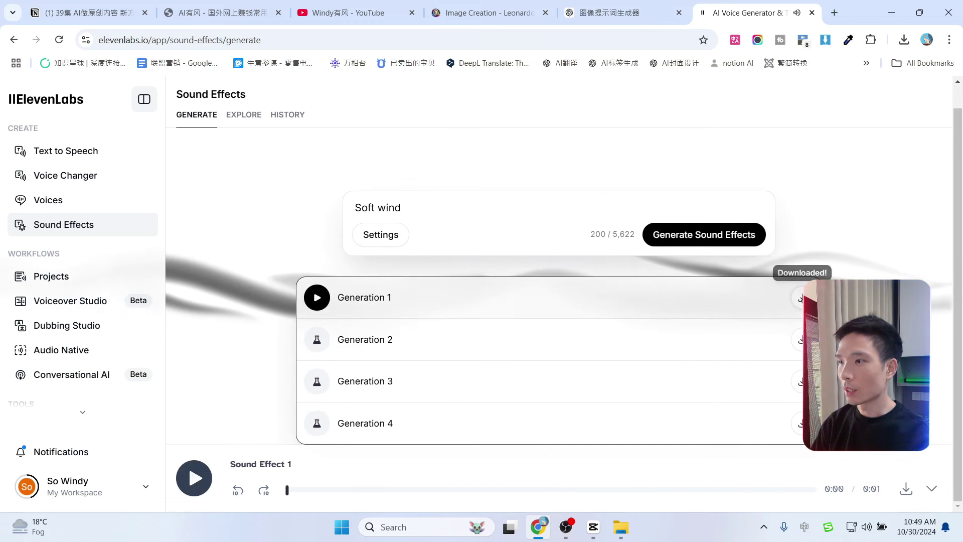
left_click(801, 297)
Select "Paper rustling" in the ChatGPT keyword list and scrub the CapCut video to 24 seconds to check which sound suits the scene.
left_click(635, 6)
left_click_drag(432, 316, 480, 316)
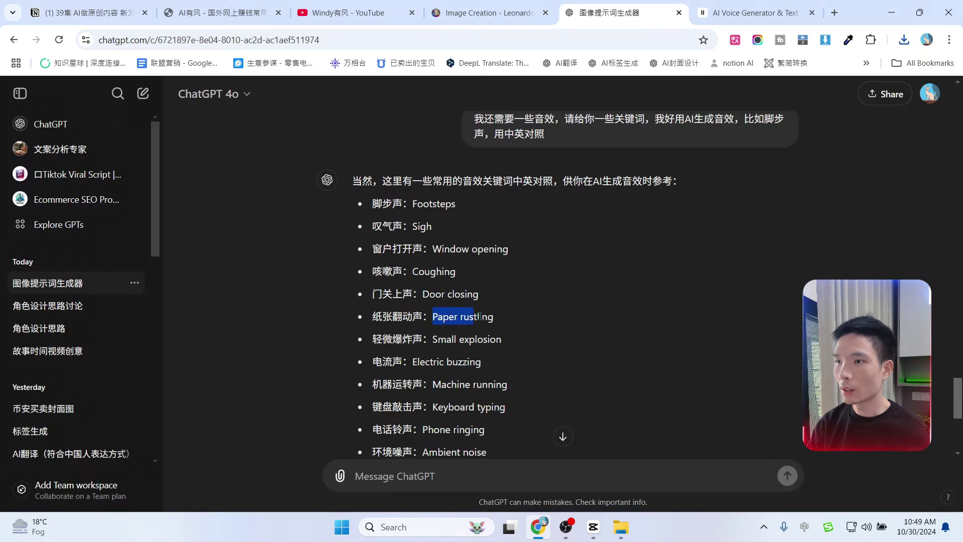
key("alt+Tab")
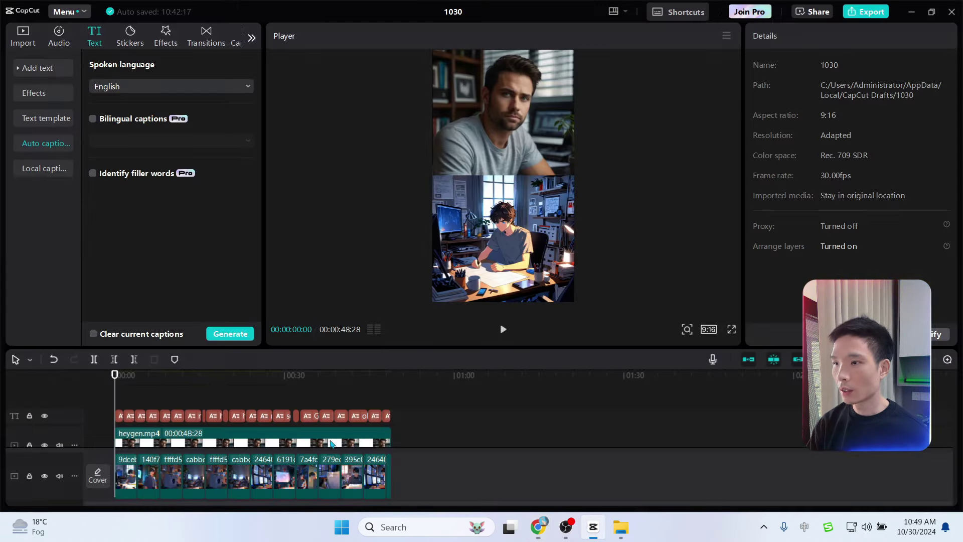
left_click_drag(116, 376, 250, 382)
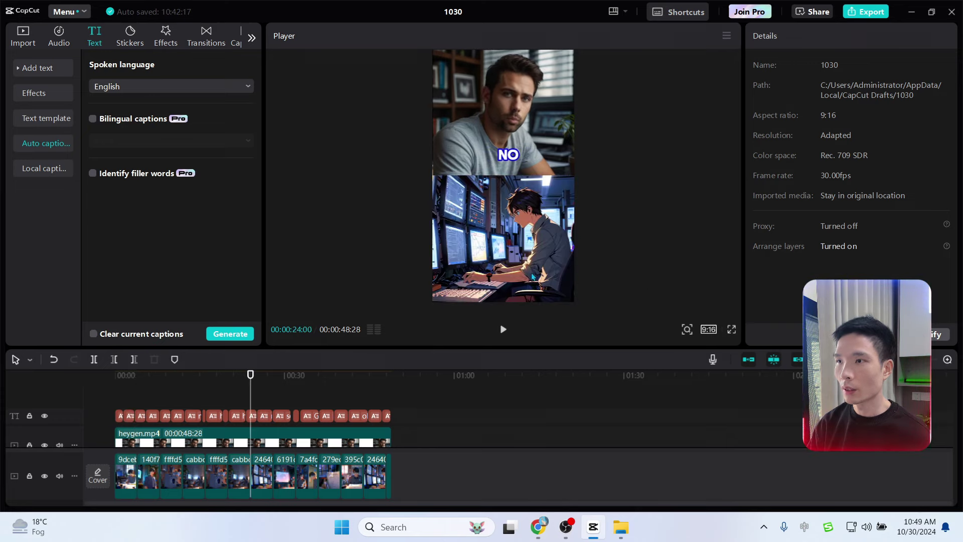
Copy "Keyboard typing" from the ChatGPT keyword list and generate sound effects from it in ElevenLabs.
left_click(538, 531)
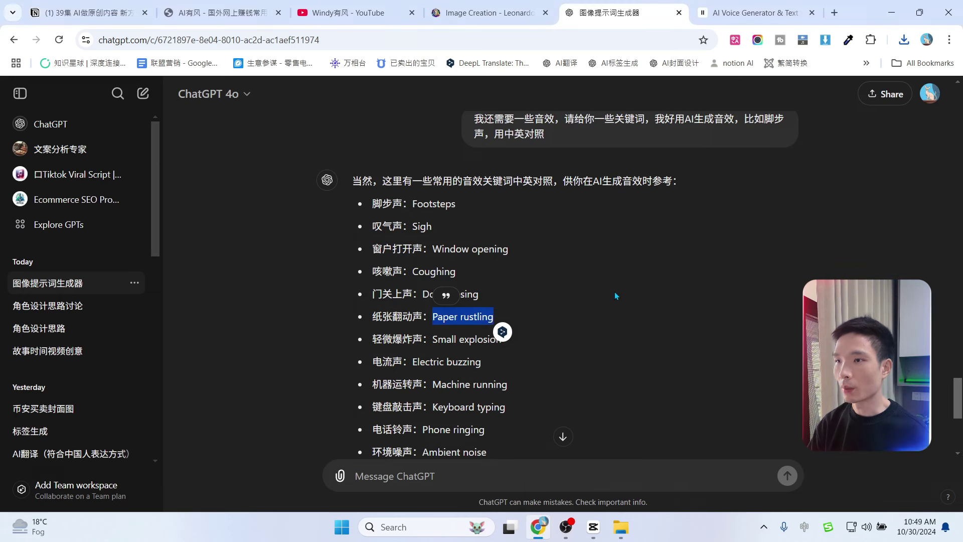
left_click(501, 273)
scroll(504, 333, "down", 3)
left_click_drag(433, 282, 505, 281)
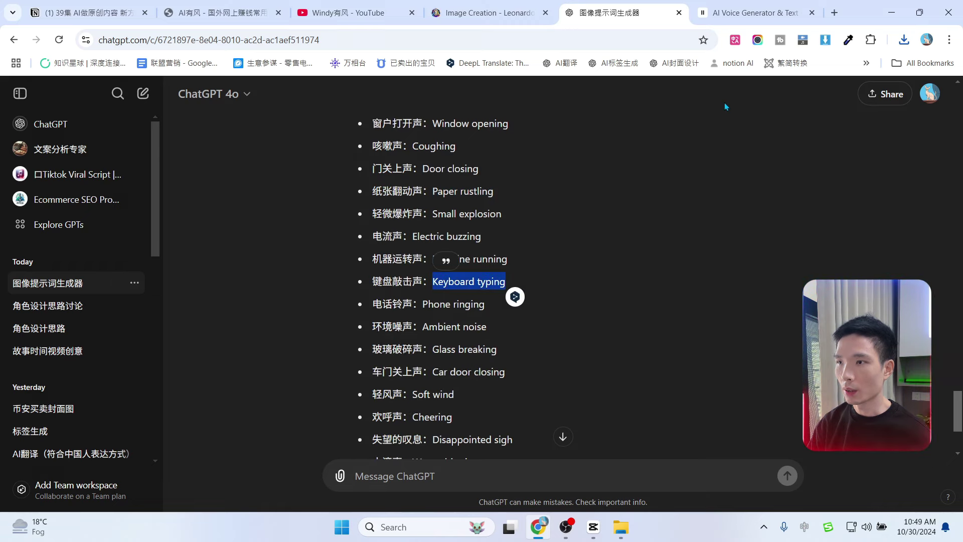
left_click(755, 13)
left_click(684, 235)
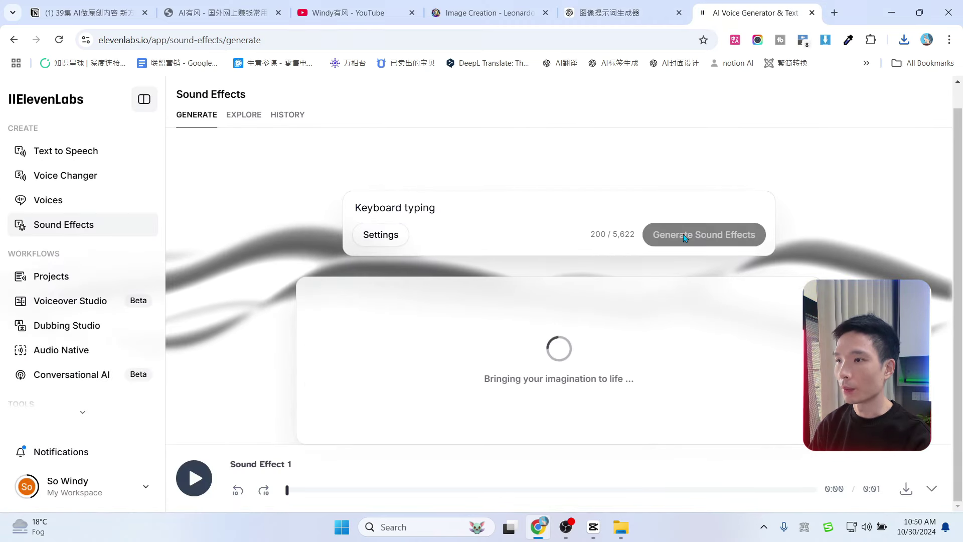
Preview the Keyboard typing generations in ElevenLabs and download Generation 1.
left_click(409, 345)
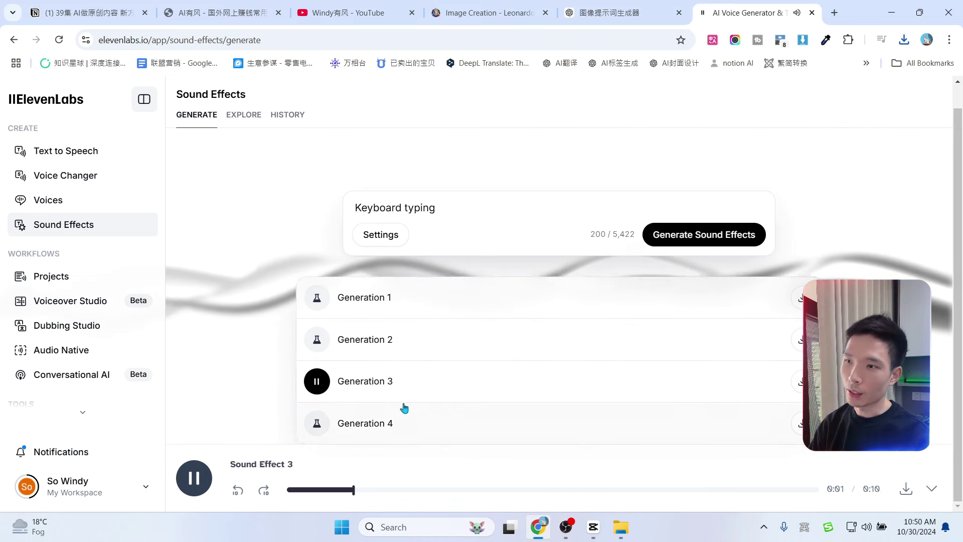
left_click(426, 300)
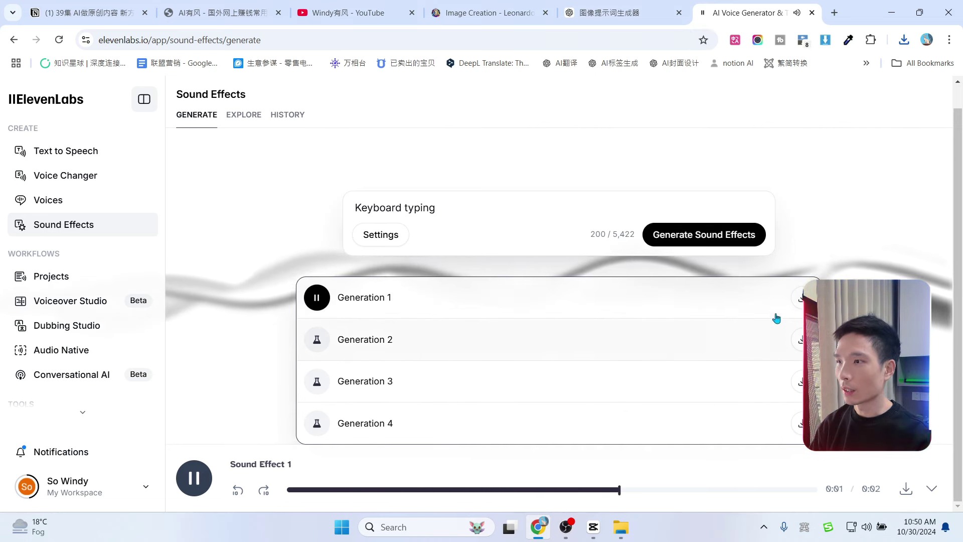
left_click(798, 298)
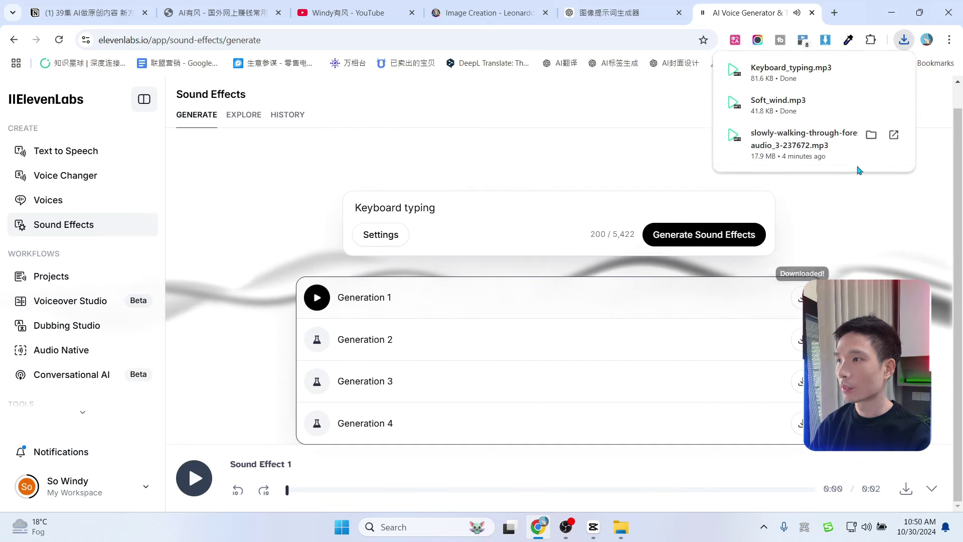
Import the downloaded Keyboard_typing.mp3 into CapCut, place it on the timeline at 24 seconds and set its volume to -6.4 dB.
left_click(610, 12)
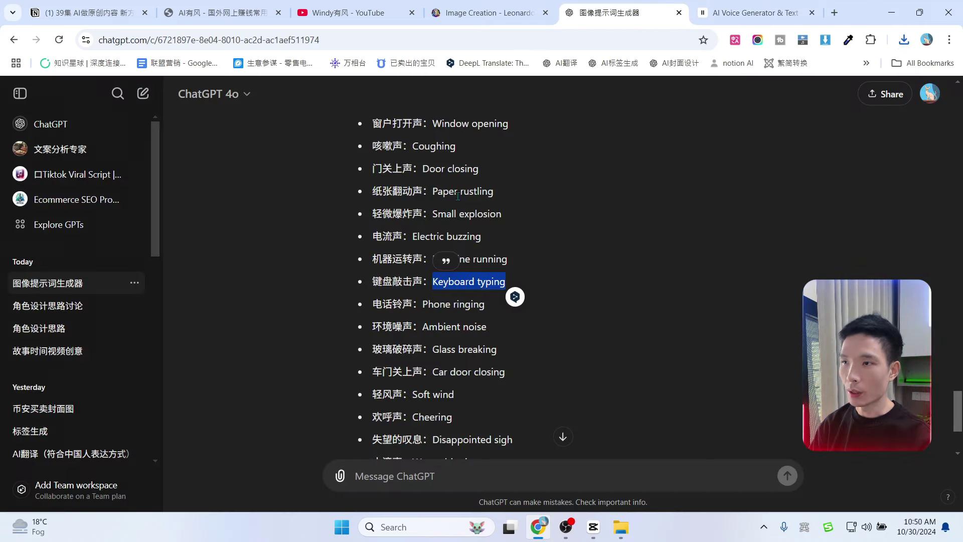
left_click(748, 14)
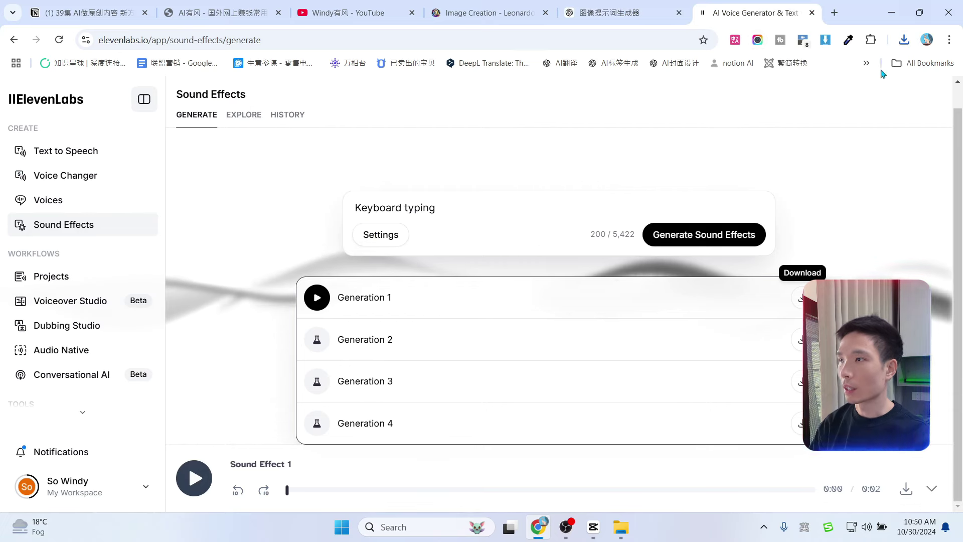
left_click(904, 39)
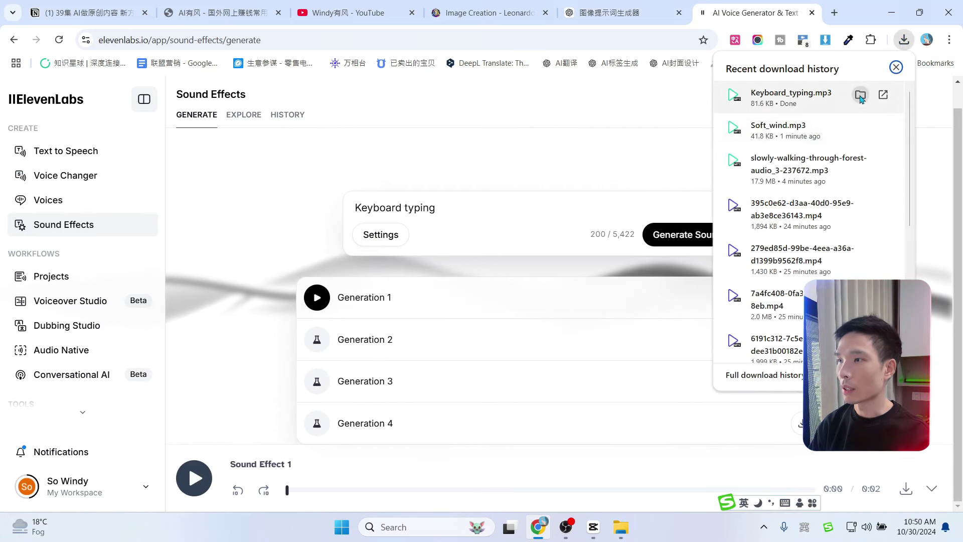
left_click_drag(838, 99, 134, 317)
left_click(251, 382)
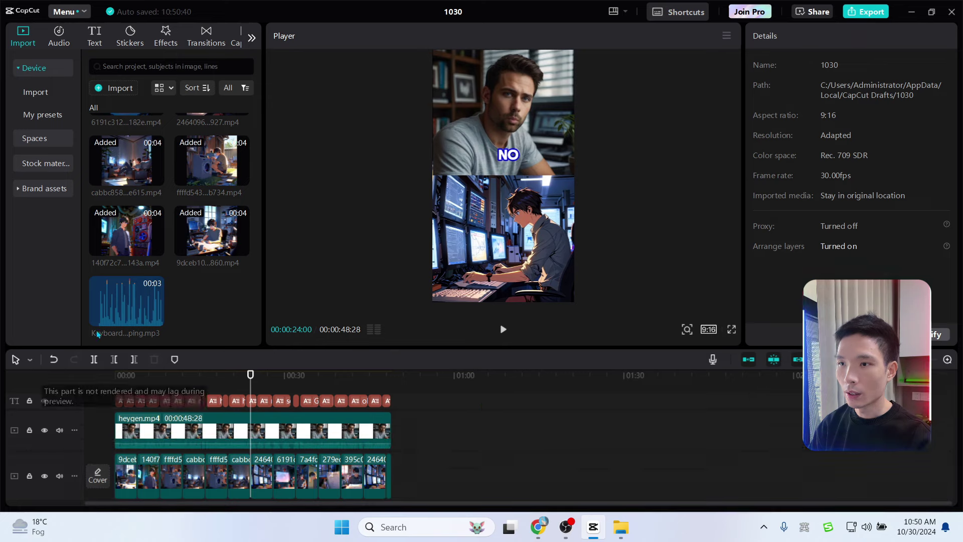
left_click_drag(155, 316, 249, 482)
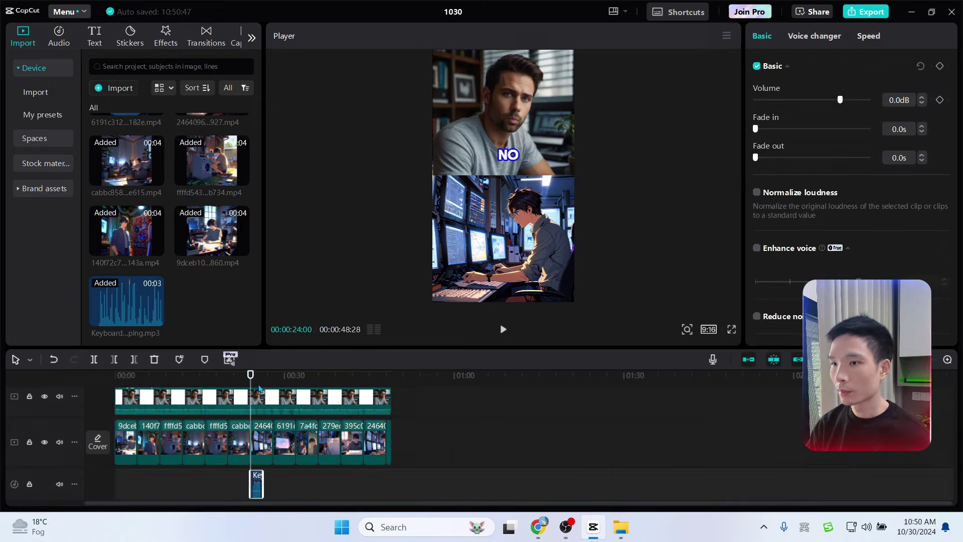
left_click_drag(250, 382, 257, 386)
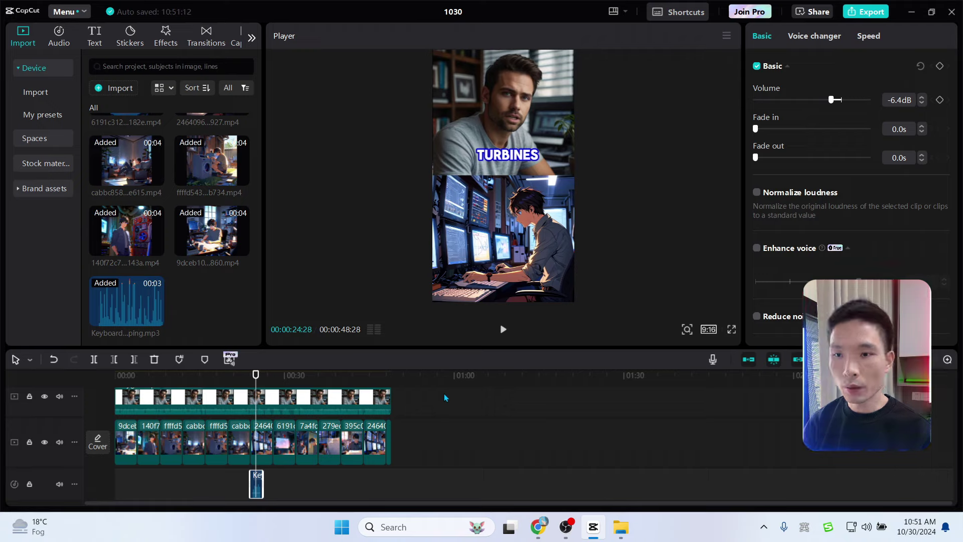
Ask ChatGPT "你能推荐一些适合这个视频音乐类型吗？" to get music types that suit the video.
left_click(538, 526)
scroll(428, 309, "down", 3)
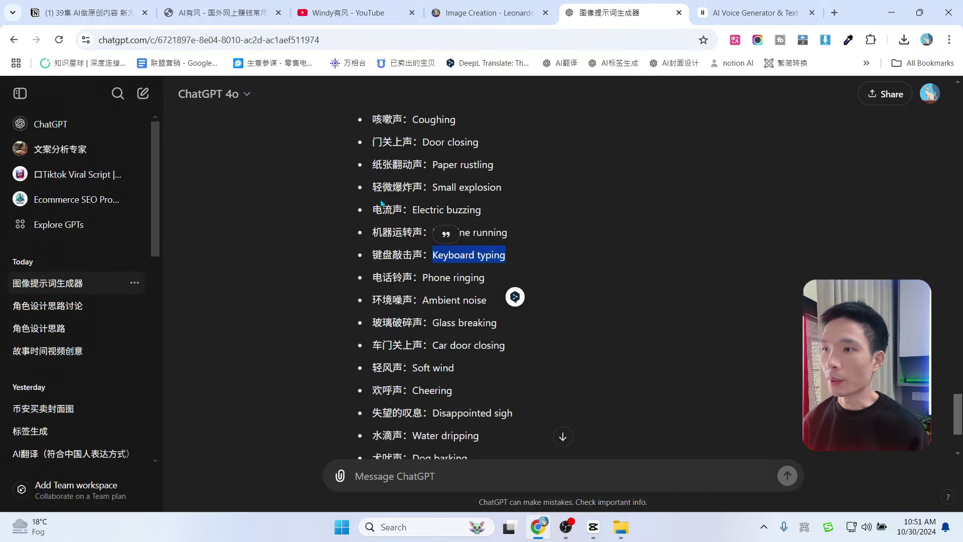
left_click(403, 477)
type("你能推荐一些适合这个视频音乐类型吗？")
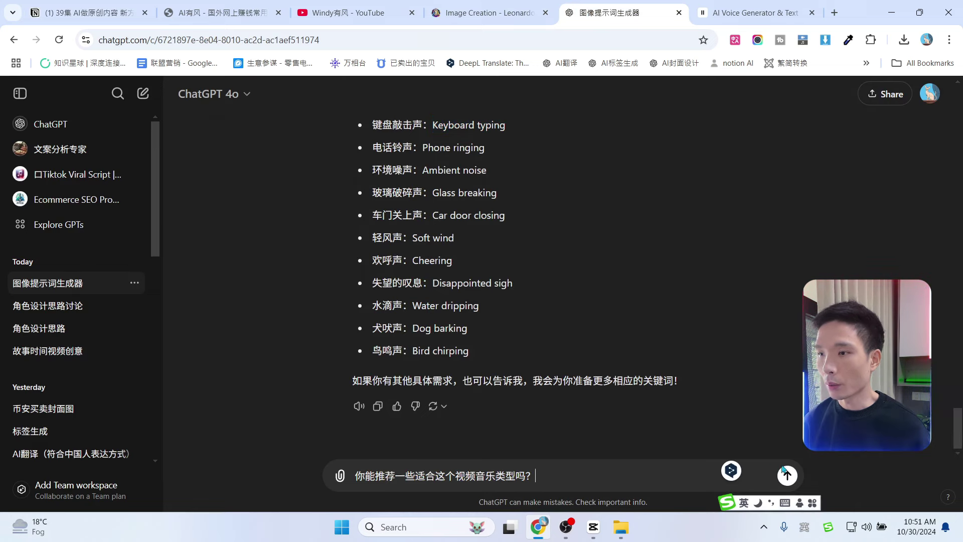
key("Return")
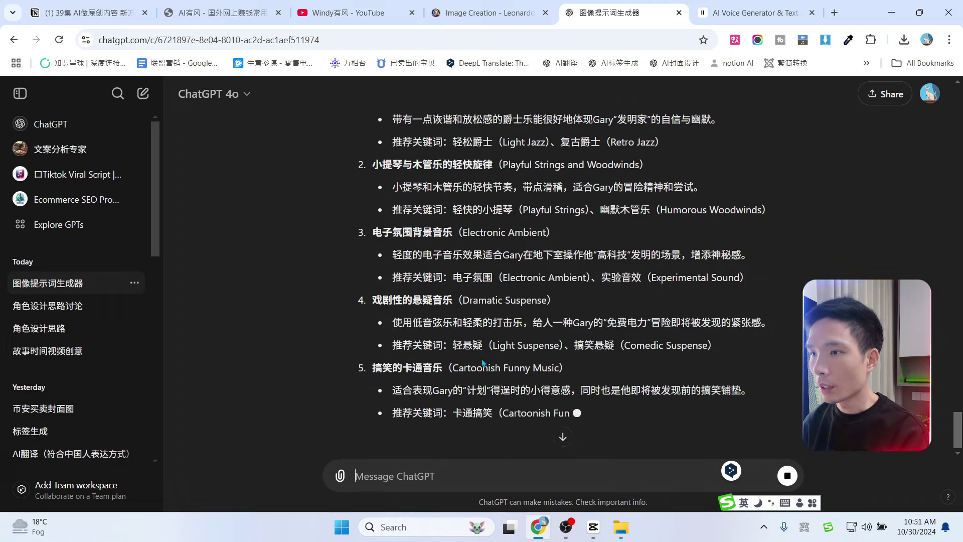
Review the music types suggested by ChatGPT and scrub the CapCut video to about 30 seconds to judge which suits it.
left_click_drag(412, 303, 447, 304)
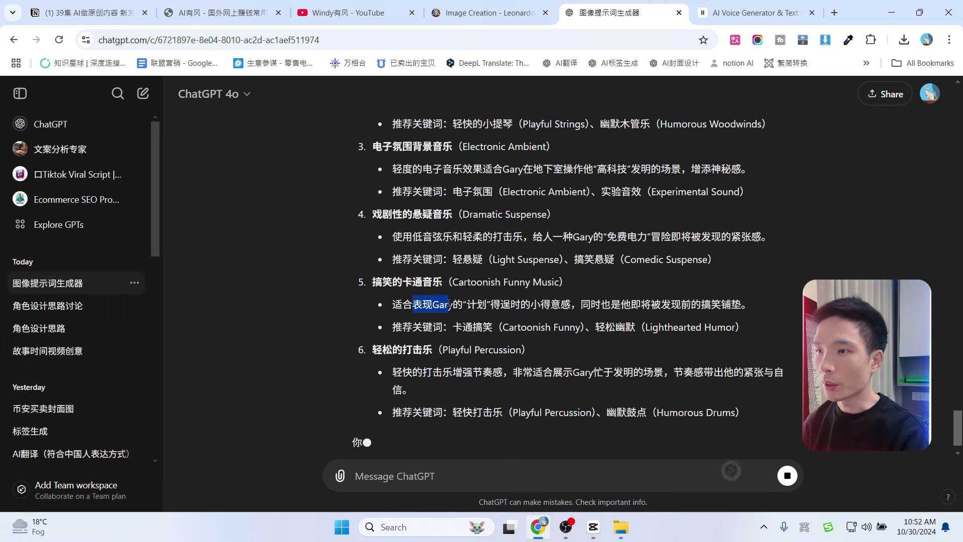
scroll(556, 302, "up", 5)
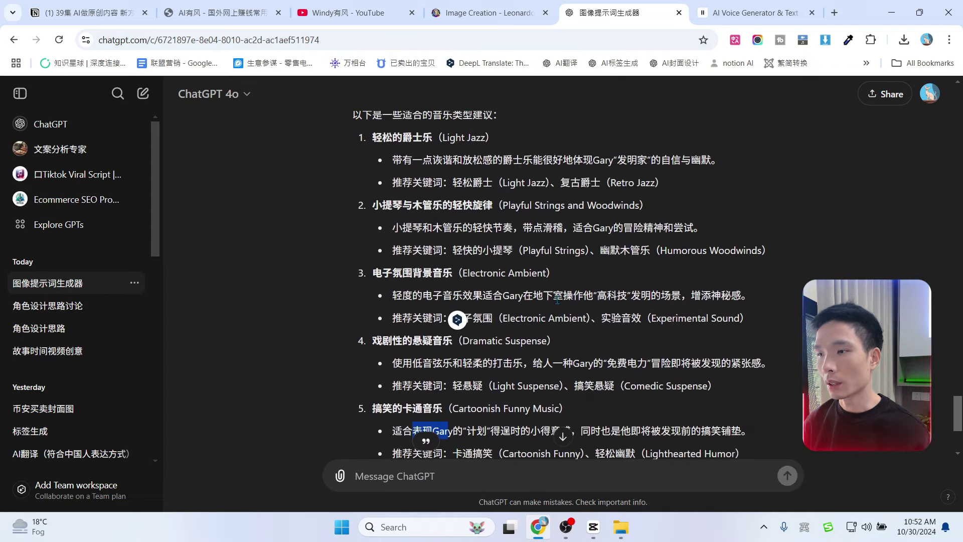
left_click(593, 526)
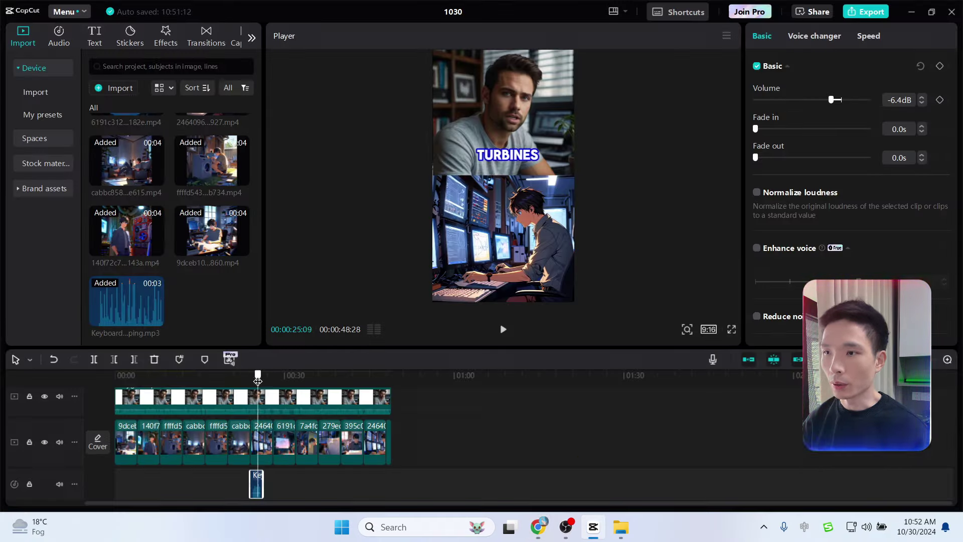
left_click_drag(256, 383, 289, 384)
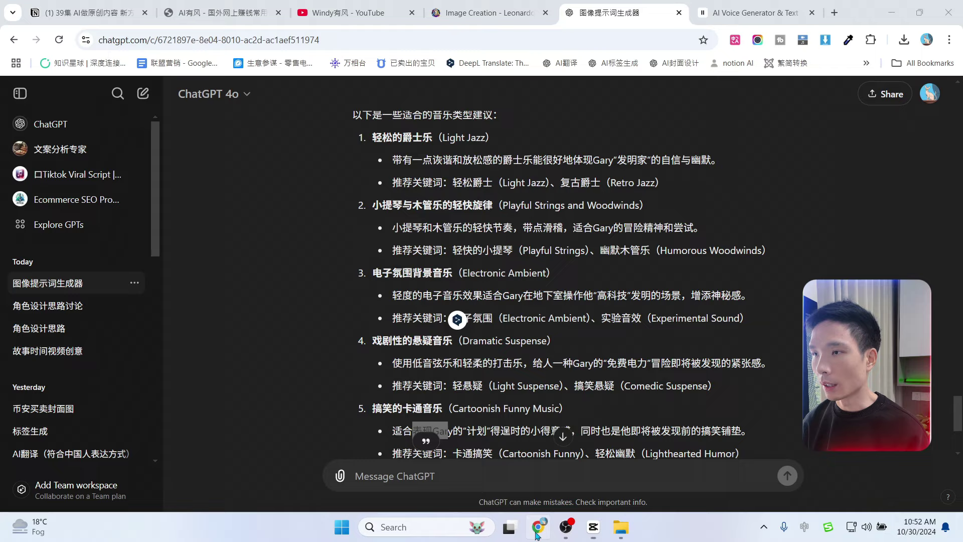
left_click(538, 526)
scroll(520, 239, "up", 2)
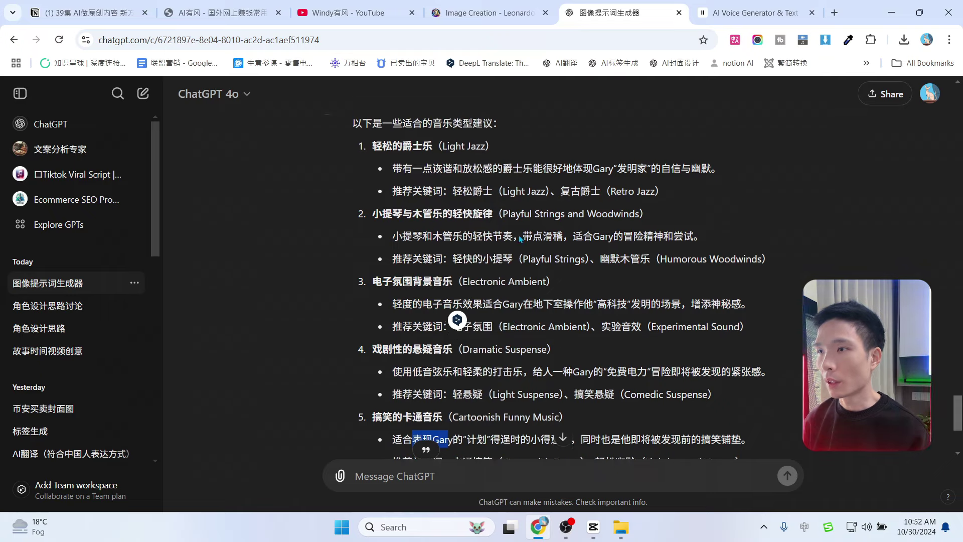
scroll(520, 239, "up", 1)
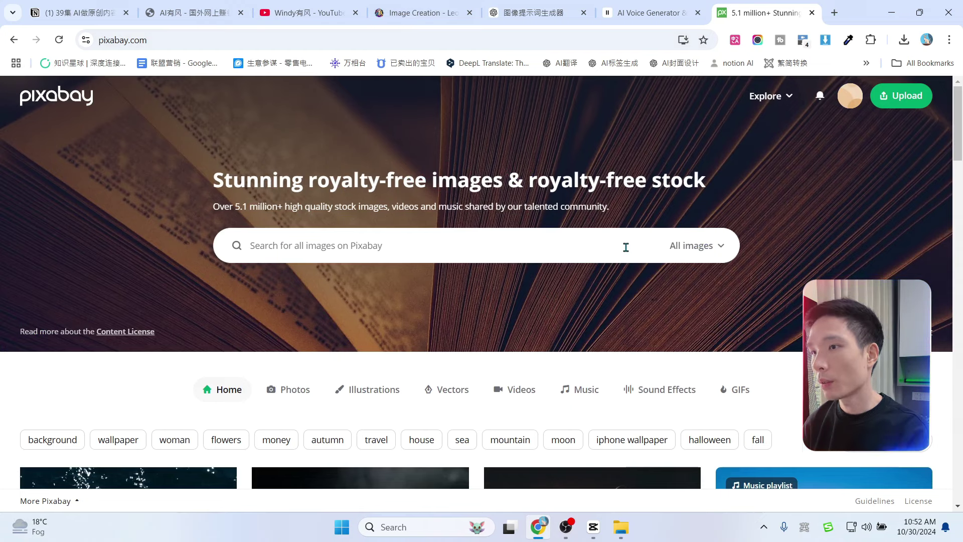
Search Pixabay's music category for "Light Jazz".
left_click(503, 248)
left_click(721, 252)
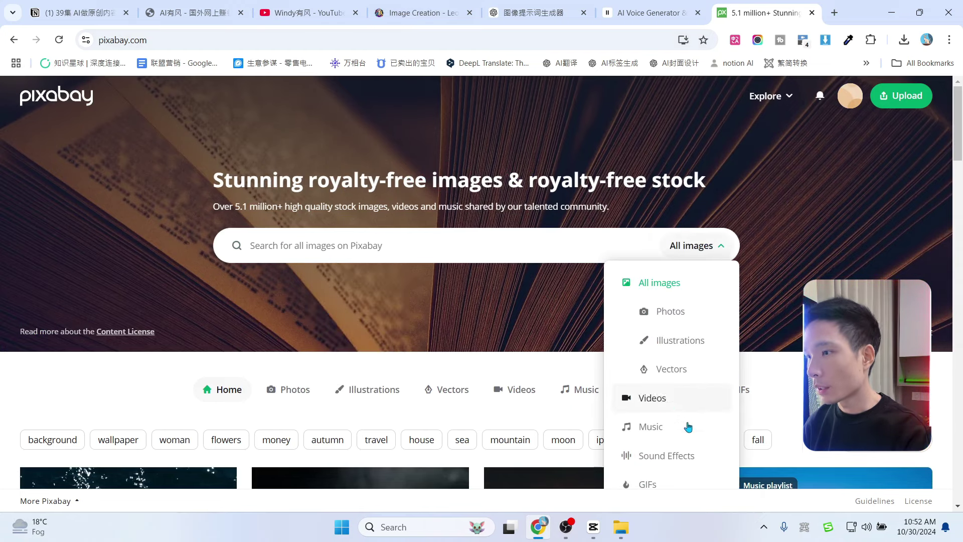
left_click(656, 426)
left_click(367, 251)
type("Light Jazz")
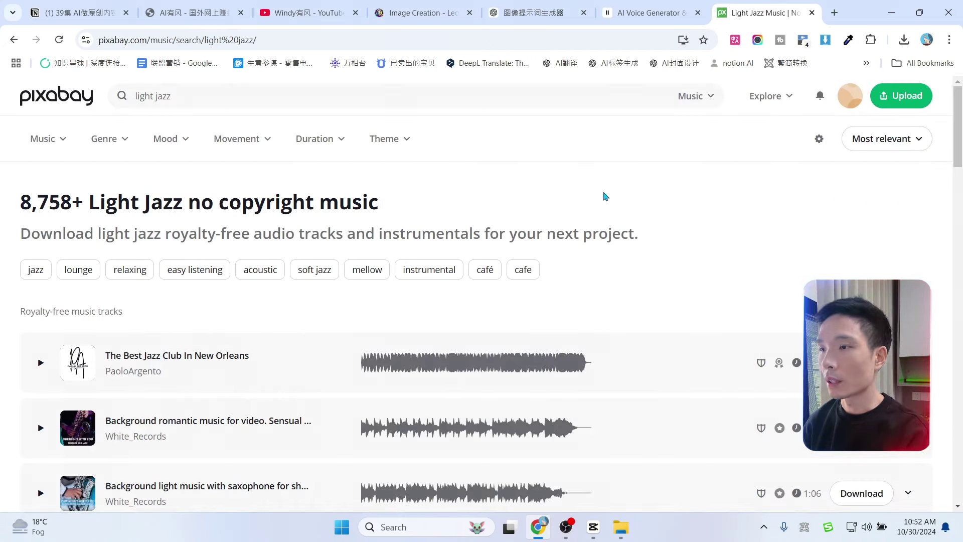
Preview The Best Jazz Club In New Orleans and the Background romantic music for video track in the Pixabay results.
scroll(142, 389, "down", 1)
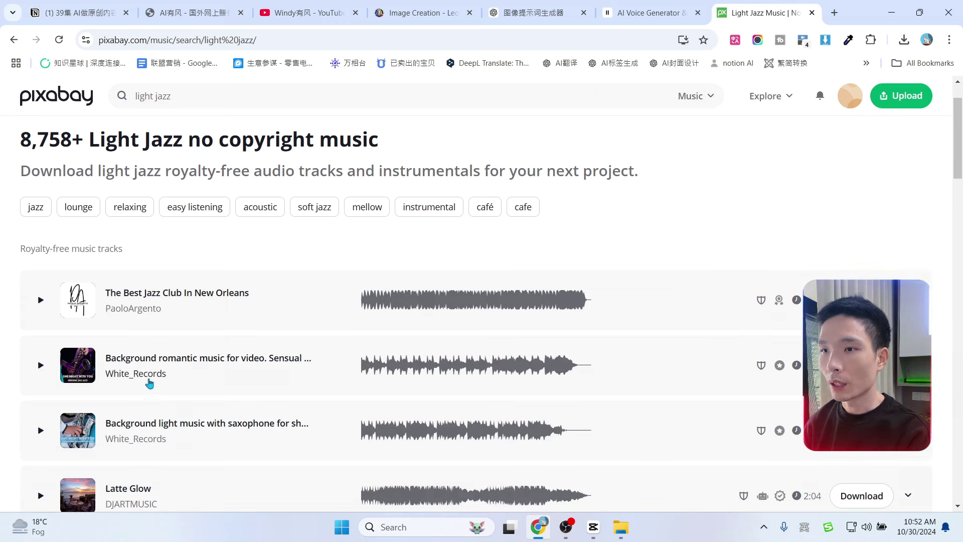
left_click(41, 301)
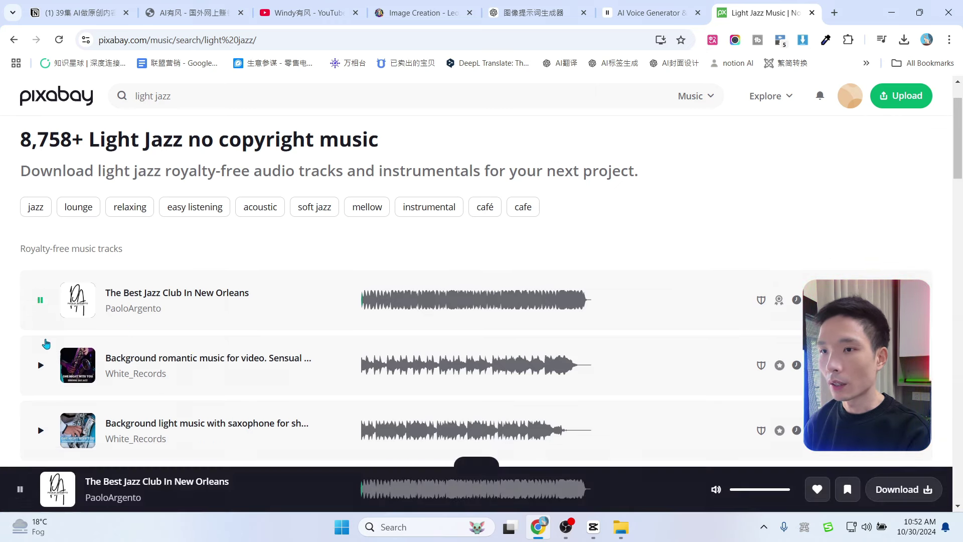
left_click(41, 371)
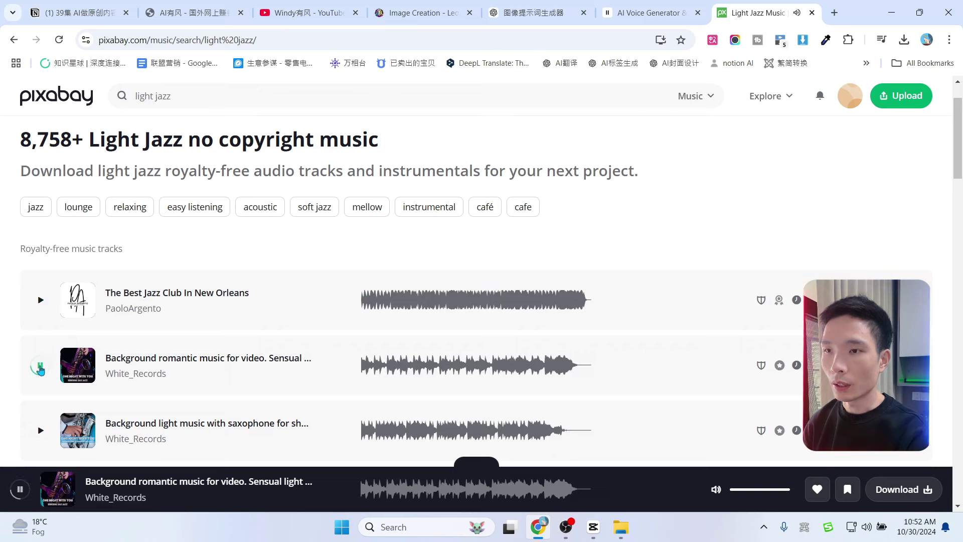
scroll(43, 396, "down", 1)
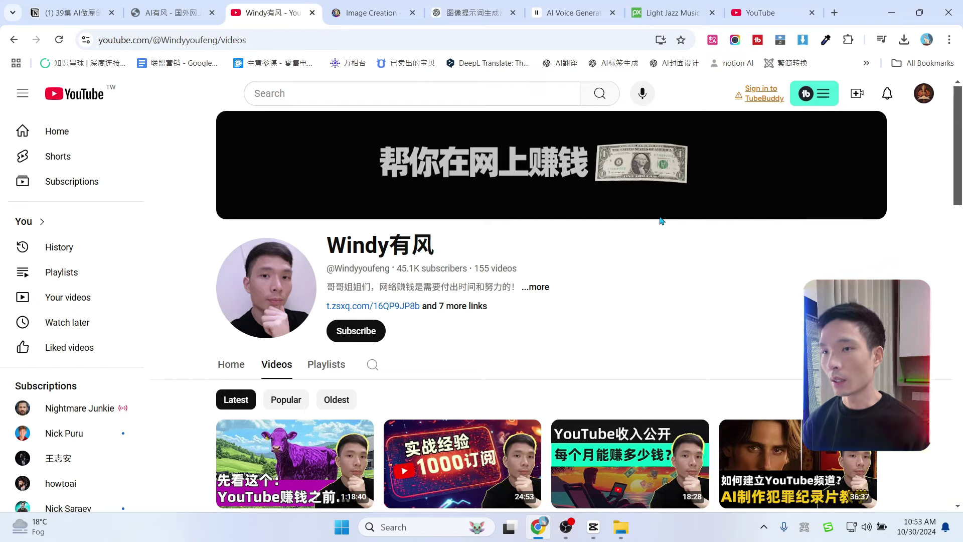
Switch to YouTube Studio and open the channel's audio library.
left_click(790, 5)
scroll(589, 301, "down", 3)
scroll(107, 432, "down", 1)
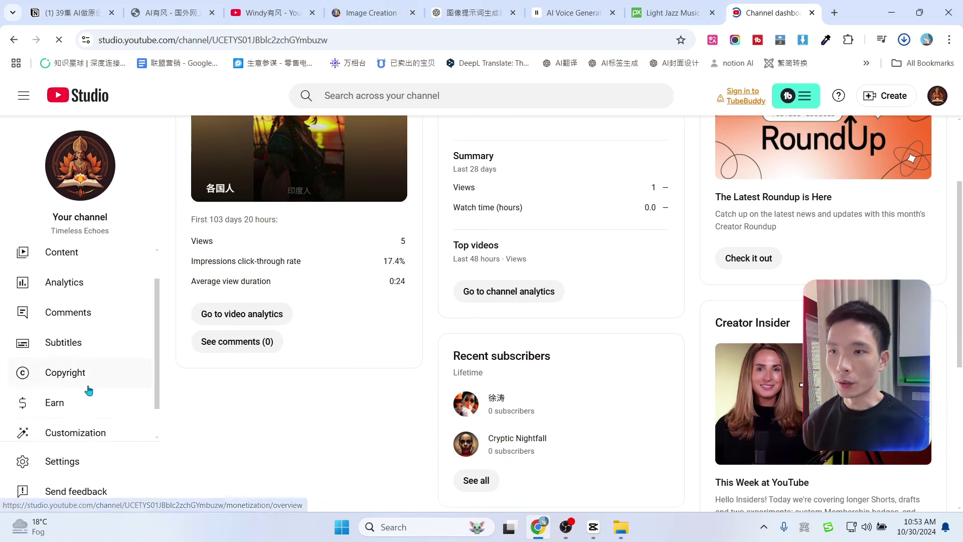
scroll(83, 401, "down", 1)
left_click(66, 428)
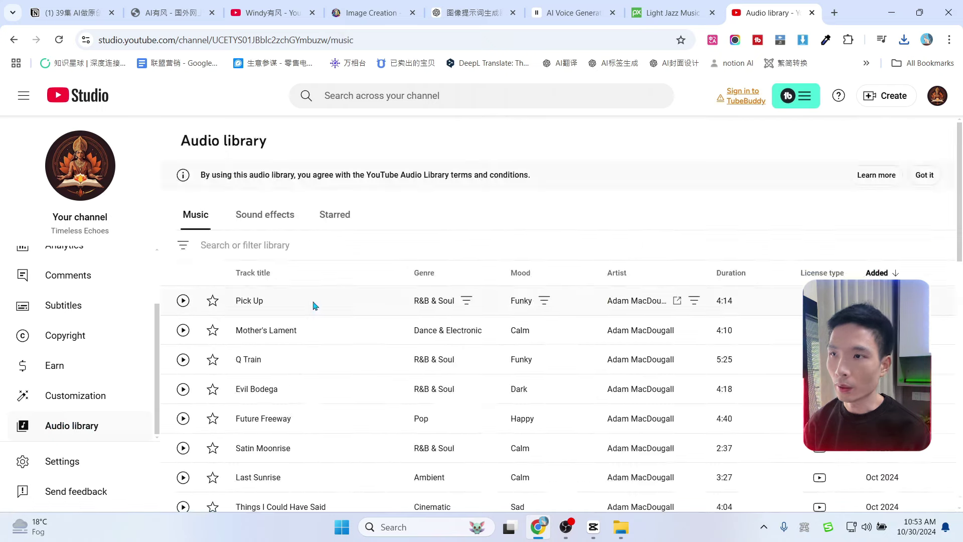
Filter the audio library's music by "Light Jazz" and preview the first track, The Moon Drops.
scroll(331, 321, "down", 2)
scroll(326, 311, "up", 2)
left_click(299, 243)
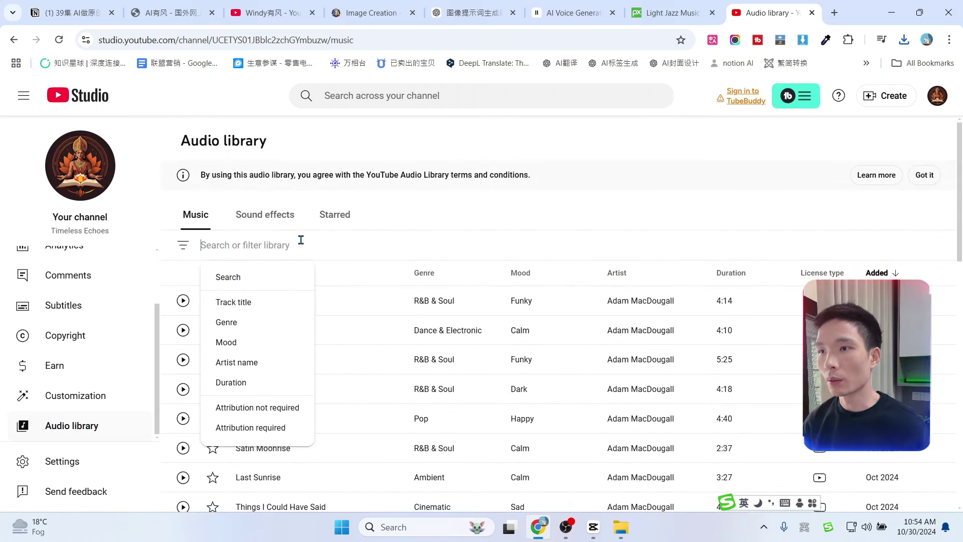
type("Light Jazz")
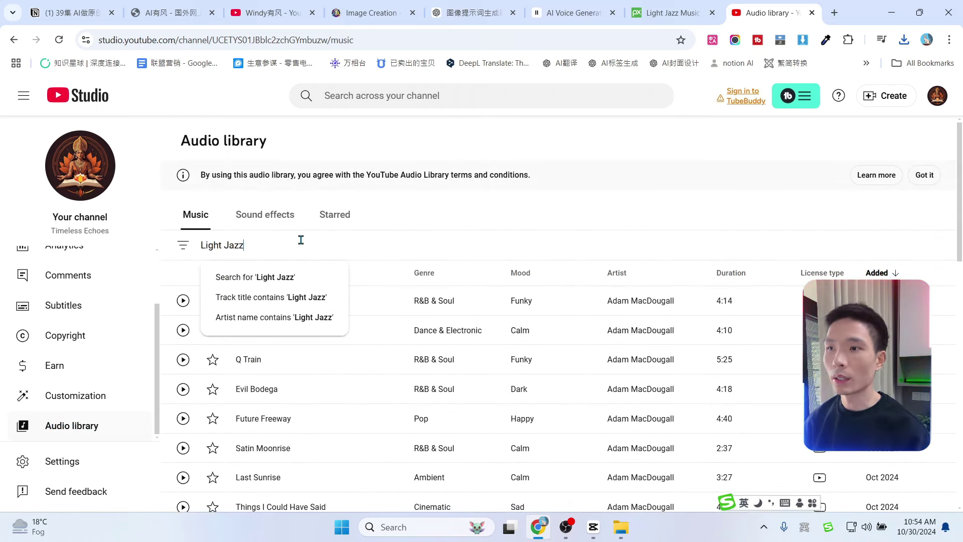
left_click(298, 276)
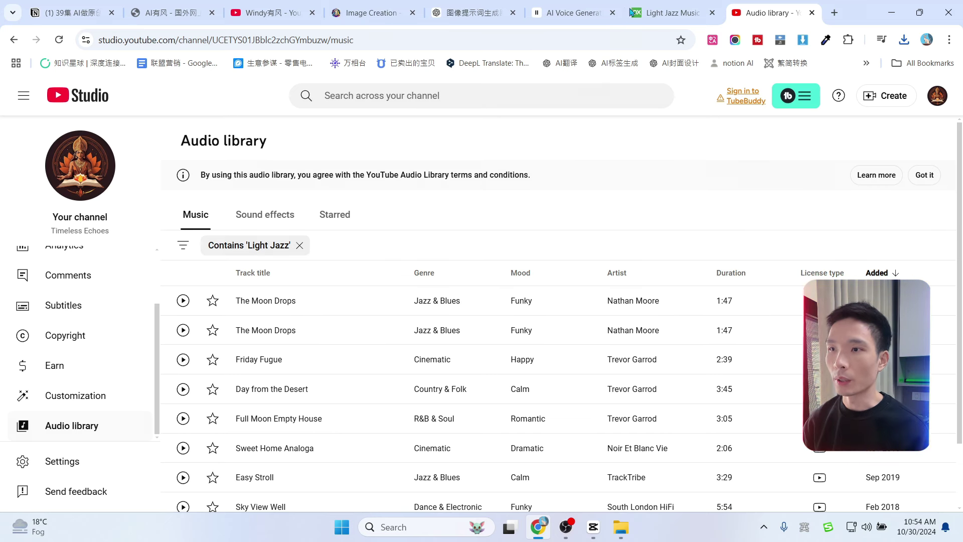
left_click(182, 300)
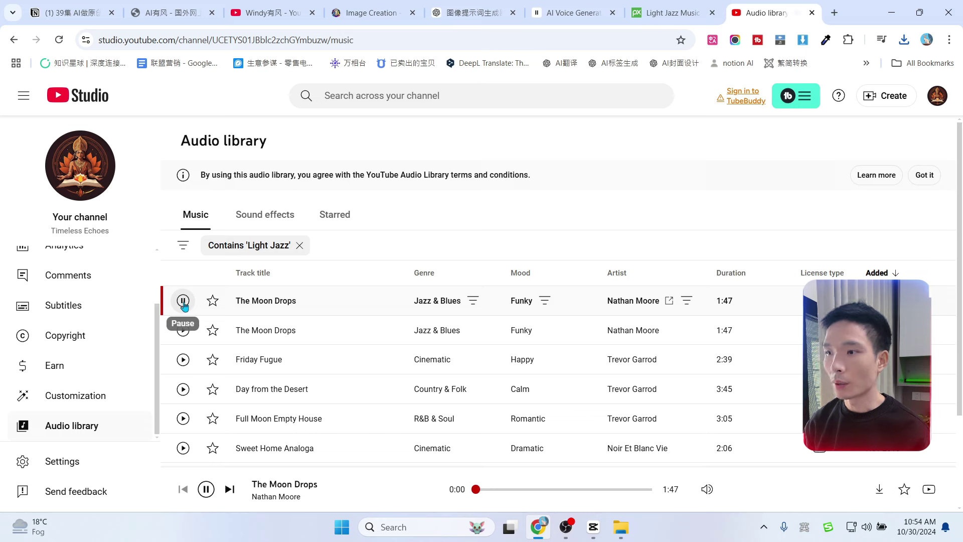
left_click(182, 301)
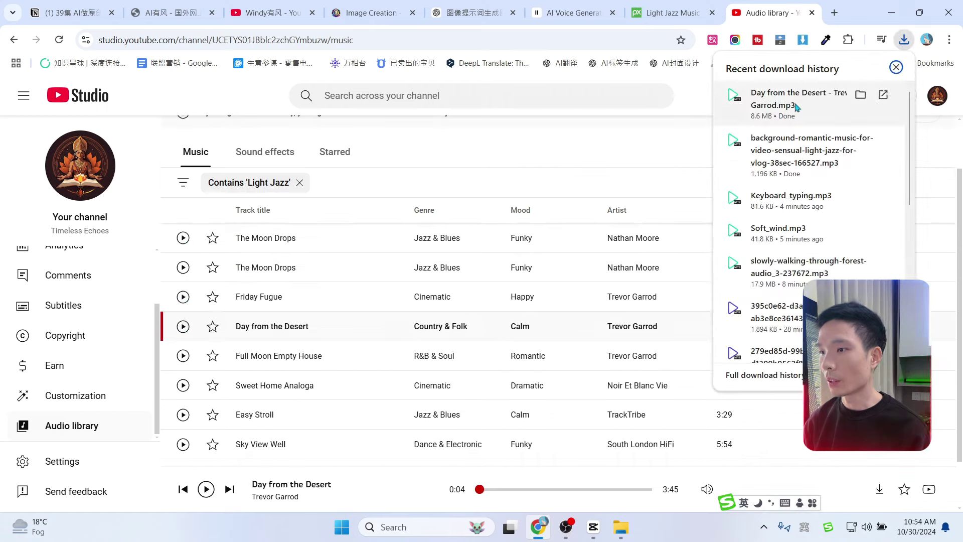
Add the downloaded Day from the Desert track at the start of the CapCut timeline, trim it to the video's end and return the playhead to the start.
left_click_drag(852, 95, 114, 474)
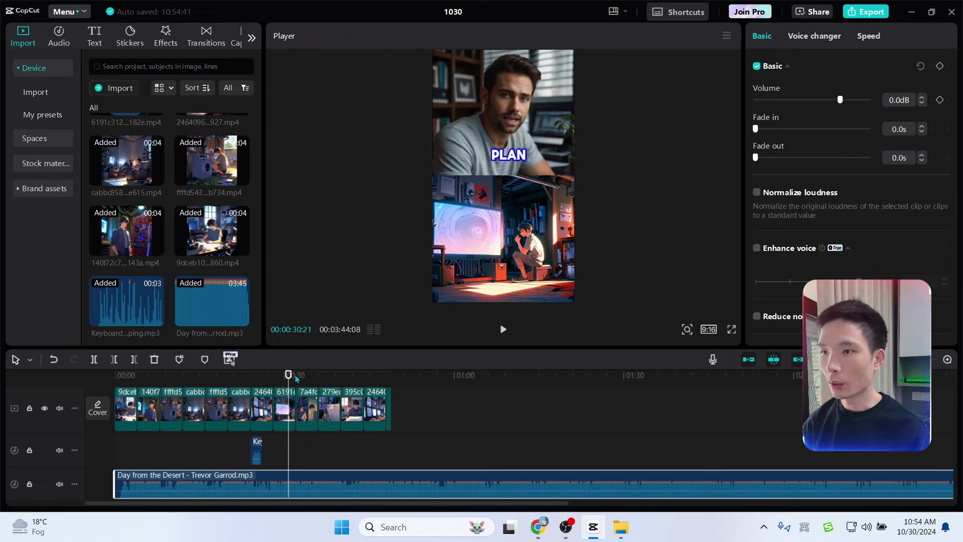
left_click_drag(288, 377, 395, 373)
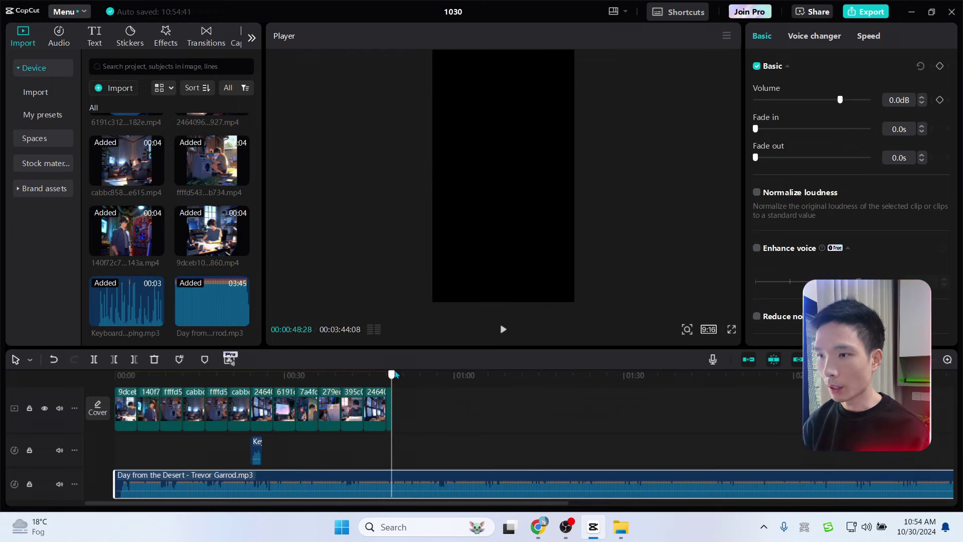
left_click(133, 359)
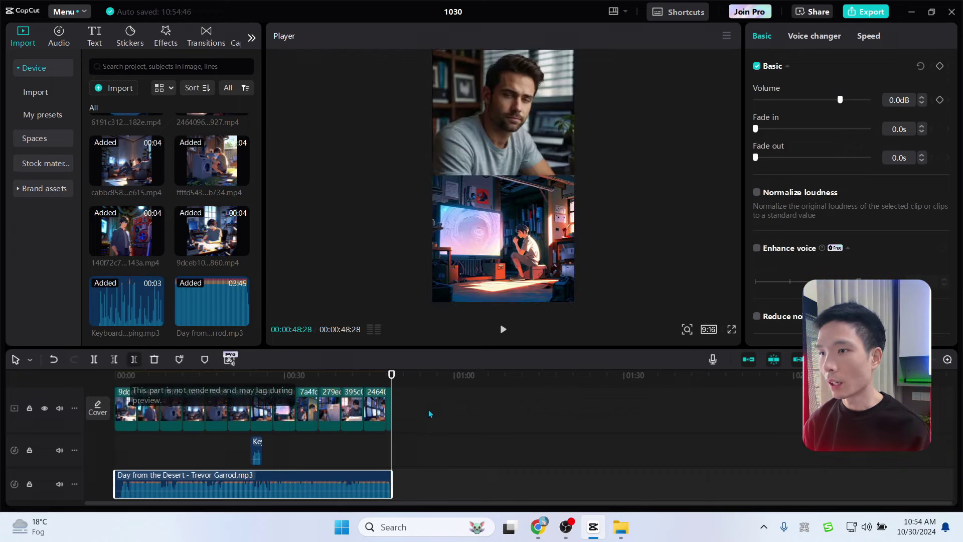
left_click_drag(392, 375, 115, 375)
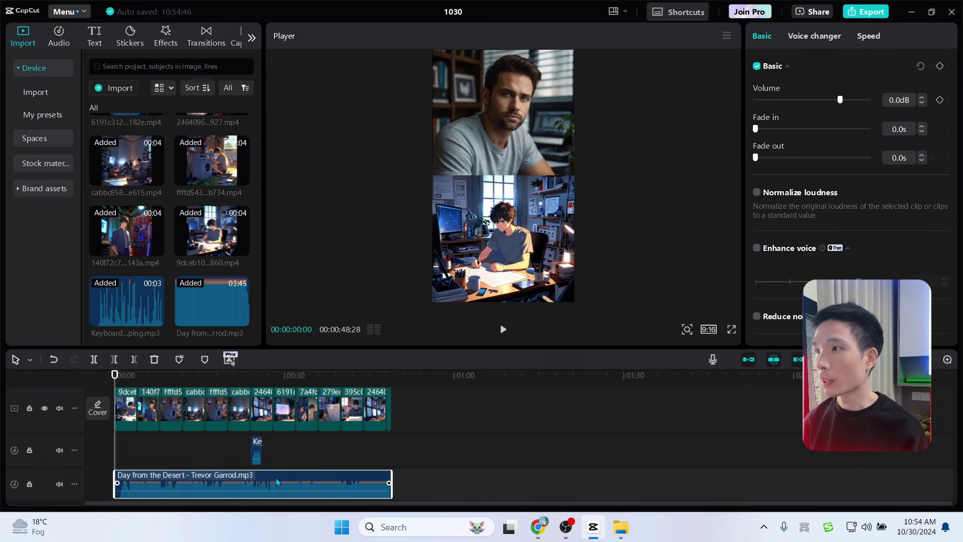
Give the Day from the Desert music track a 0.9 s fade-in and a 2.6 s fade-out.
left_click(765, 129)
left_click(784, 157)
left_click(160, 376)
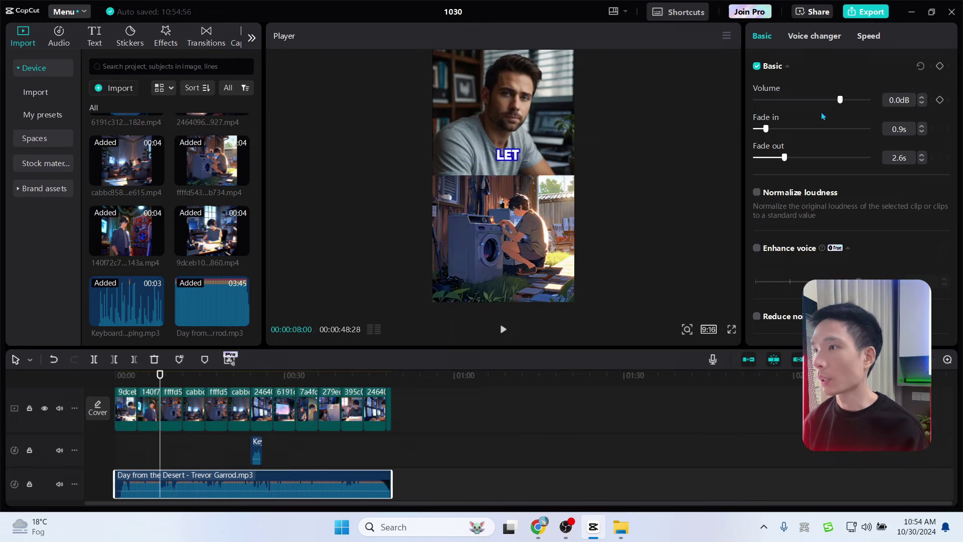
Lower the Day from the Desert track's volume to -26.0 dB and return the playhead to the start of the timeline.
left_click(814, 37)
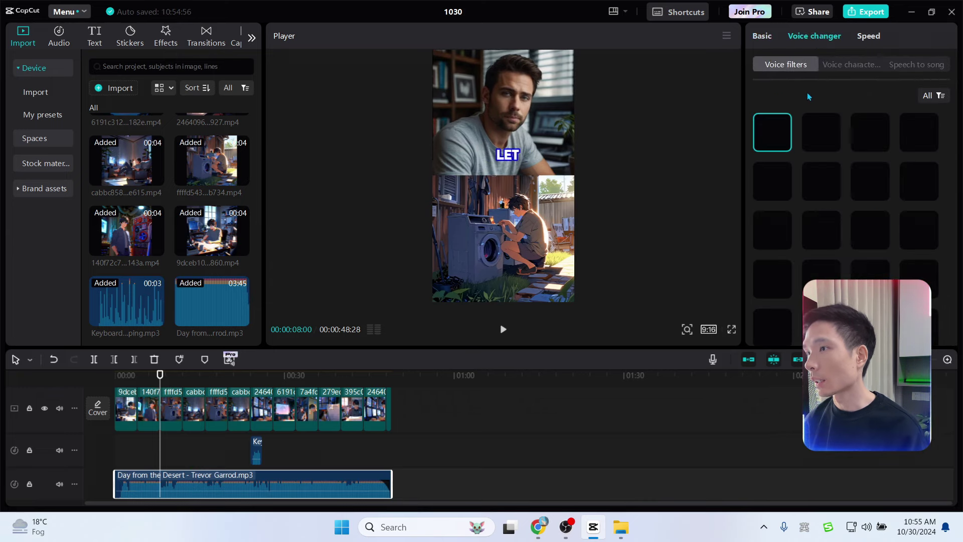
left_click(762, 37)
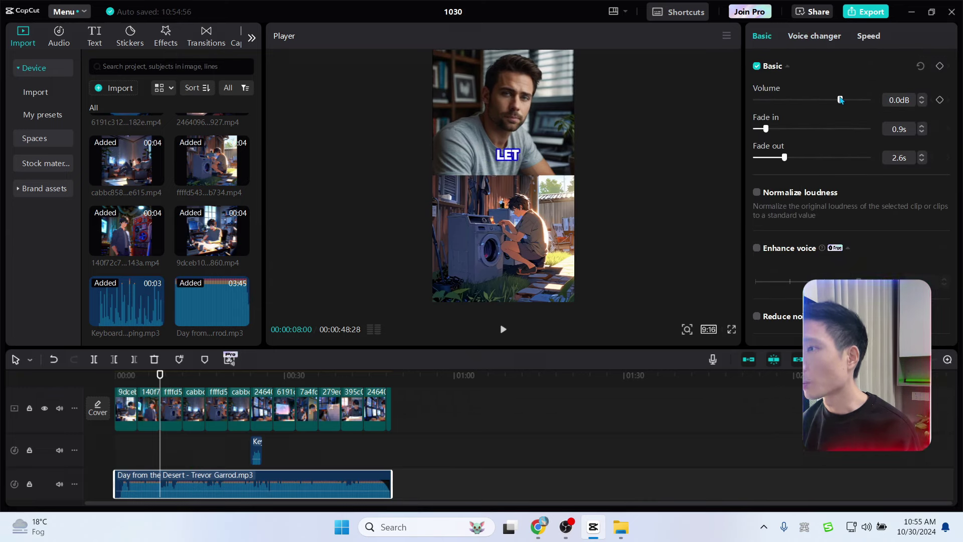
left_click_drag(841, 99, 803, 102)
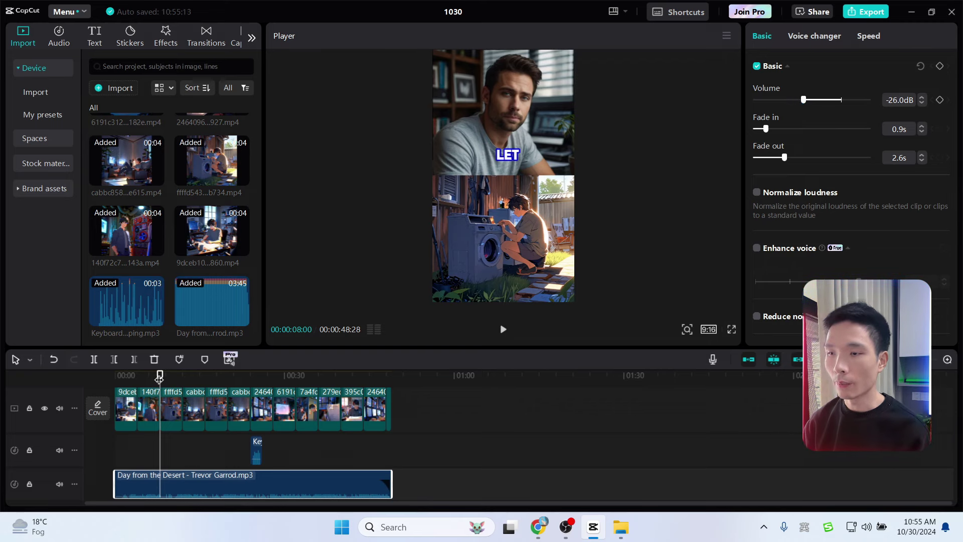
left_click_drag(159, 375, 89, 371)
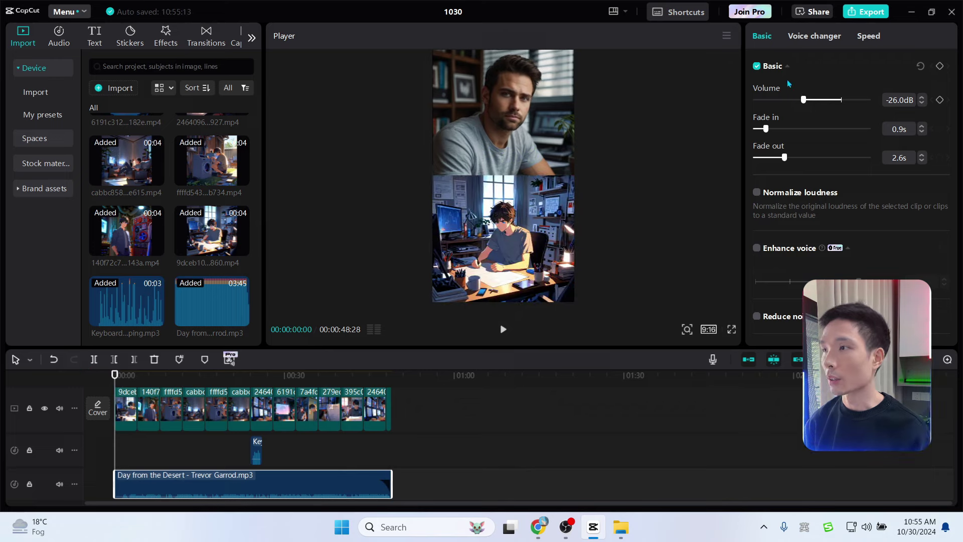
Open the export settings for the video and review the resolution and frame rate options, keeping 1080P and 30fps.
key("ctrl+e")
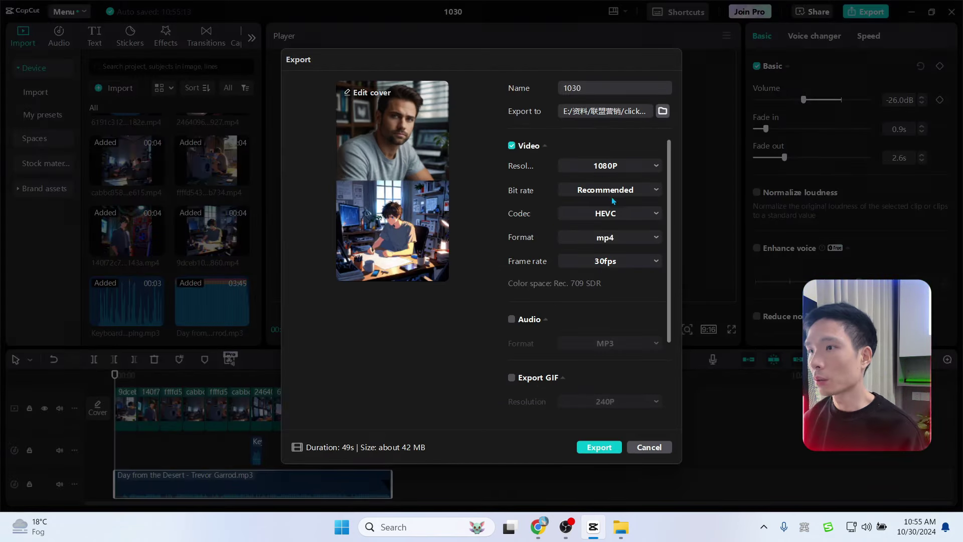
left_click(621, 165)
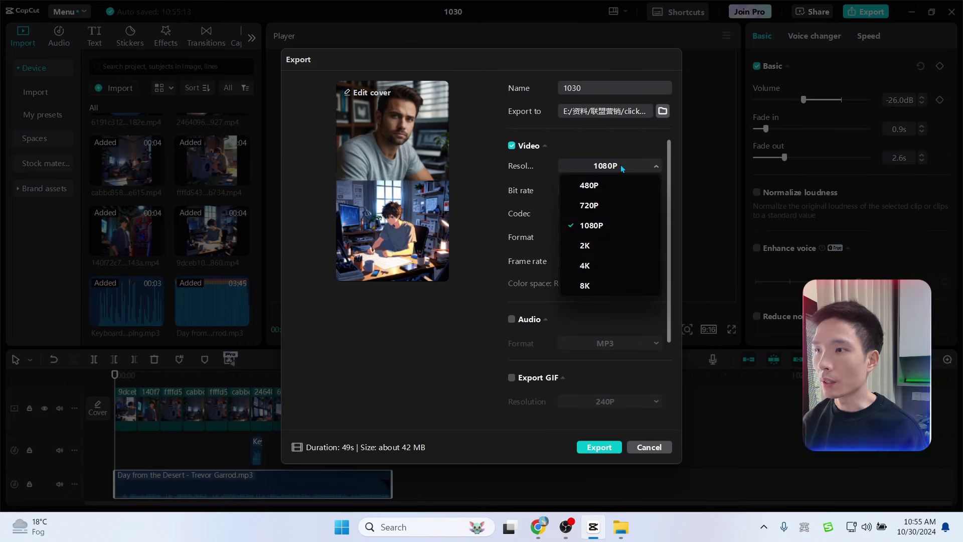
left_click(621, 165)
left_click(627, 259)
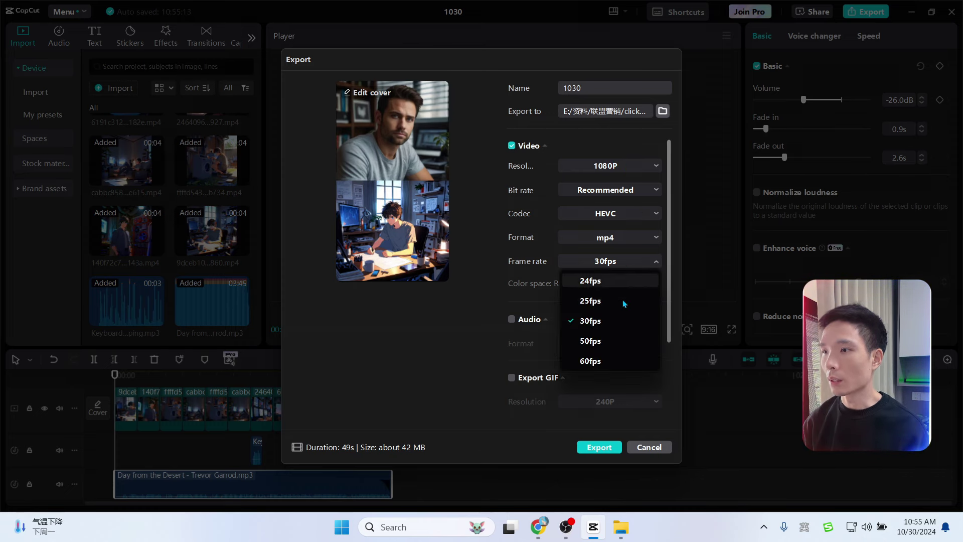
left_click(504, 244)
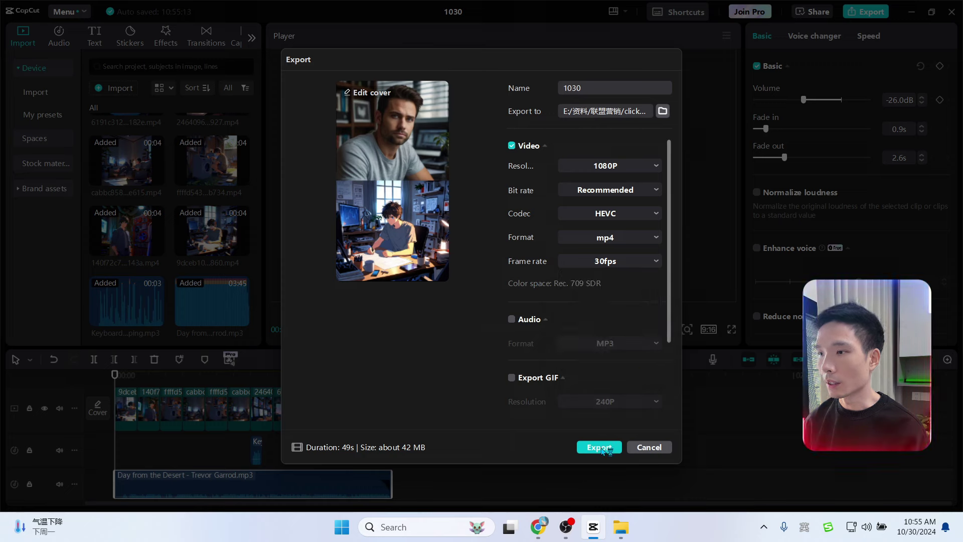